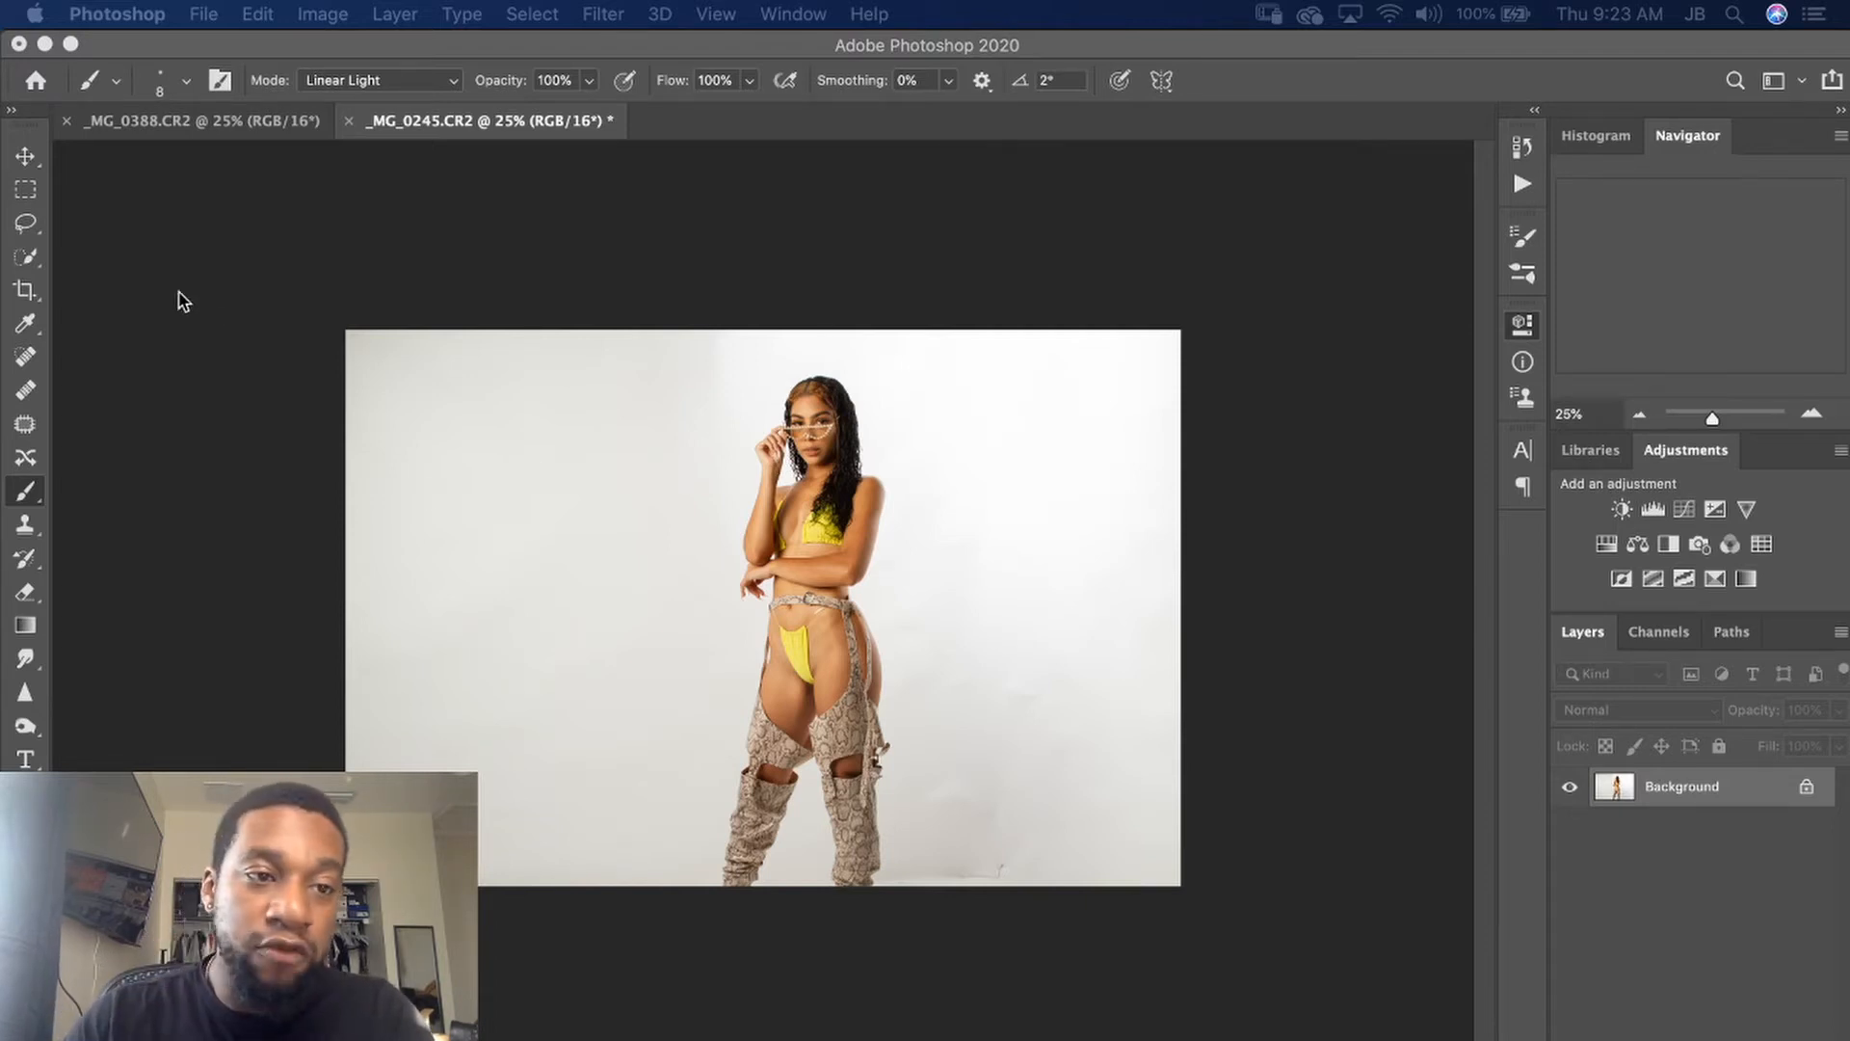
- Select the whole white backdrop around the model with the Magic Wand, adding the missed lower patch and upper corner to the selection
{"action": "left_click", "coordinate": [31, 259]}
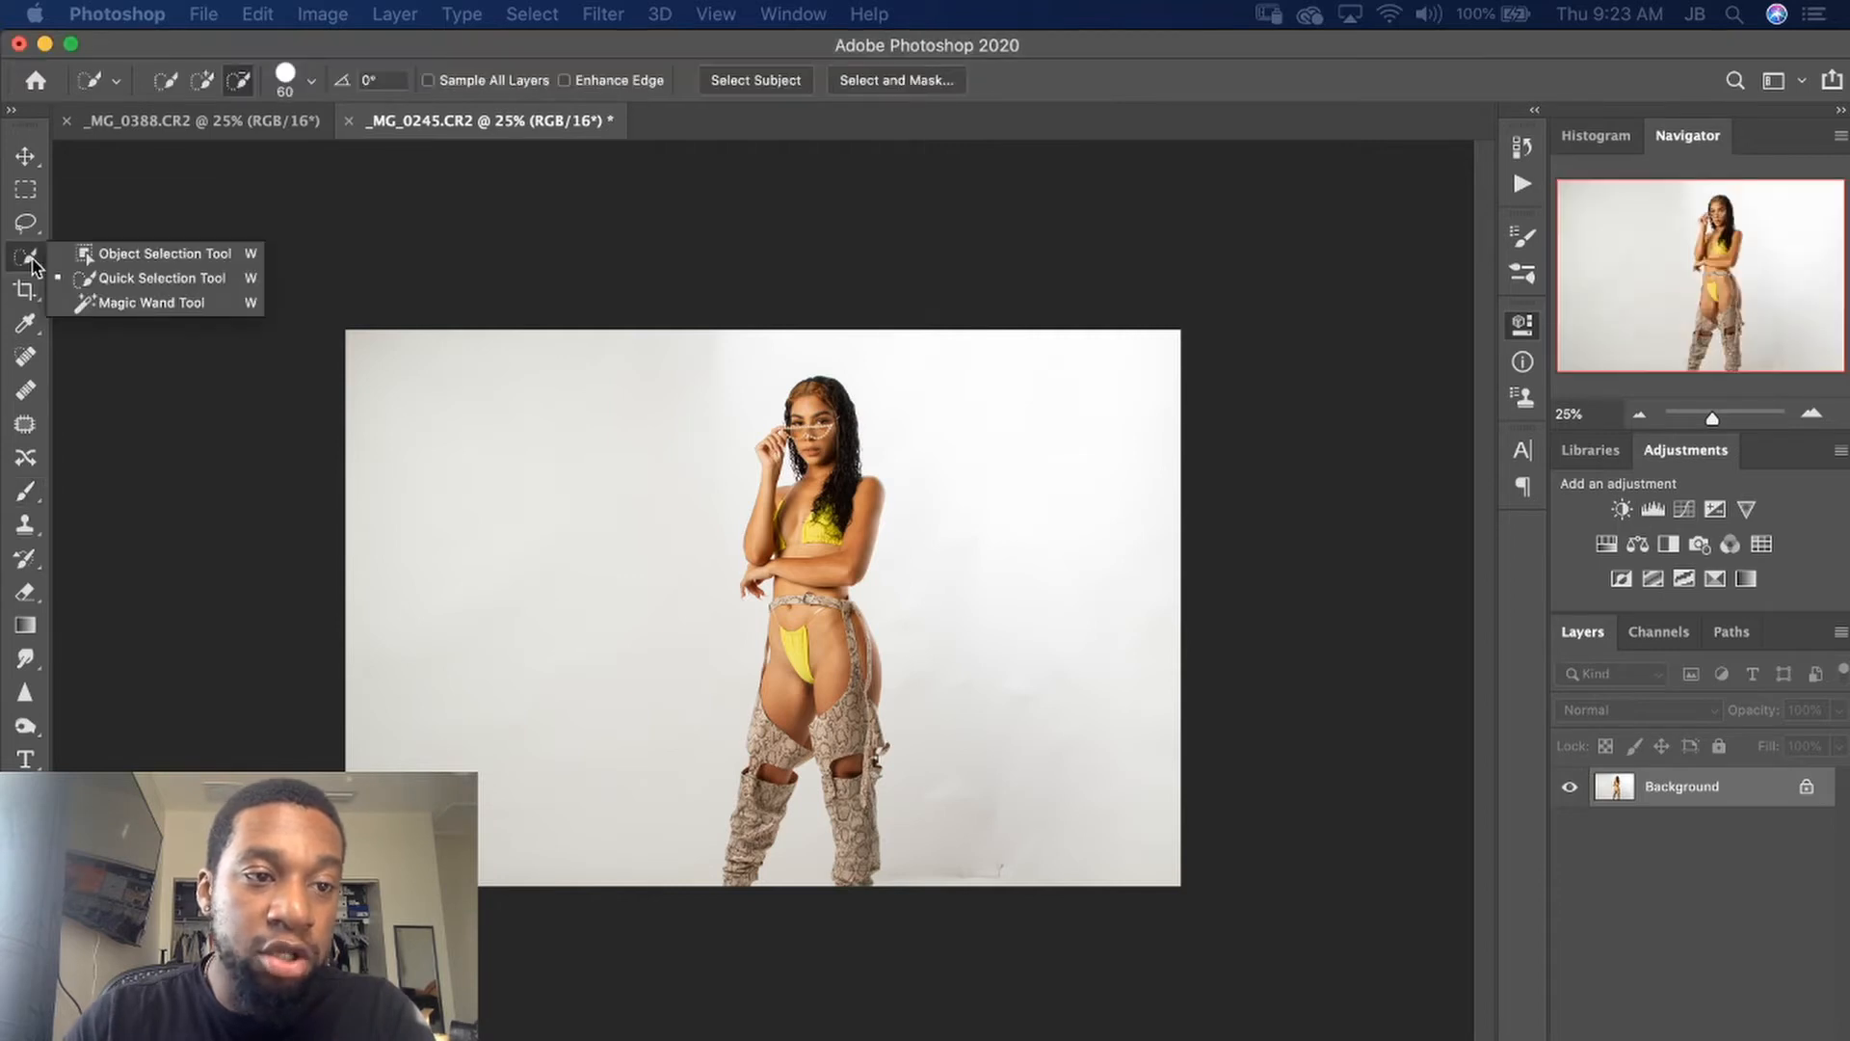
{"action": "left_click", "coordinate": [113, 304]}
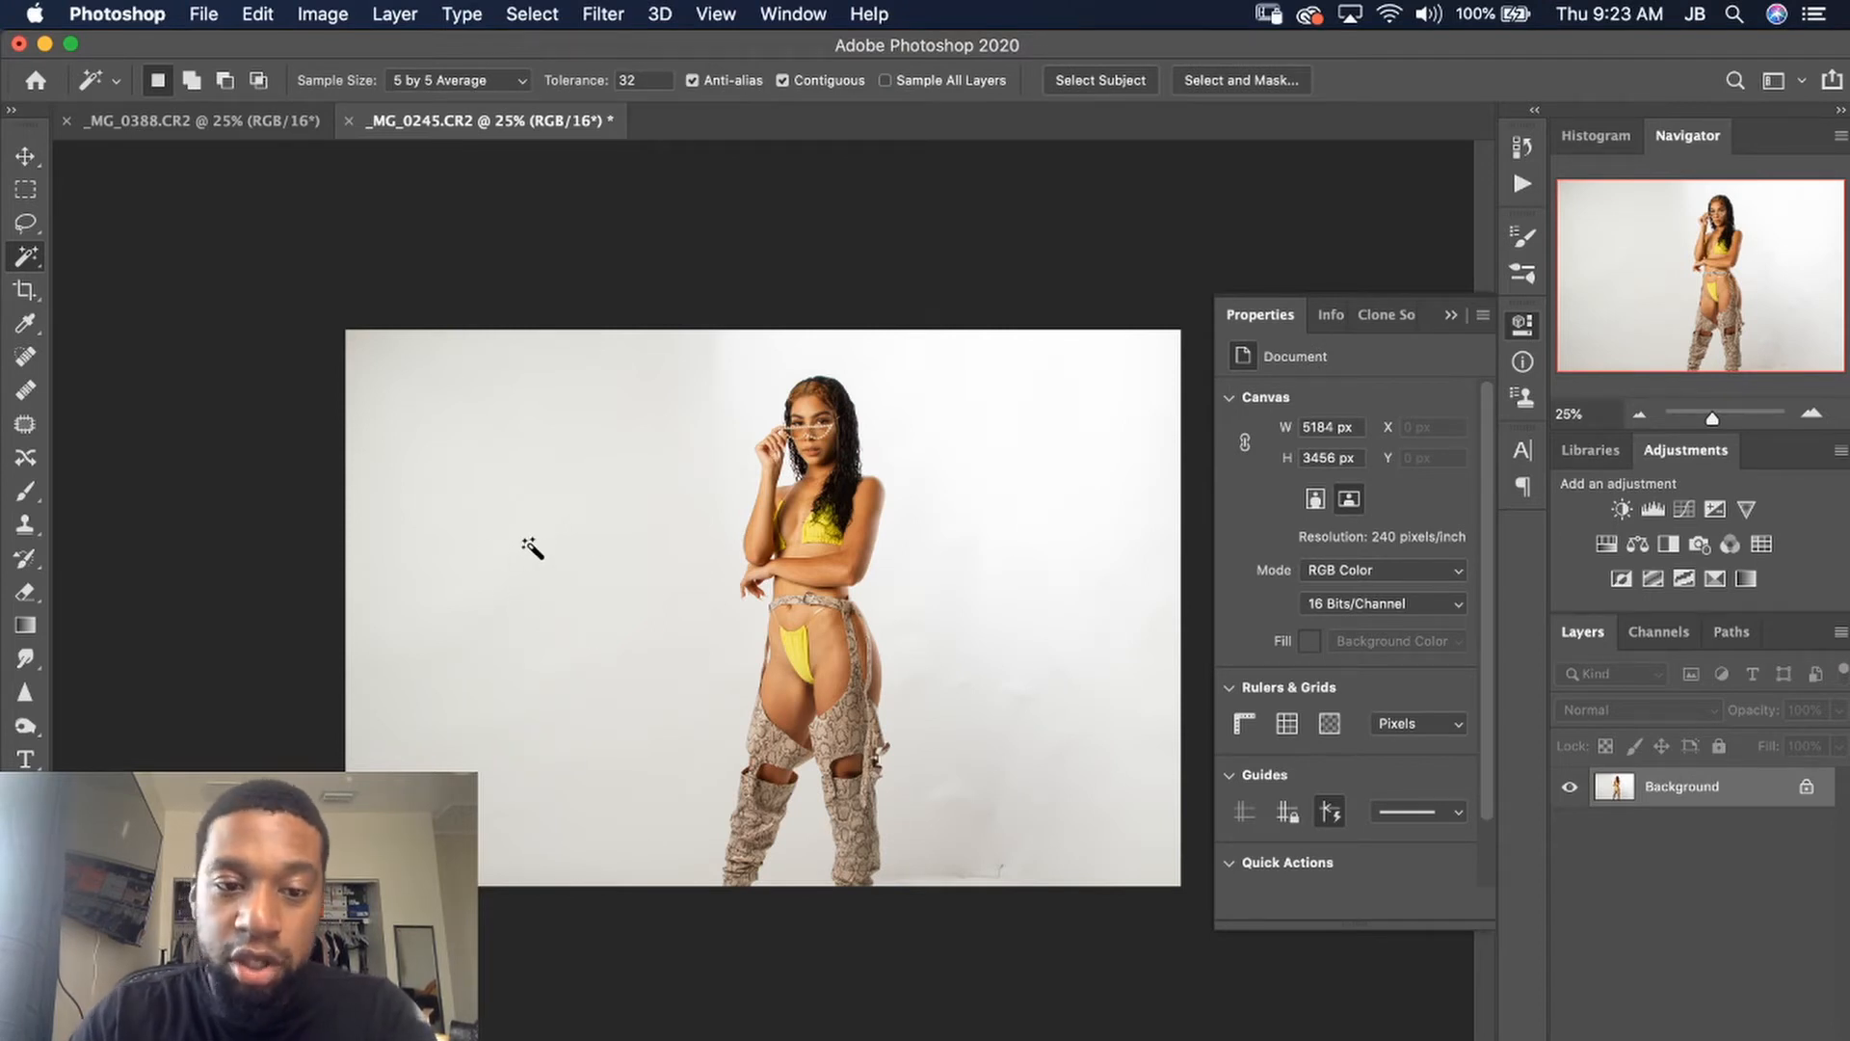
{"action": "left_click", "coordinate": [520, 542]}
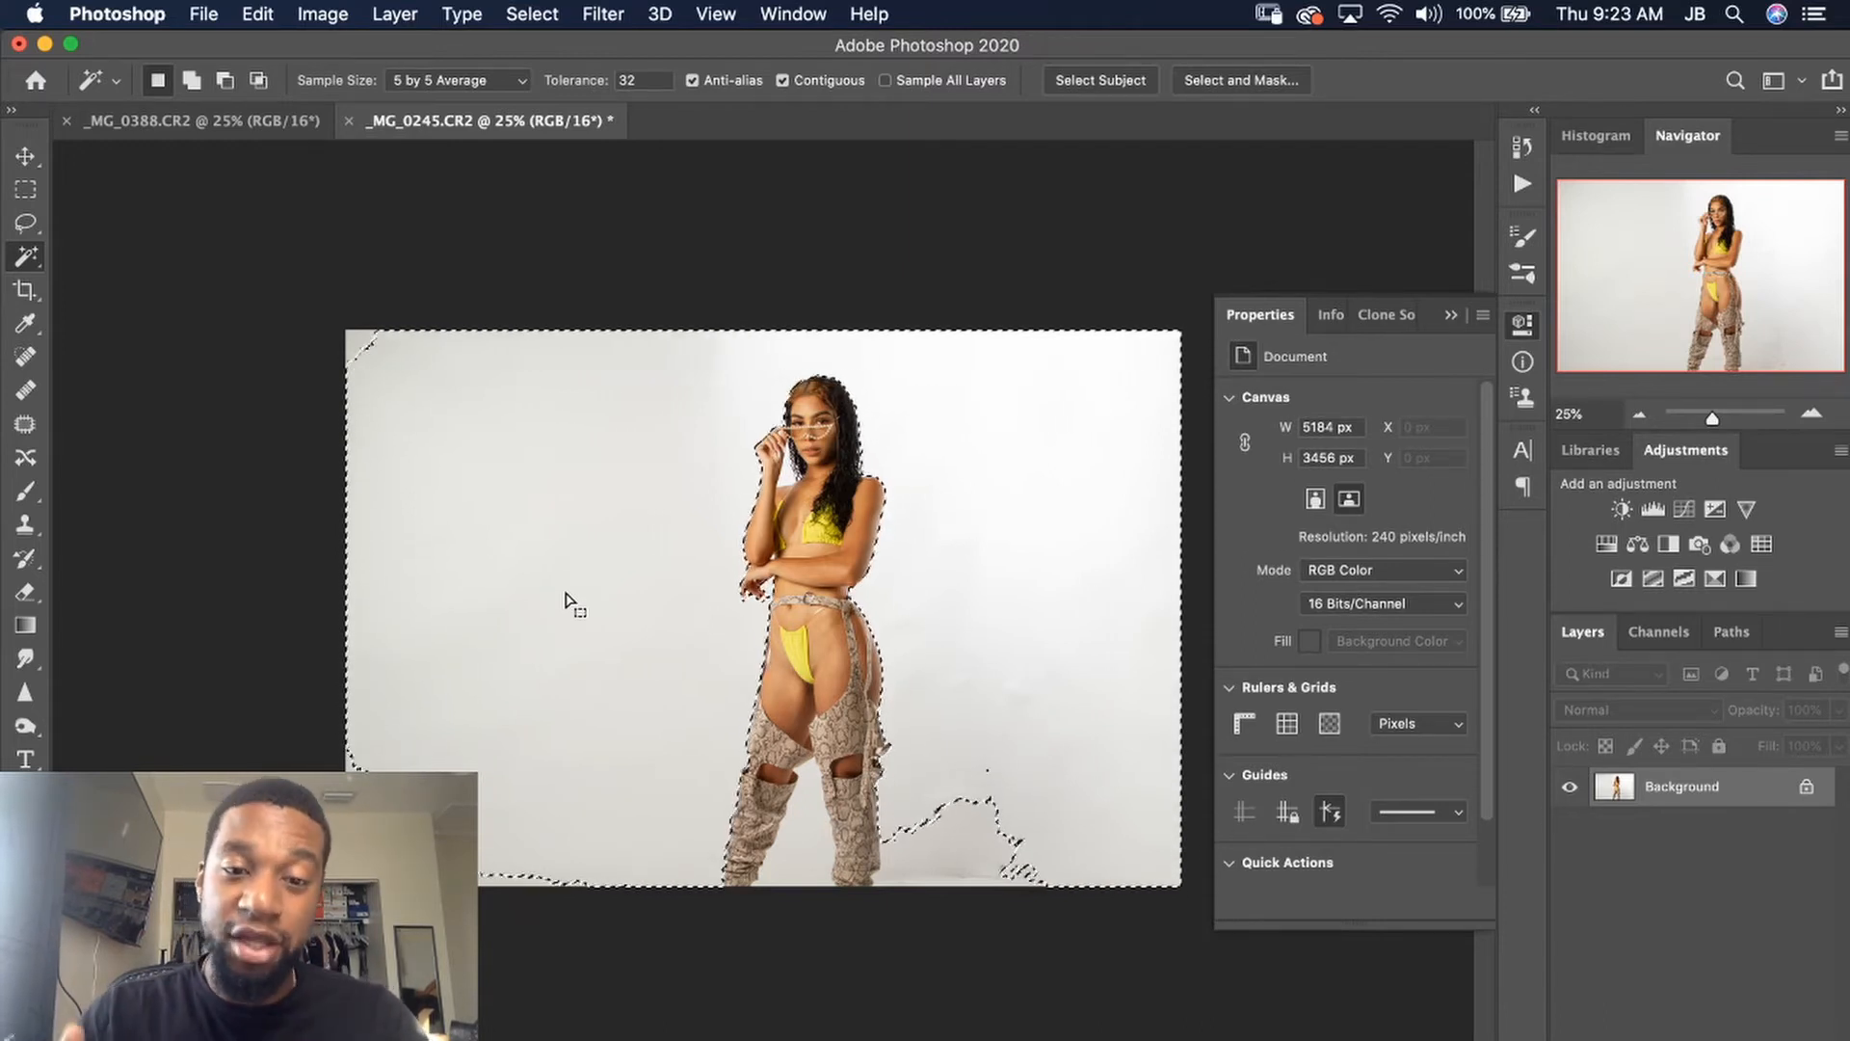
{"action": "key", "text": "shift"}
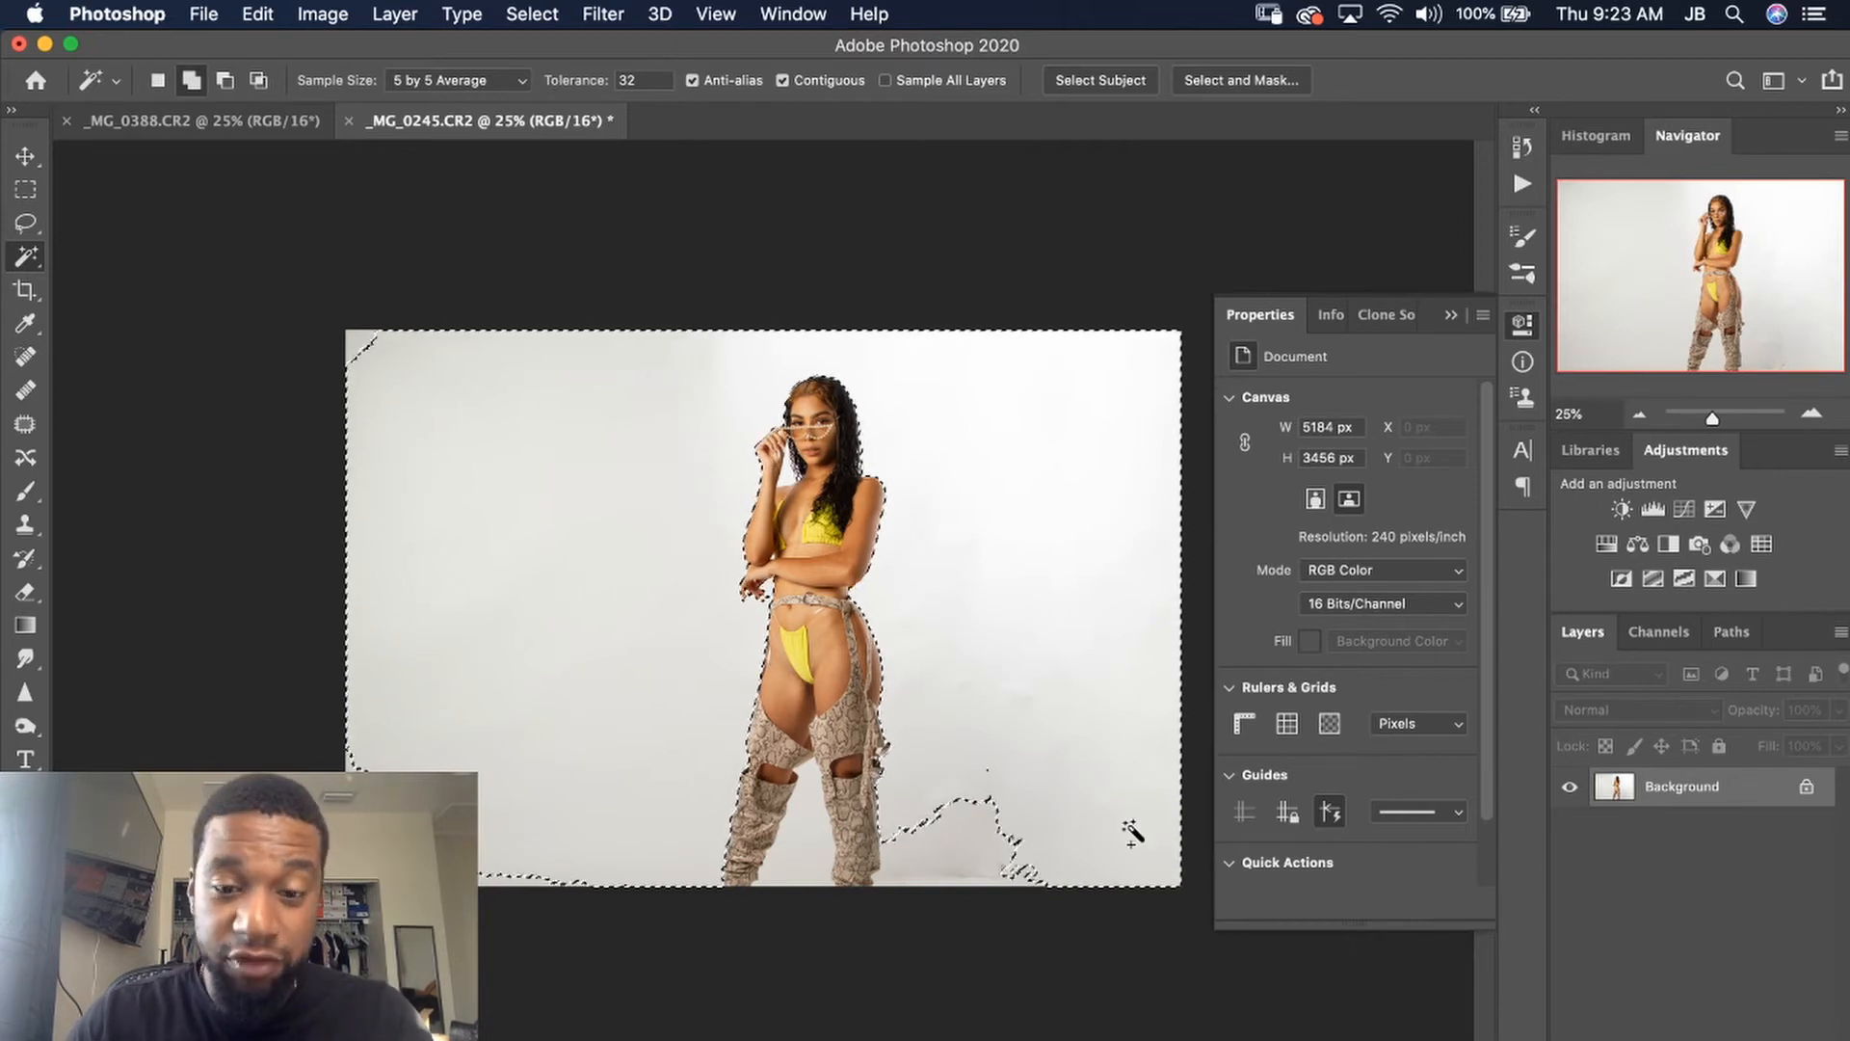
{"action": "left_click", "coordinate": [974, 857], "text": "shift"}
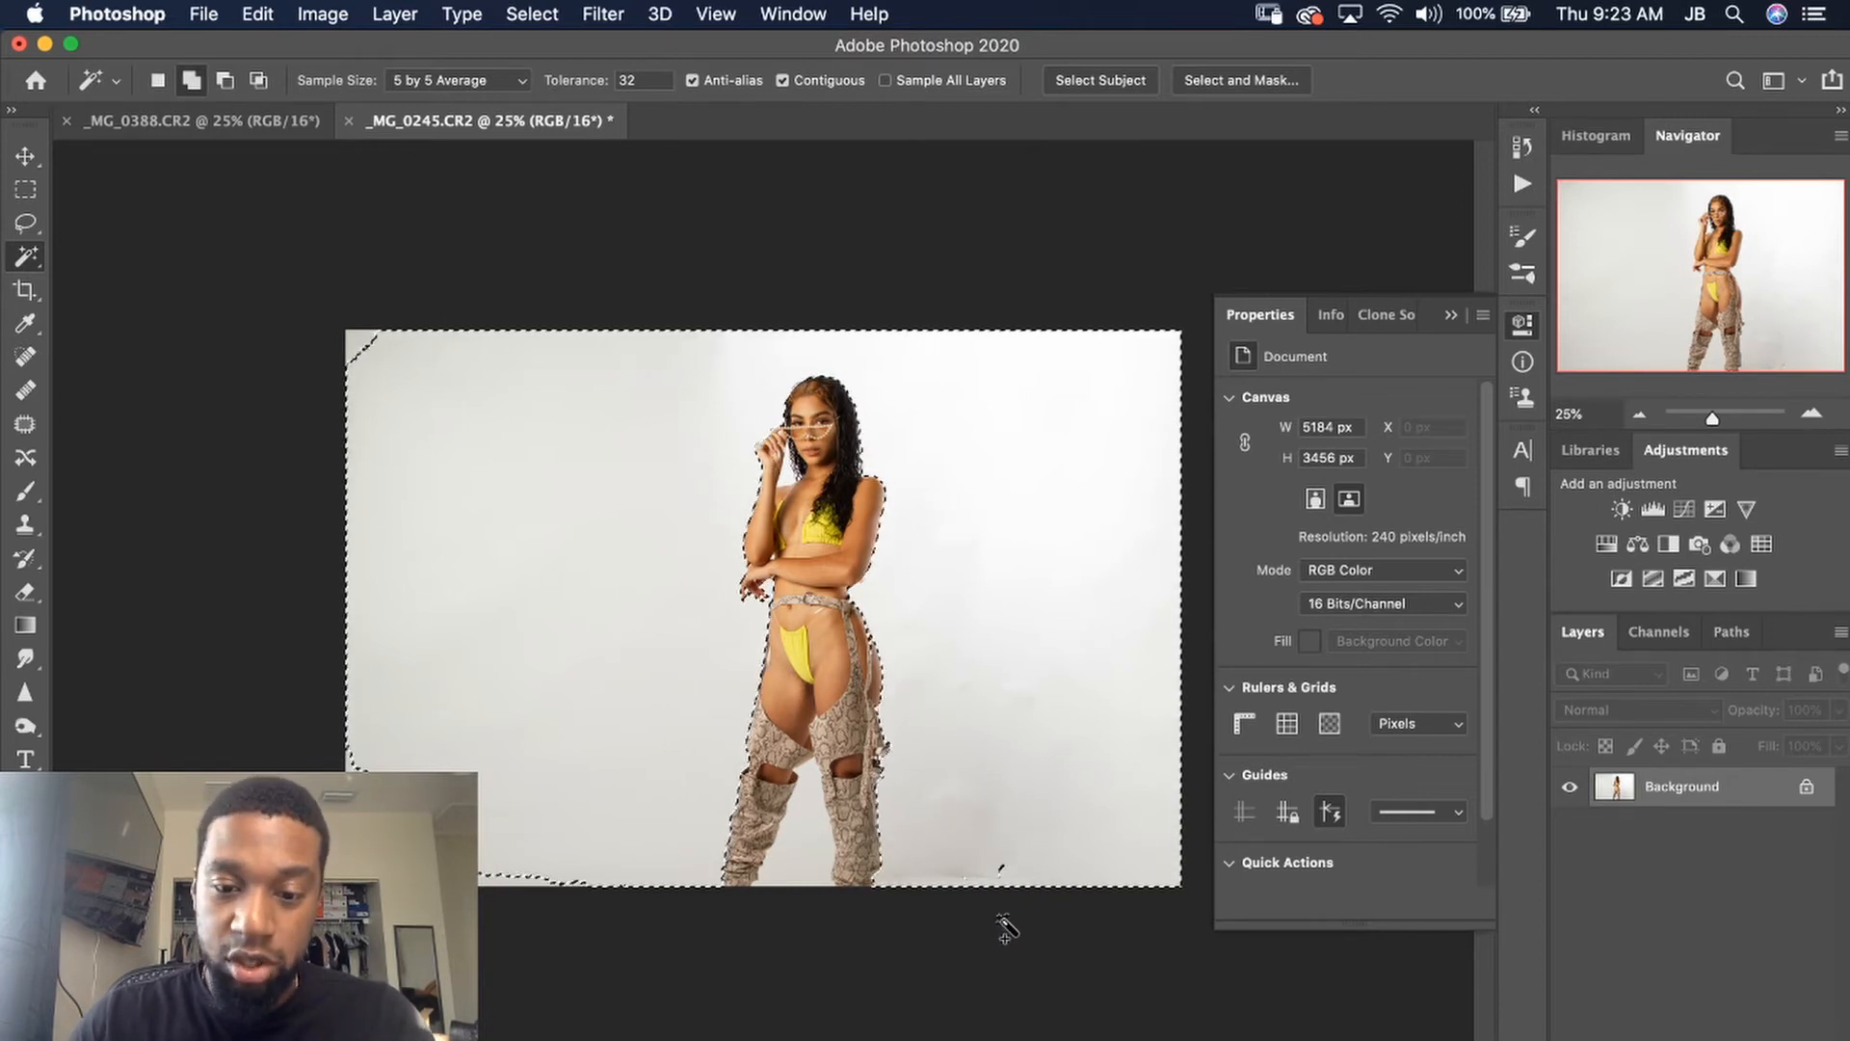
{"action": "left_click", "coordinate": [463, 417], "text": "shift"}
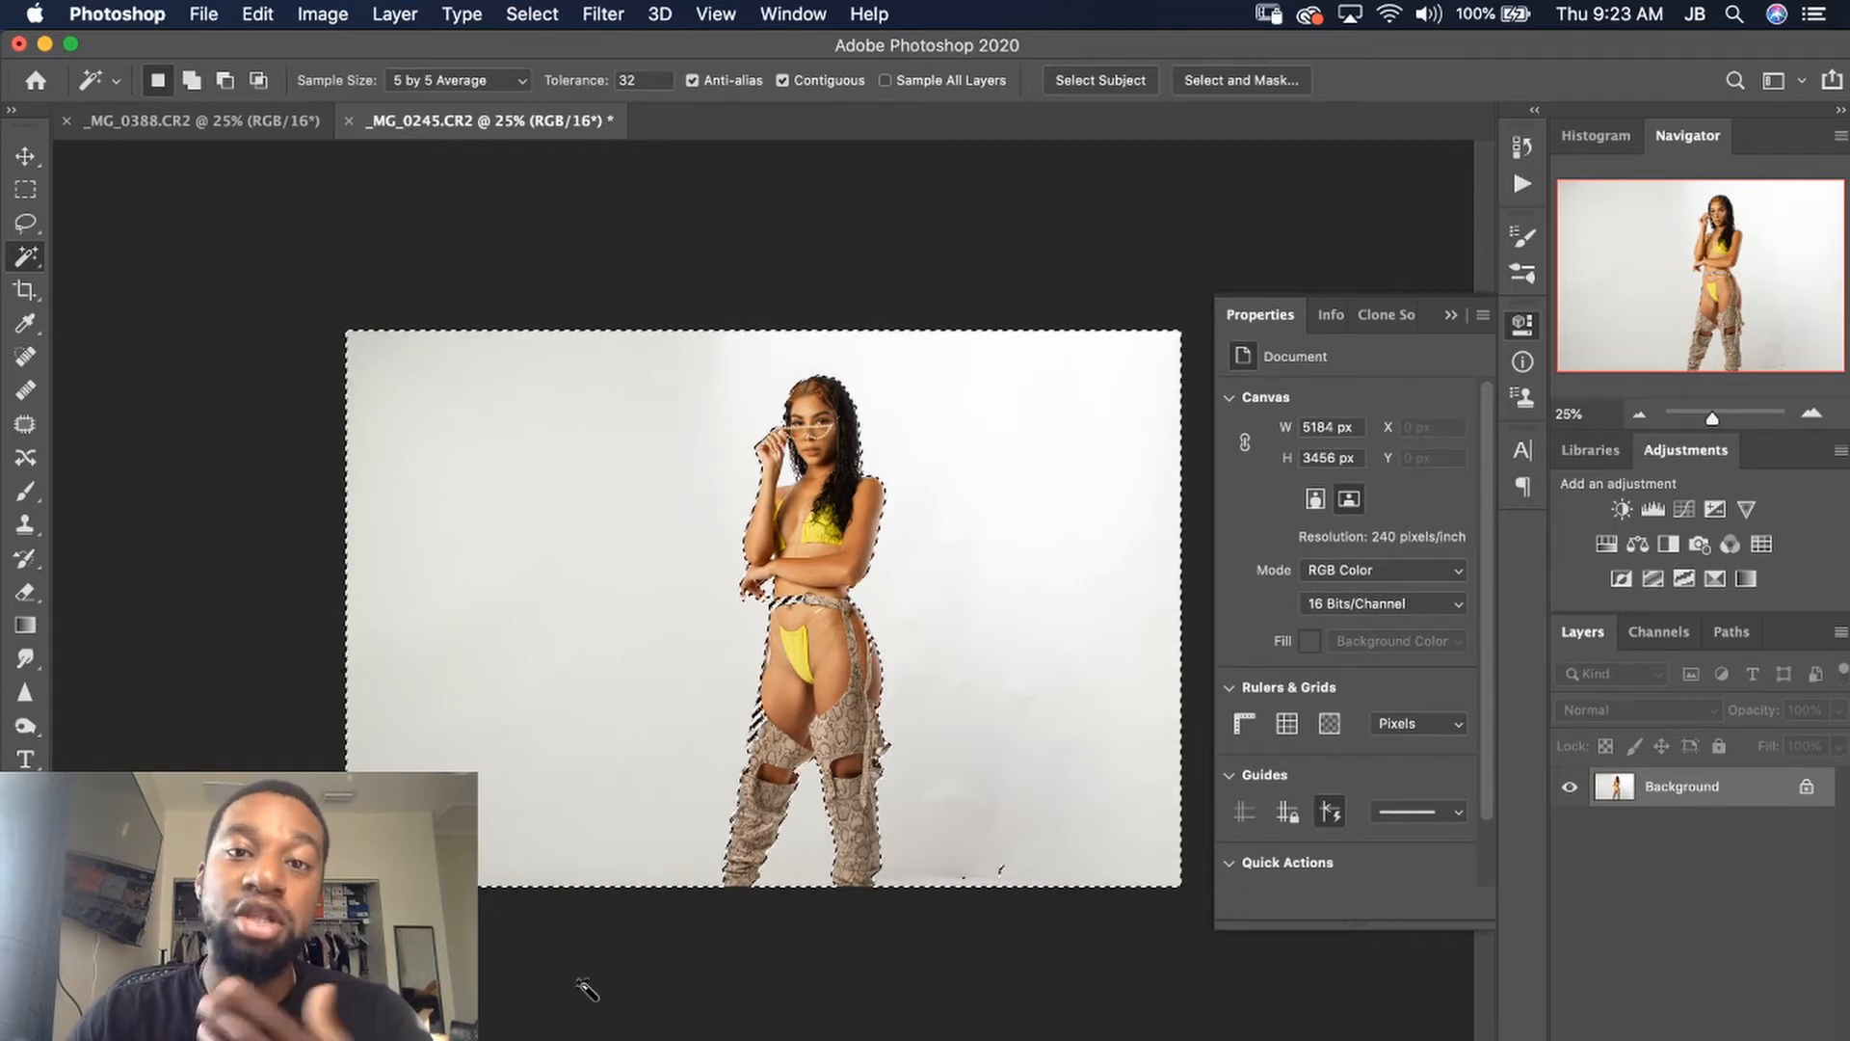
- Examine the selection outline closely around the model's hair, arms, belt and boots and along the backdrop's lower edge
{"action": "key", "text": "super+minus"}
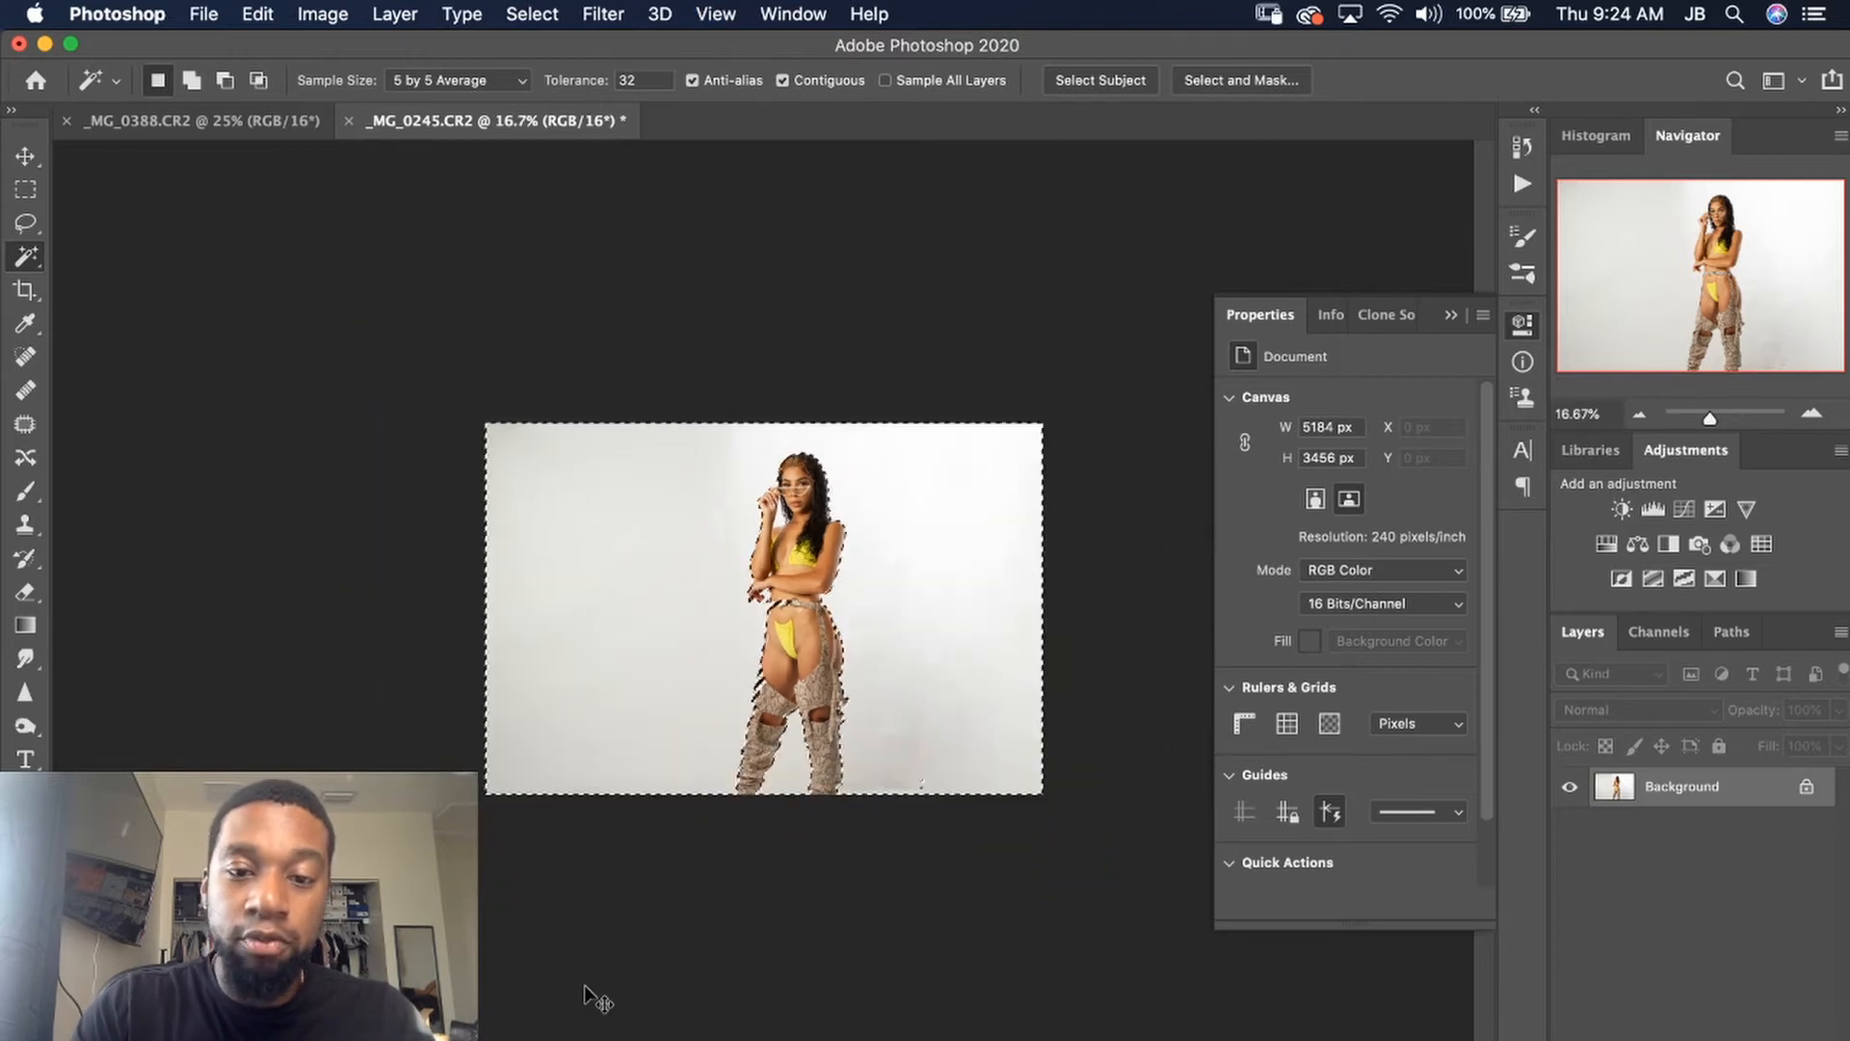
{"action": "key", "text": "super+plus"}
{"action": "key", "text": "super+plus"}
{"action": "key", "text": "super+plus"}
{"action": "key", "text": "super+plus"}
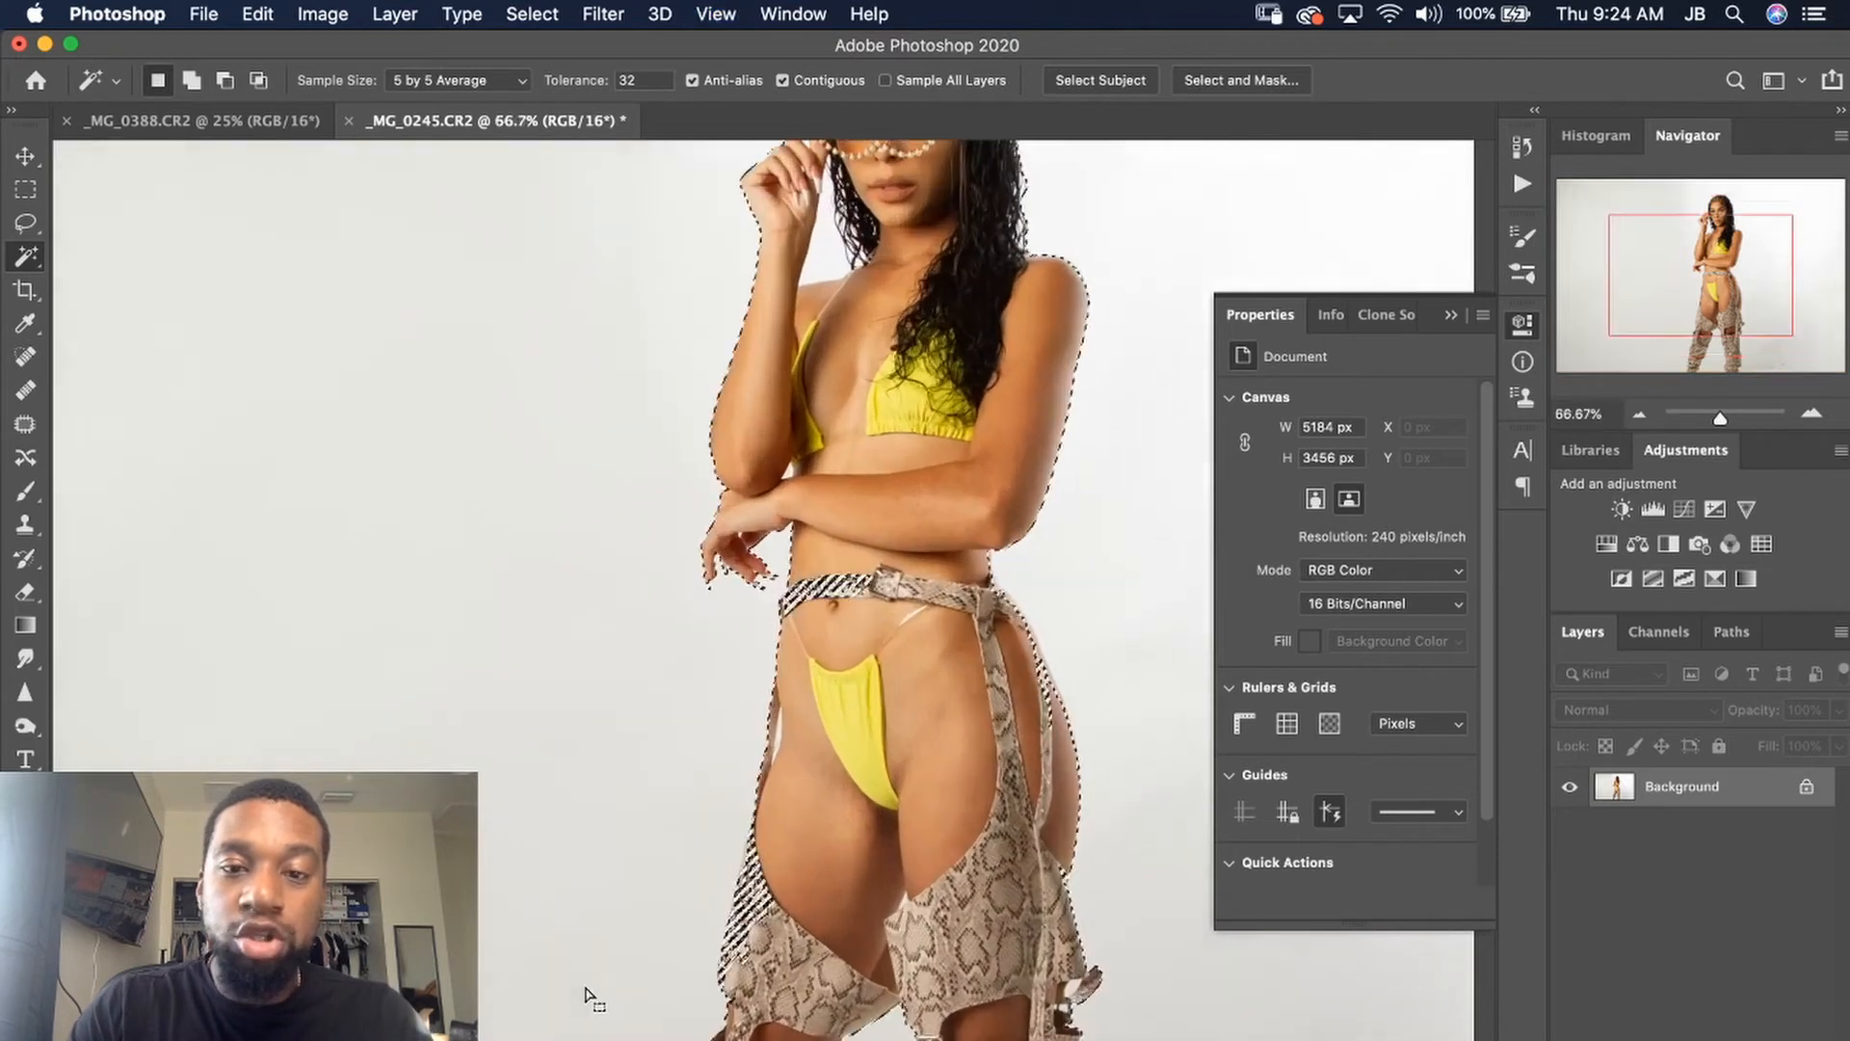
{"action": "scroll", "coordinate": [908, 529], "scroll_direction": "up", "scroll_amount": 5}
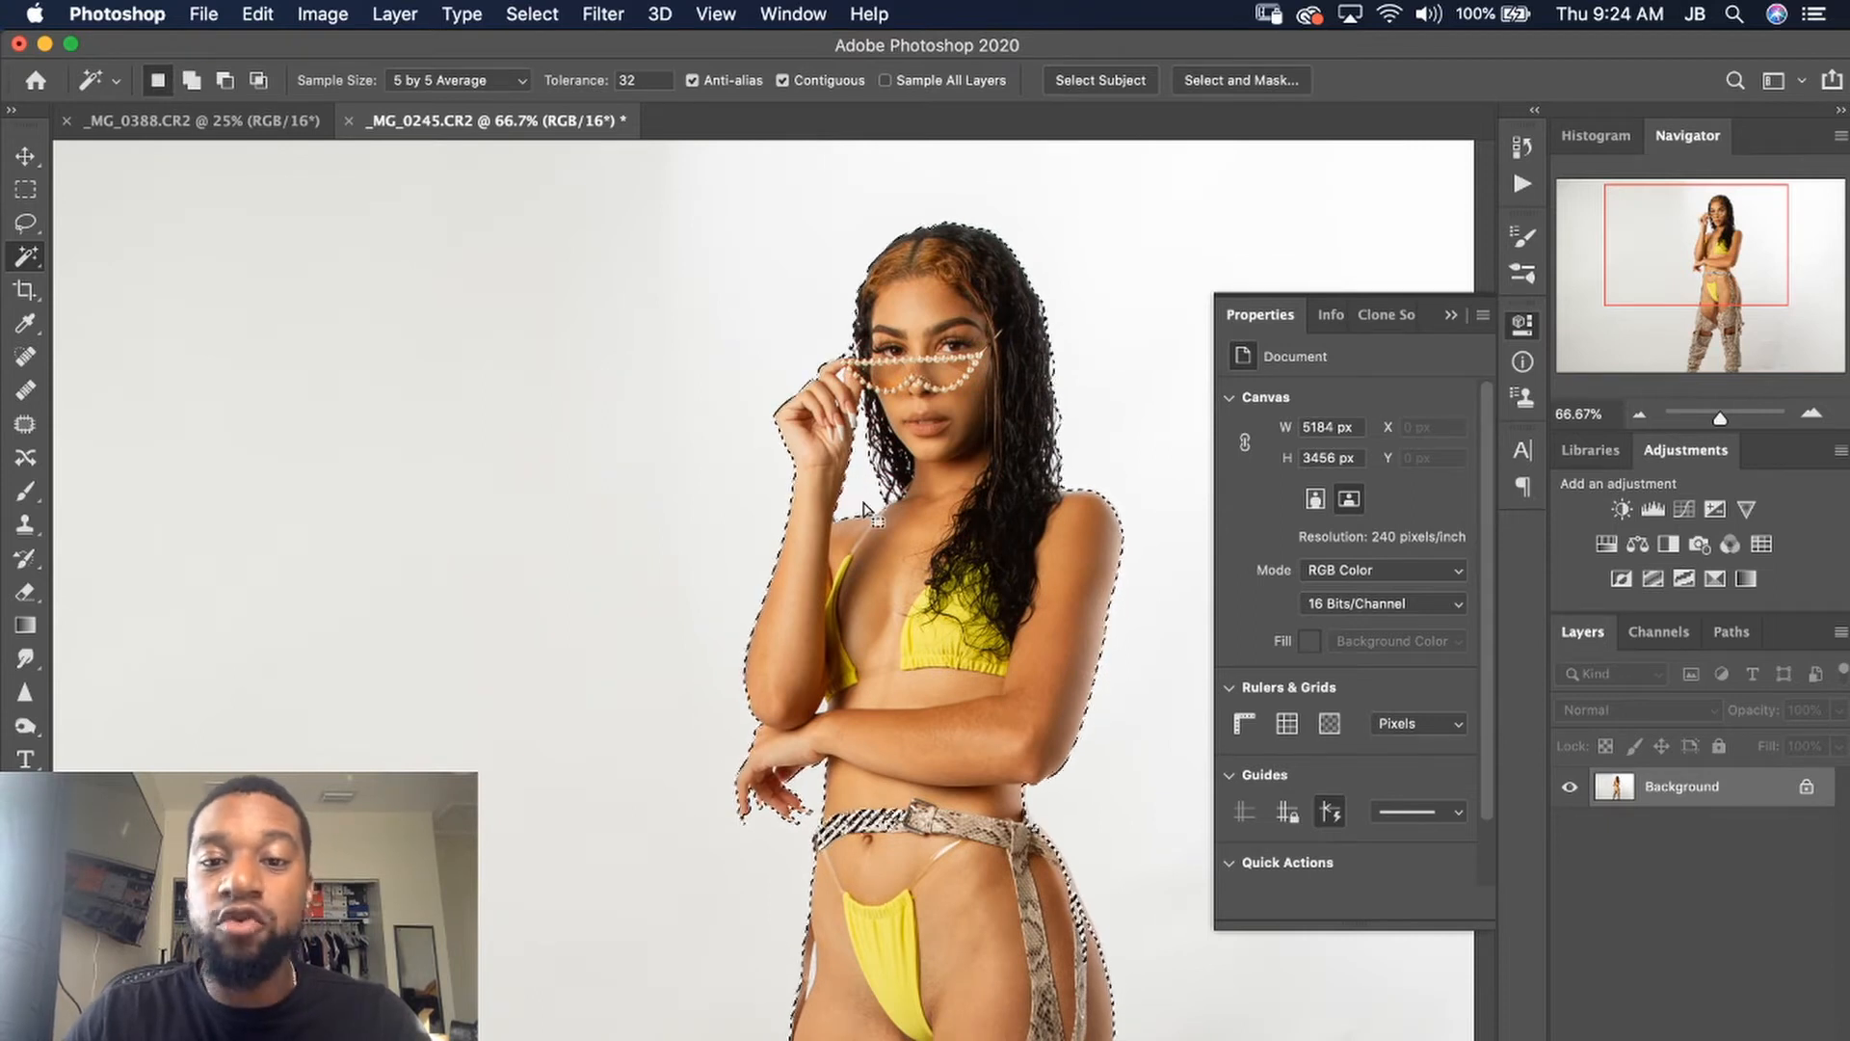
{"action": "key", "text": "super+minus"}
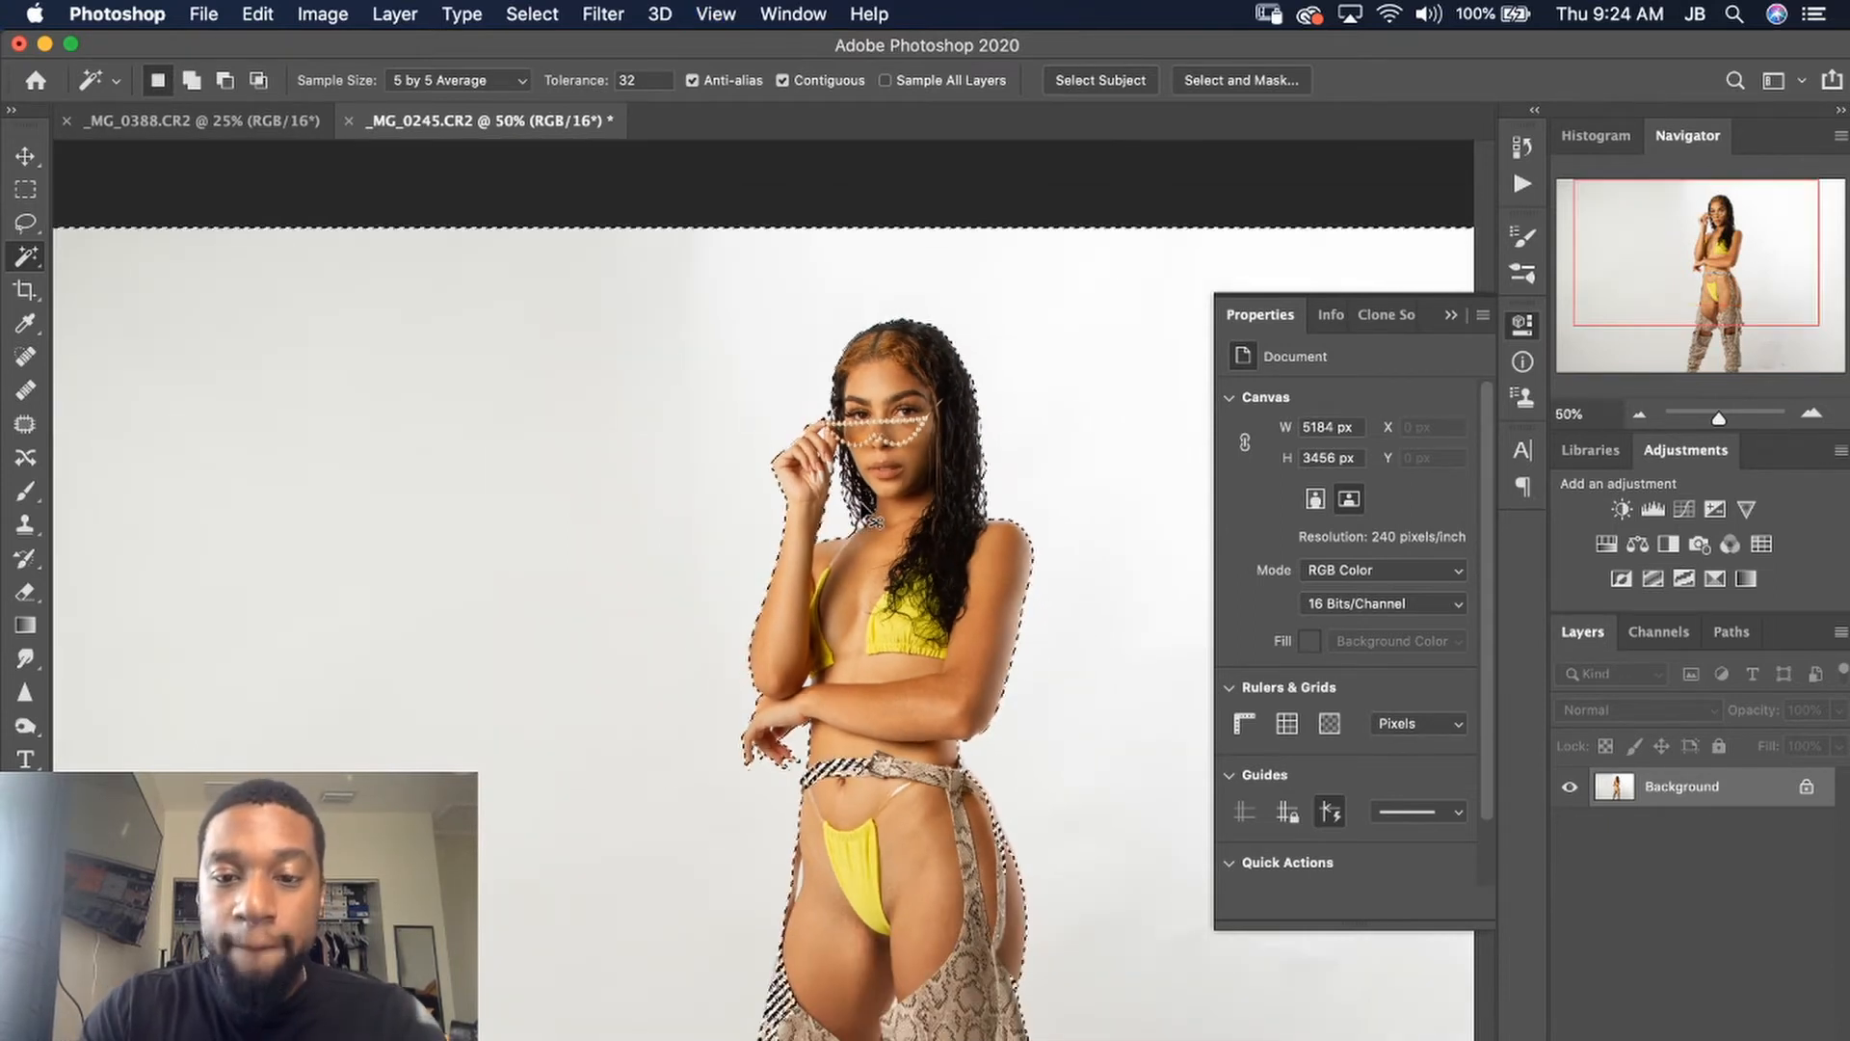
{"action": "key", "text": "super+minus"}
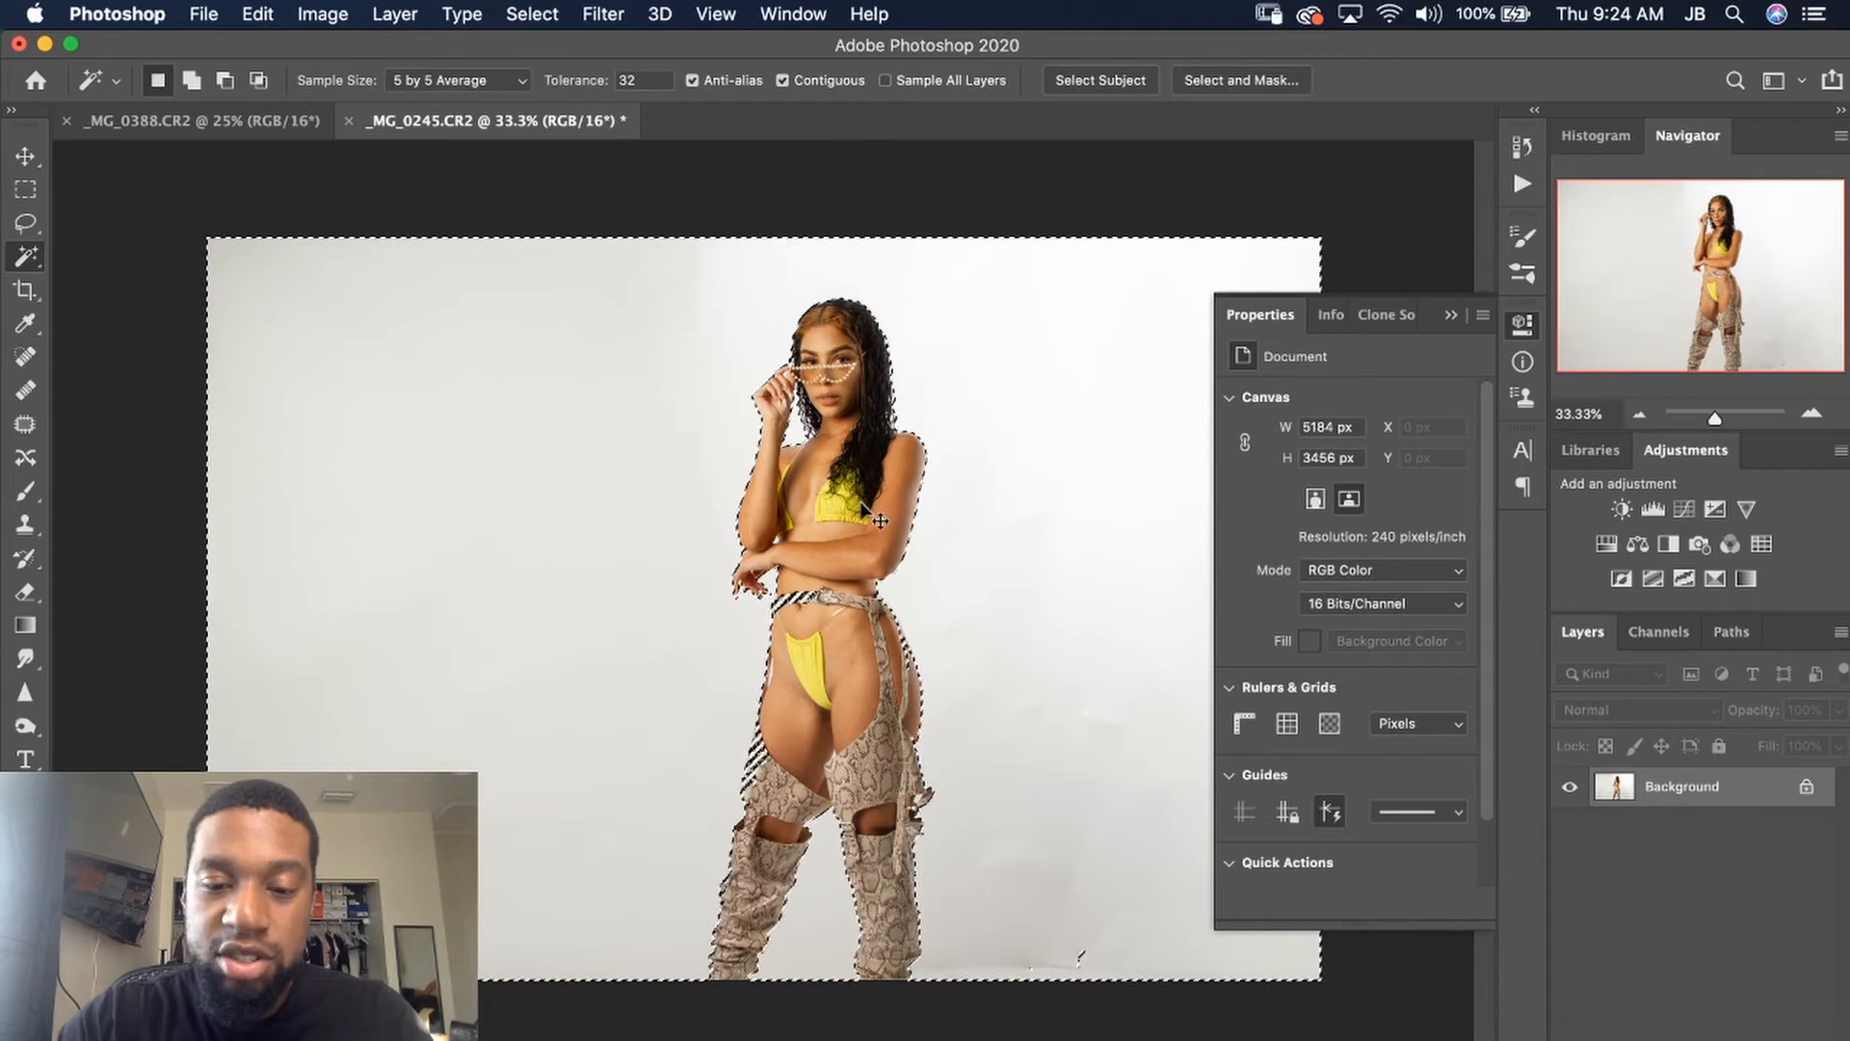
{"action": "key", "text": "super+equal"}
{"action": "key", "text": "super+equal"}
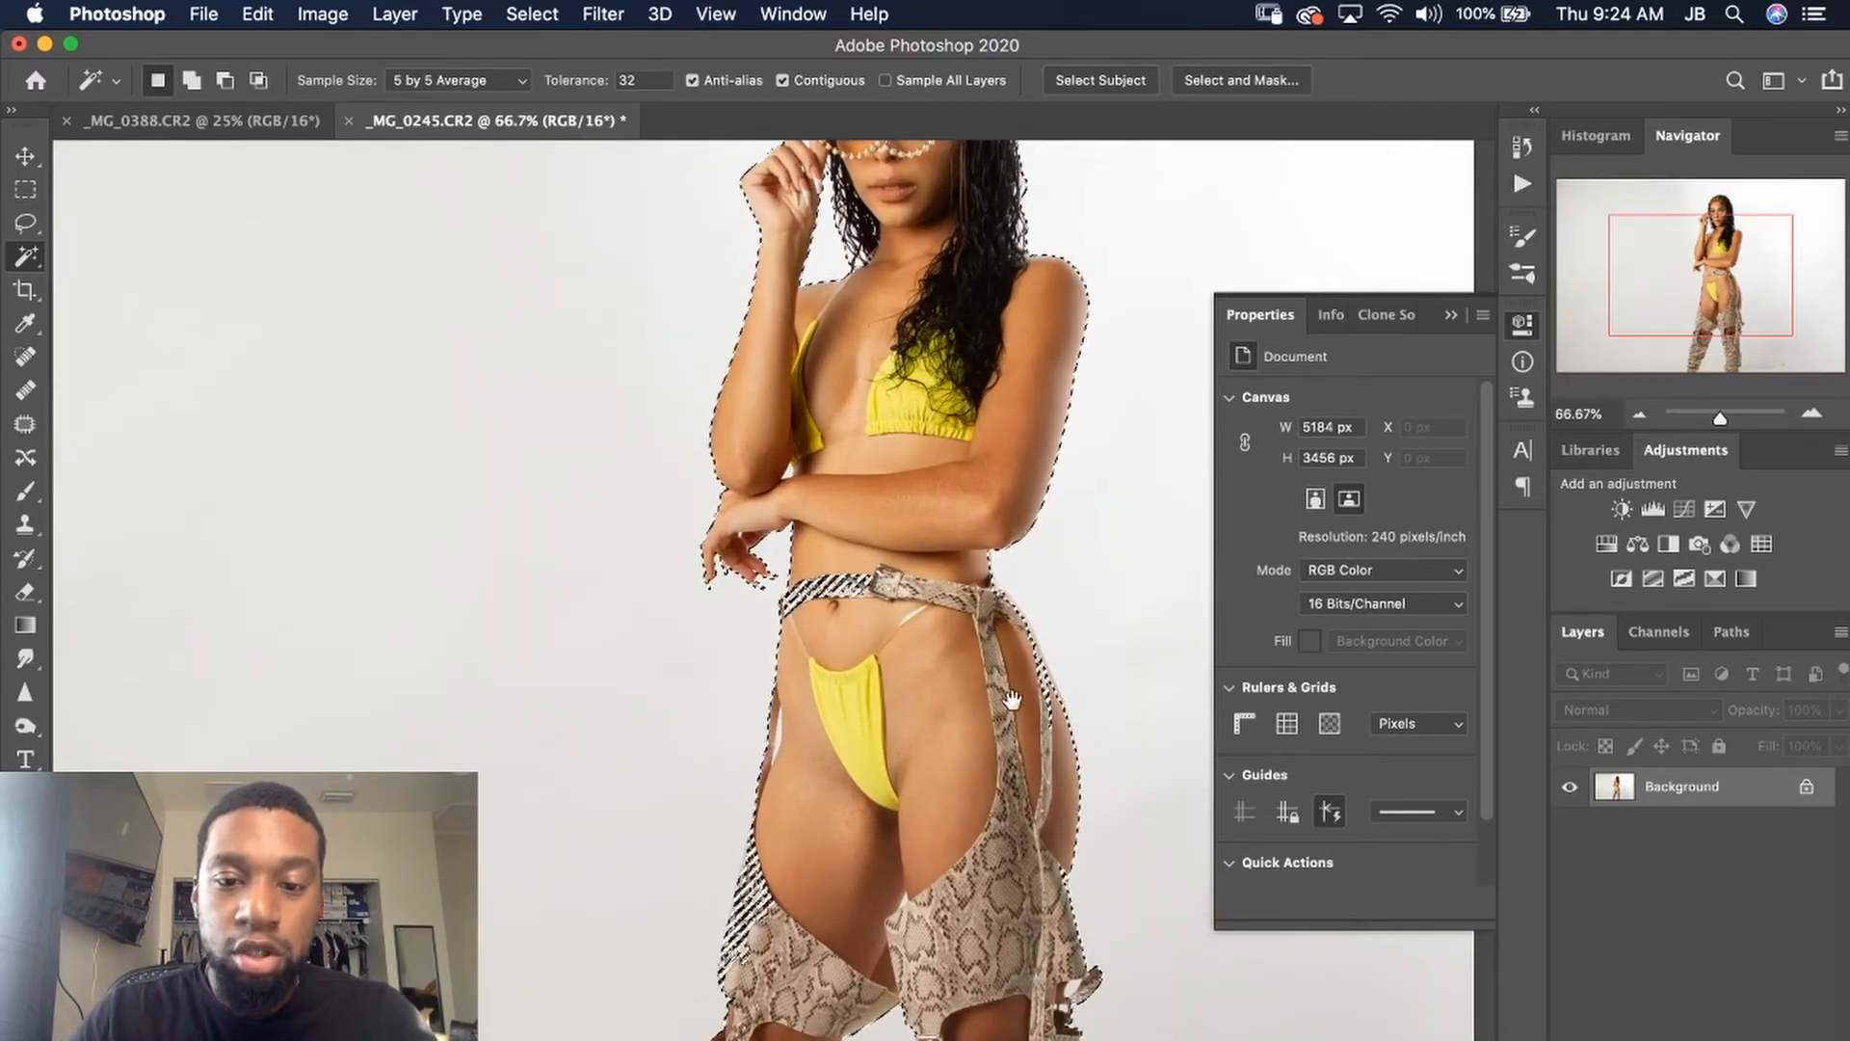
{"action": "scroll", "coordinate": [1012, 701], "scroll_direction": "down", "scroll_amount": 5}
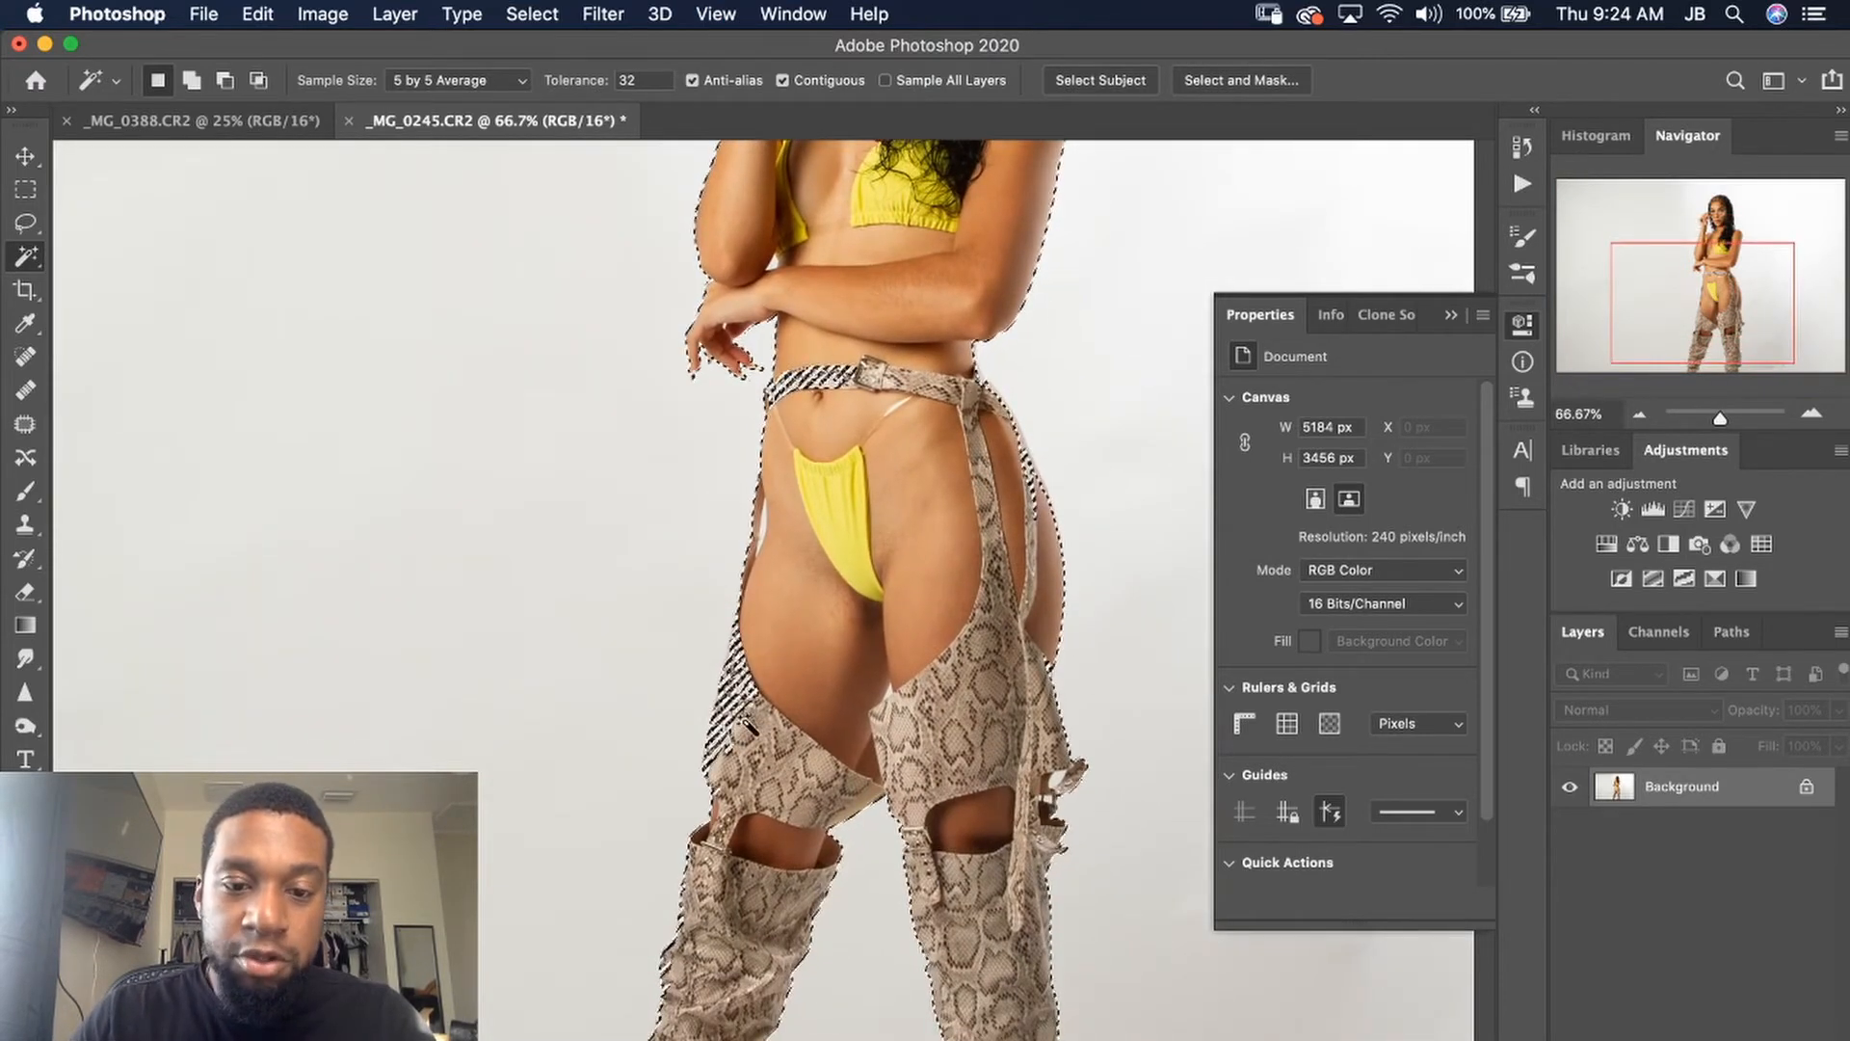
{"action": "left_click_drag", "start_coordinate": [868, 673], "coordinate": [708, 461]}
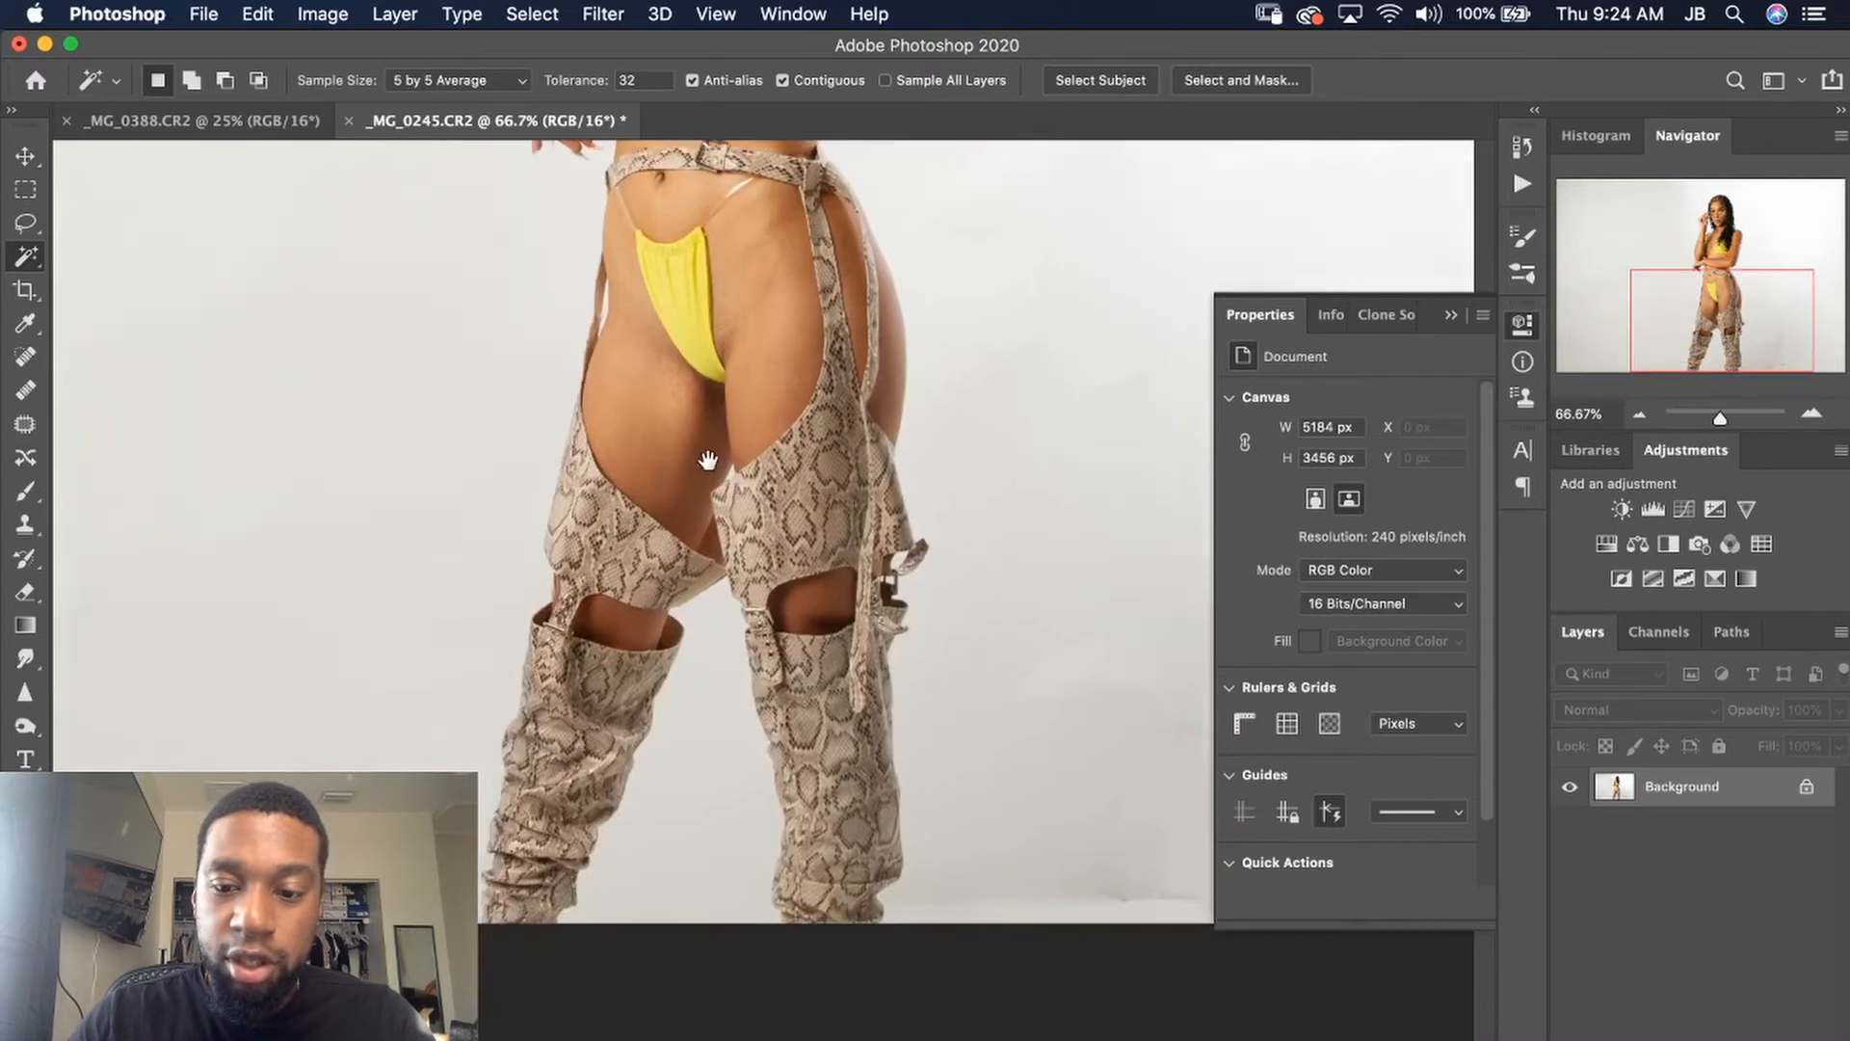
{"action": "scroll", "coordinate": [1070, 617], "scroll_direction": "down", "scroll_amount": 3}
{"action": "scroll", "coordinate": [1070, 616], "scroll_direction": "right", "scroll_amount": 3}
{"action": "left_click", "coordinate": [1042, 735]}
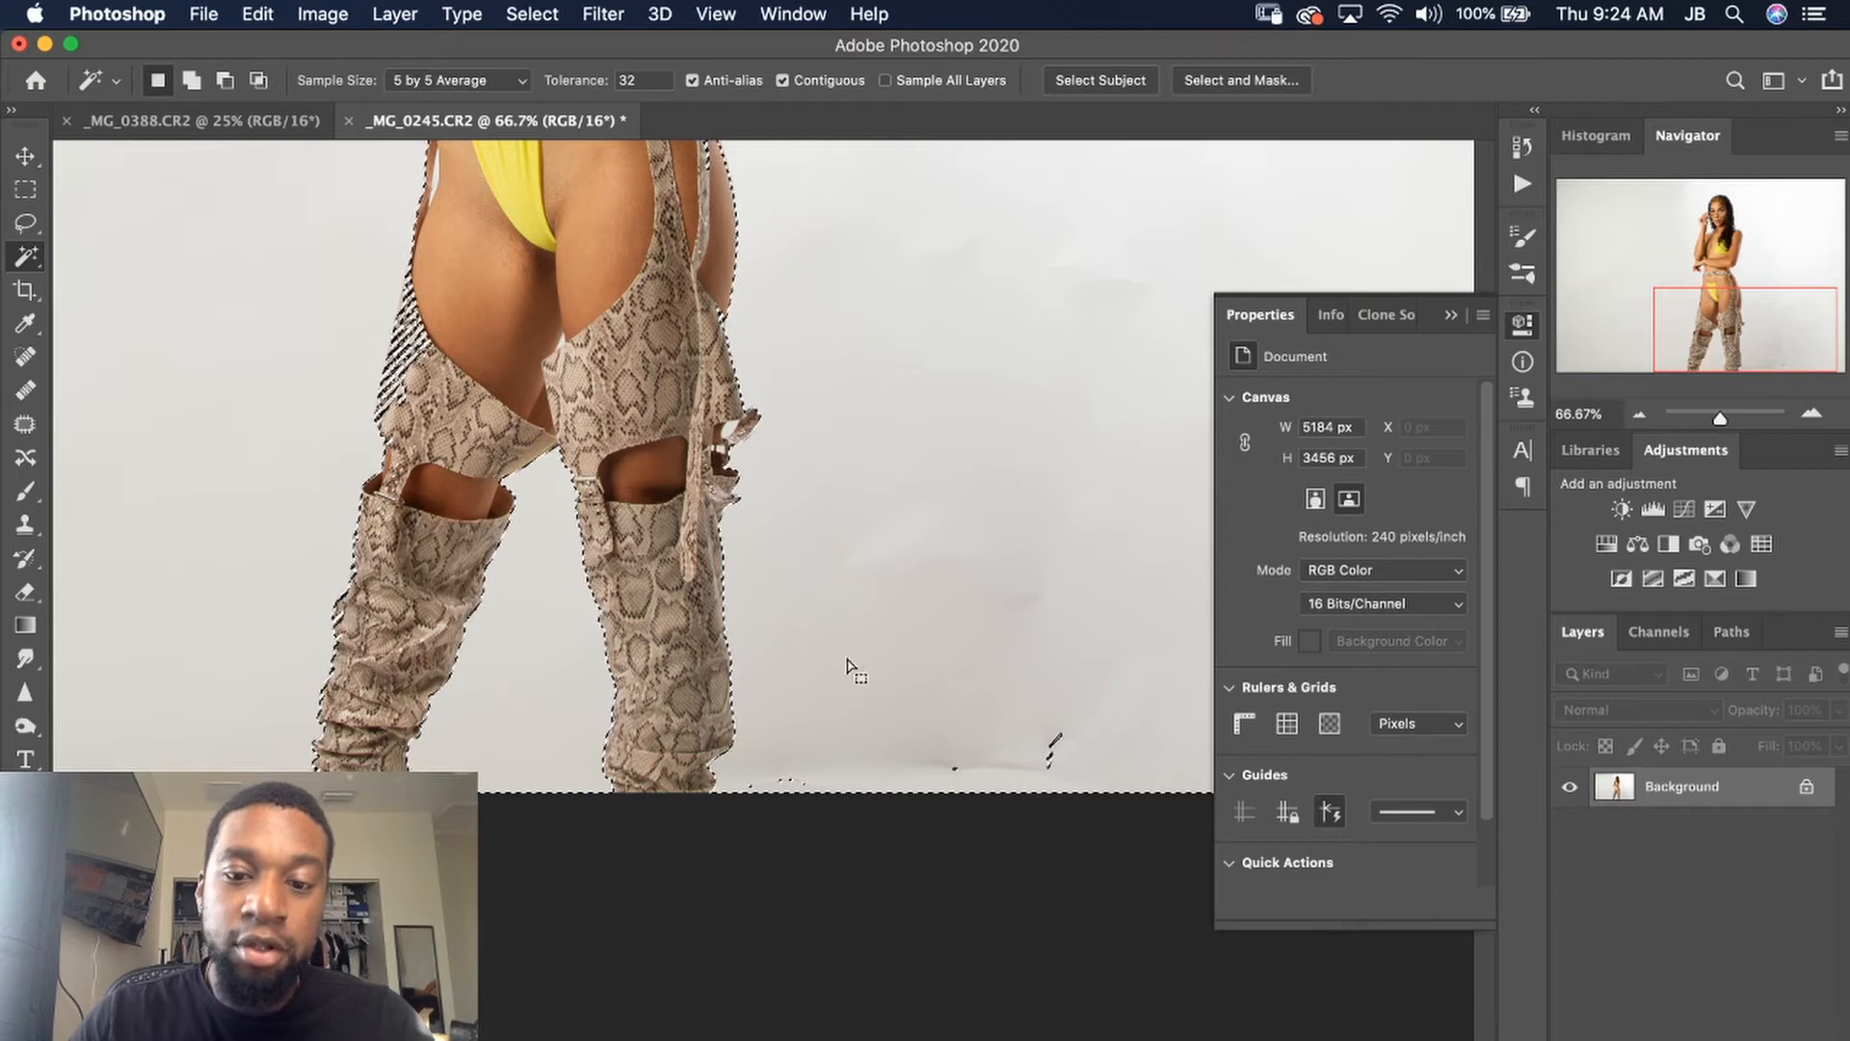
{"action": "key", "text": "super+minus"}
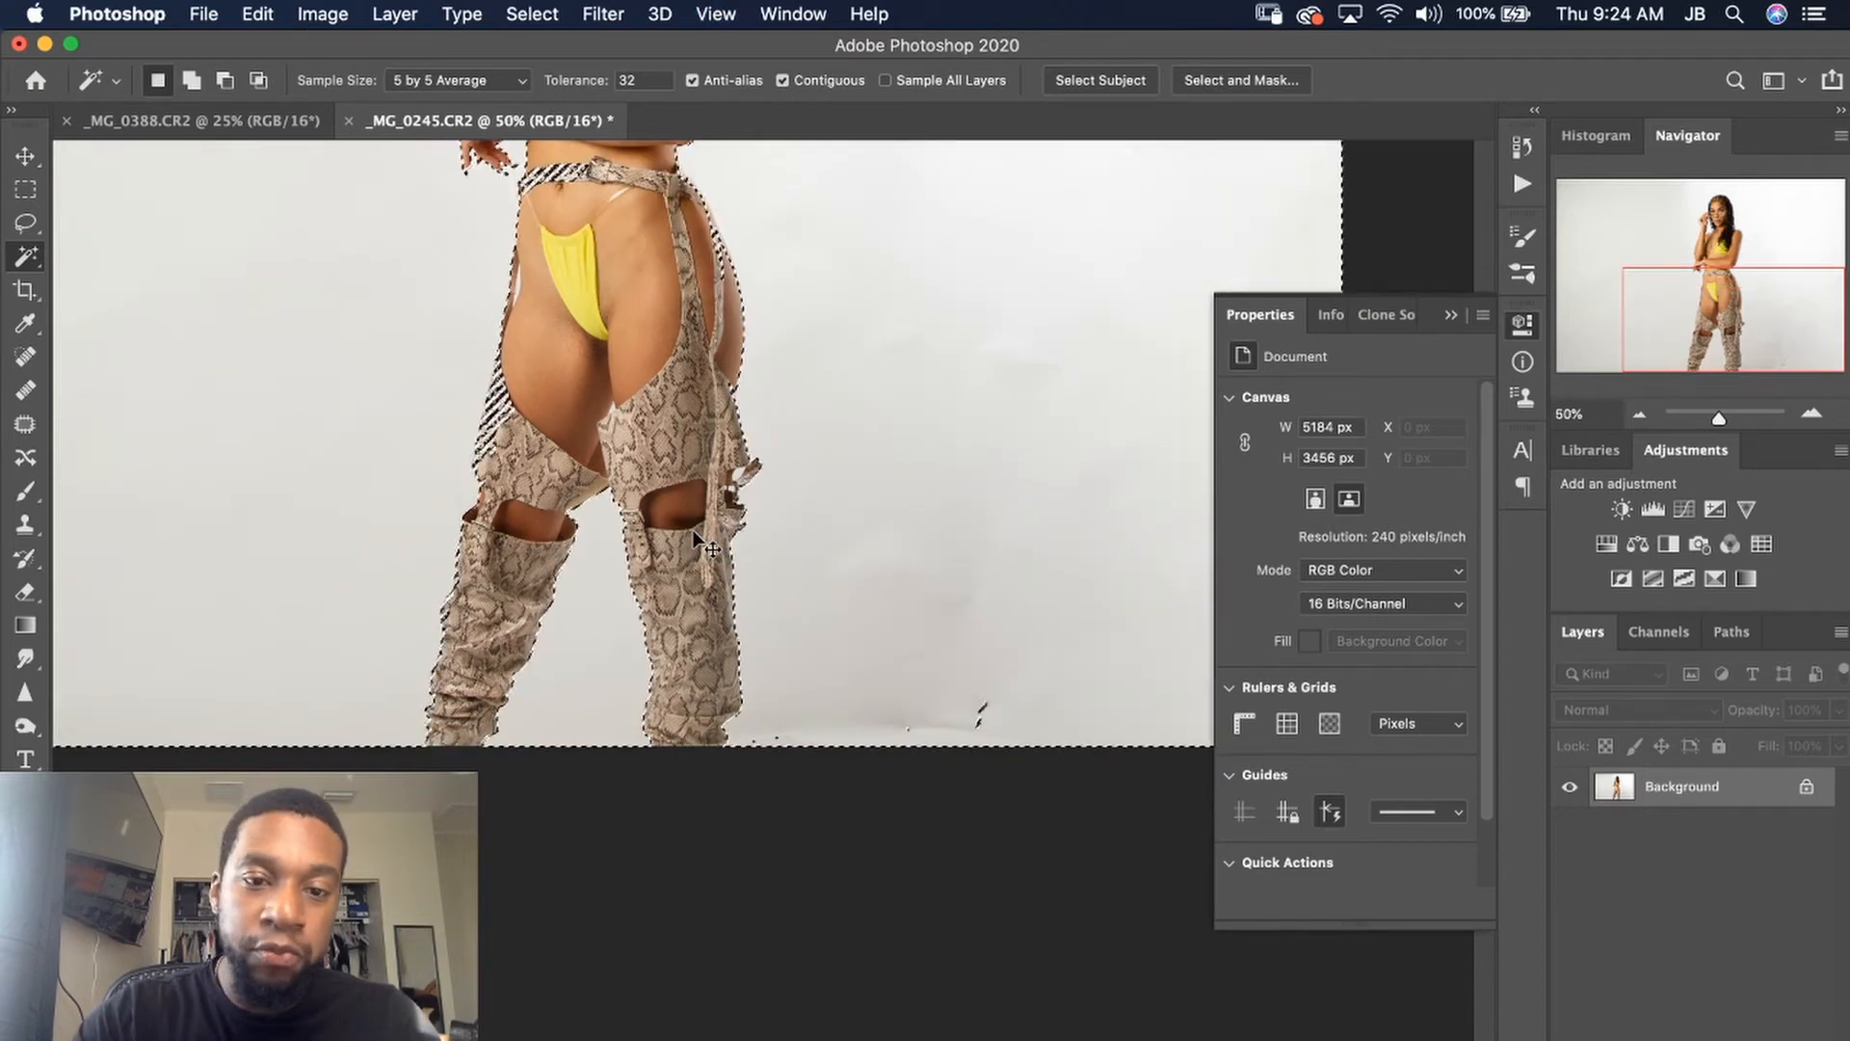
{"action": "key", "text": "super+minus"}
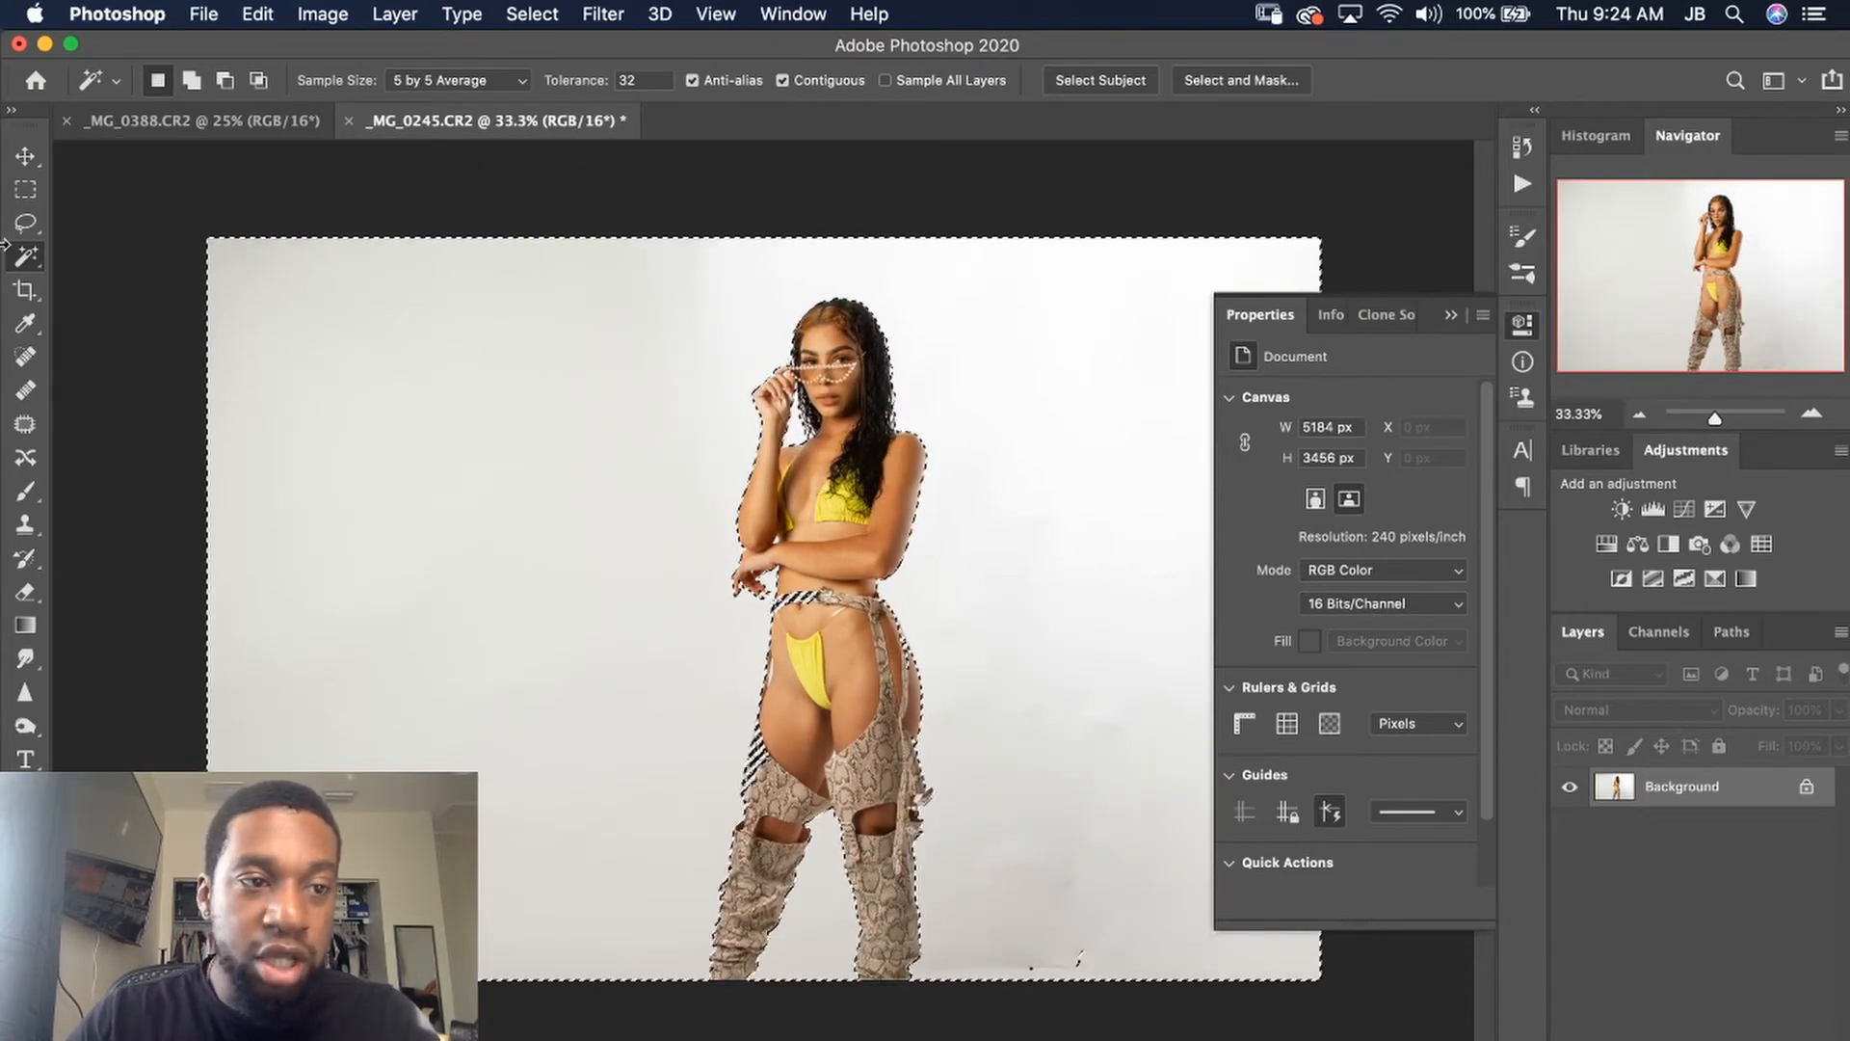
- Subtract the snakeskin belt and the upper boot areas from the backdrop selection with the Quick Selection tool
{"action": "right_click", "coordinate": [29, 262]}
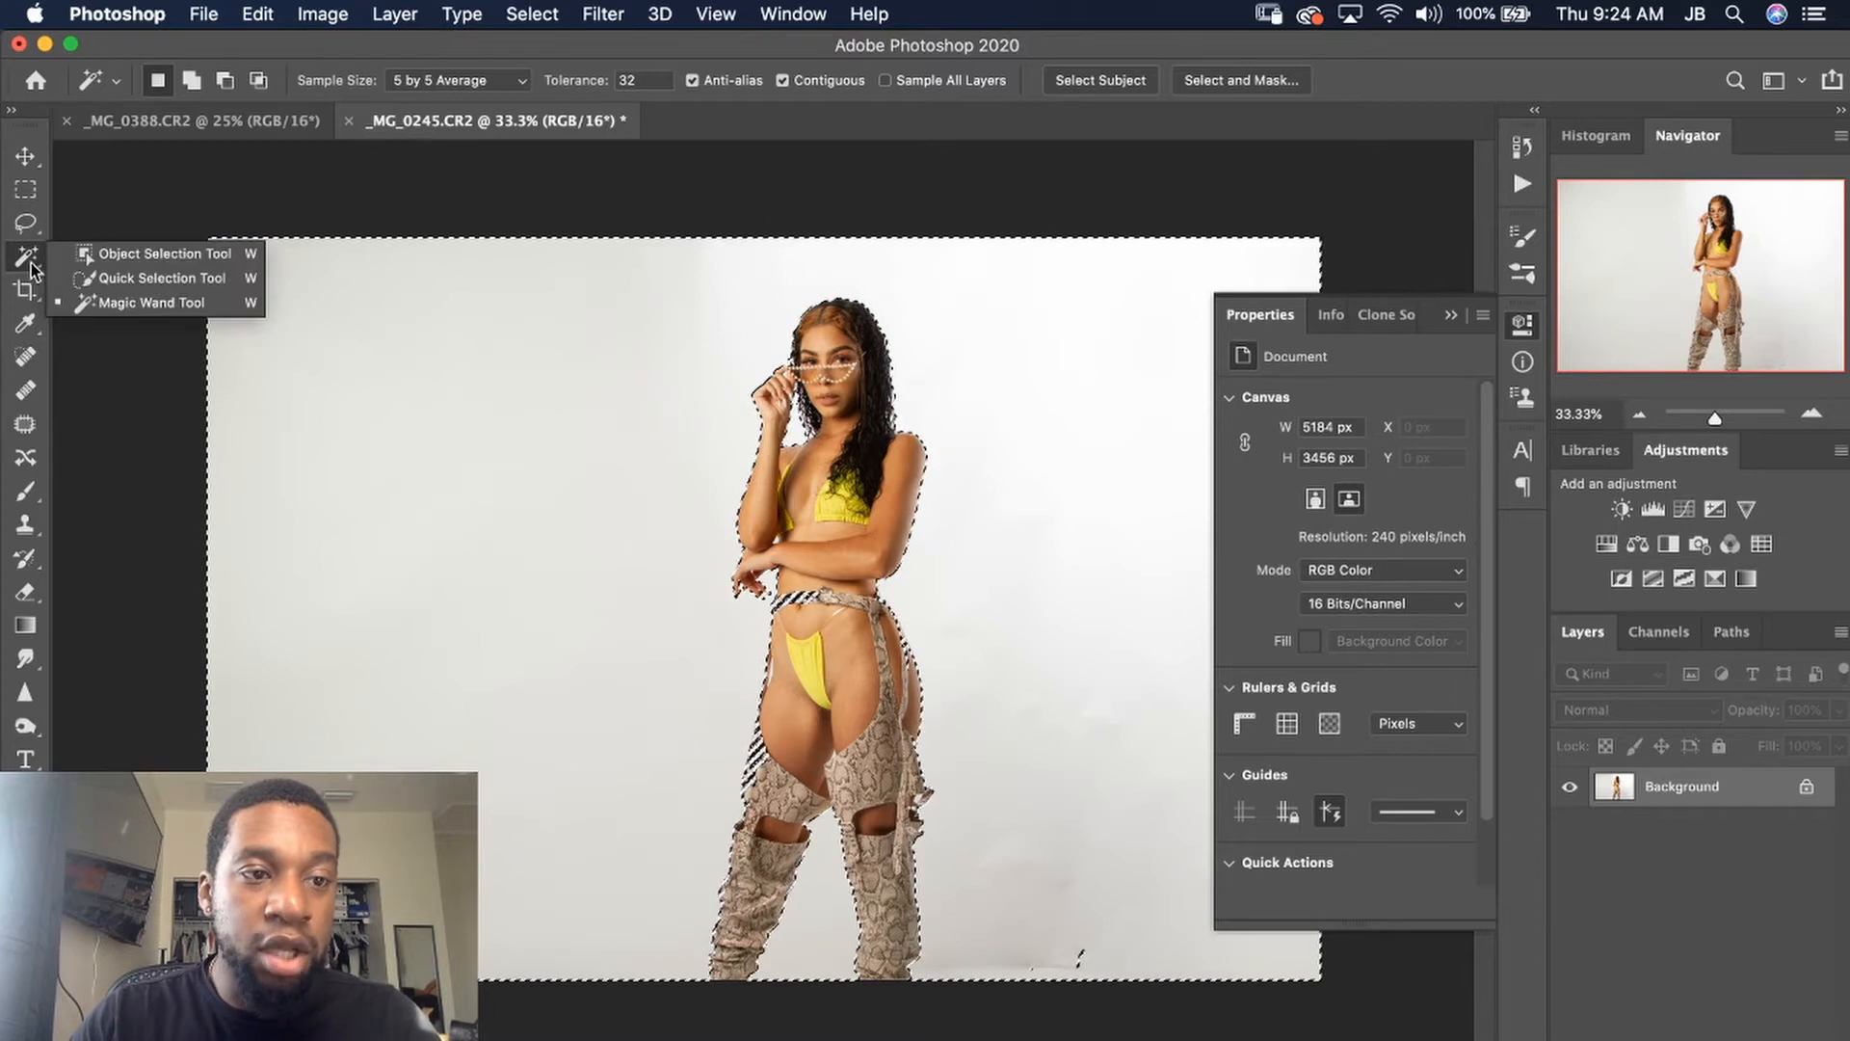
{"action": "left_click", "coordinate": [189, 281]}
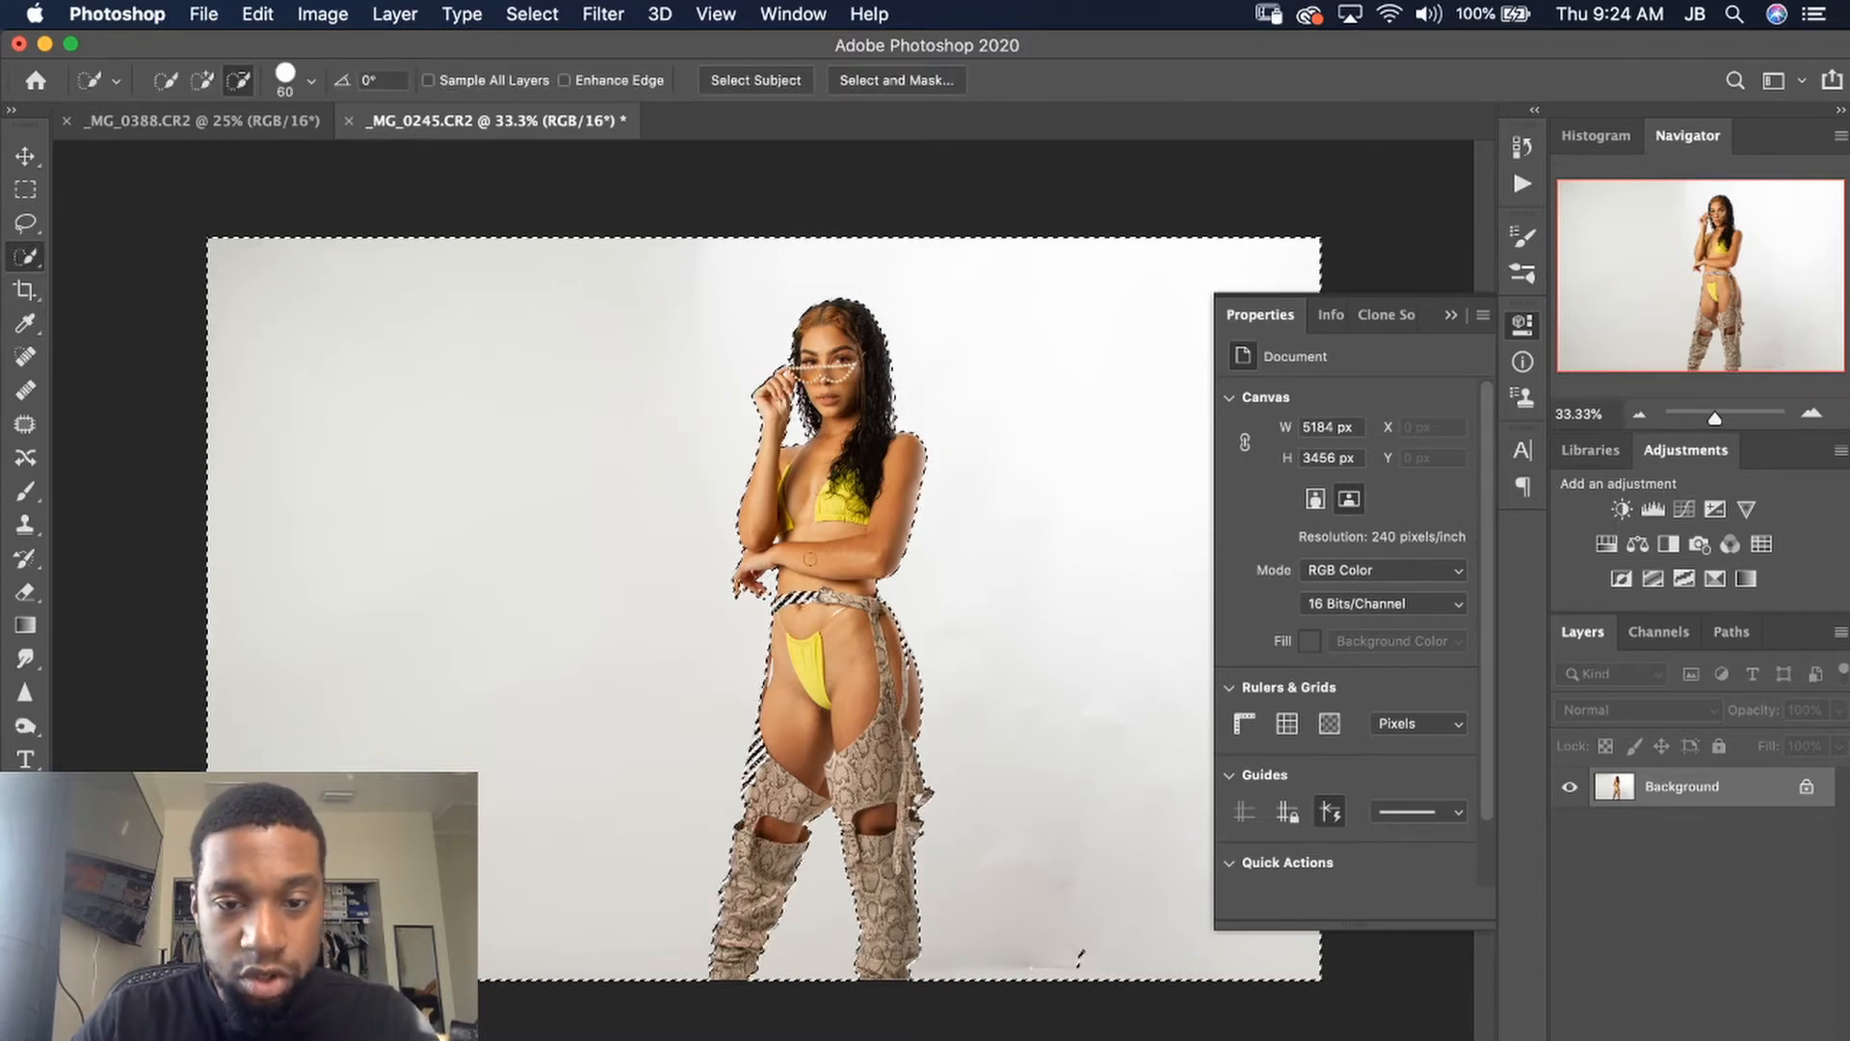
{"action": "key", "text": "super+plus"}
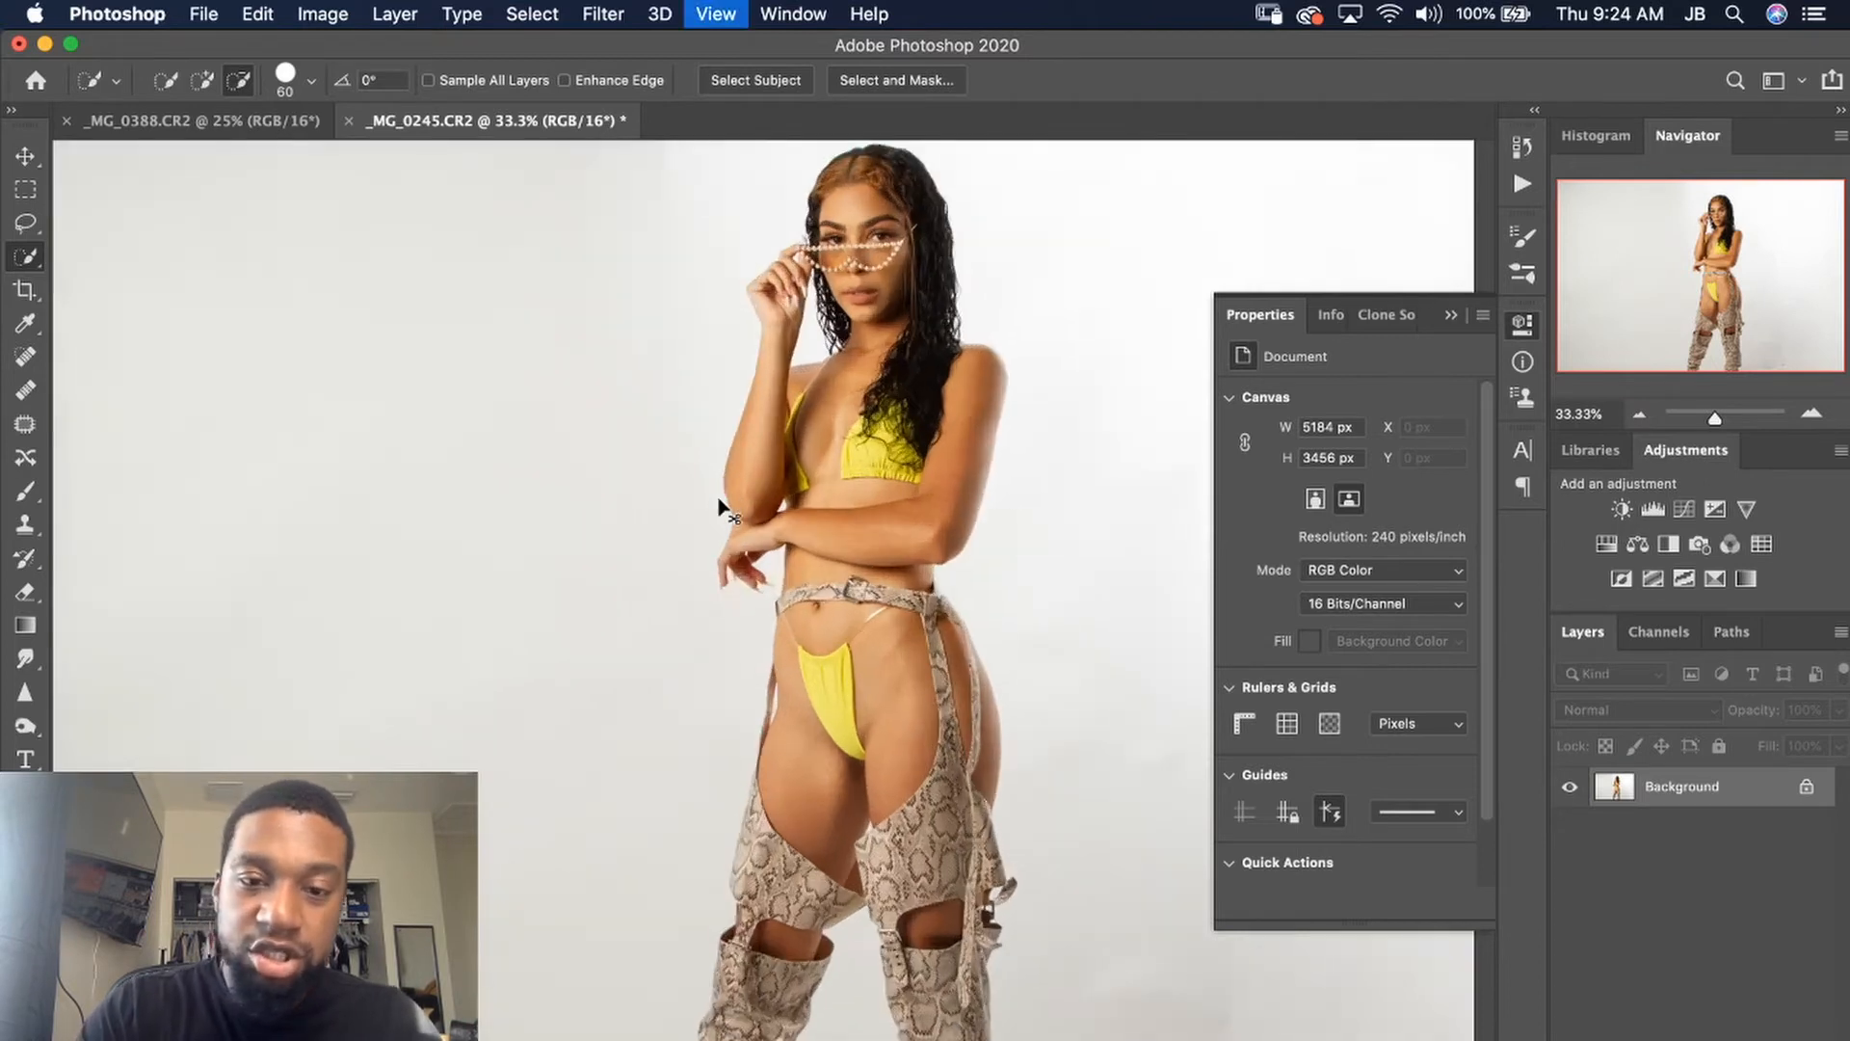
{"action": "key", "text": "super+plus"}
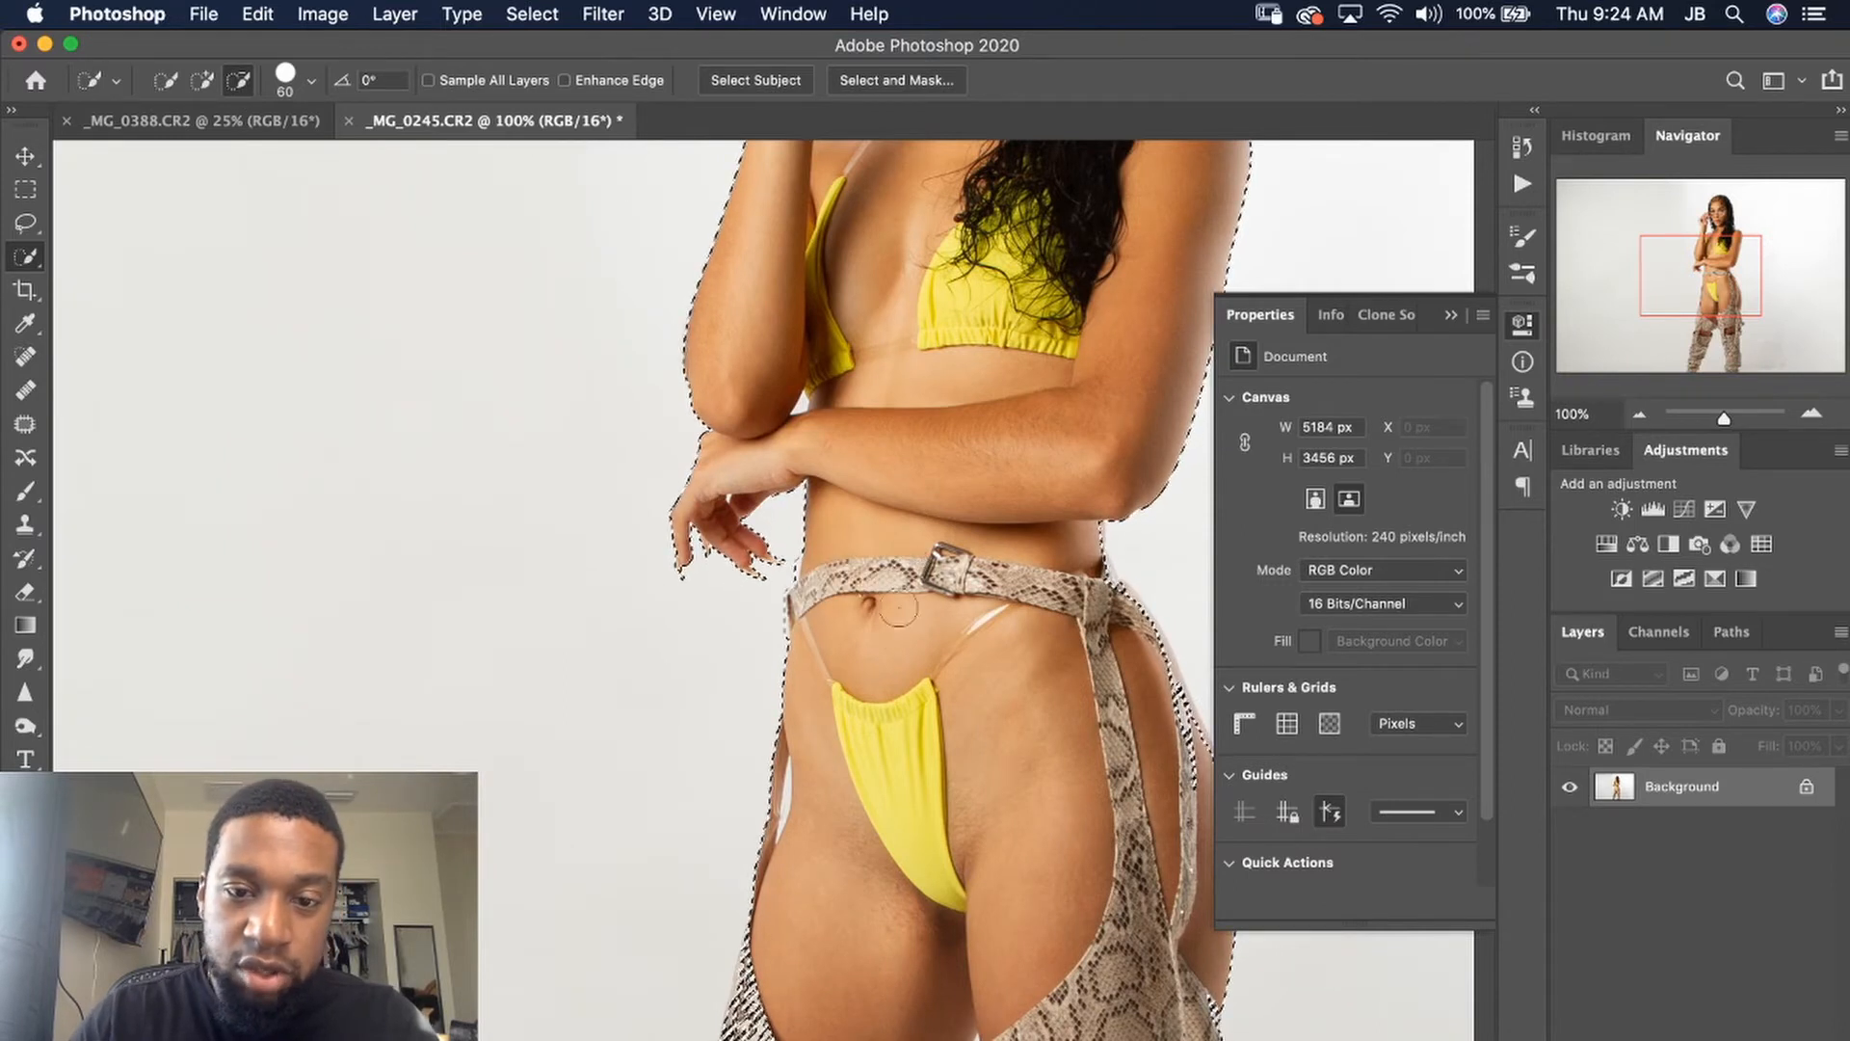
{"action": "left_click_drag", "start_coordinate": [938, 720], "coordinate": [988, 325]}
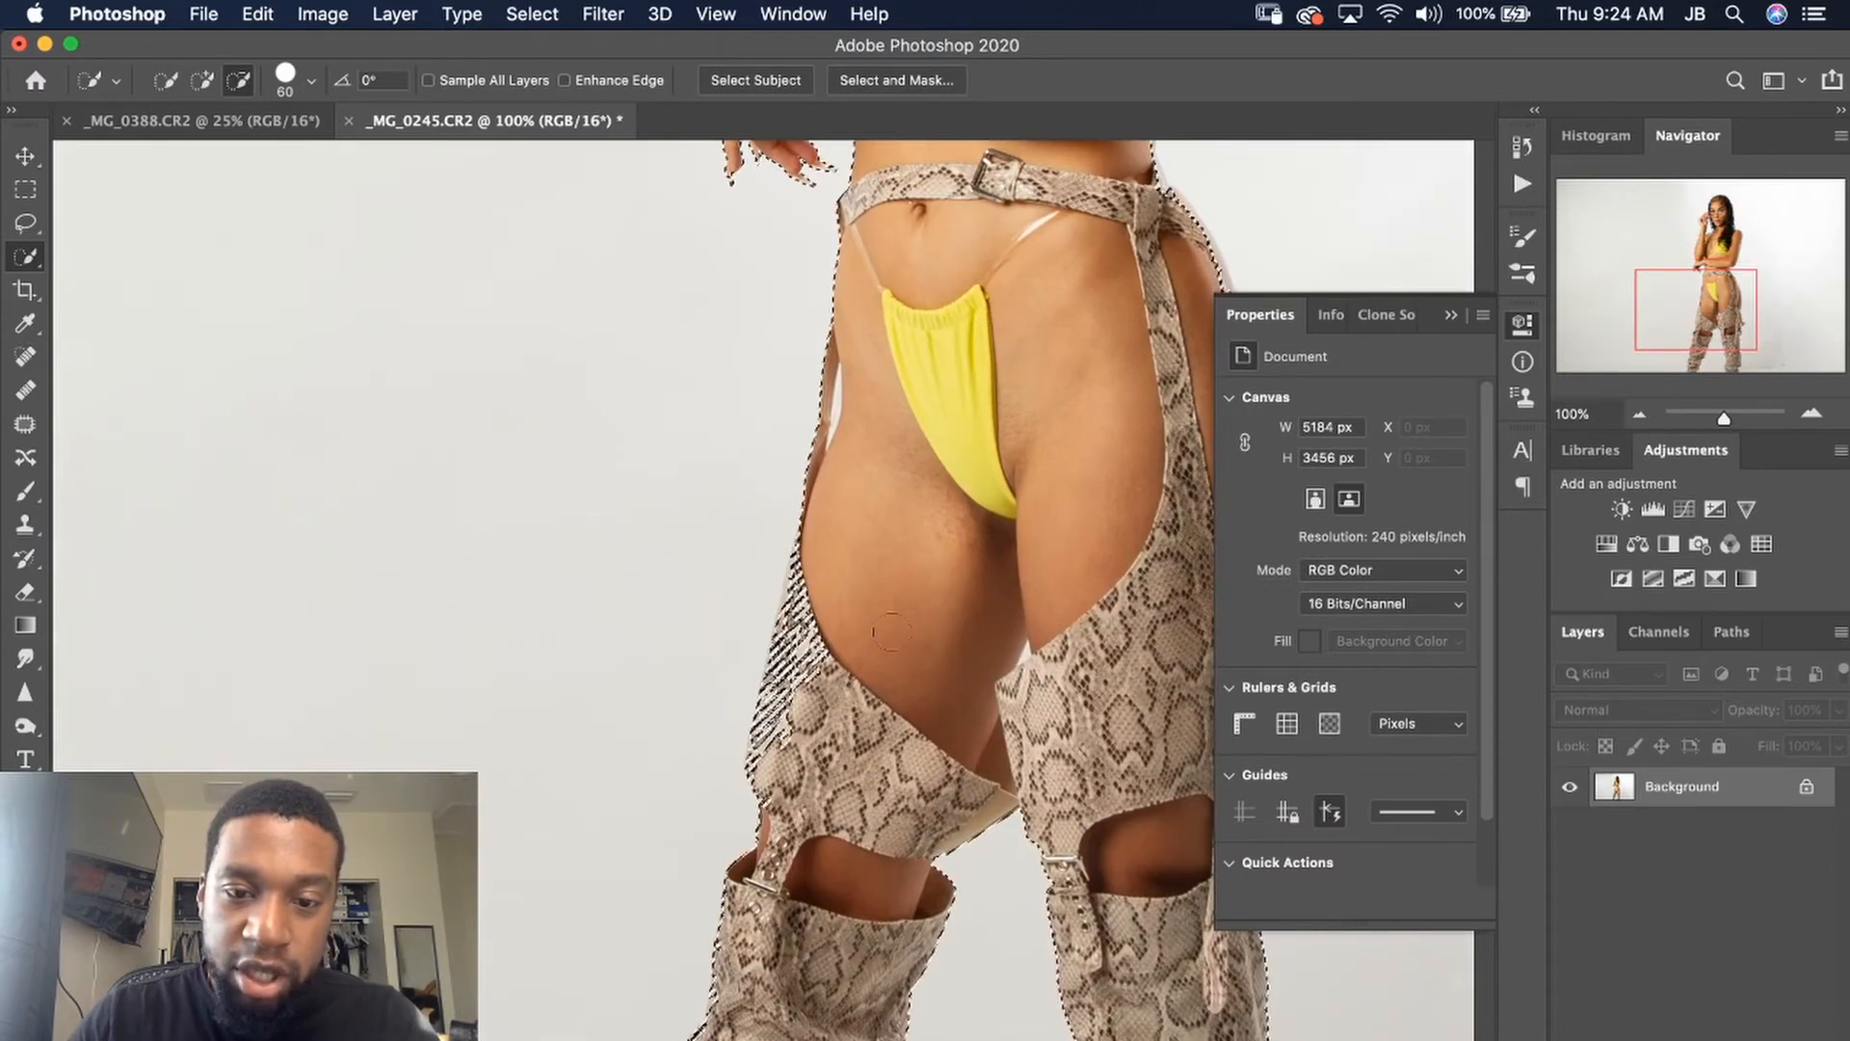
{"action": "mouse_move", "coordinate": [919, 669]}
{"action": "left_mouse_down"}
{"action": "mouse_move", "coordinate": [1008, 414]}
{"action": "mouse_move", "coordinate": [991, 384]}
{"action": "mouse_move", "coordinate": [885, 462]}
{"action": "mouse_move", "coordinate": [729, 663]}
{"action": "left_mouse_up"}
{"action": "left_click_drag", "start_coordinate": [1022, 420], "coordinate": [823, 684]}
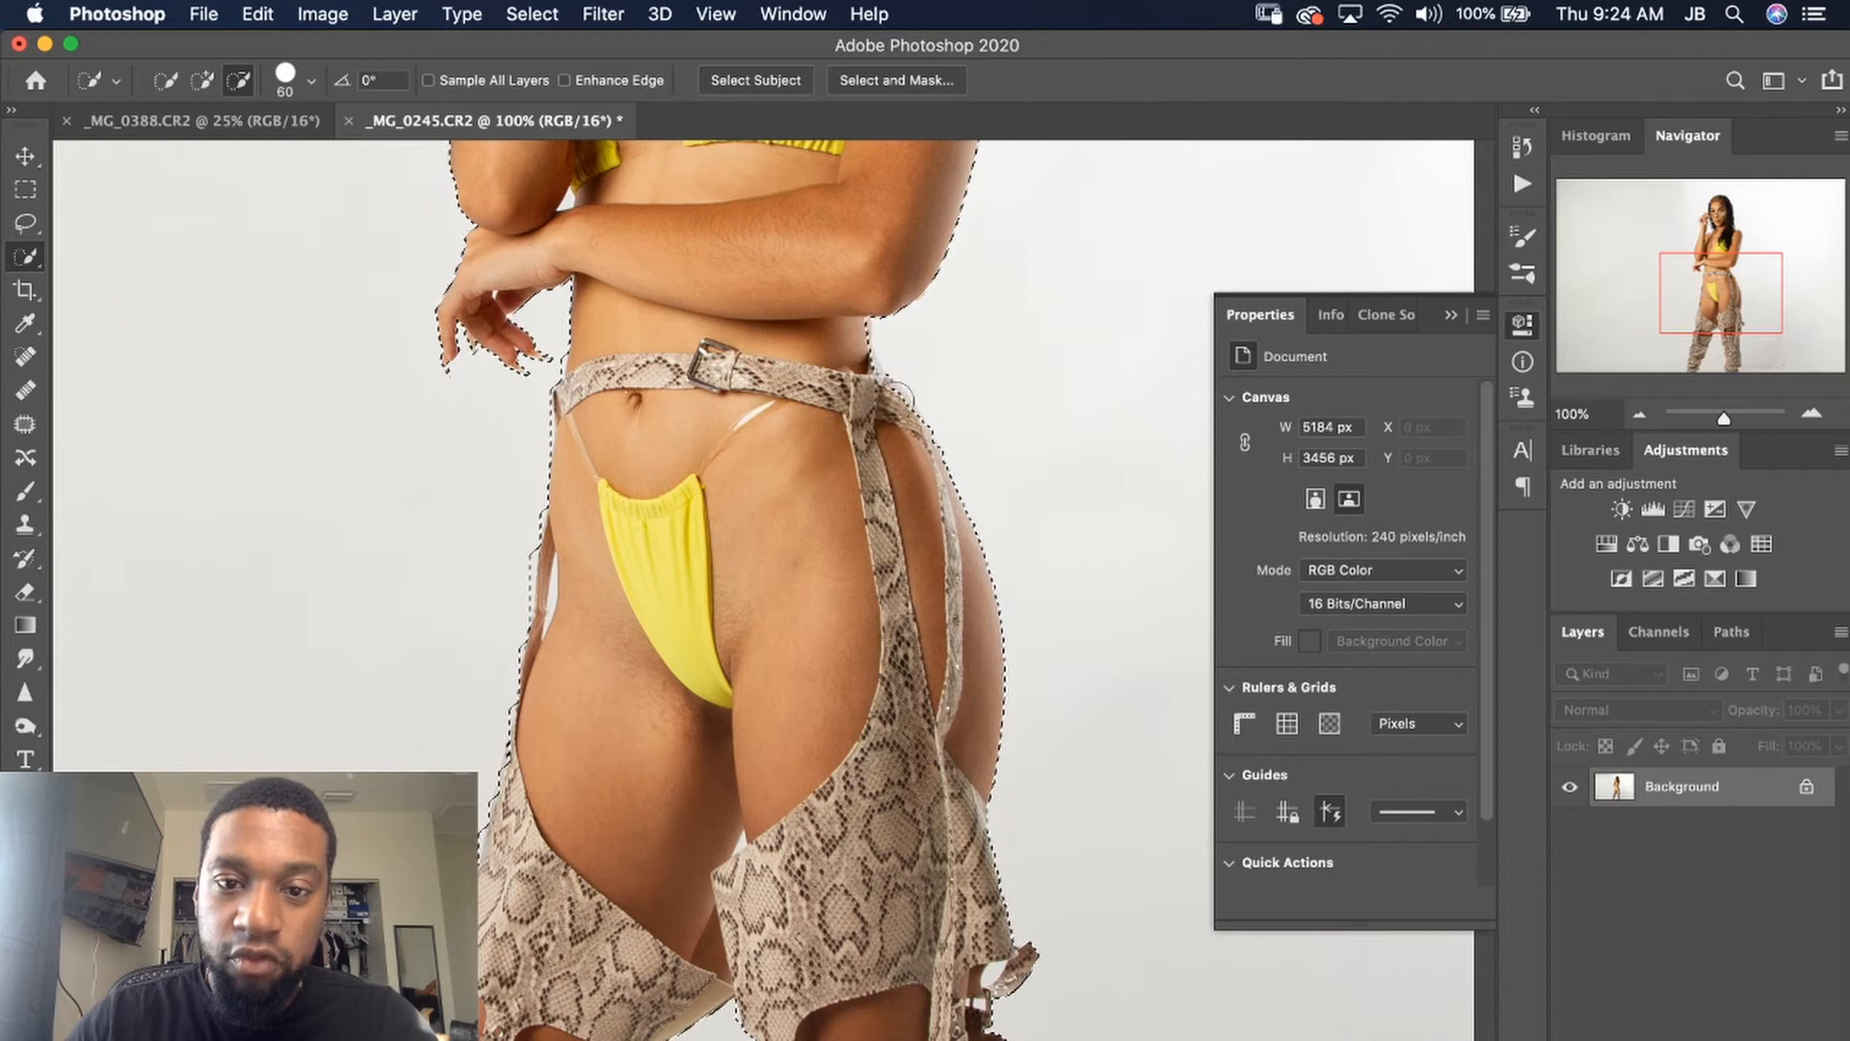
- Add the small unselected spots near the backdrop's lower edge, beside the boots, to the selection with the Quick Selection tool
{"action": "left_click_drag", "start_coordinate": [916, 756], "coordinate": [138, 209]}
{"action": "key", "text": "super+minus"}
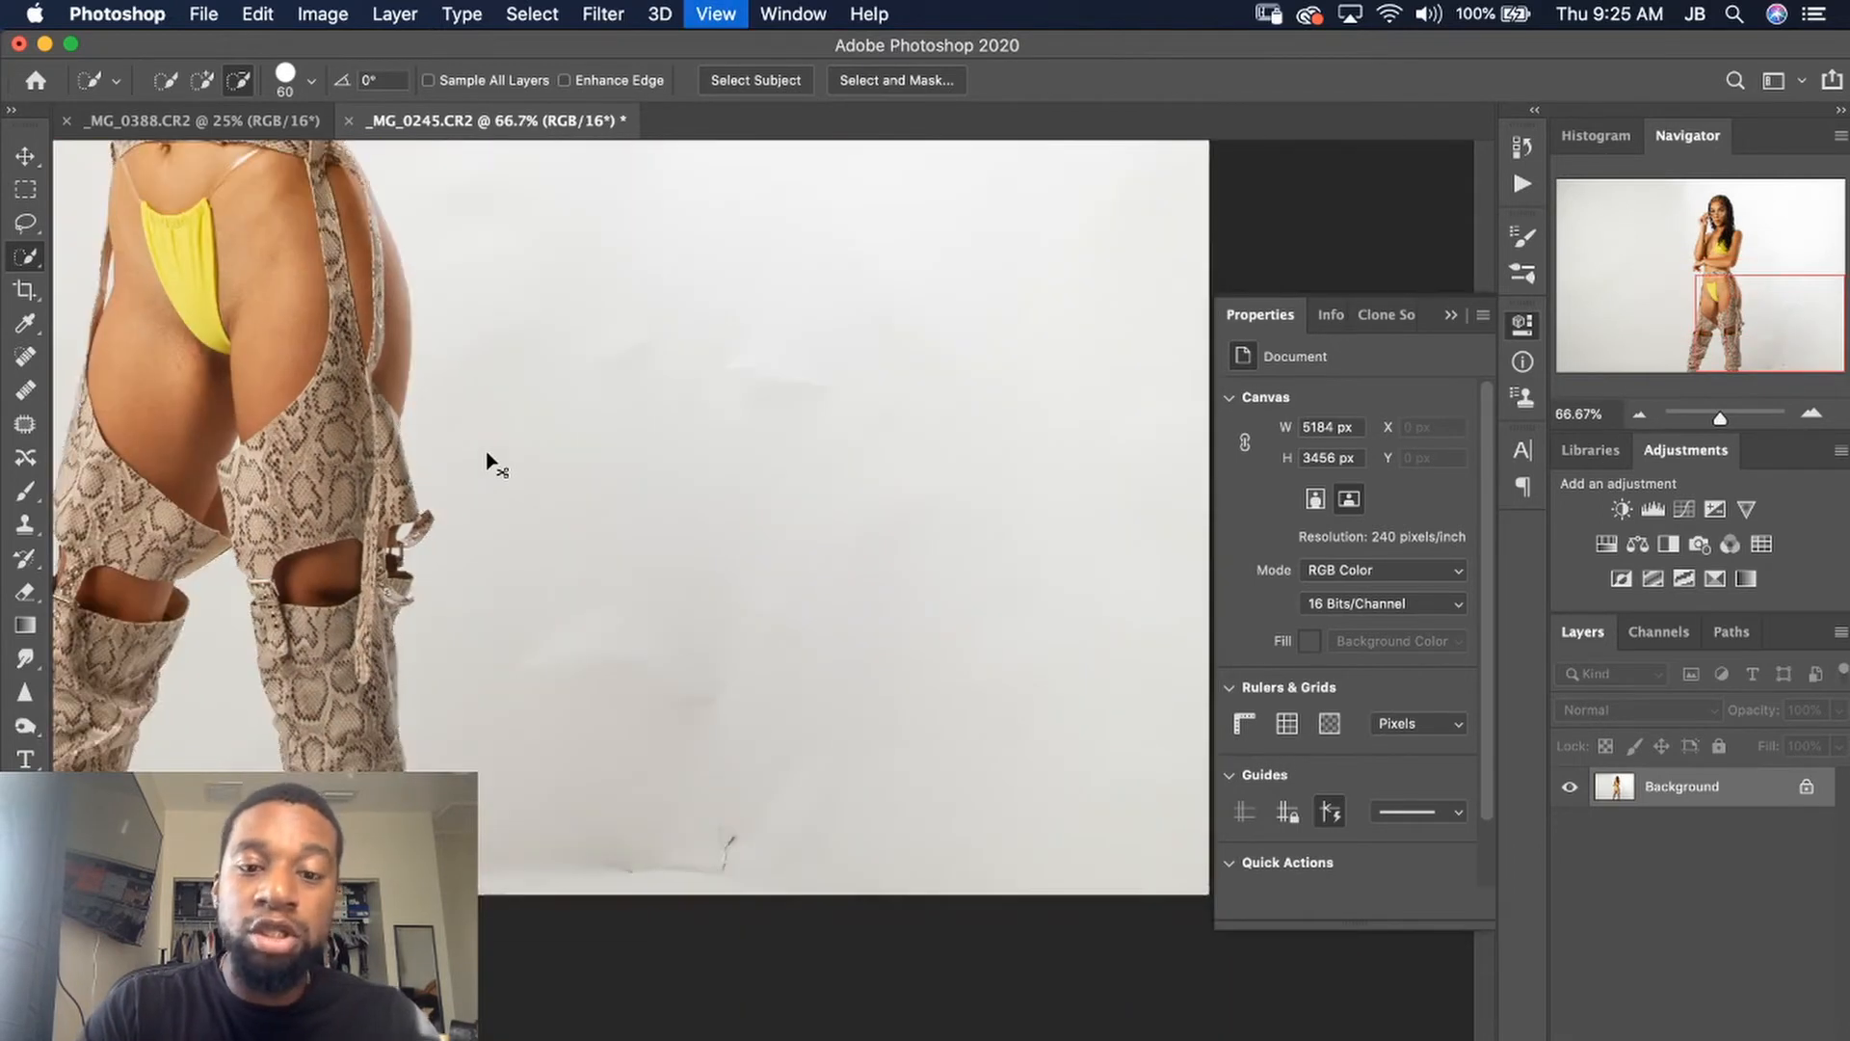
{"action": "key", "text": "super+minus"}
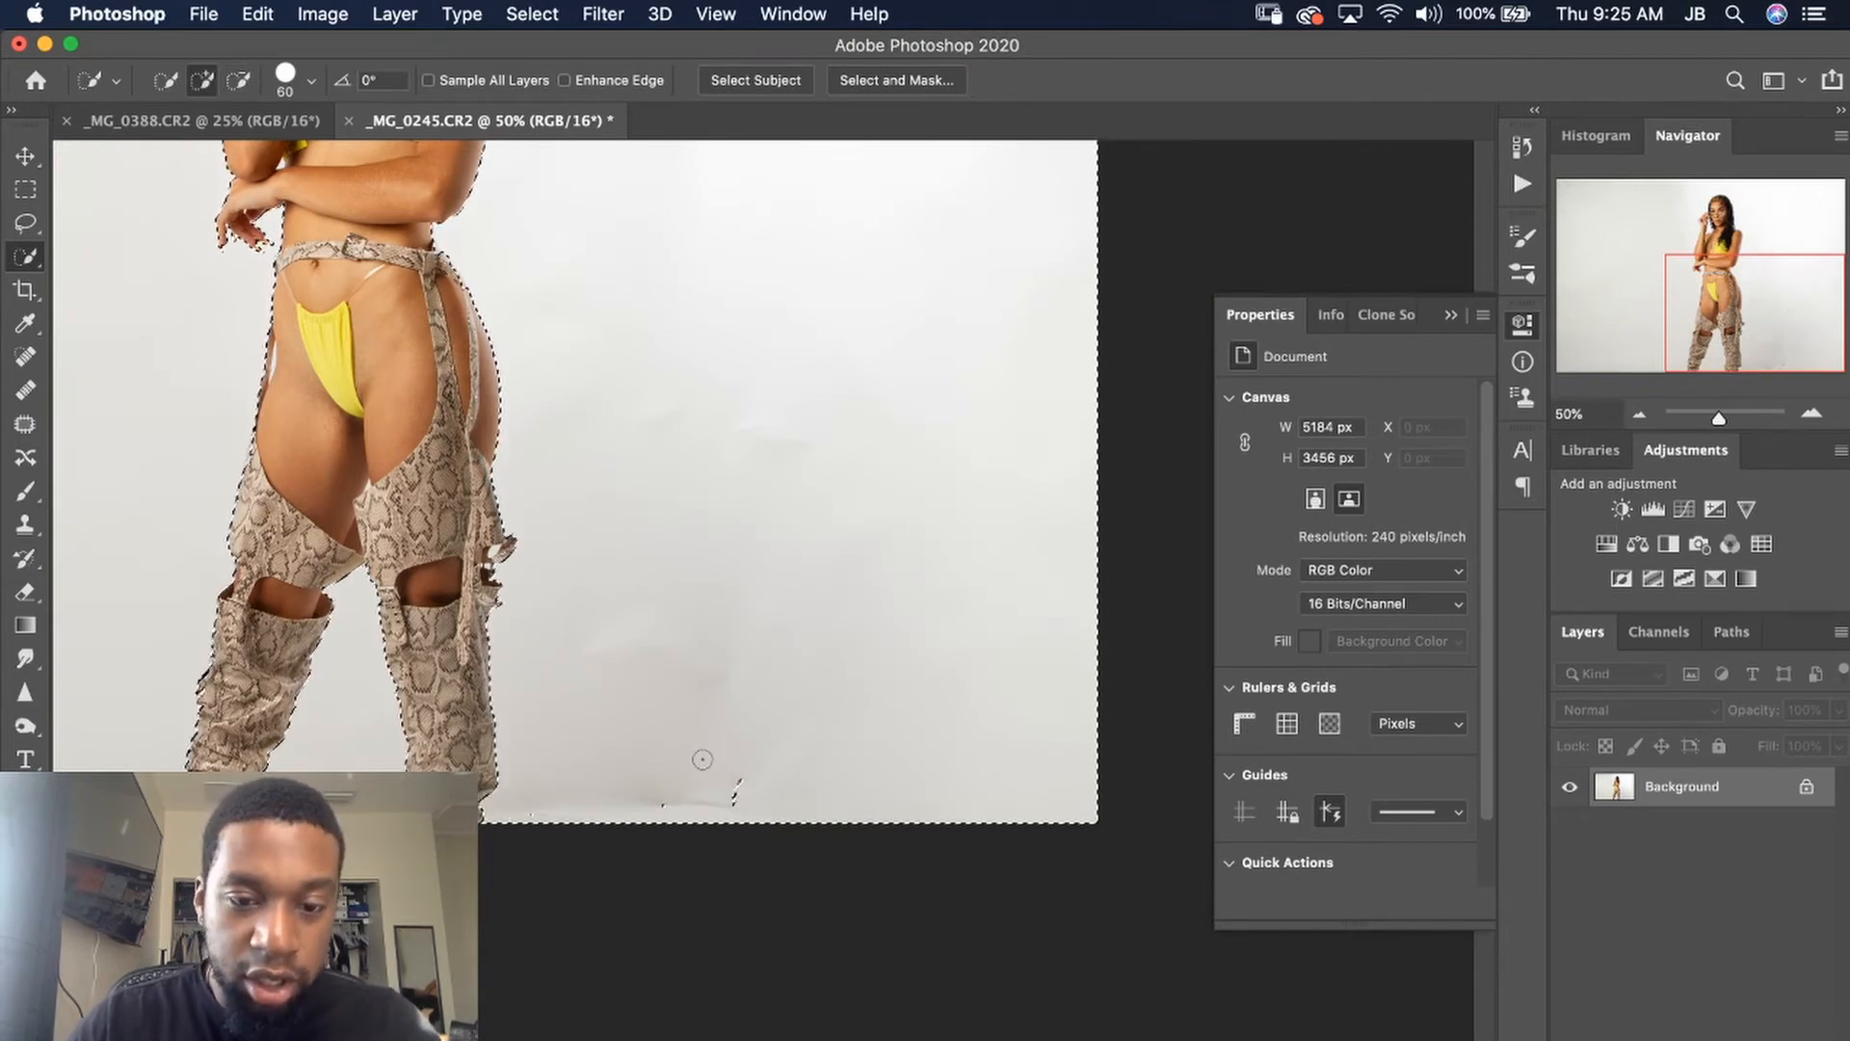
{"action": "key", "text": "alt"}
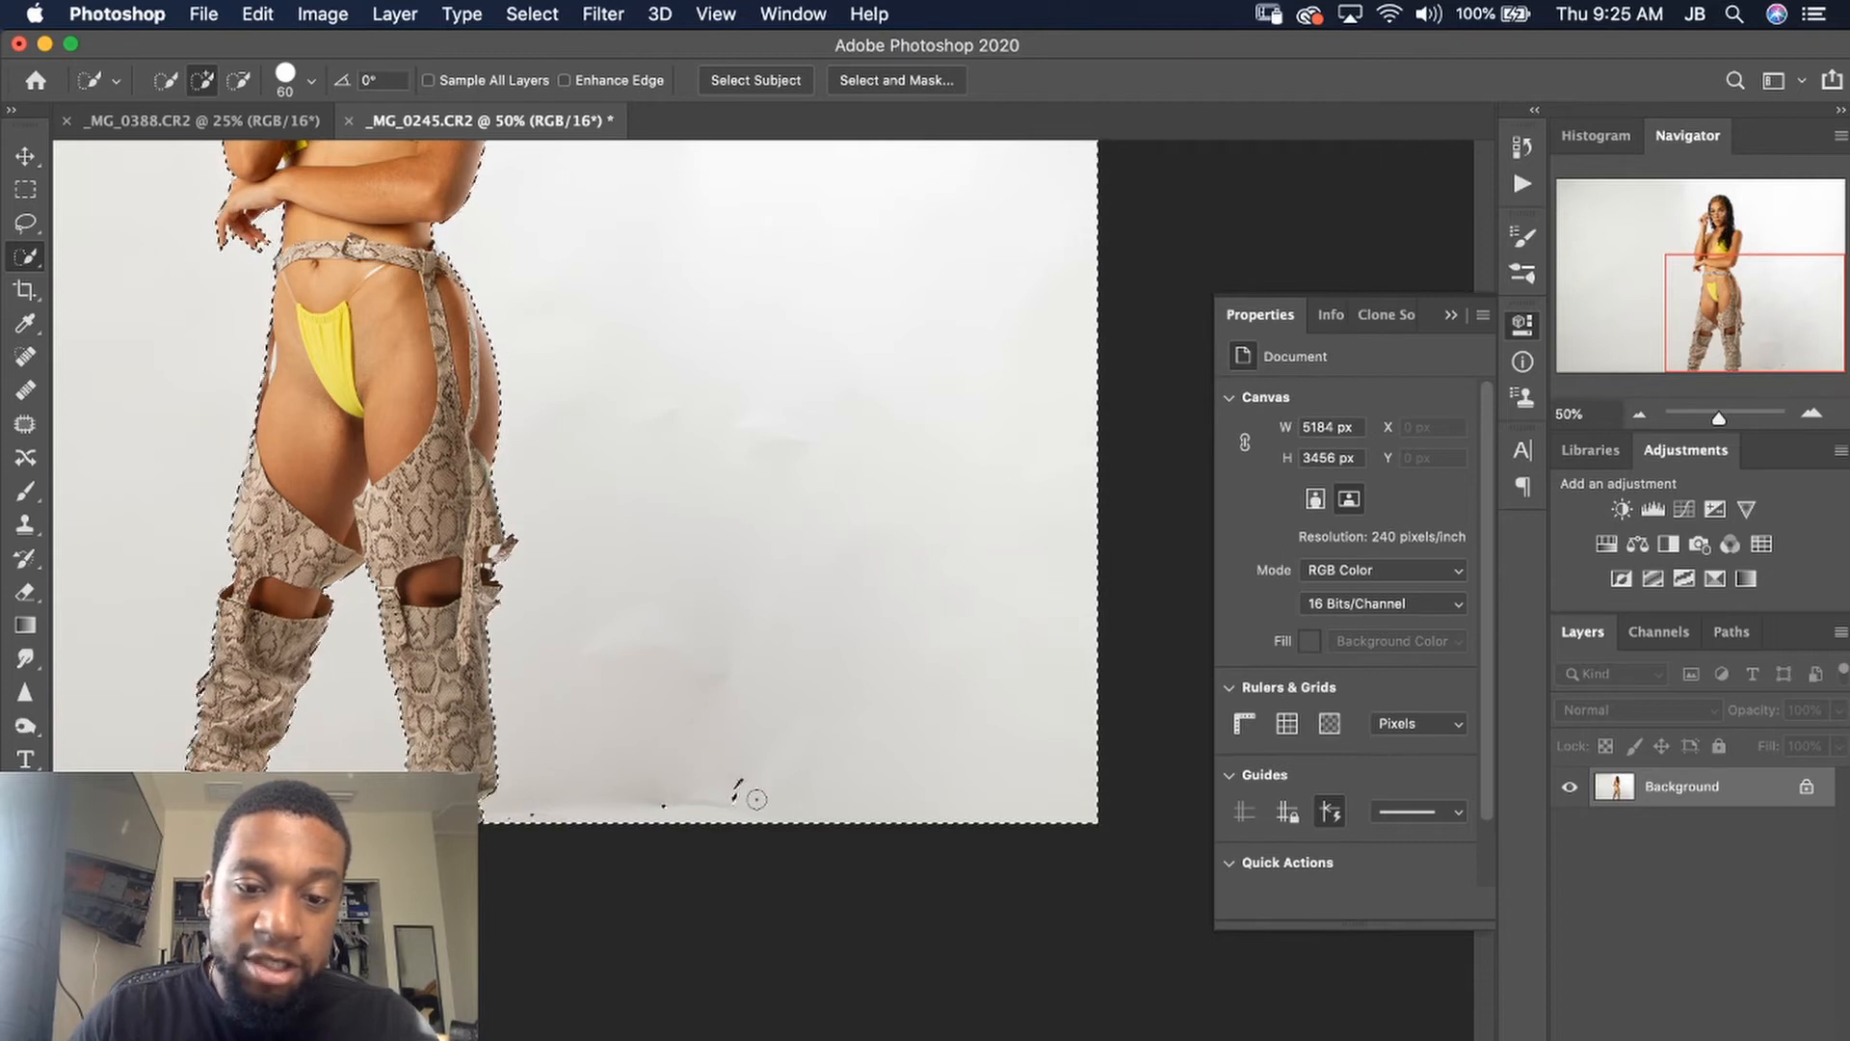
{"action": "left_click", "coordinate": [238, 80]}
{"action": "left_click", "coordinate": [202, 80]}
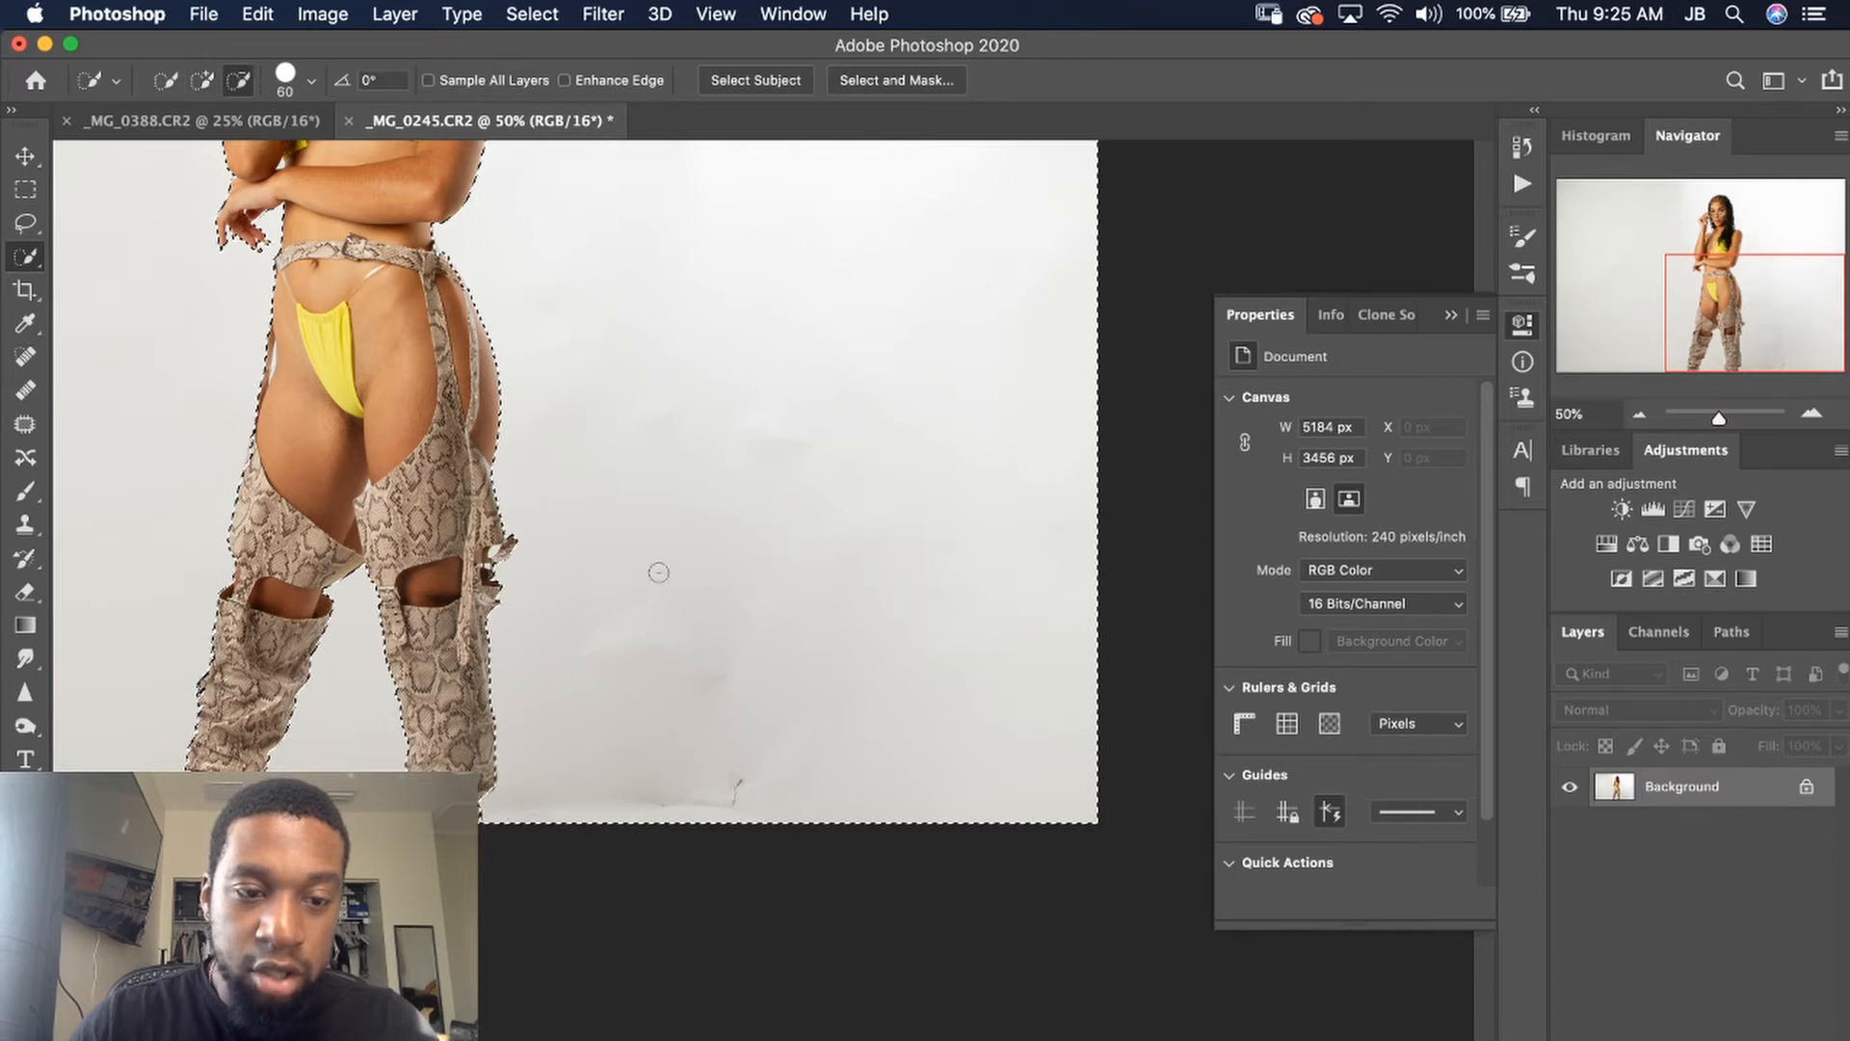
{"action": "left_click_drag", "start_coordinate": [691, 617], "coordinate": [822, 687]}
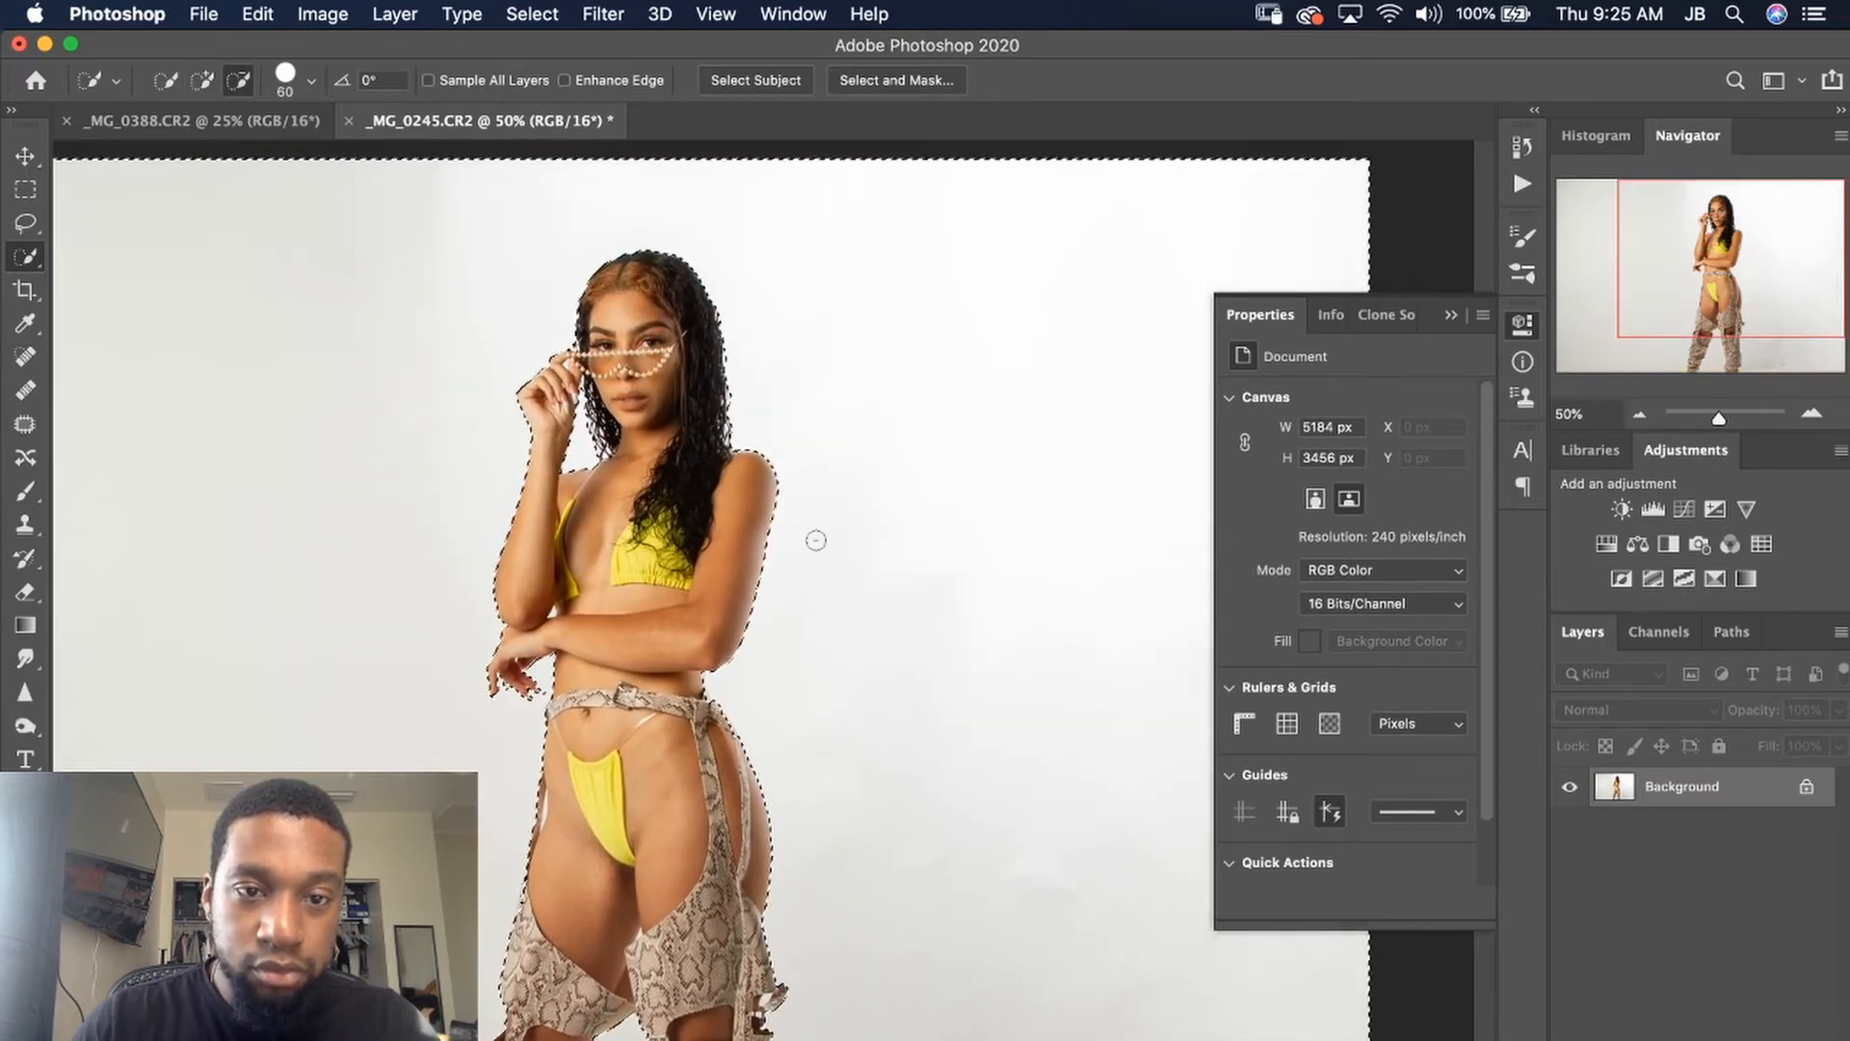
{"action": "key", "text": "super+minus"}
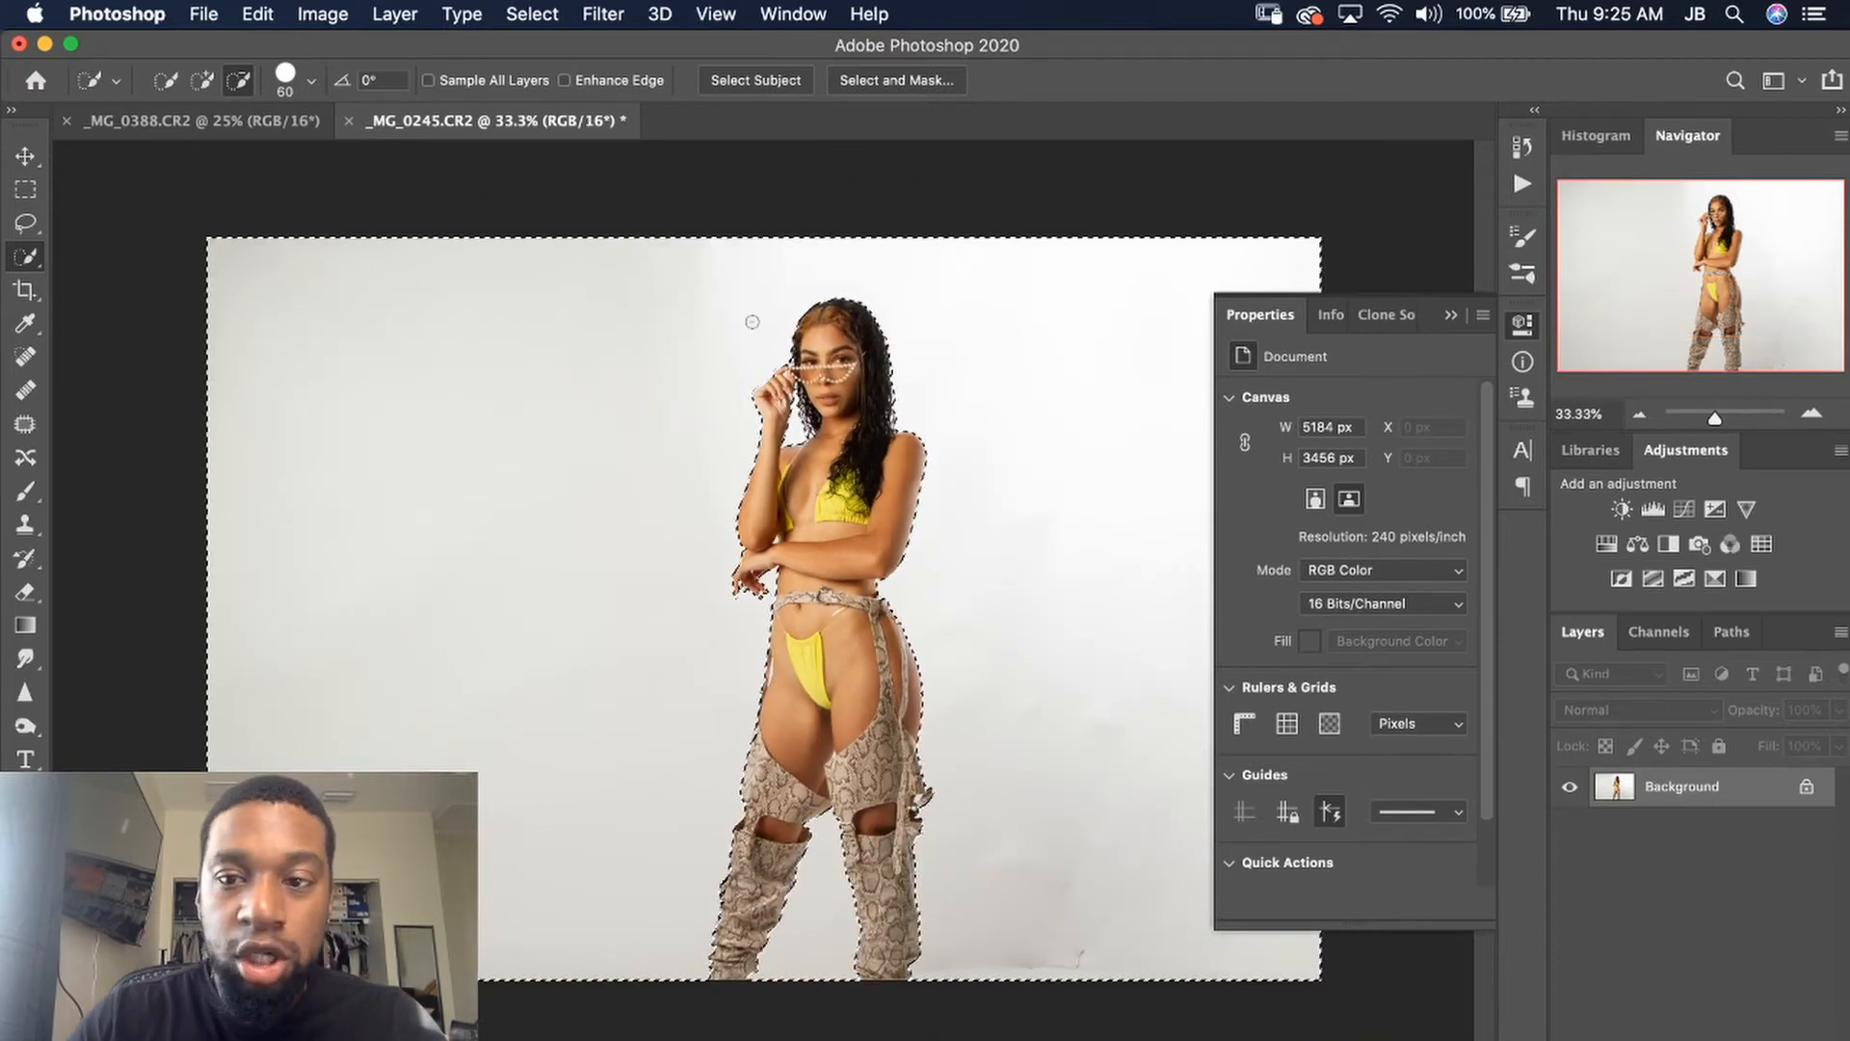
- Invert the selection from the backdrop to the model
{"action": "left_click", "coordinate": [1452, 316]}
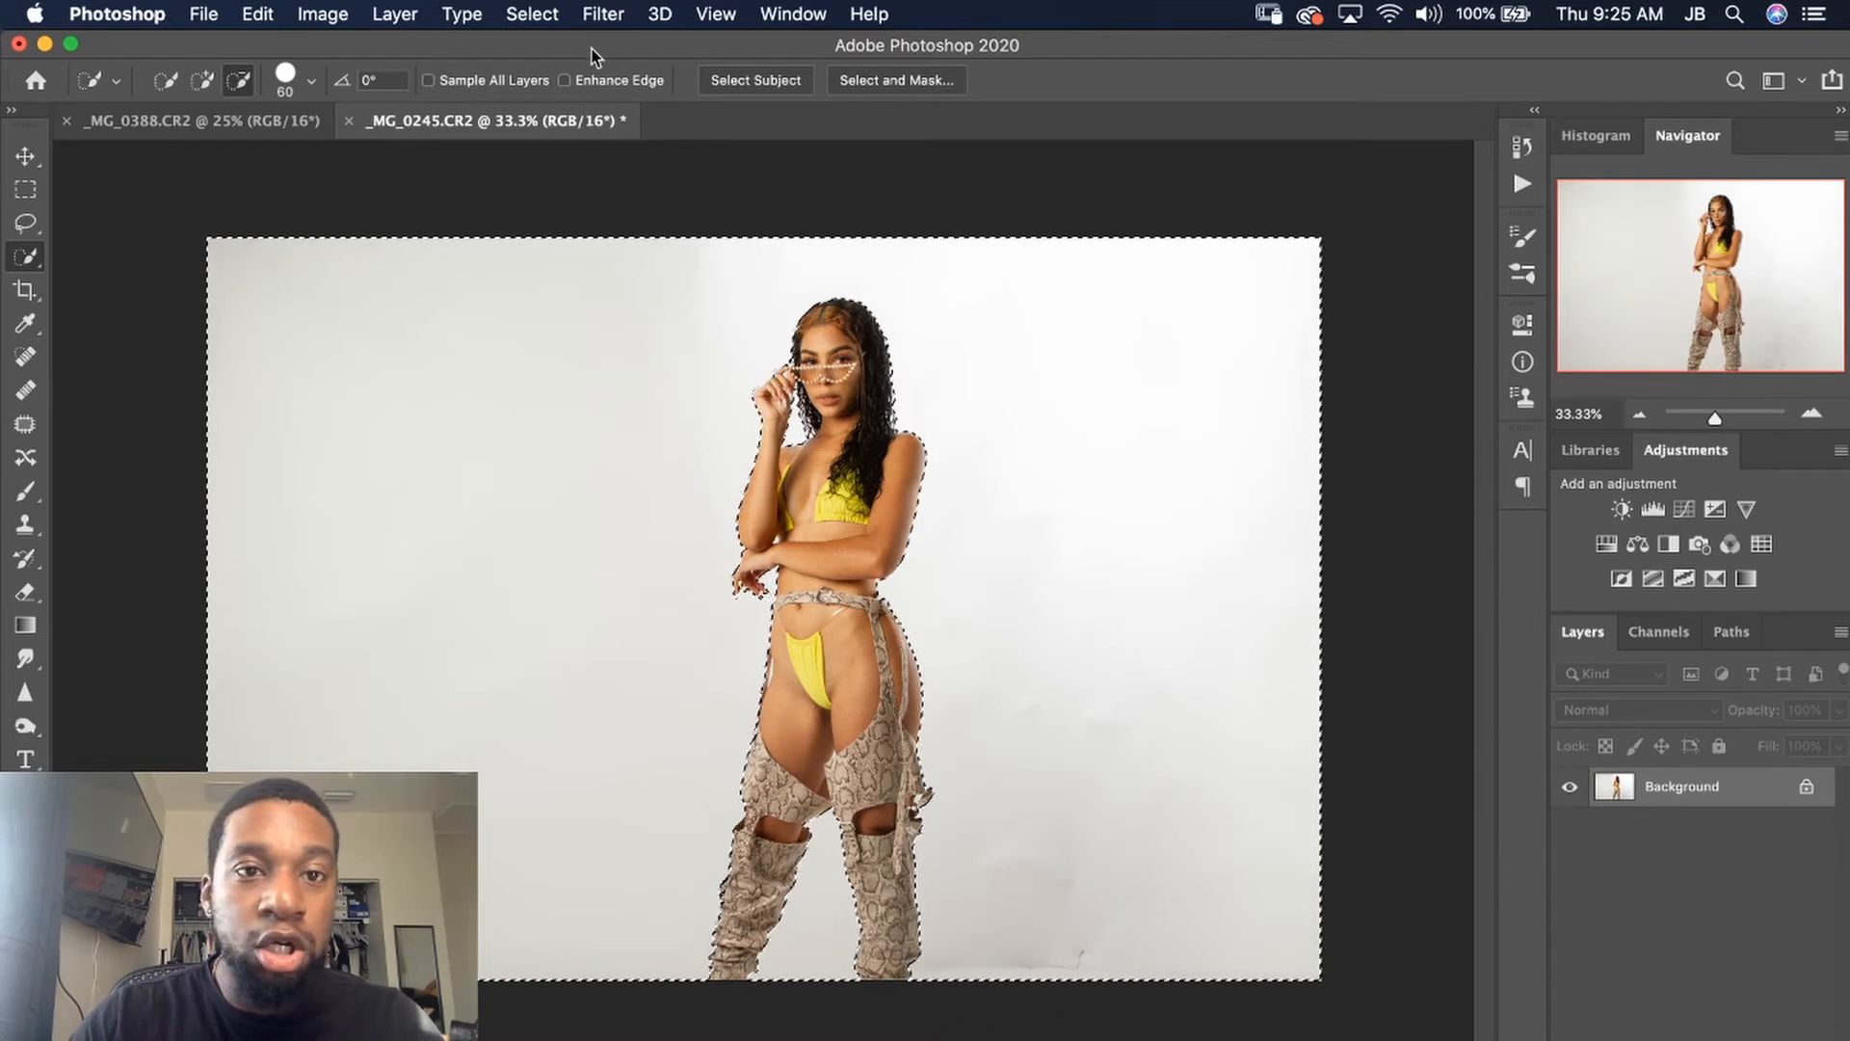
{"action": "left_click", "coordinate": [533, 16]}
{"action": "left_click", "coordinate": [540, 15]}
{"action": "left_click", "coordinate": [546, 14]}
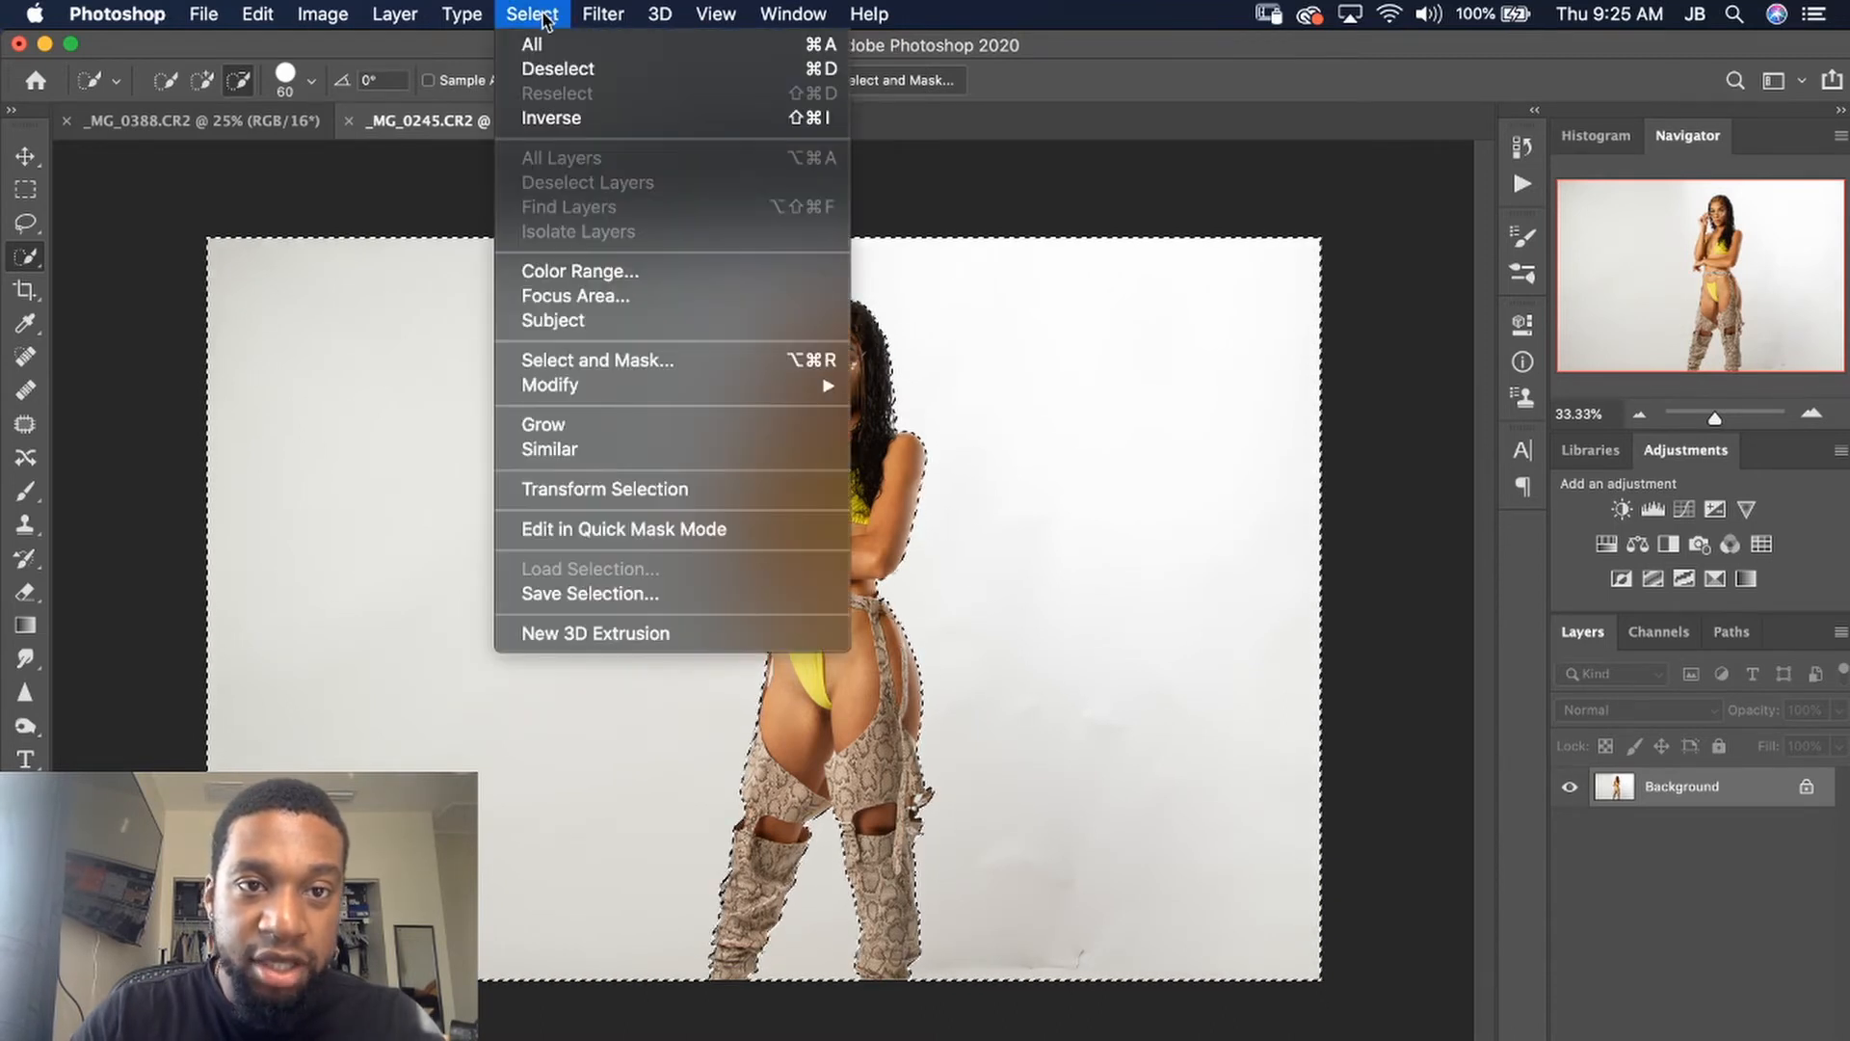
{"action": "left_click", "coordinate": [559, 124]}
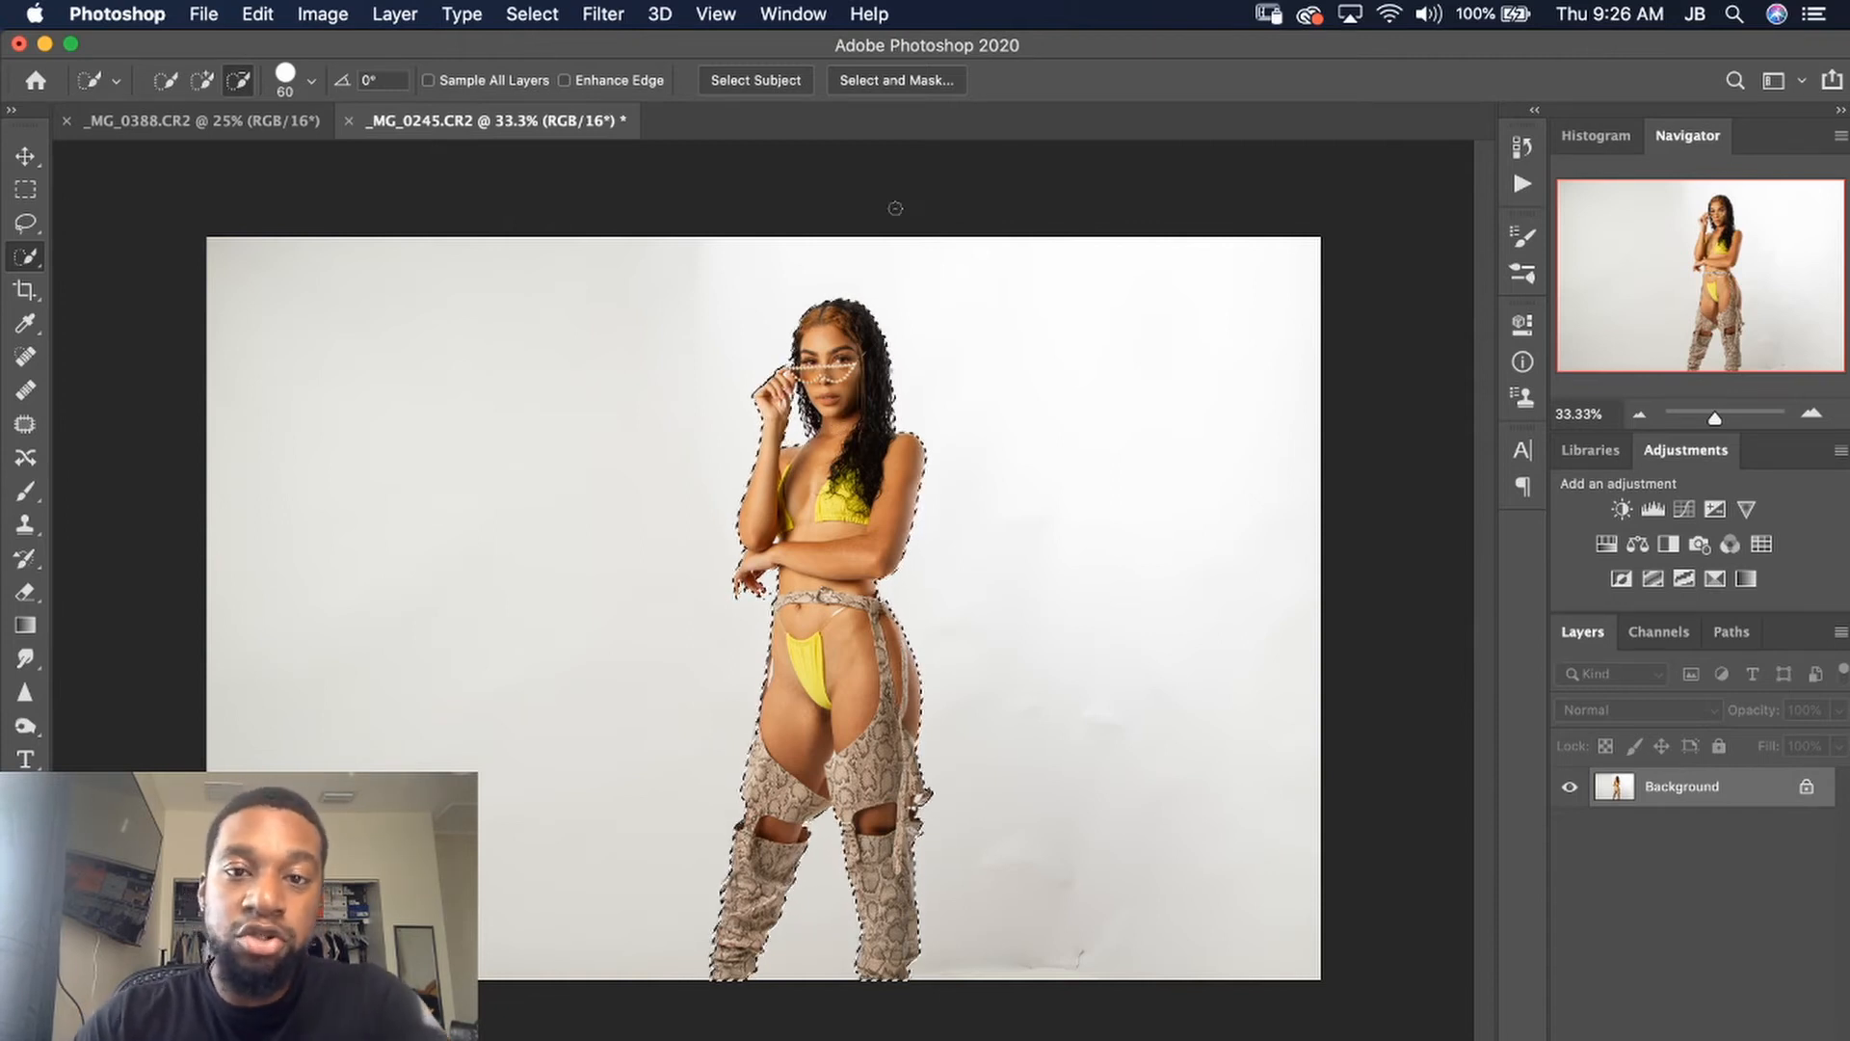
- Open the model selection in Select and Mask and review the view modes, keeping On Black
{"action": "left_click", "coordinate": [915, 83]}
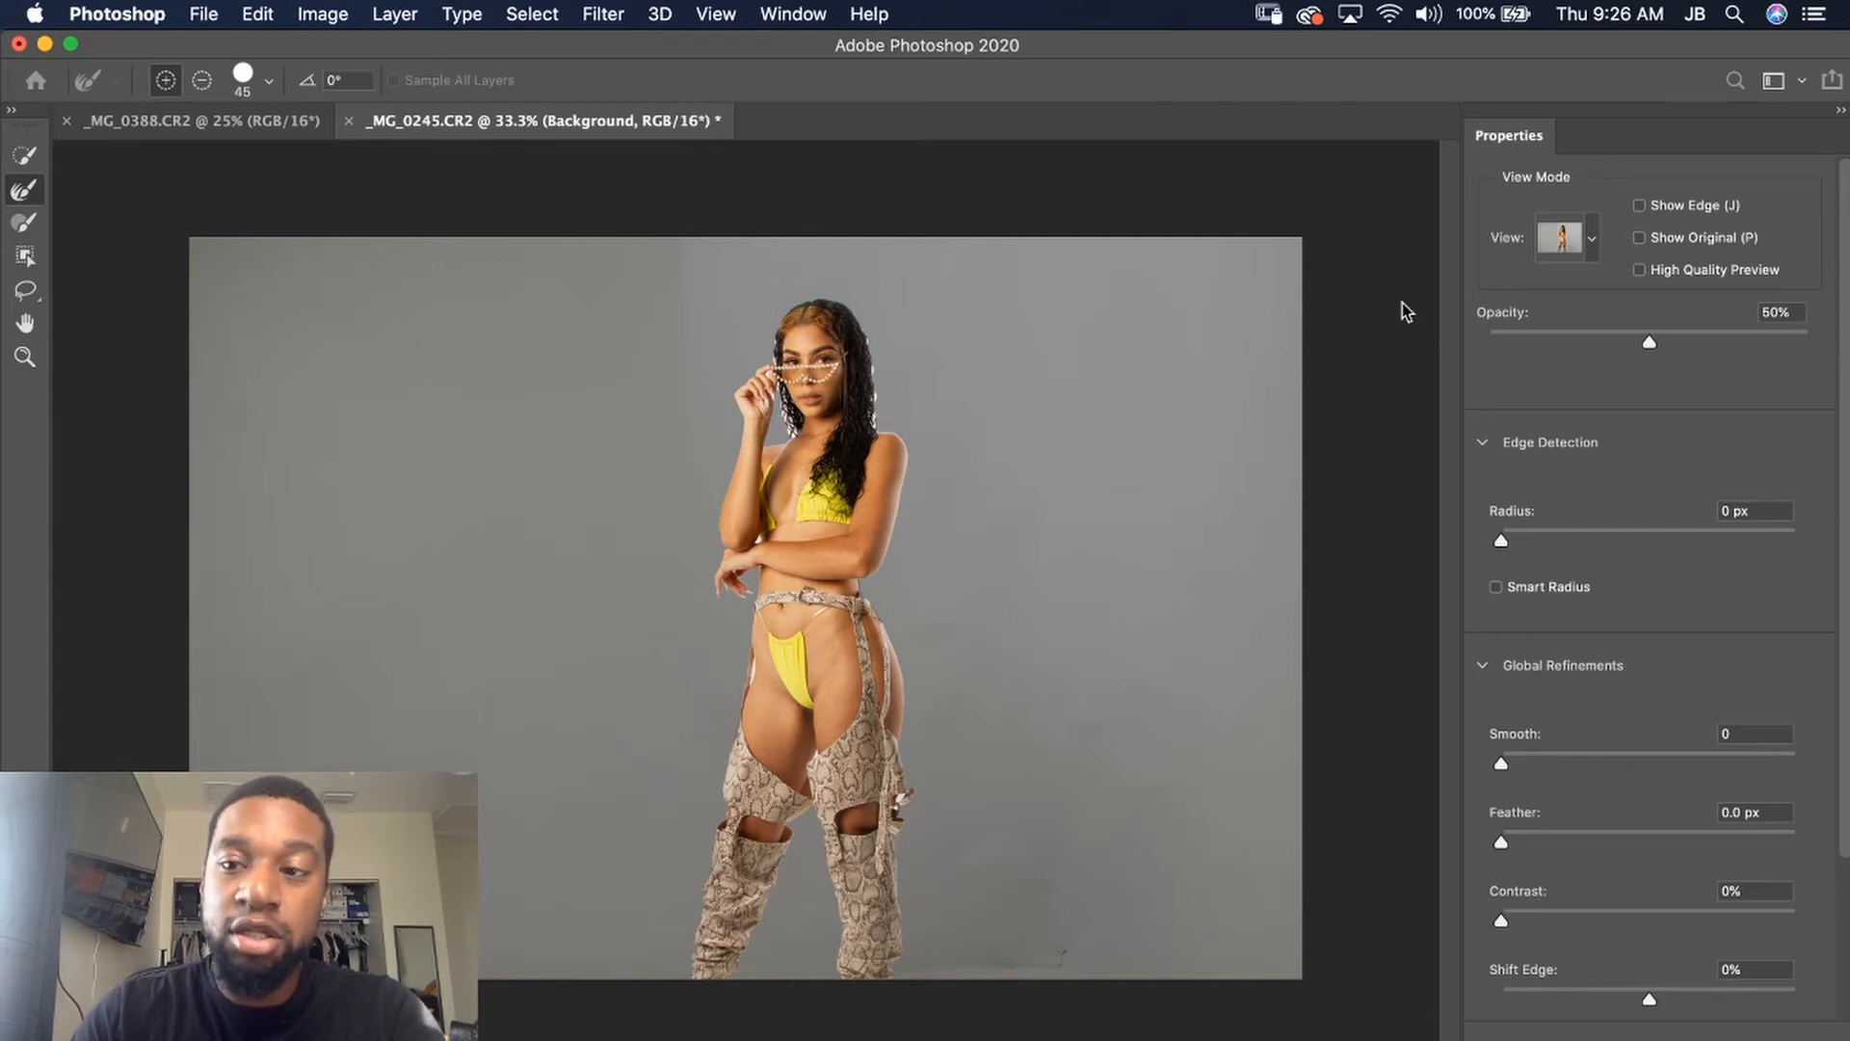
{"action": "left_click", "coordinate": [1602, 246]}
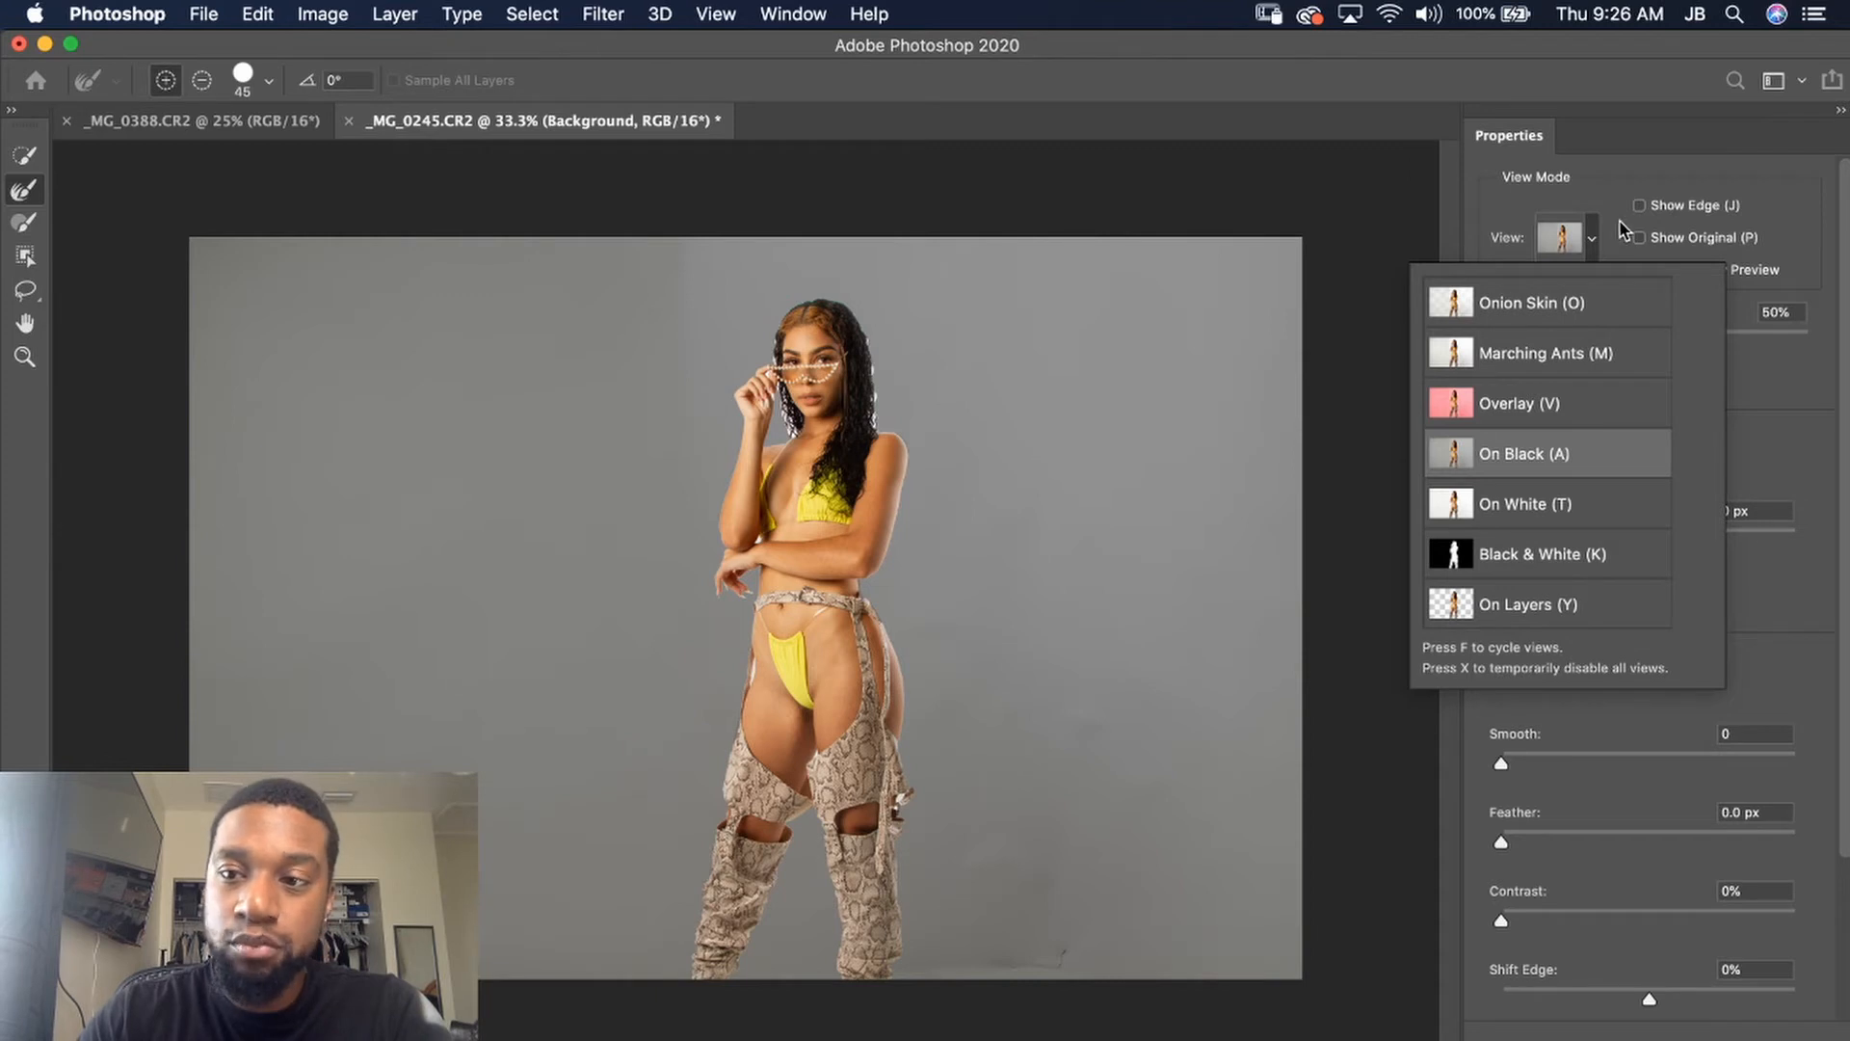
{"action": "left_click", "coordinate": [1597, 240]}
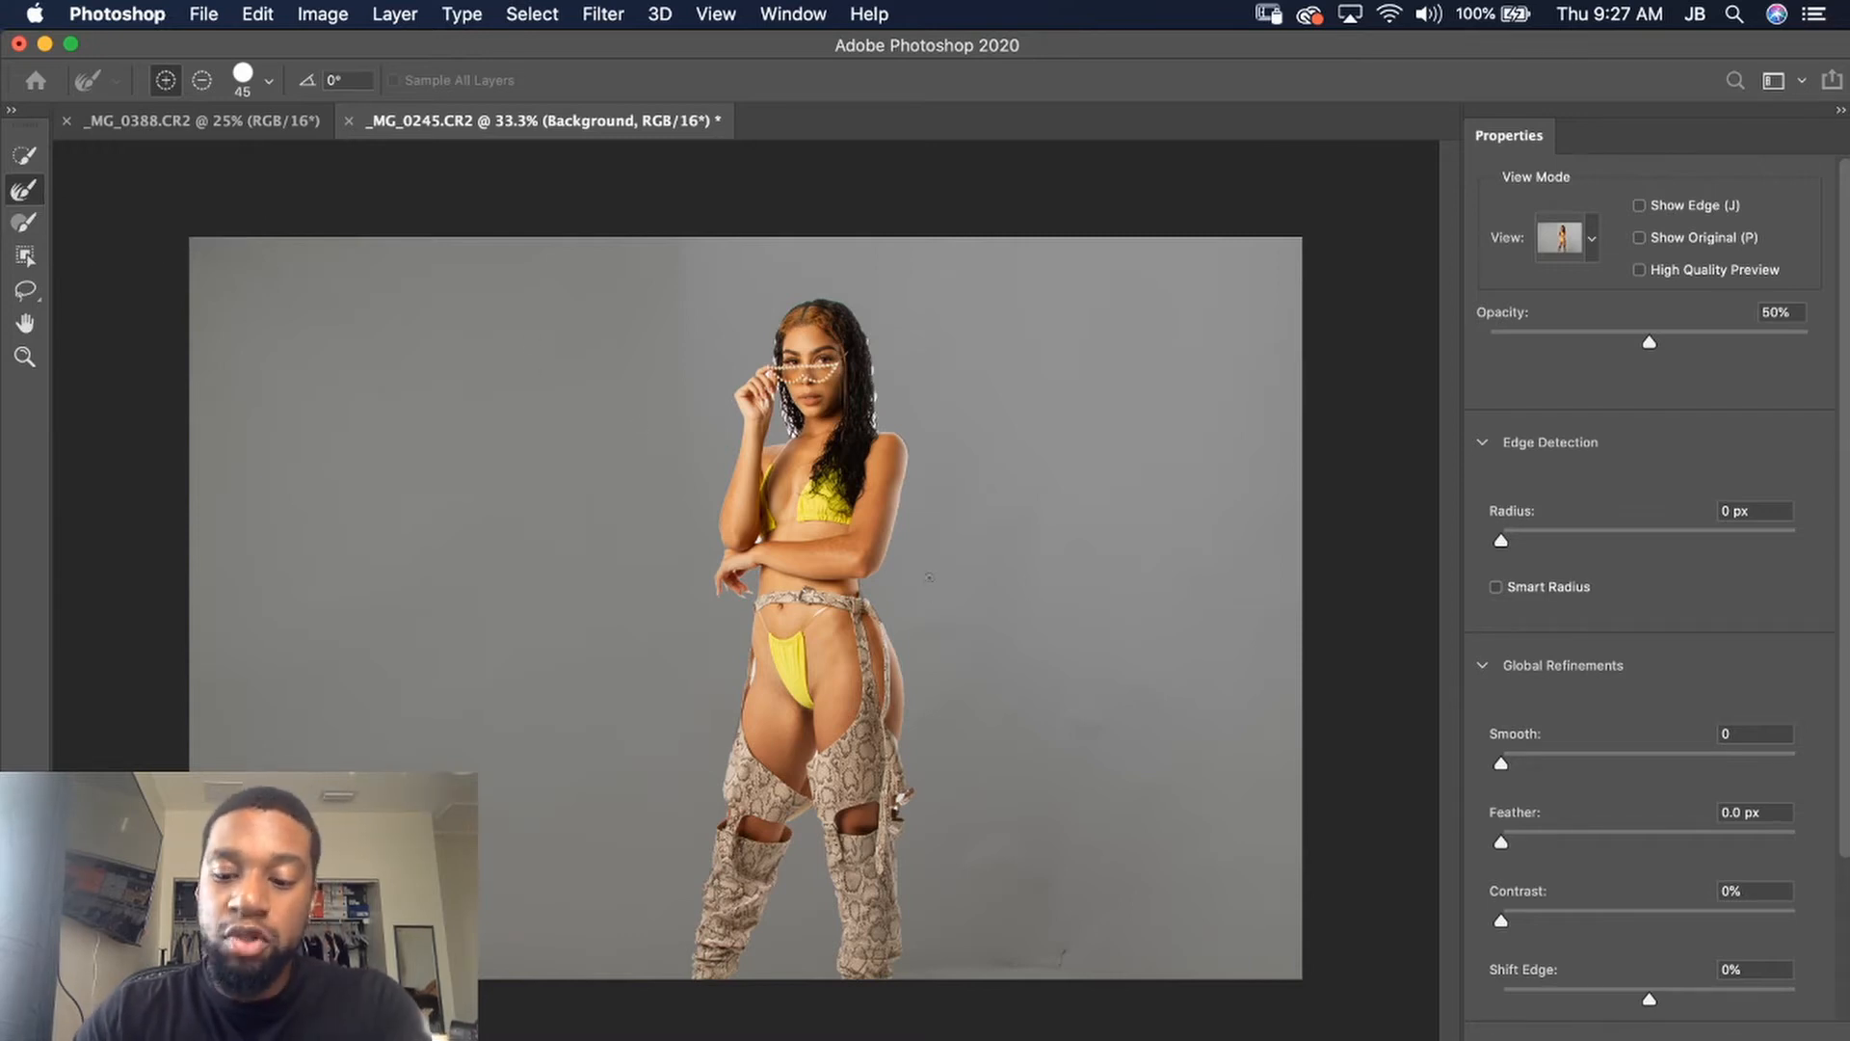
- Refine the selection along the long outer hair edge, opposite the raised hand, using the Refine Edge Brush at size 45
{"action": "key", "text": "super+equal"}
{"action": "key", "text": "super+equal"}
{"action": "key", "text": "super+equal"}
{"action": "key", "text": "super+equal"}
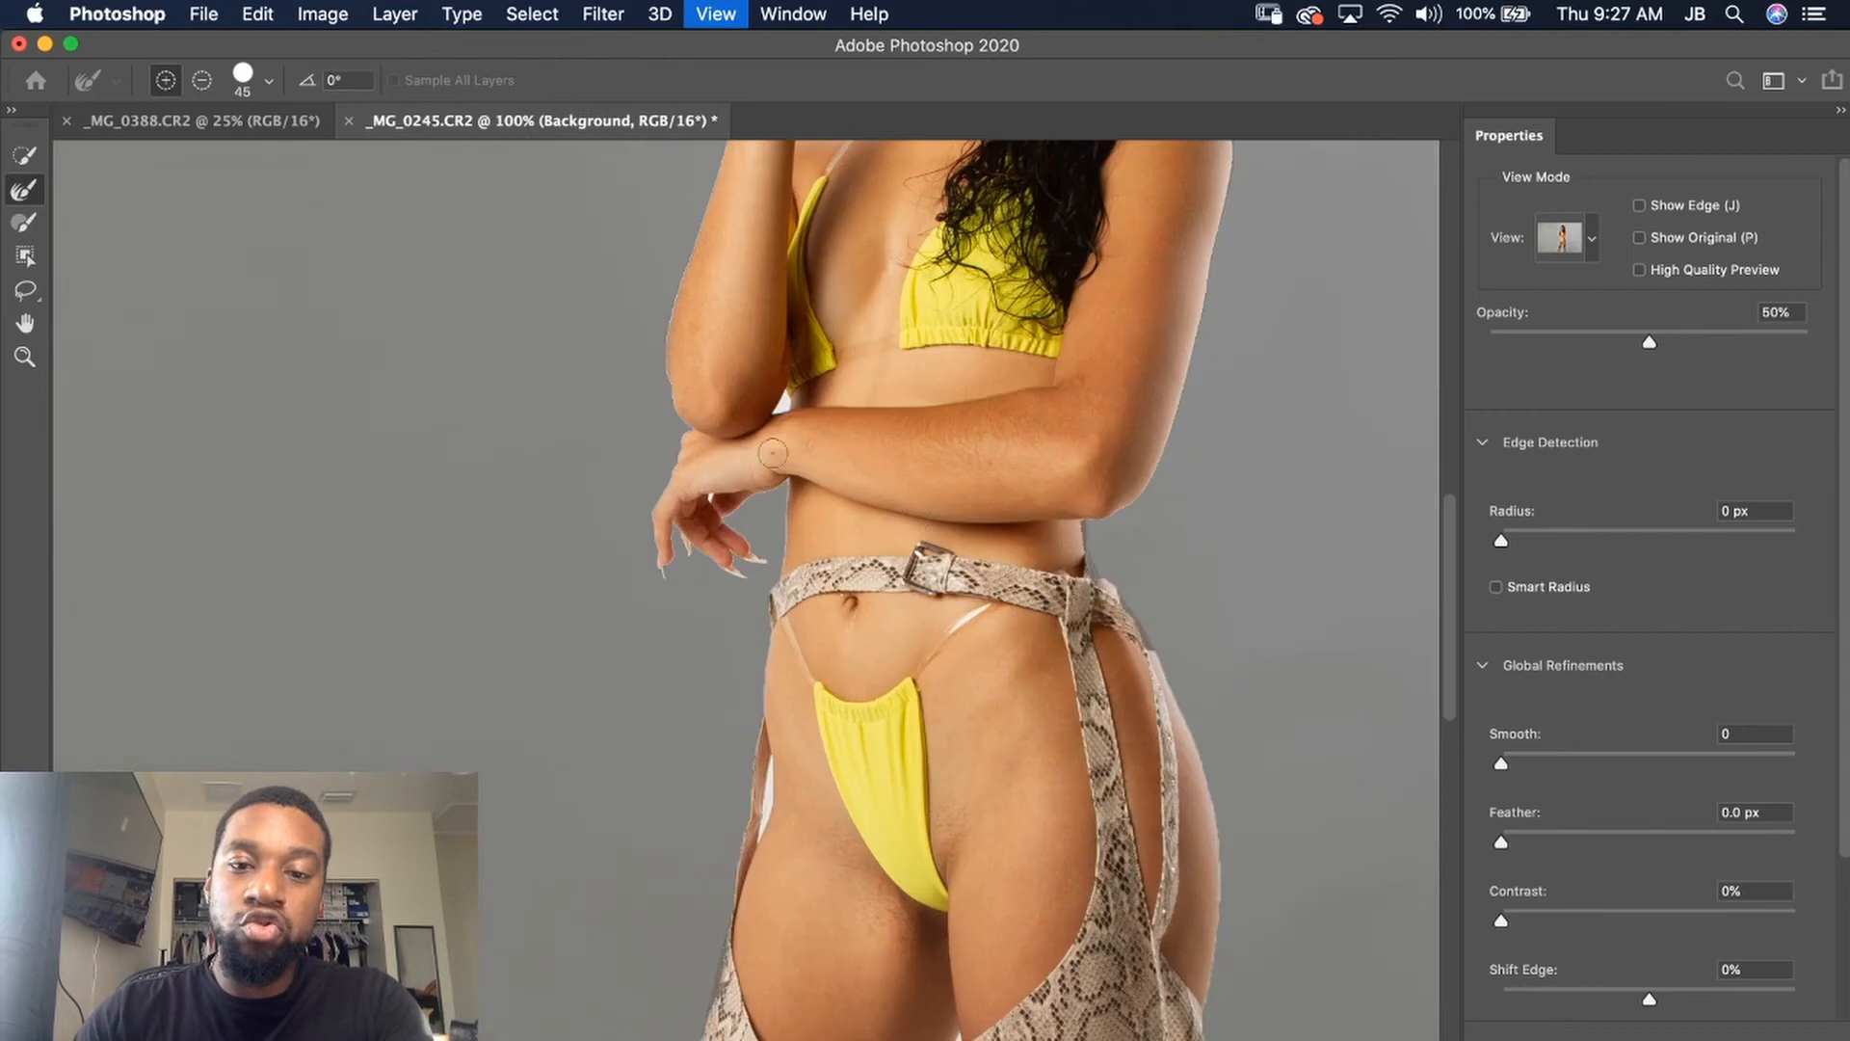
{"action": "scroll", "coordinate": [740, 588], "scroll_direction": "up", "scroll_amount": 15}
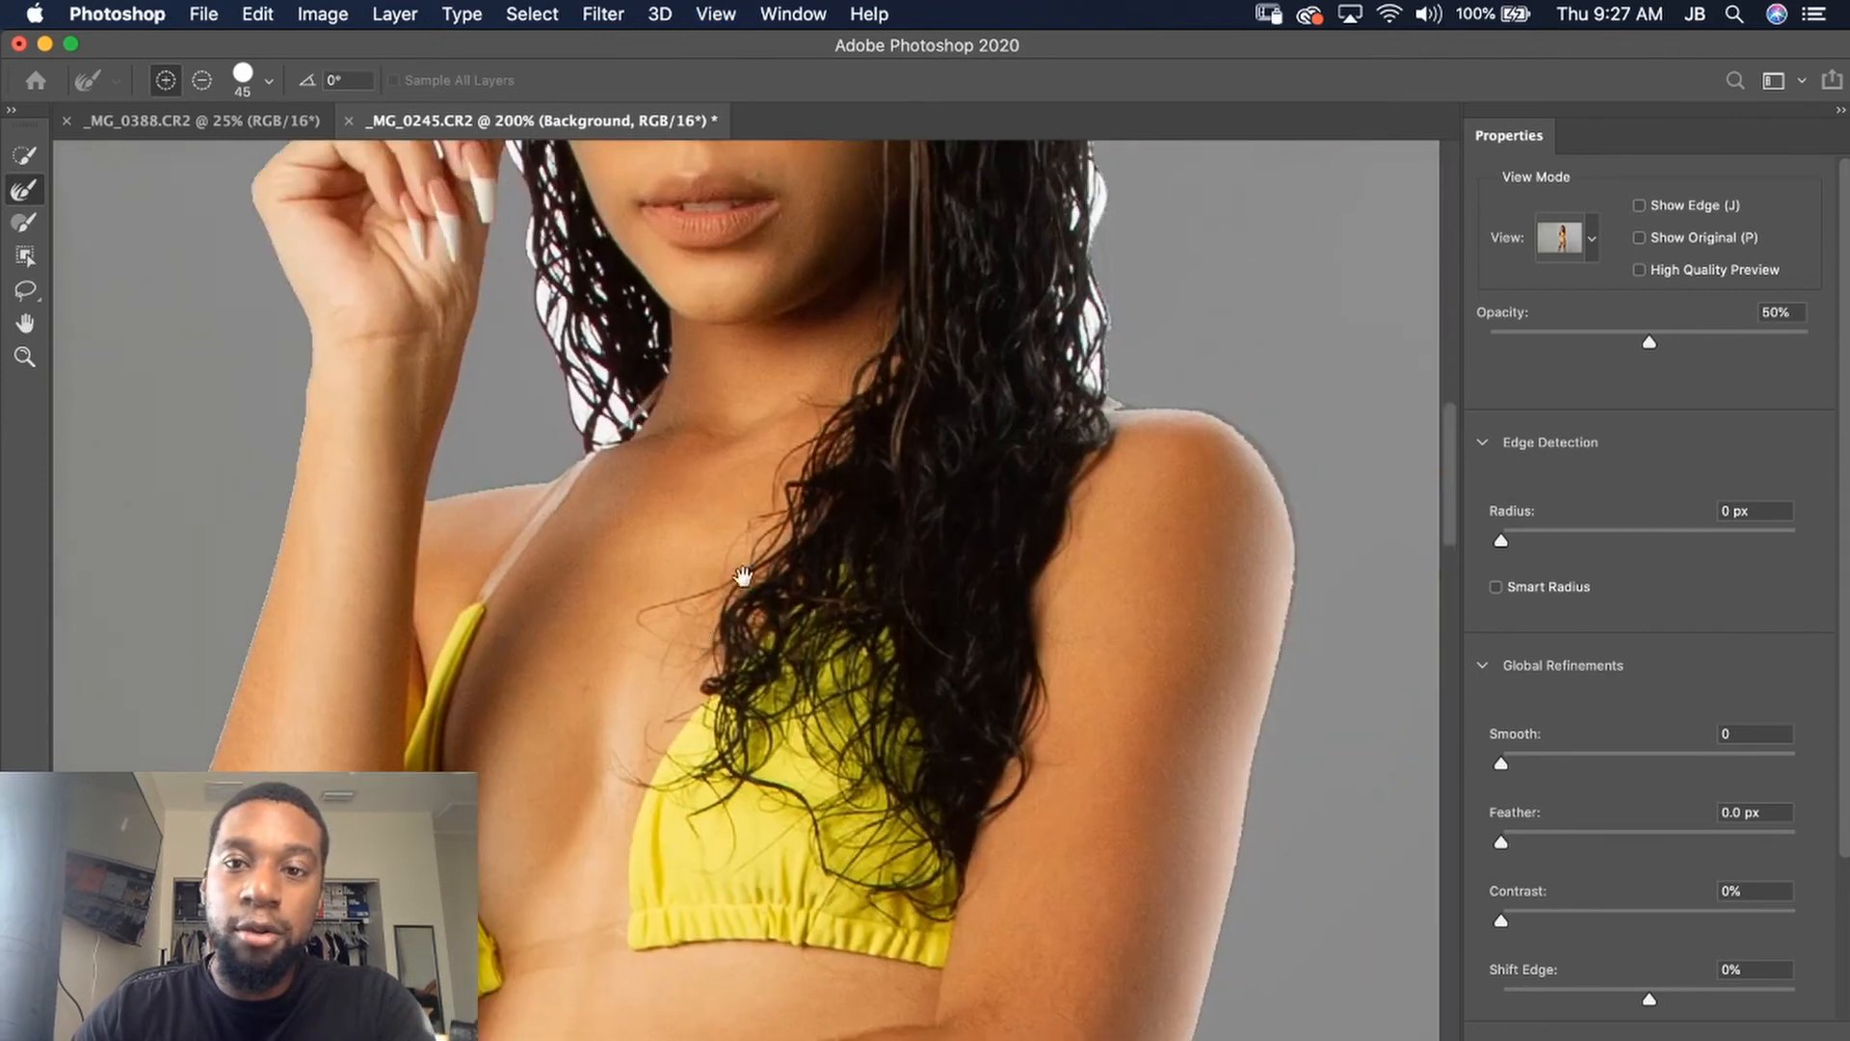
{"action": "scroll", "coordinate": [772, 690], "scroll_direction": "up", "scroll_amount": 10}
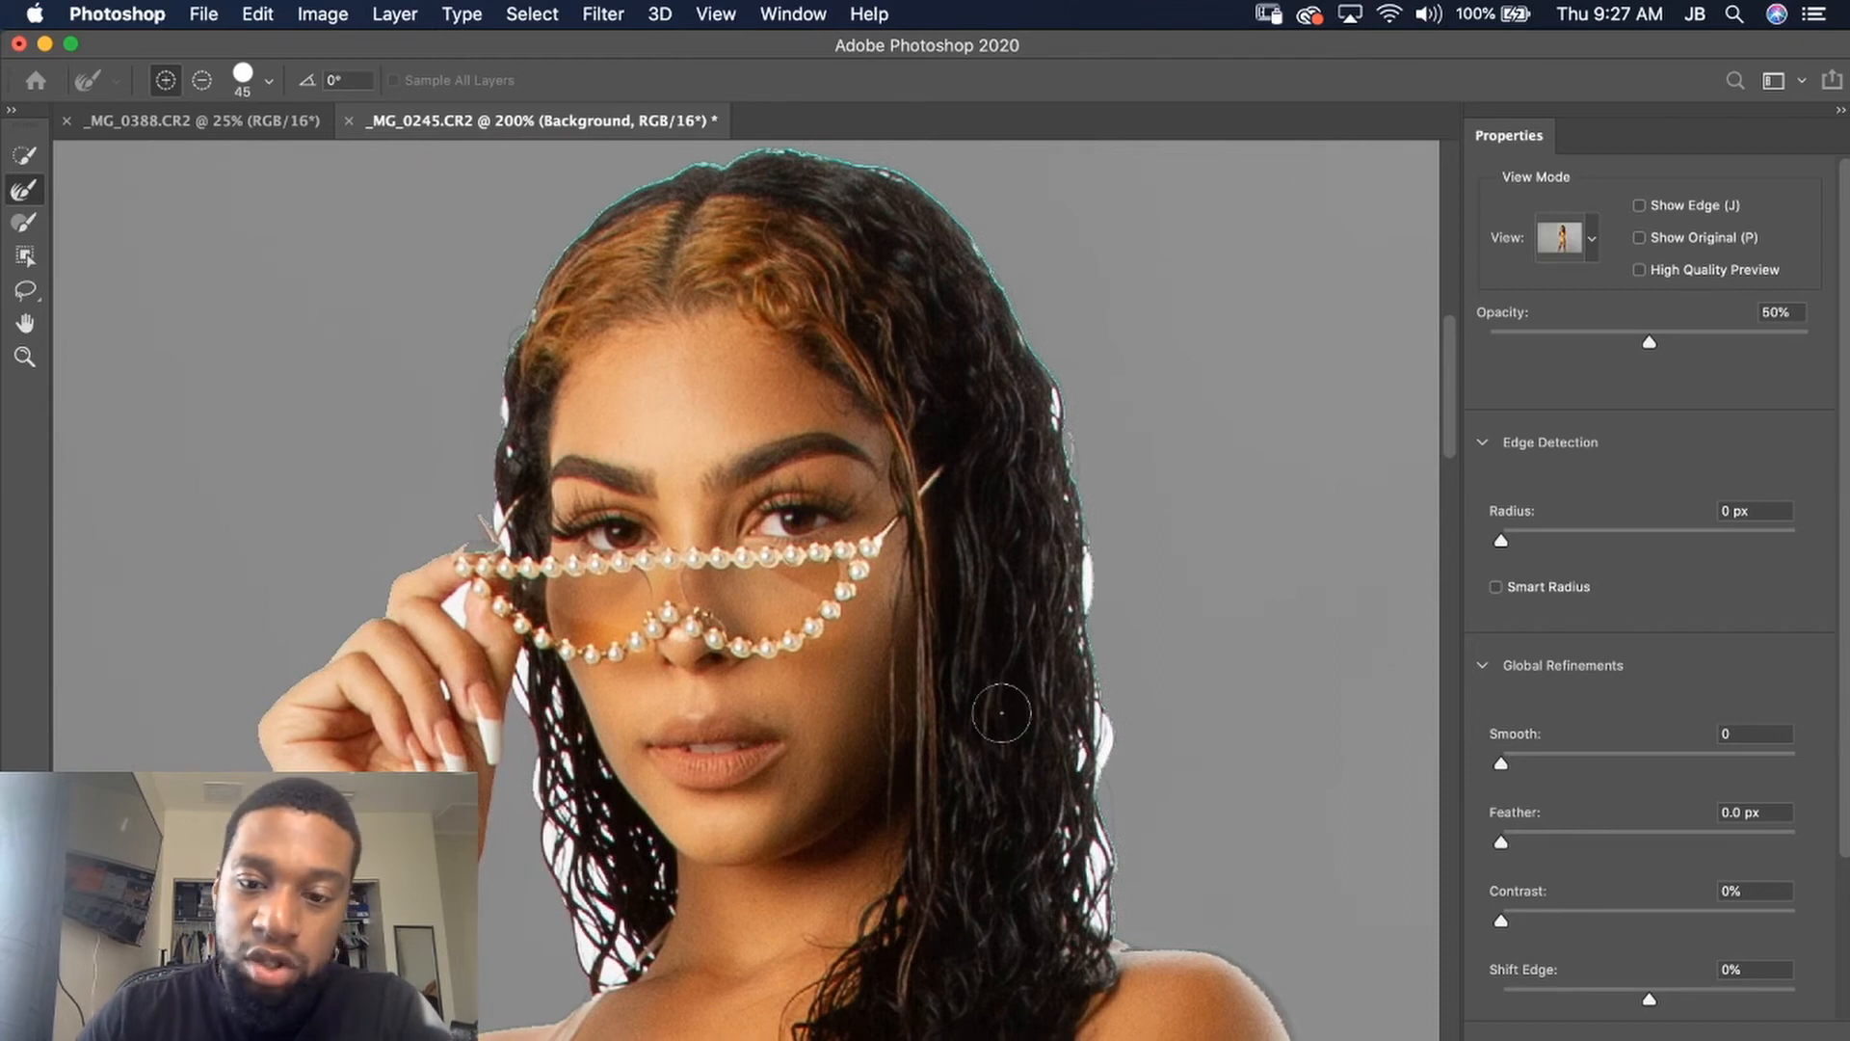
{"action": "mouse_move", "coordinate": [1052, 815]}
{"action": "left_mouse_down"}
{"action": "mouse_move", "coordinate": [1089, 486]}
{"action": "mouse_move", "coordinate": [1047, 490]}
{"action": "left_mouse_up"}
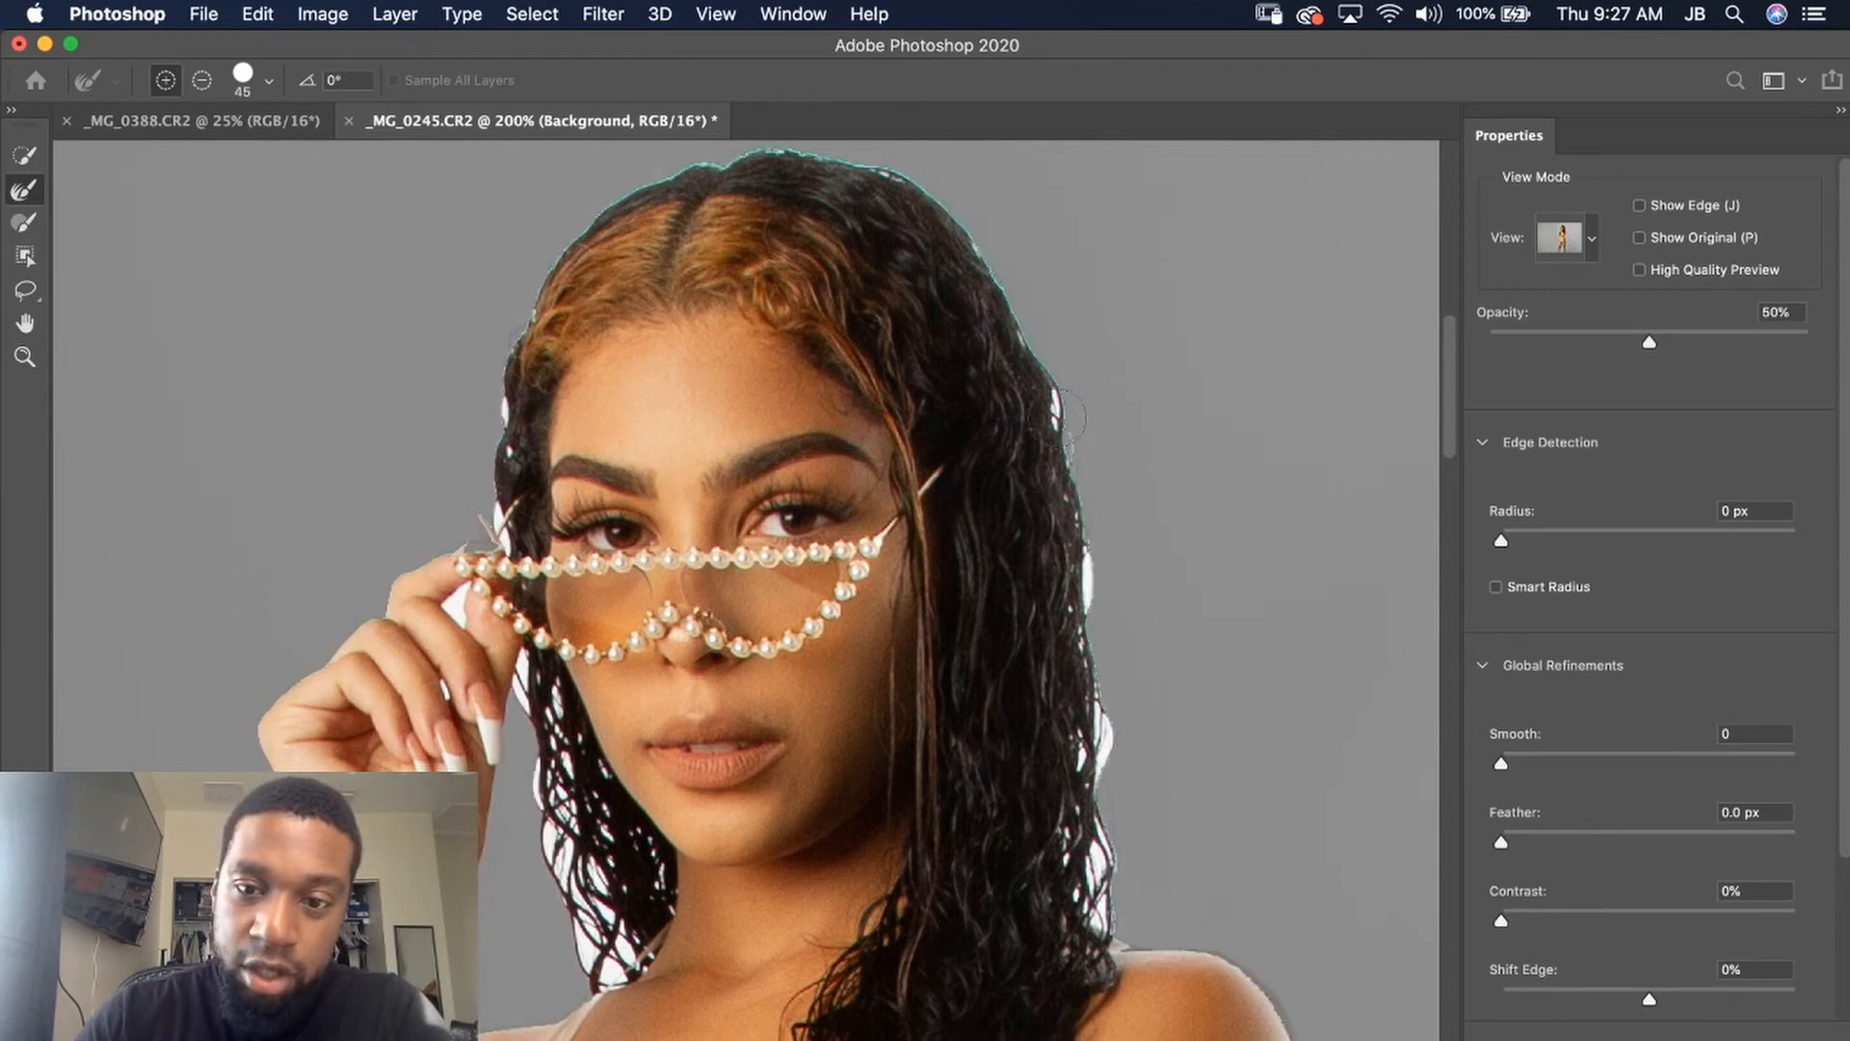
{"action": "left_click_drag", "start_coordinate": [1057, 419], "coordinate": [1051, 412]}
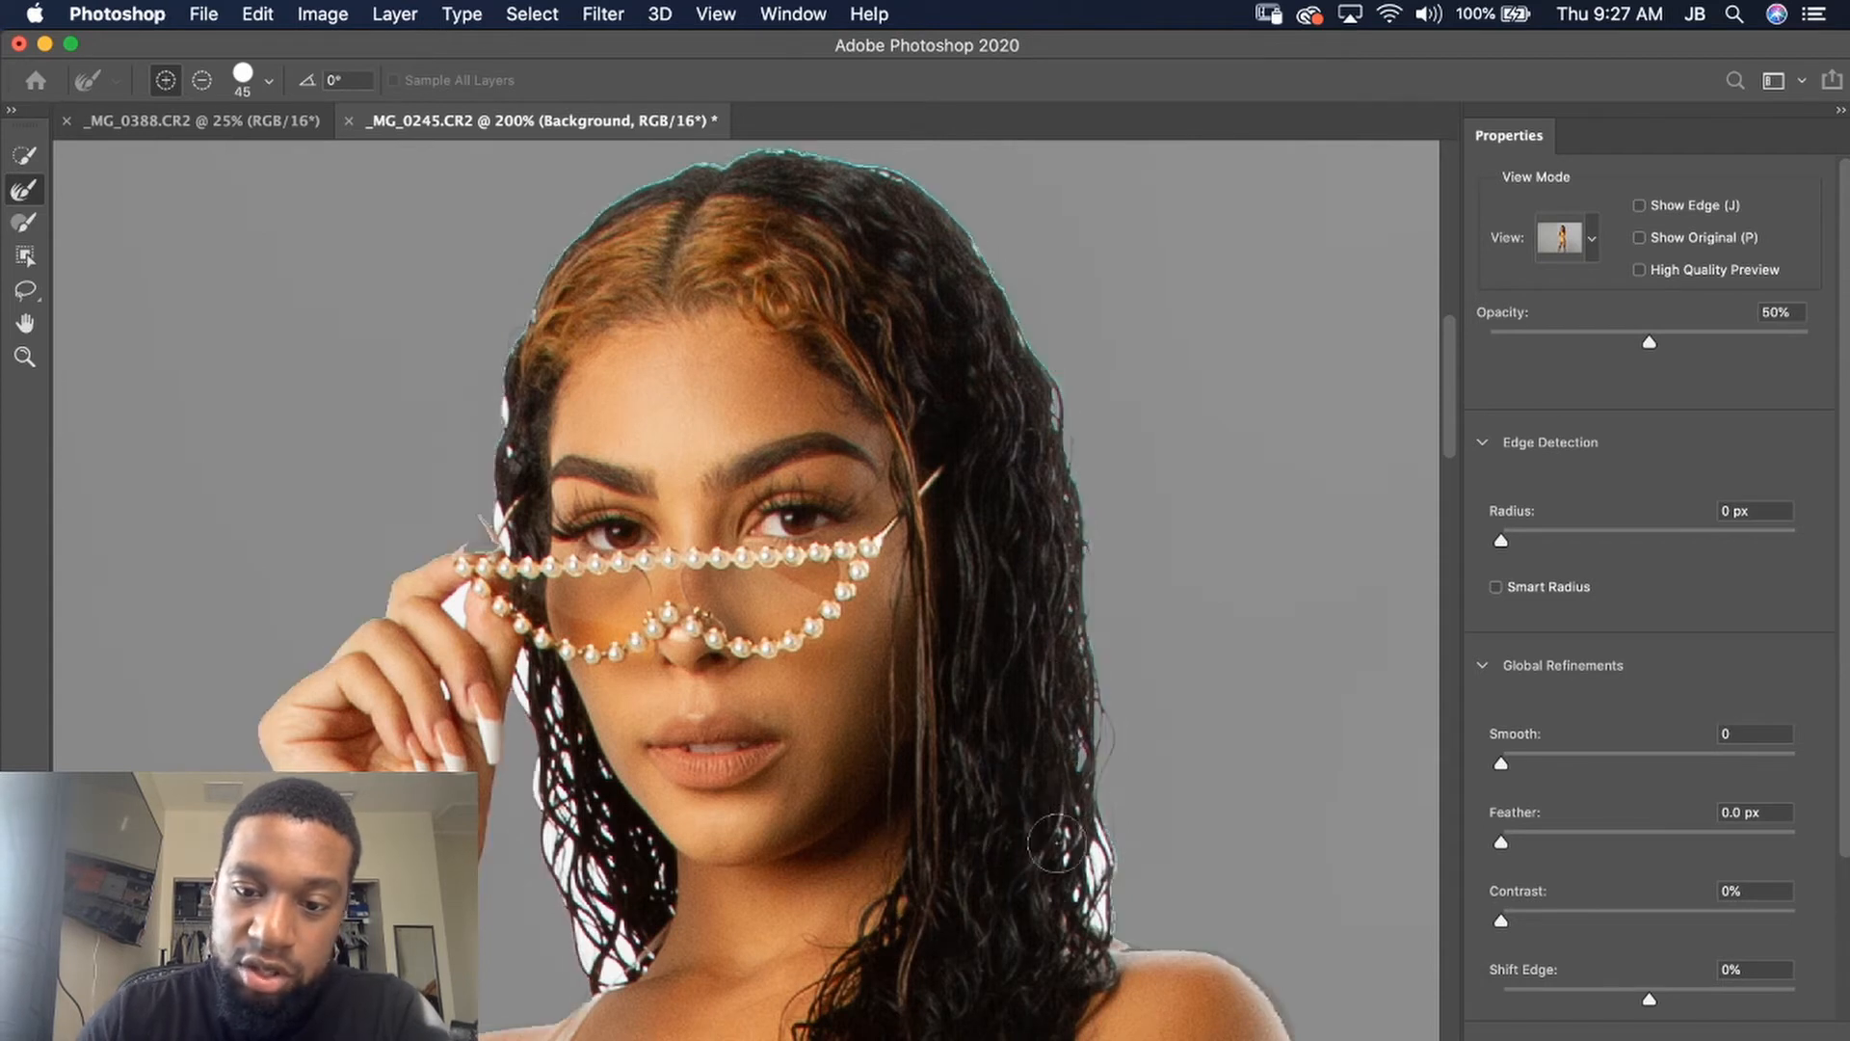
{"action": "left_click", "coordinate": [1042, 809]}
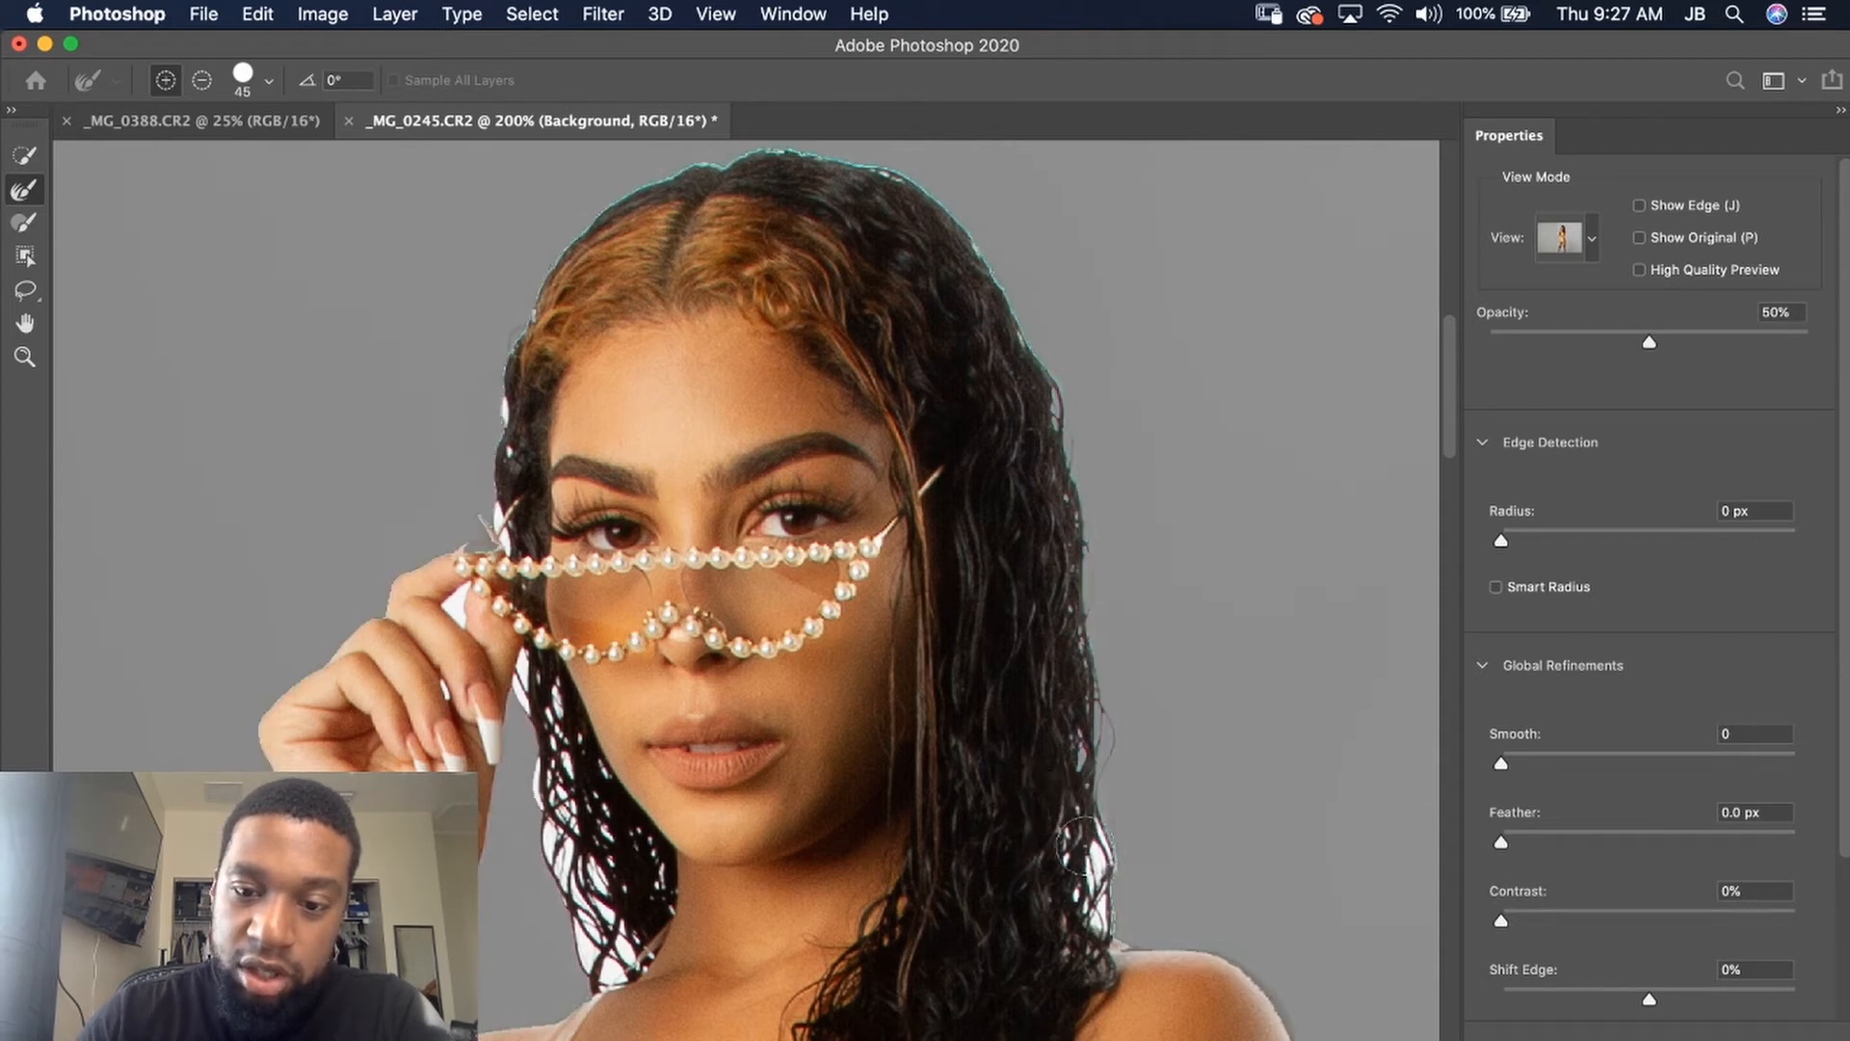
{"action": "mouse_move", "coordinate": [1081, 807]}
{"action": "left_mouse_down"}
{"action": "mouse_move", "coordinate": [1109, 906]}
{"action": "mouse_move", "coordinate": [1086, 916]}
{"action": "mouse_move", "coordinate": [1068, 886]}
{"action": "mouse_move", "coordinate": [1073, 737]}
{"action": "mouse_move", "coordinate": [1060, 877]}
{"action": "left_mouse_up"}
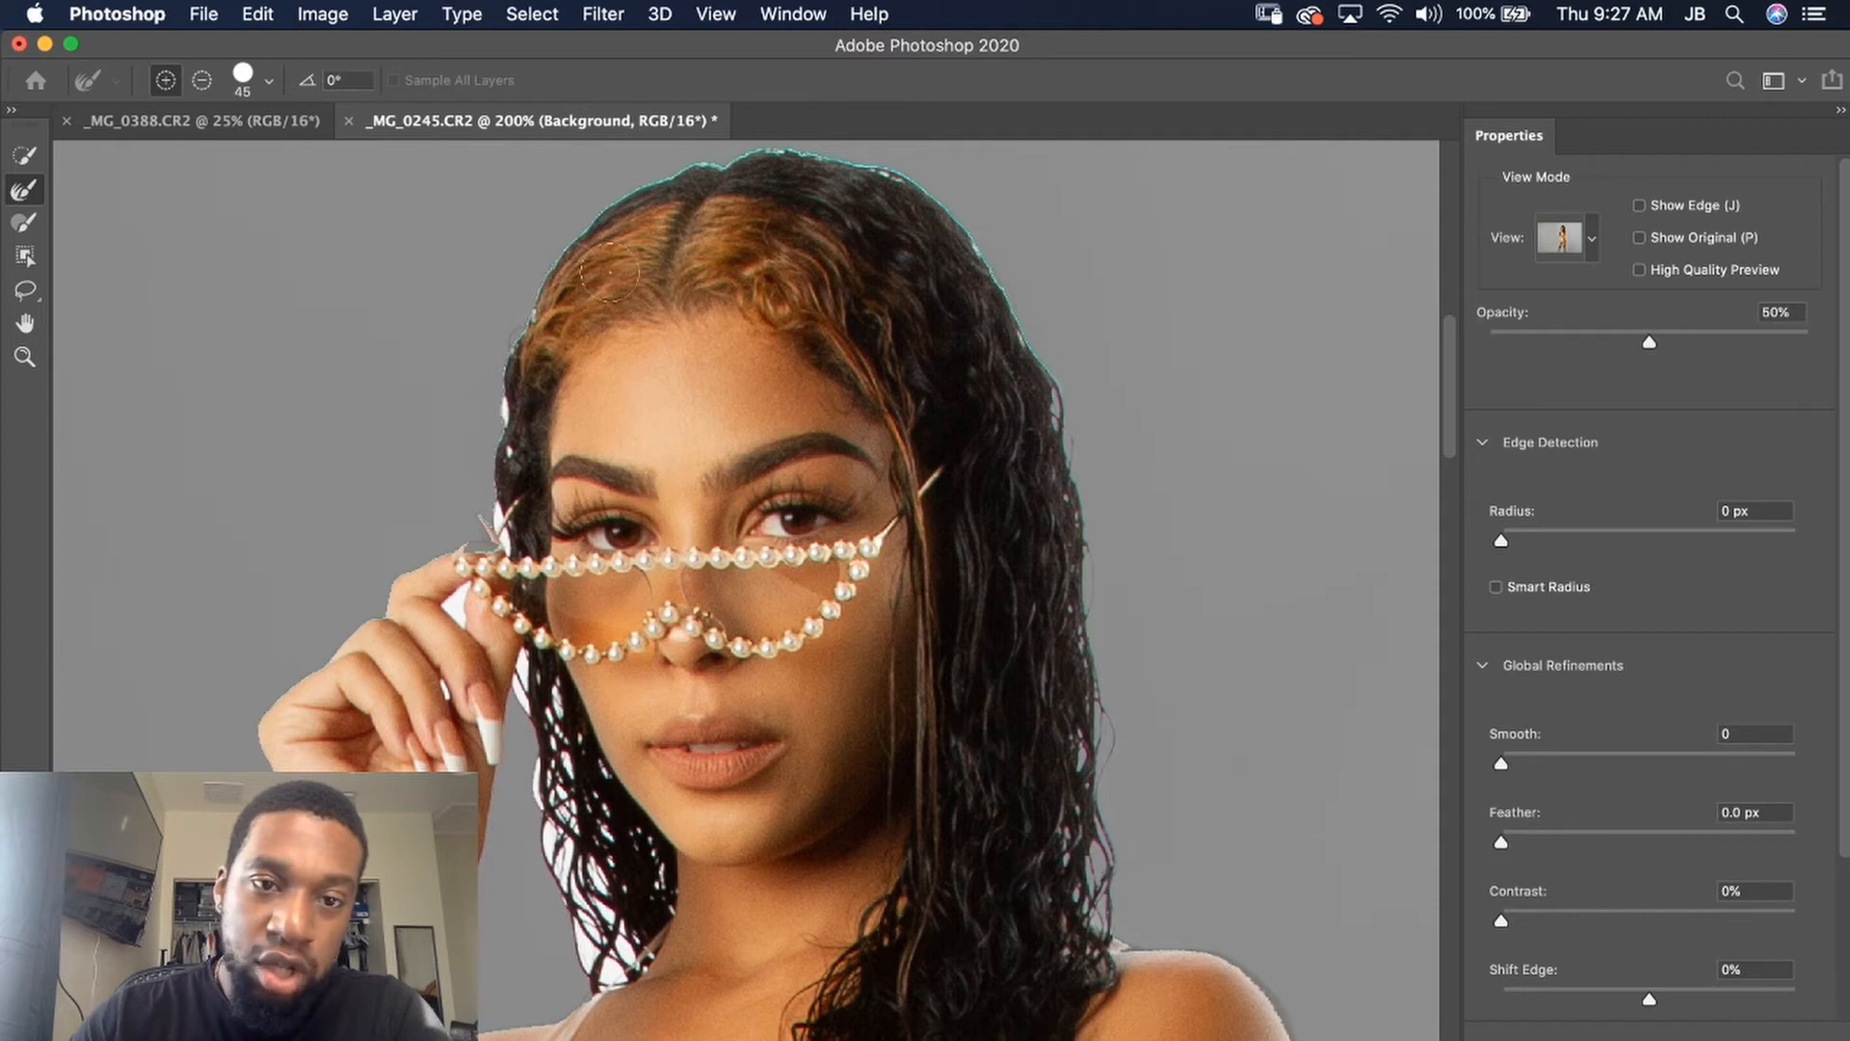
- Refine the hair edge on the raised-hand side, from the hairline down to the shoulder strap, using the Refine Edge Brush
{"action": "left_click_drag", "start_coordinate": [610, 271], "coordinate": [561, 323]}
{"action": "left_click_drag", "start_coordinate": [510, 393], "coordinate": [512, 532]}
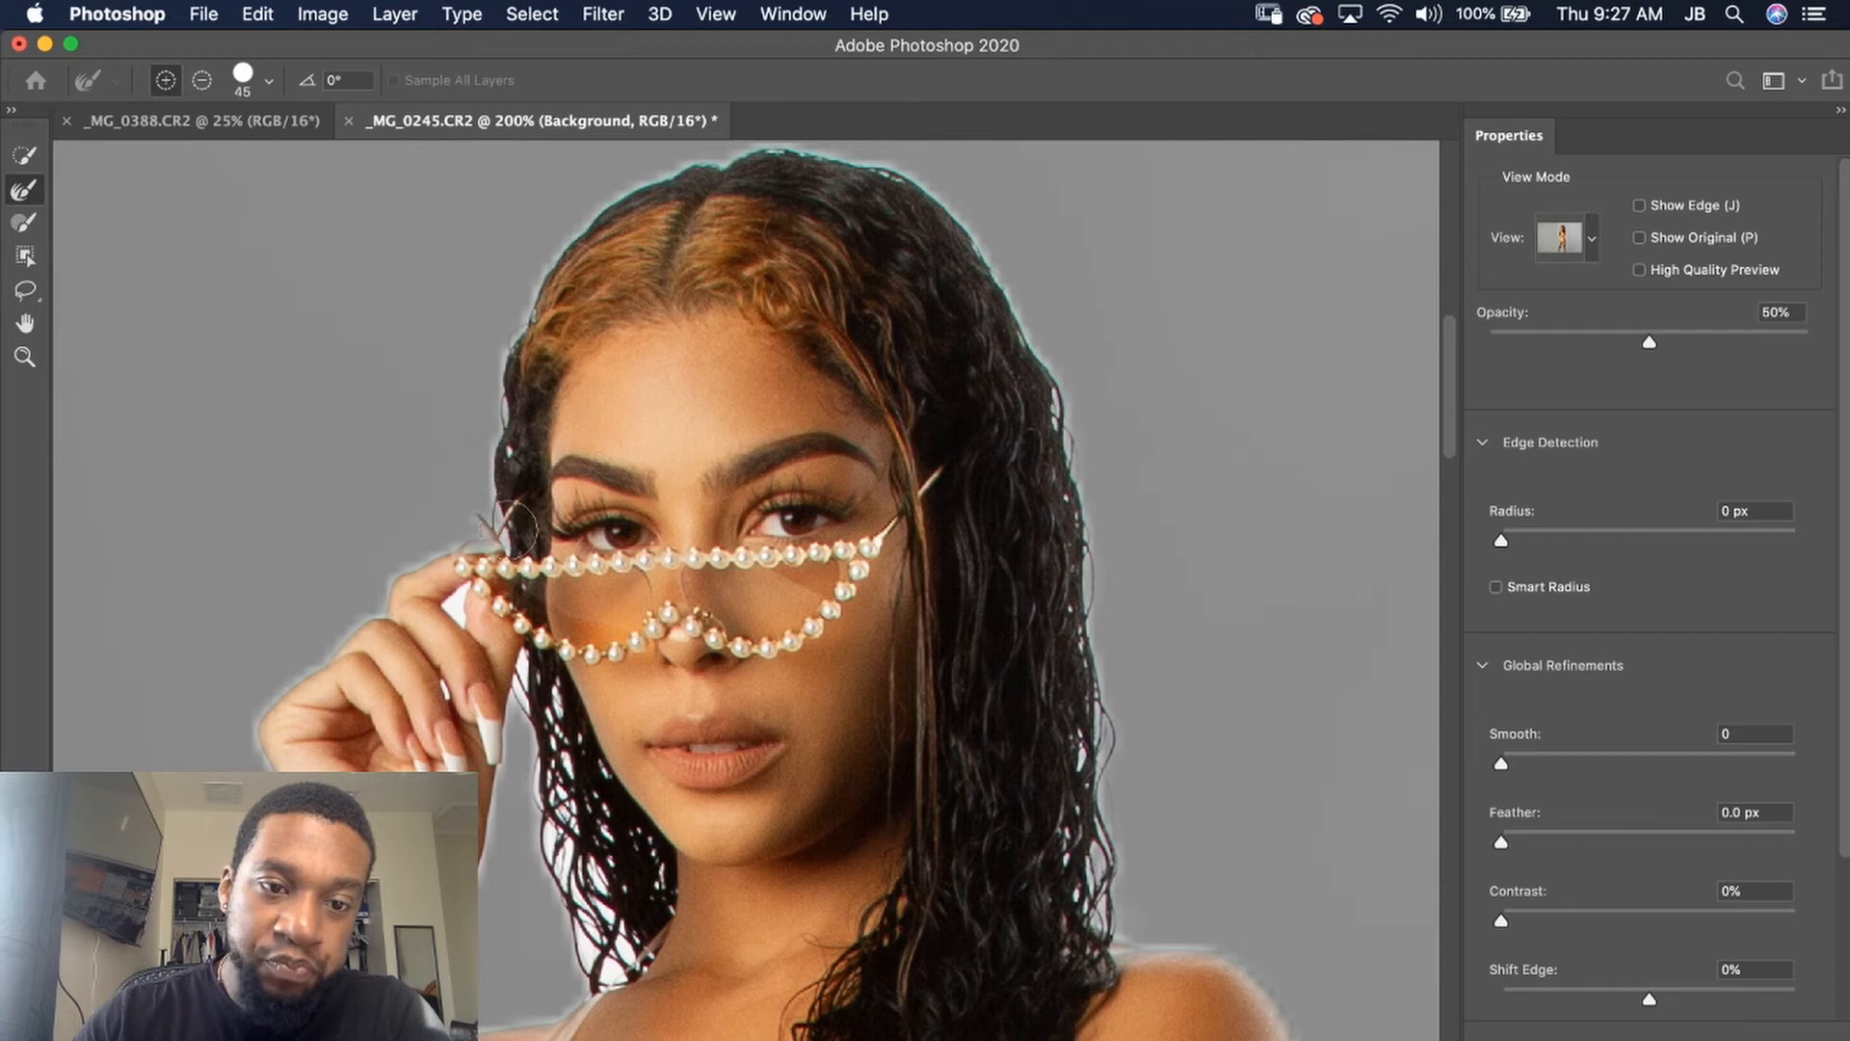
{"action": "mouse_move", "coordinate": [521, 671]}
{"action": "left_mouse_down"}
{"action": "mouse_move", "coordinate": [585, 727]}
{"action": "mouse_move", "coordinate": [631, 841]}
{"action": "mouse_move", "coordinate": [567, 782]}
{"action": "mouse_move", "coordinate": [598, 794]}
{"action": "mouse_move", "coordinate": [581, 821]}
{"action": "mouse_move", "coordinate": [563, 761]}
{"action": "mouse_move", "coordinate": [628, 921]}
{"action": "mouse_move", "coordinate": [667, 880]}
{"action": "mouse_move", "coordinate": [554, 710]}
{"action": "mouse_move", "coordinate": [619, 871]}
{"action": "mouse_move", "coordinate": [578, 783]}
{"action": "left_mouse_up"}
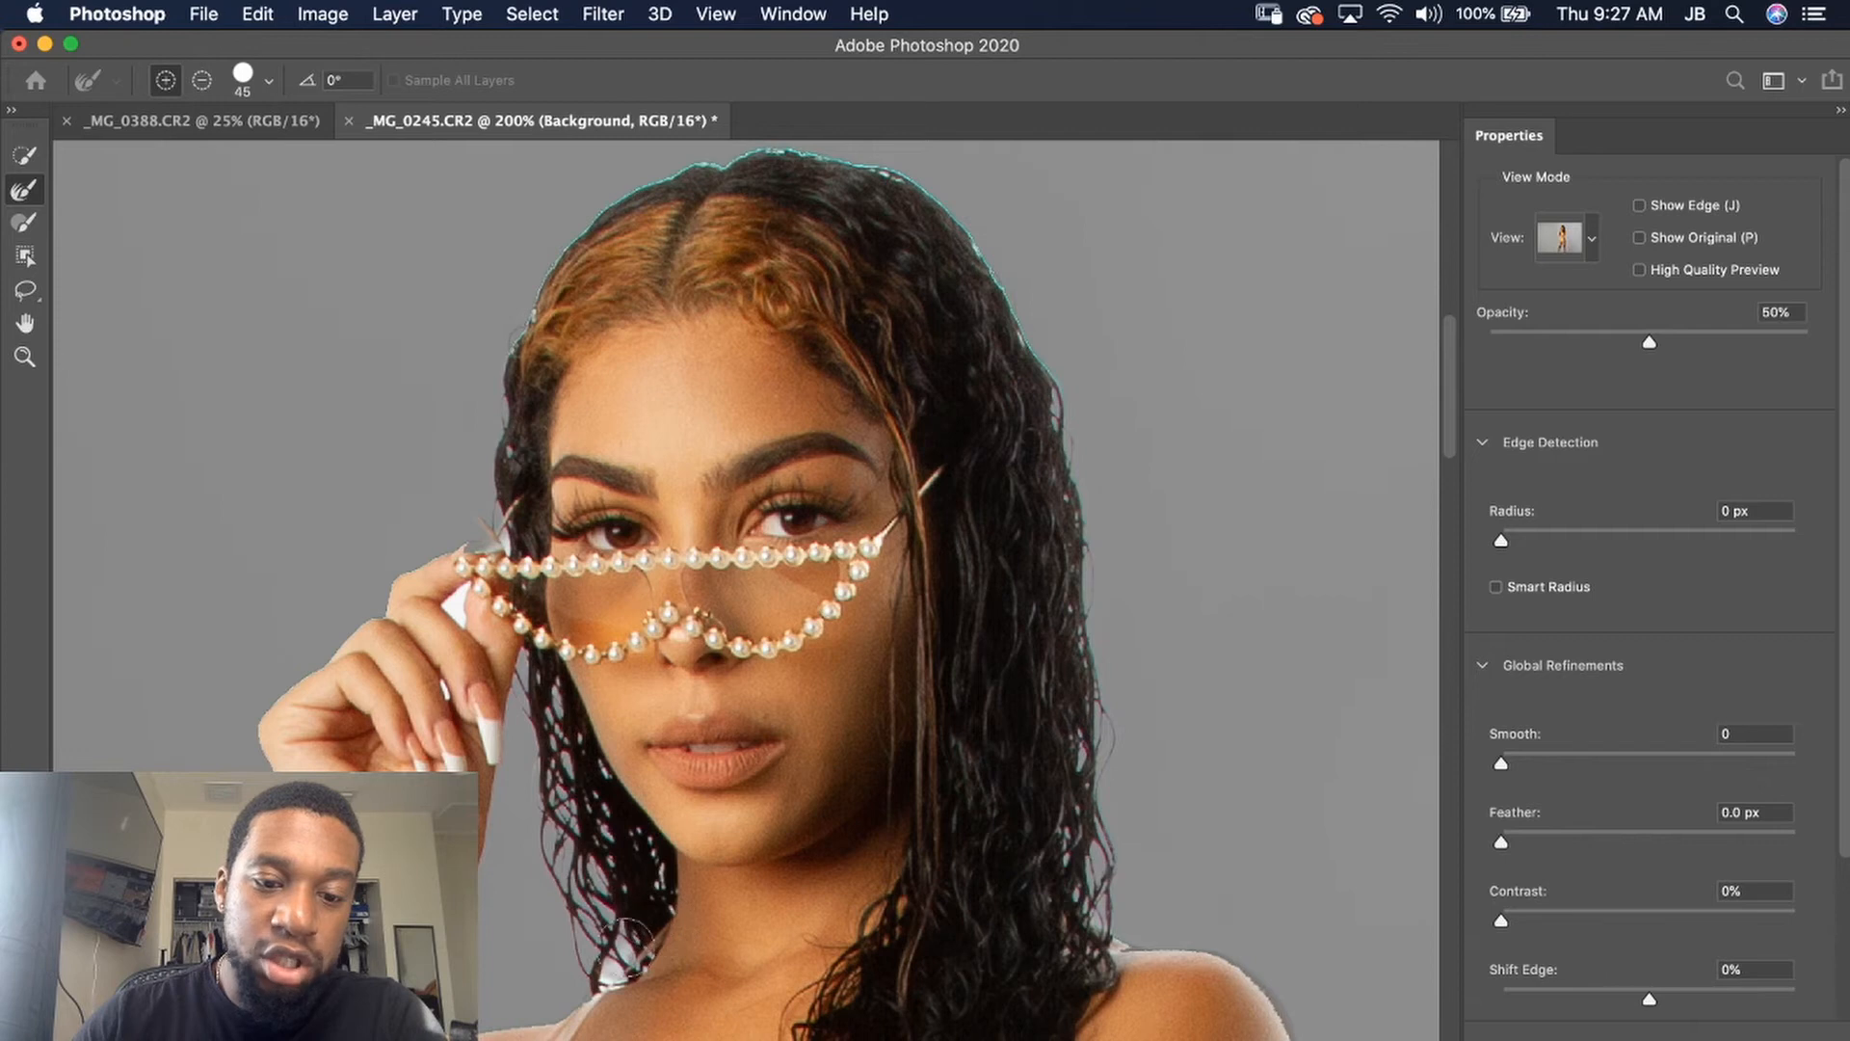
{"action": "left_click_drag", "start_coordinate": [644, 927], "coordinate": [612, 956]}
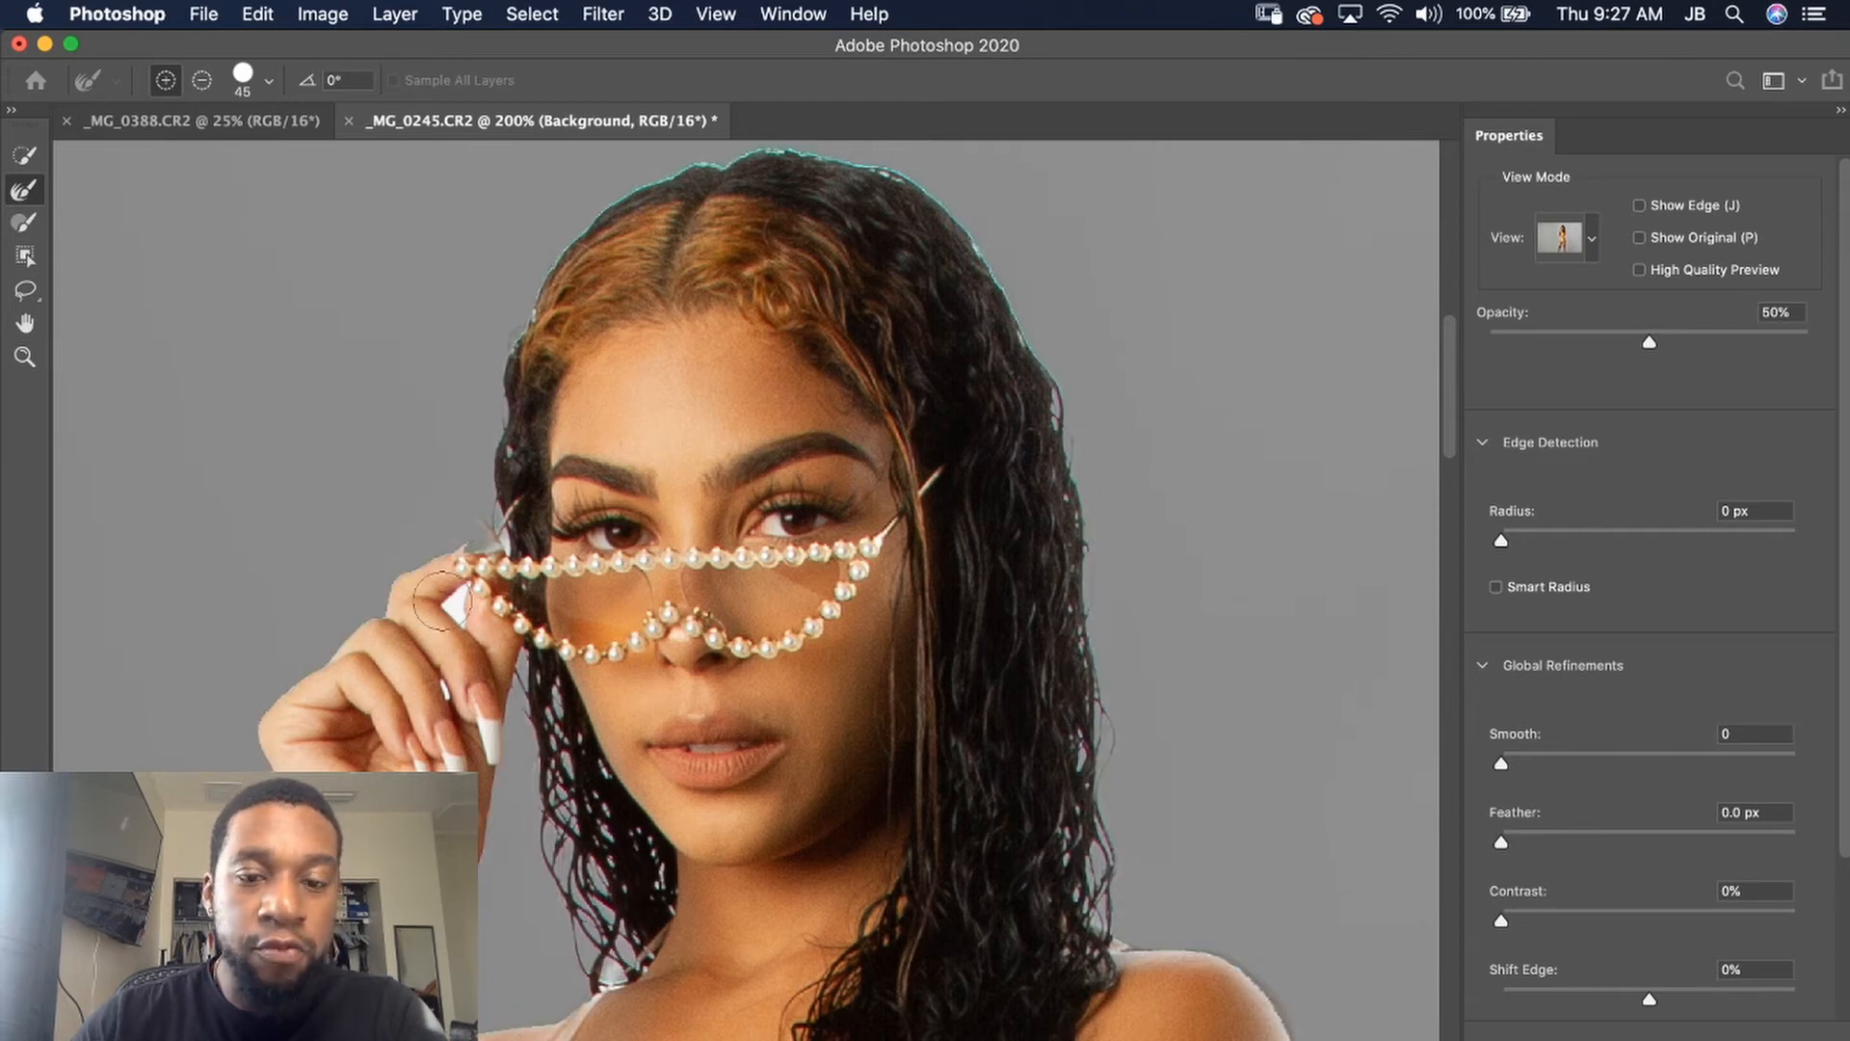
- Check the cutout along the arms and belt, and touch up the hair edge beside the temple and glasses
{"action": "left_click_drag", "start_coordinate": [726, 650], "coordinate": [754, 508]}
{"action": "scroll", "coordinate": [755, 508], "scroll_direction": "down", "scroll_amount": 10}
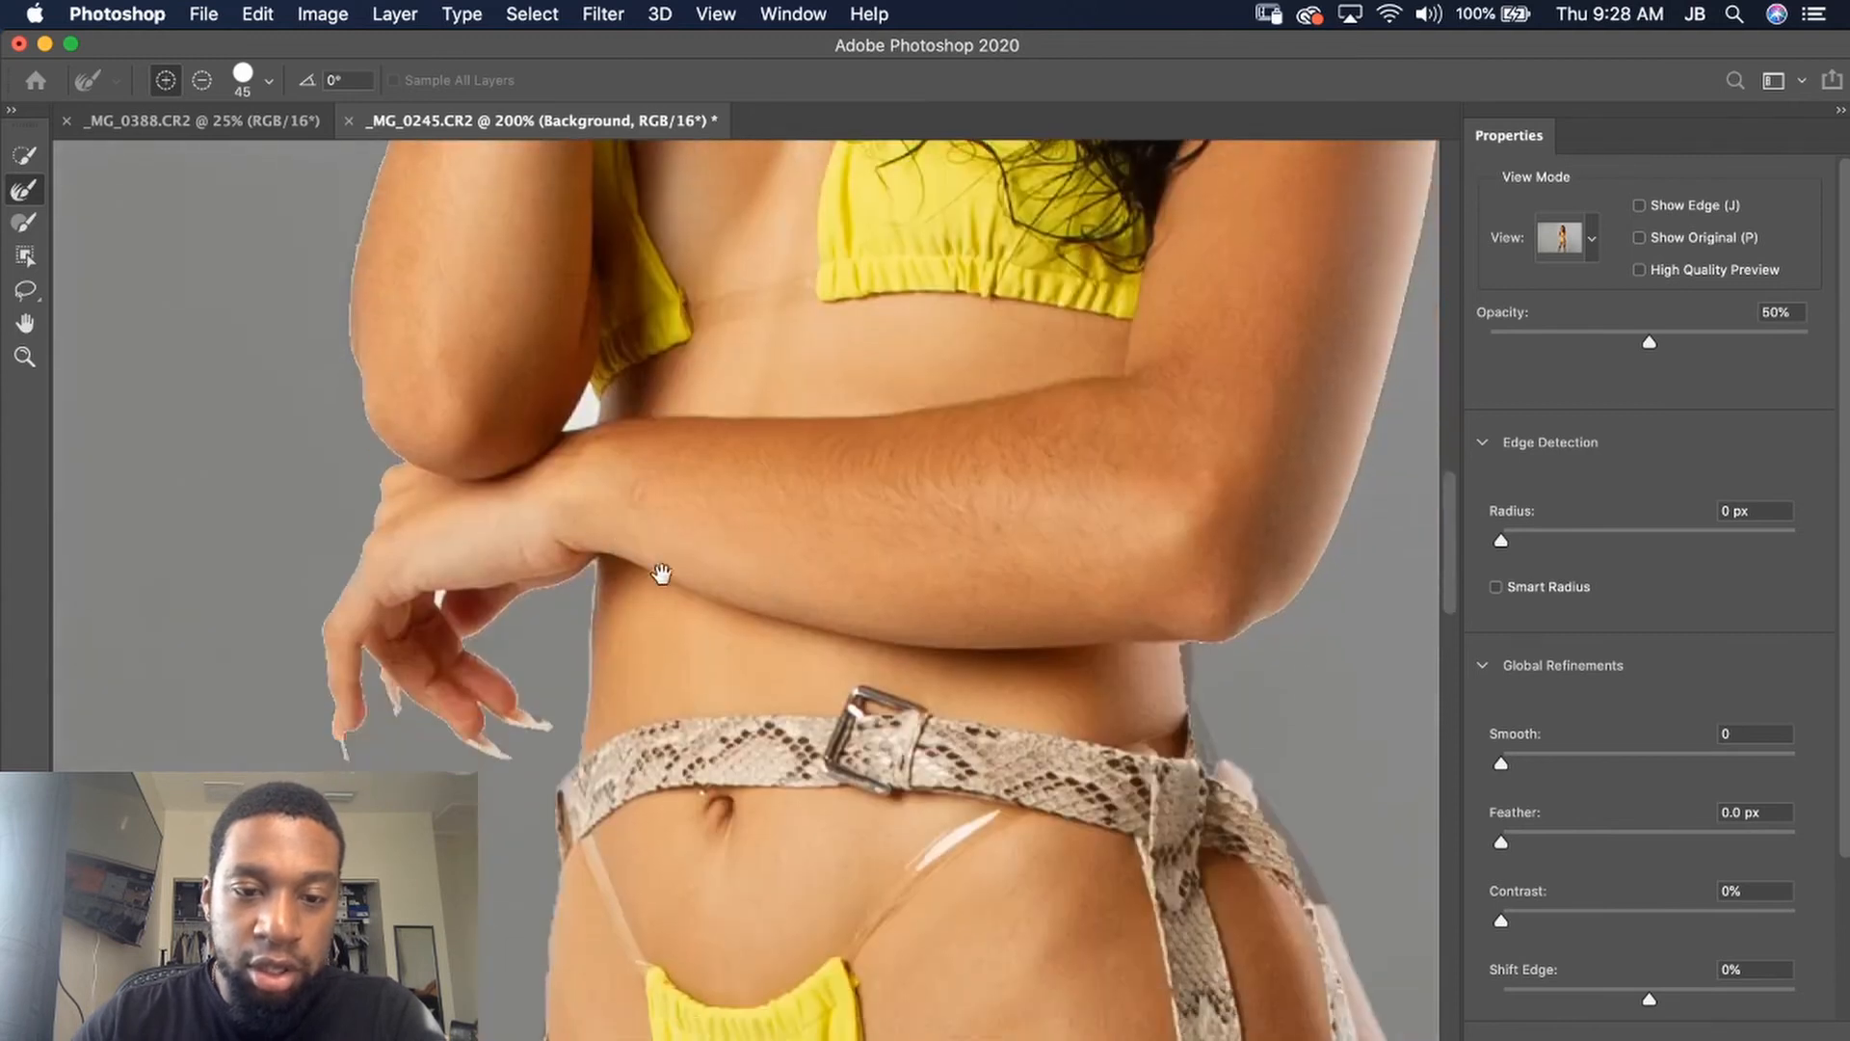
{"action": "scroll", "coordinate": [704, 651], "scroll_direction": "down", "scroll_amount": 8}
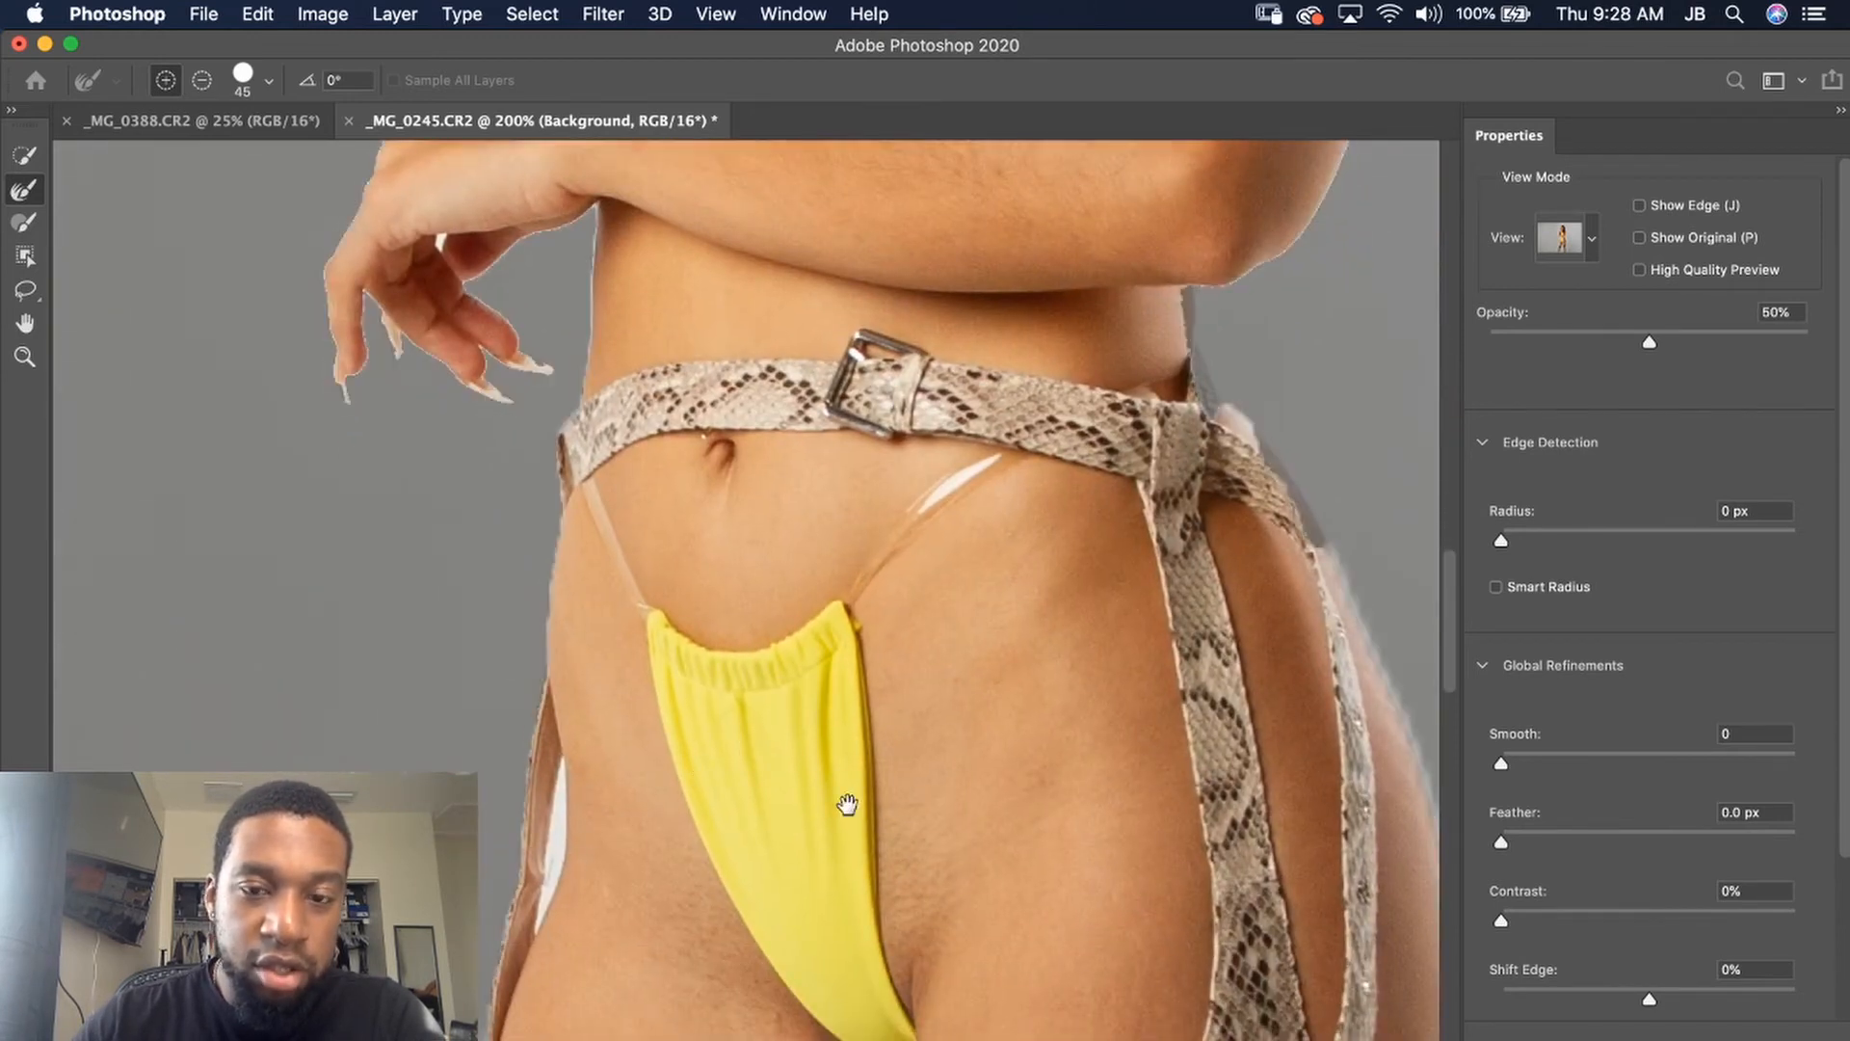
{"action": "scroll", "coordinate": [854, 627], "scroll_direction": "up", "scroll_amount": 12}
{"action": "scroll", "coordinate": [886, 643], "scroll_direction": "up", "scroll_amount": 10}
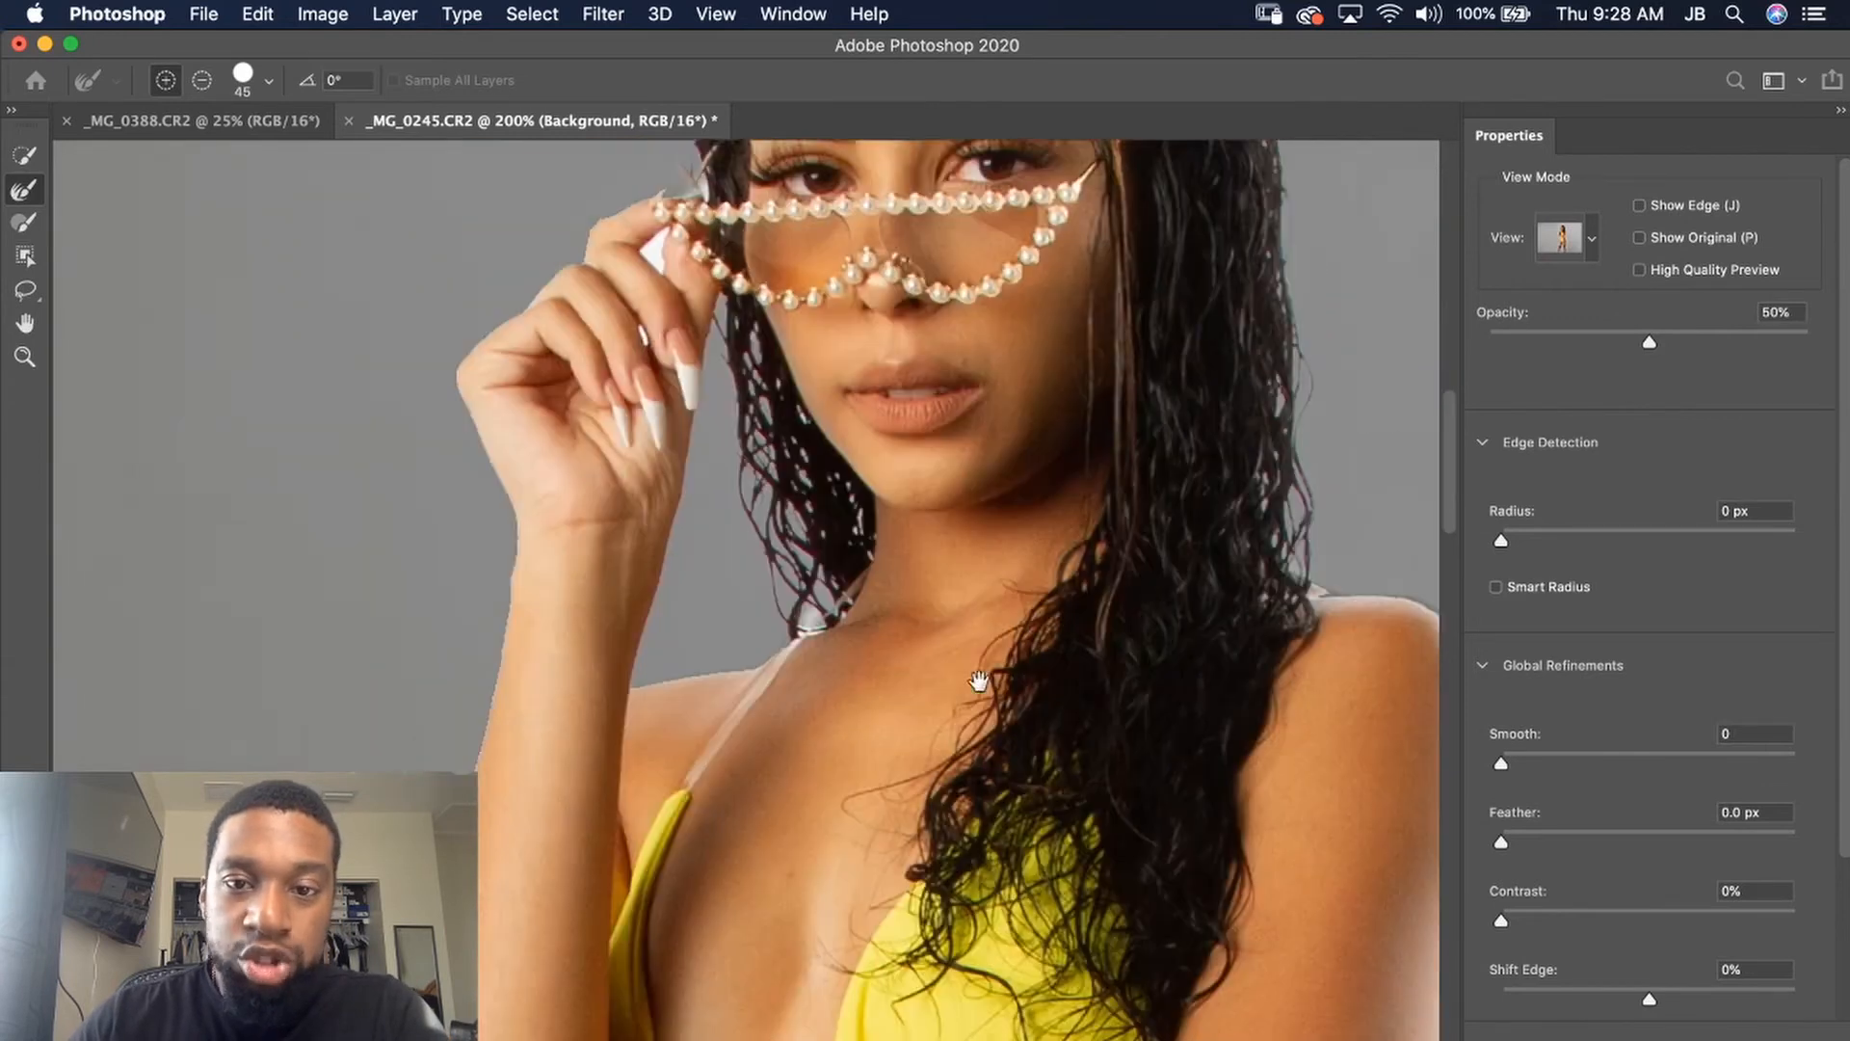
{"action": "scroll", "coordinate": [977, 747], "scroll_direction": "up", "scroll_amount": 3}
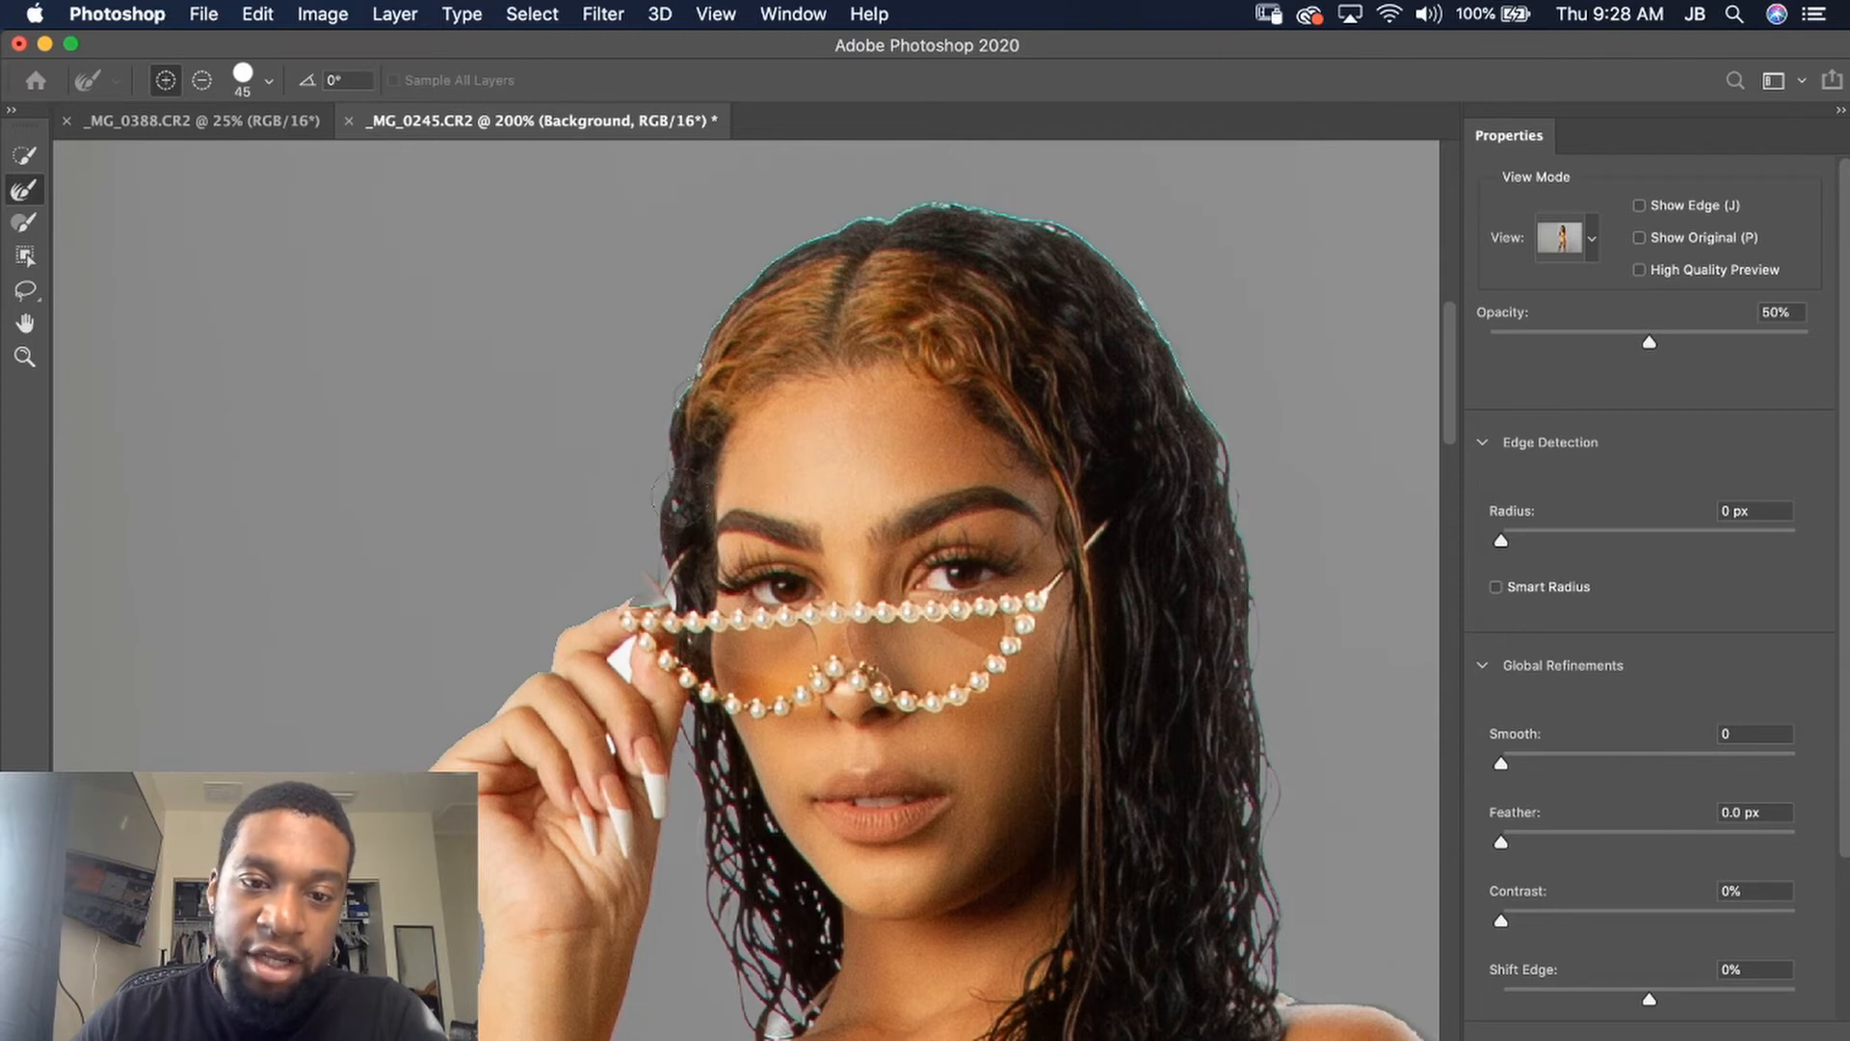
{"action": "left_click_drag", "start_coordinate": [682, 507], "coordinate": [681, 517]}
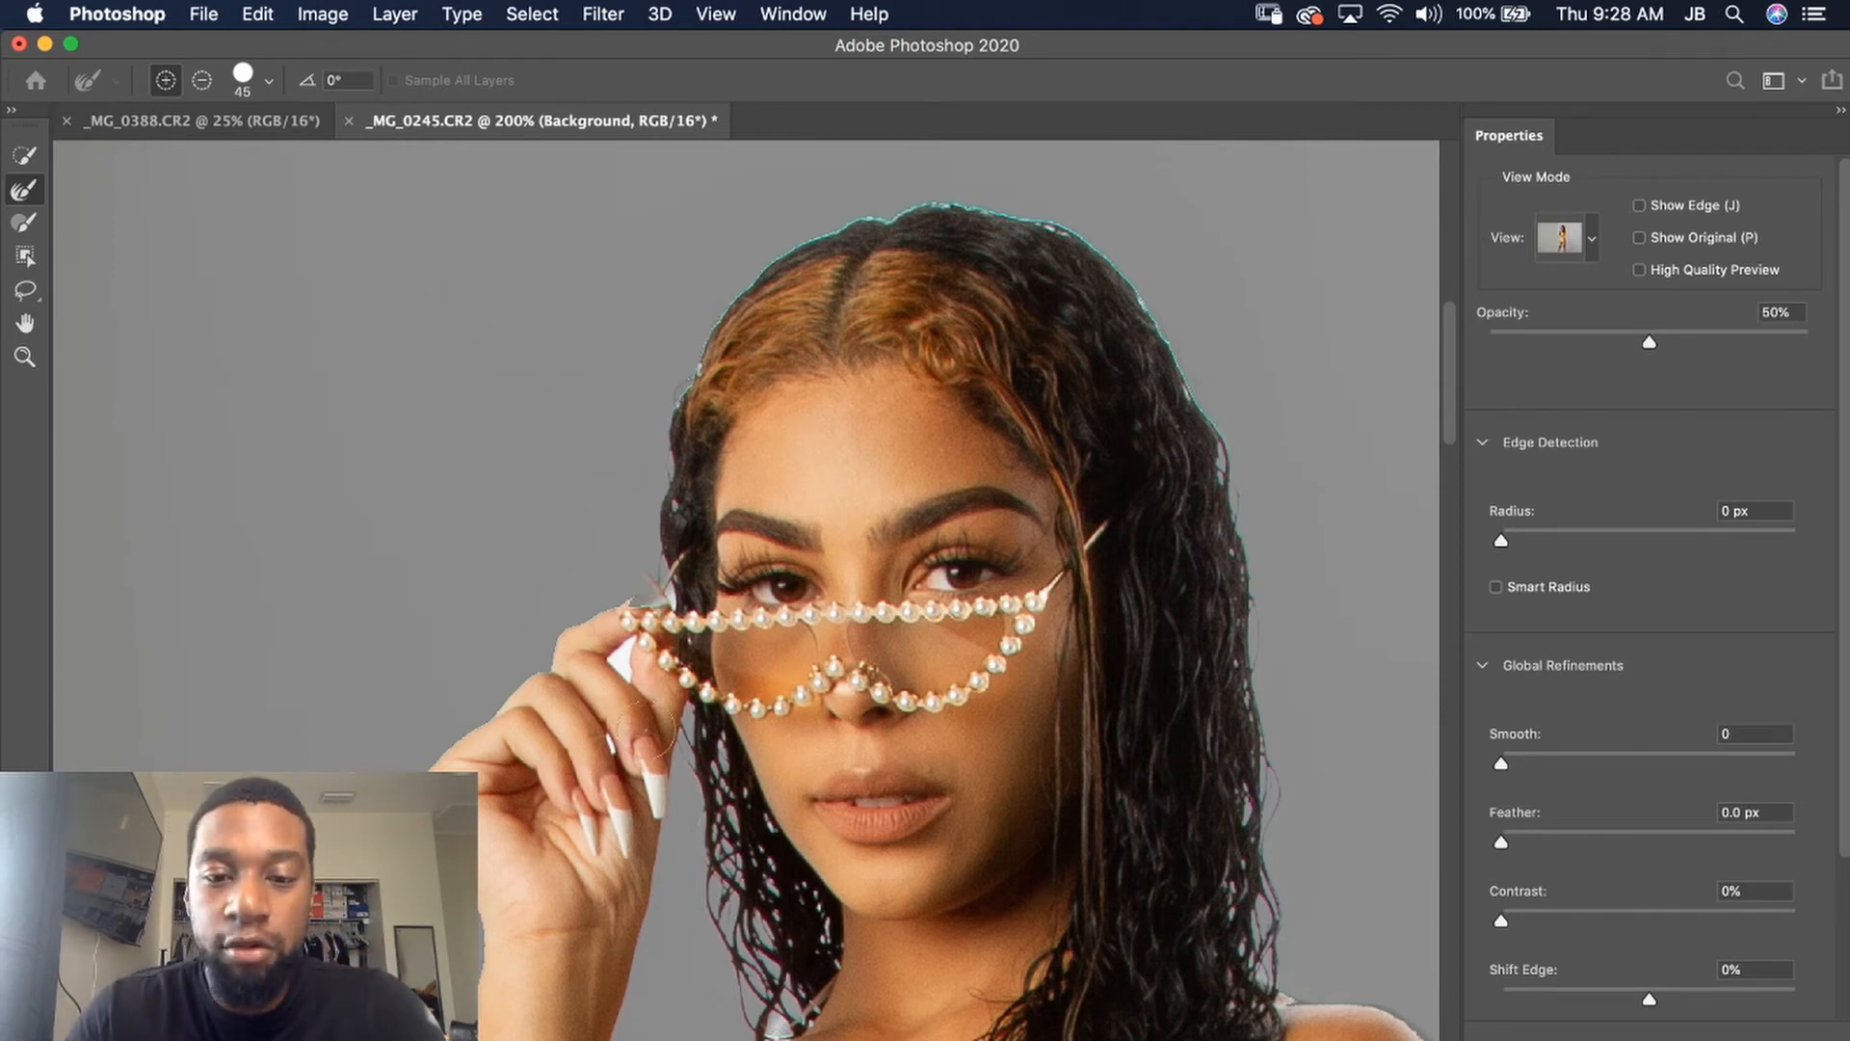
- Accept the refined selection and apply it to the photo as a layer mask that hides the white backdrop
{"action": "key", "text": "super+minus"}
{"action": "key", "text": "super+minus"}
{"action": "key", "text": "super+minus"}
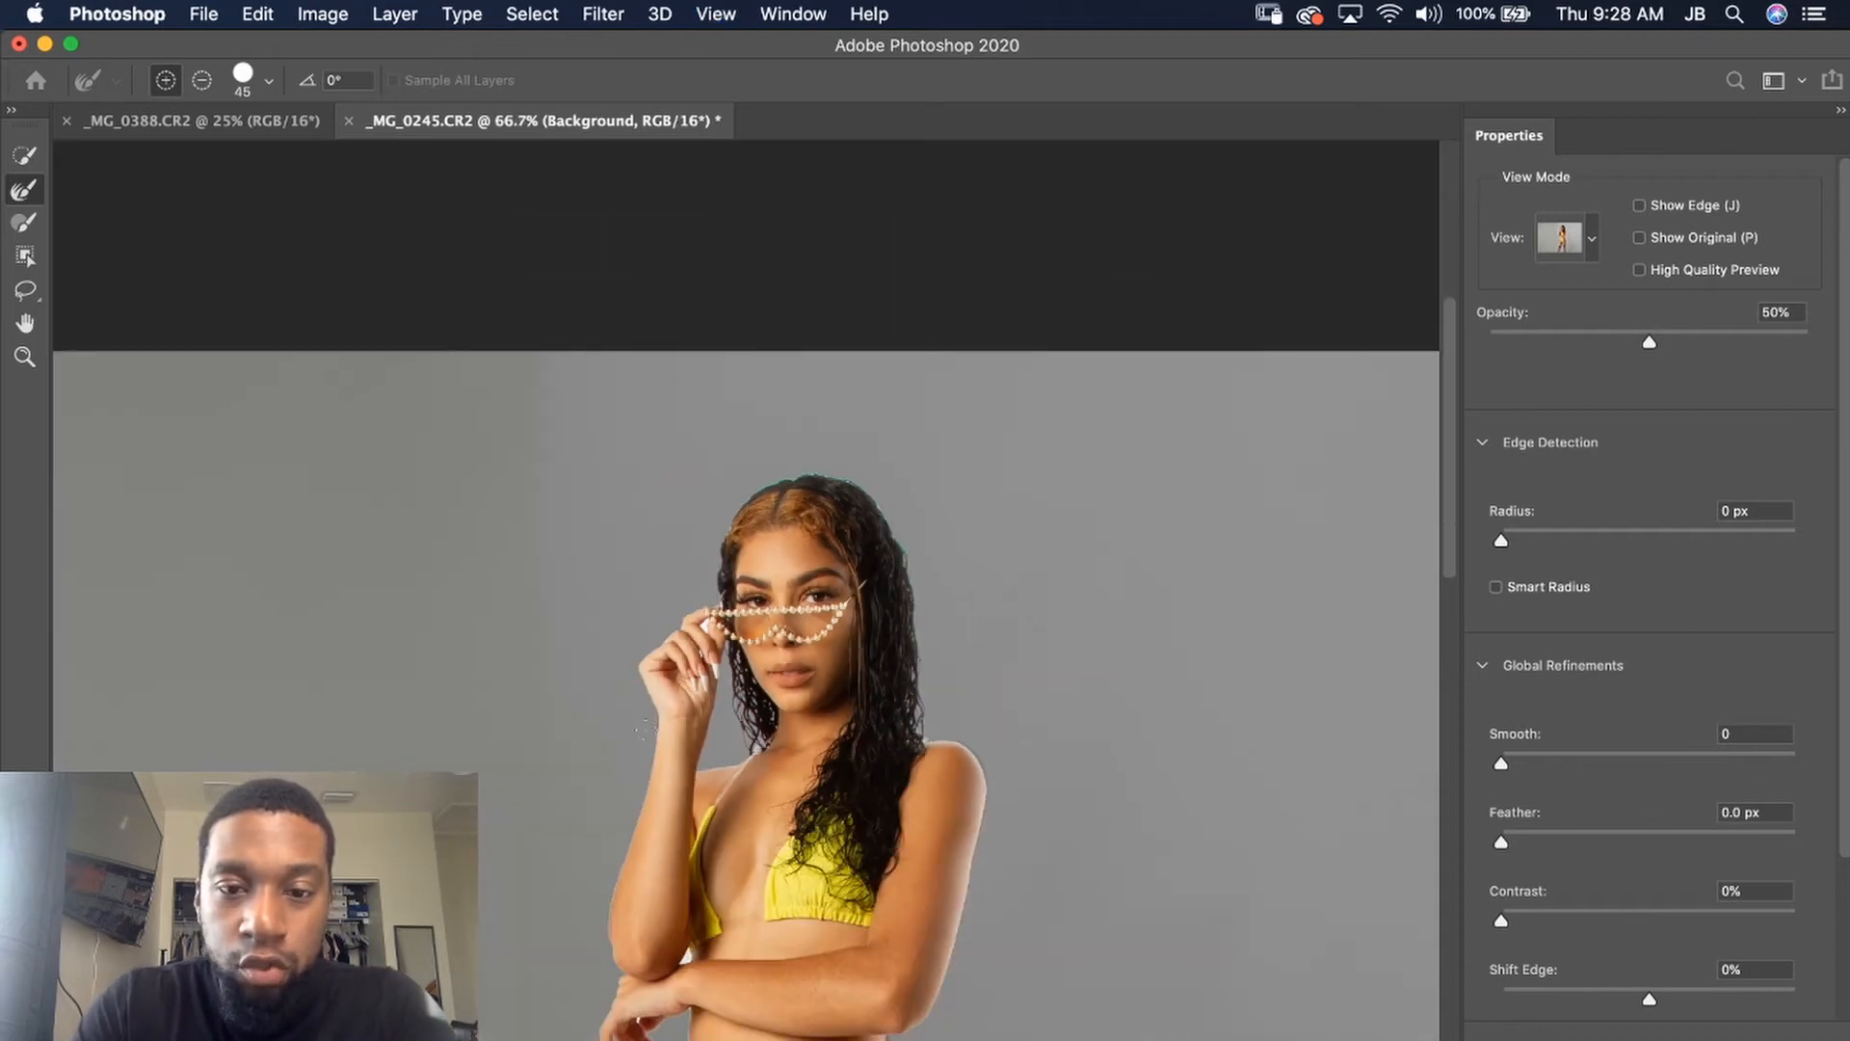
{"action": "key", "text": "super+minus"}
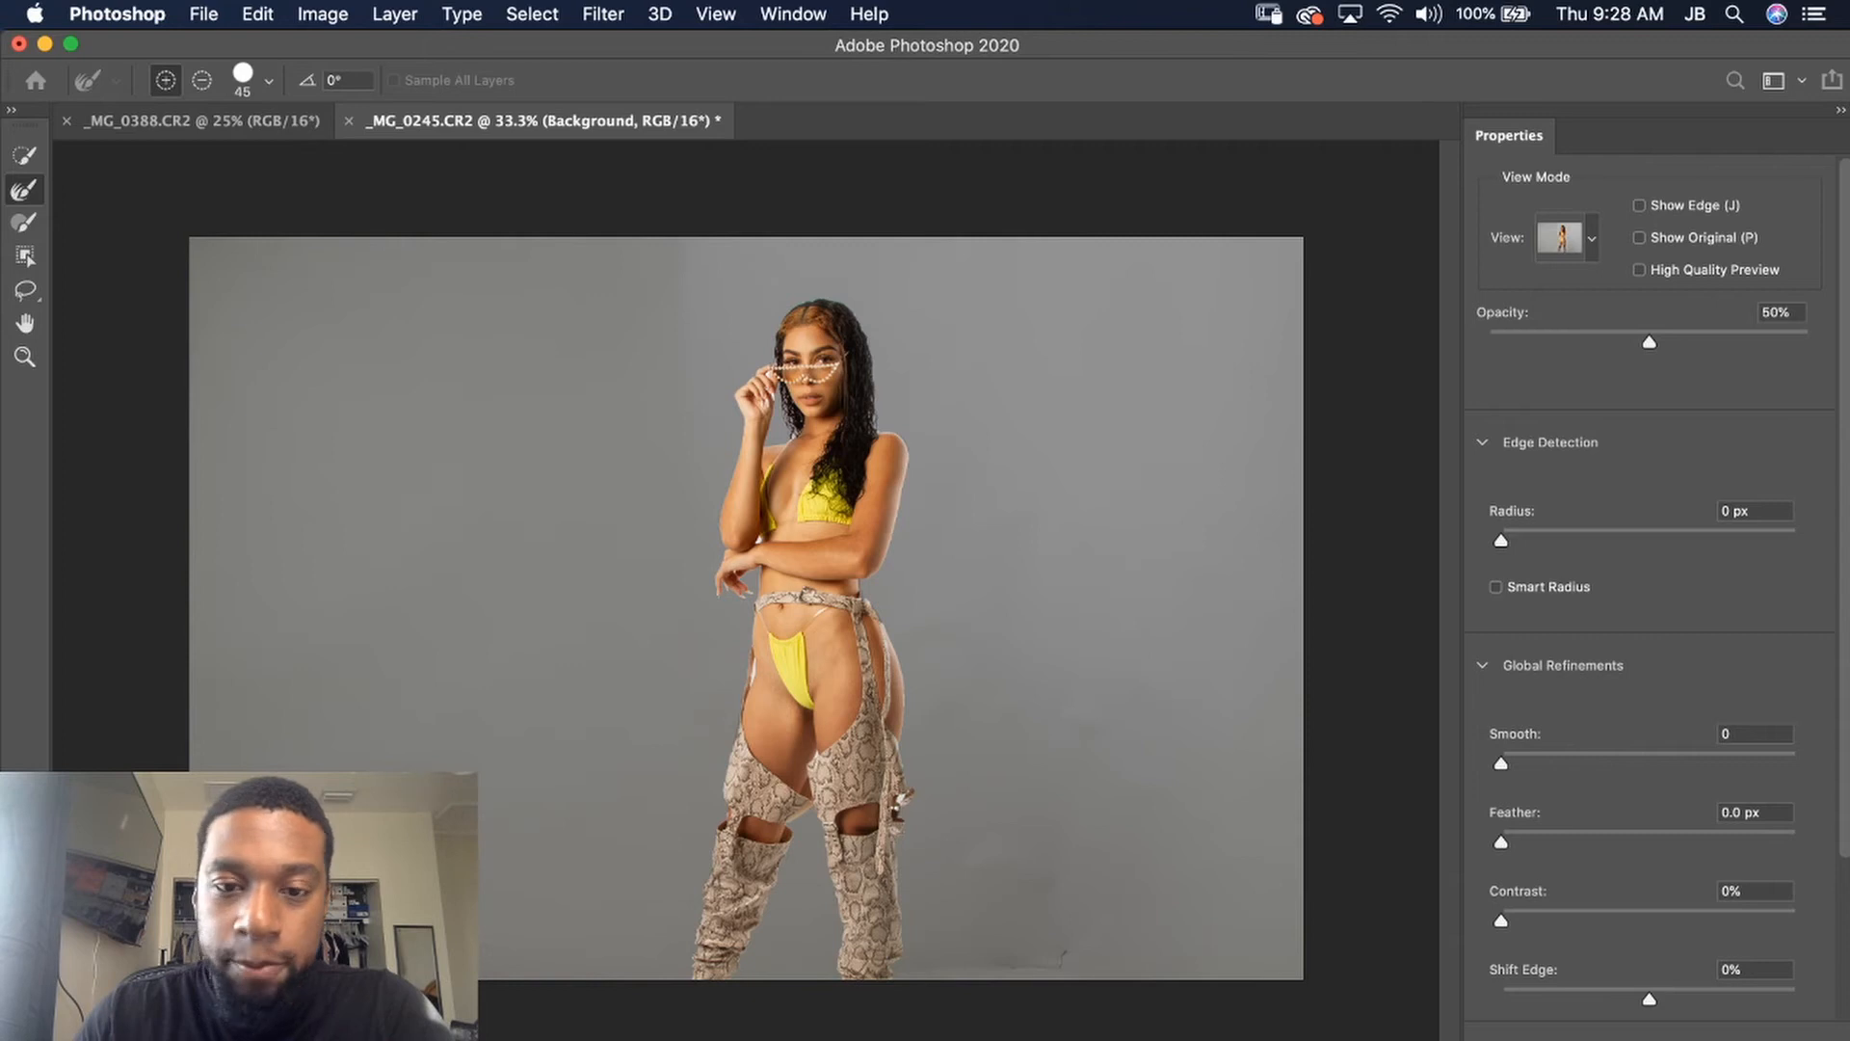
{"action": "key", "text": "Return"}
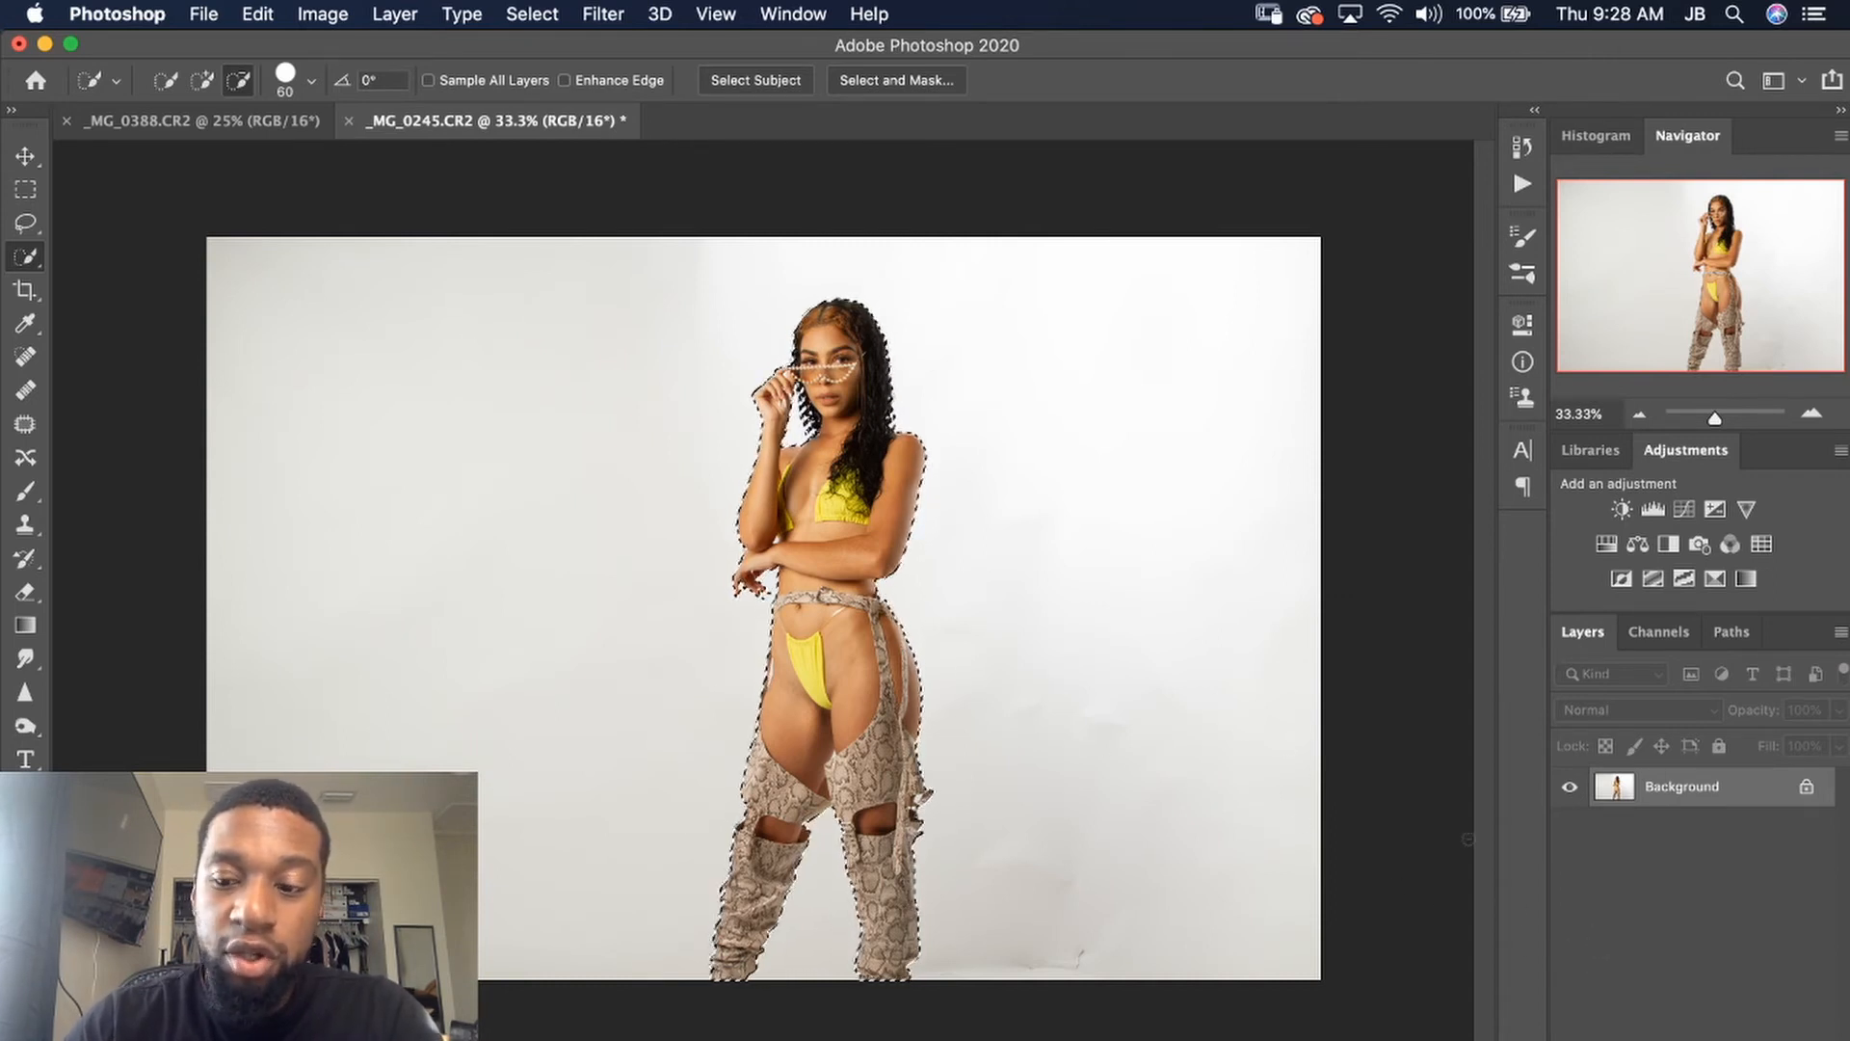
{"action": "left_click", "coordinate": [1668, 1040]}
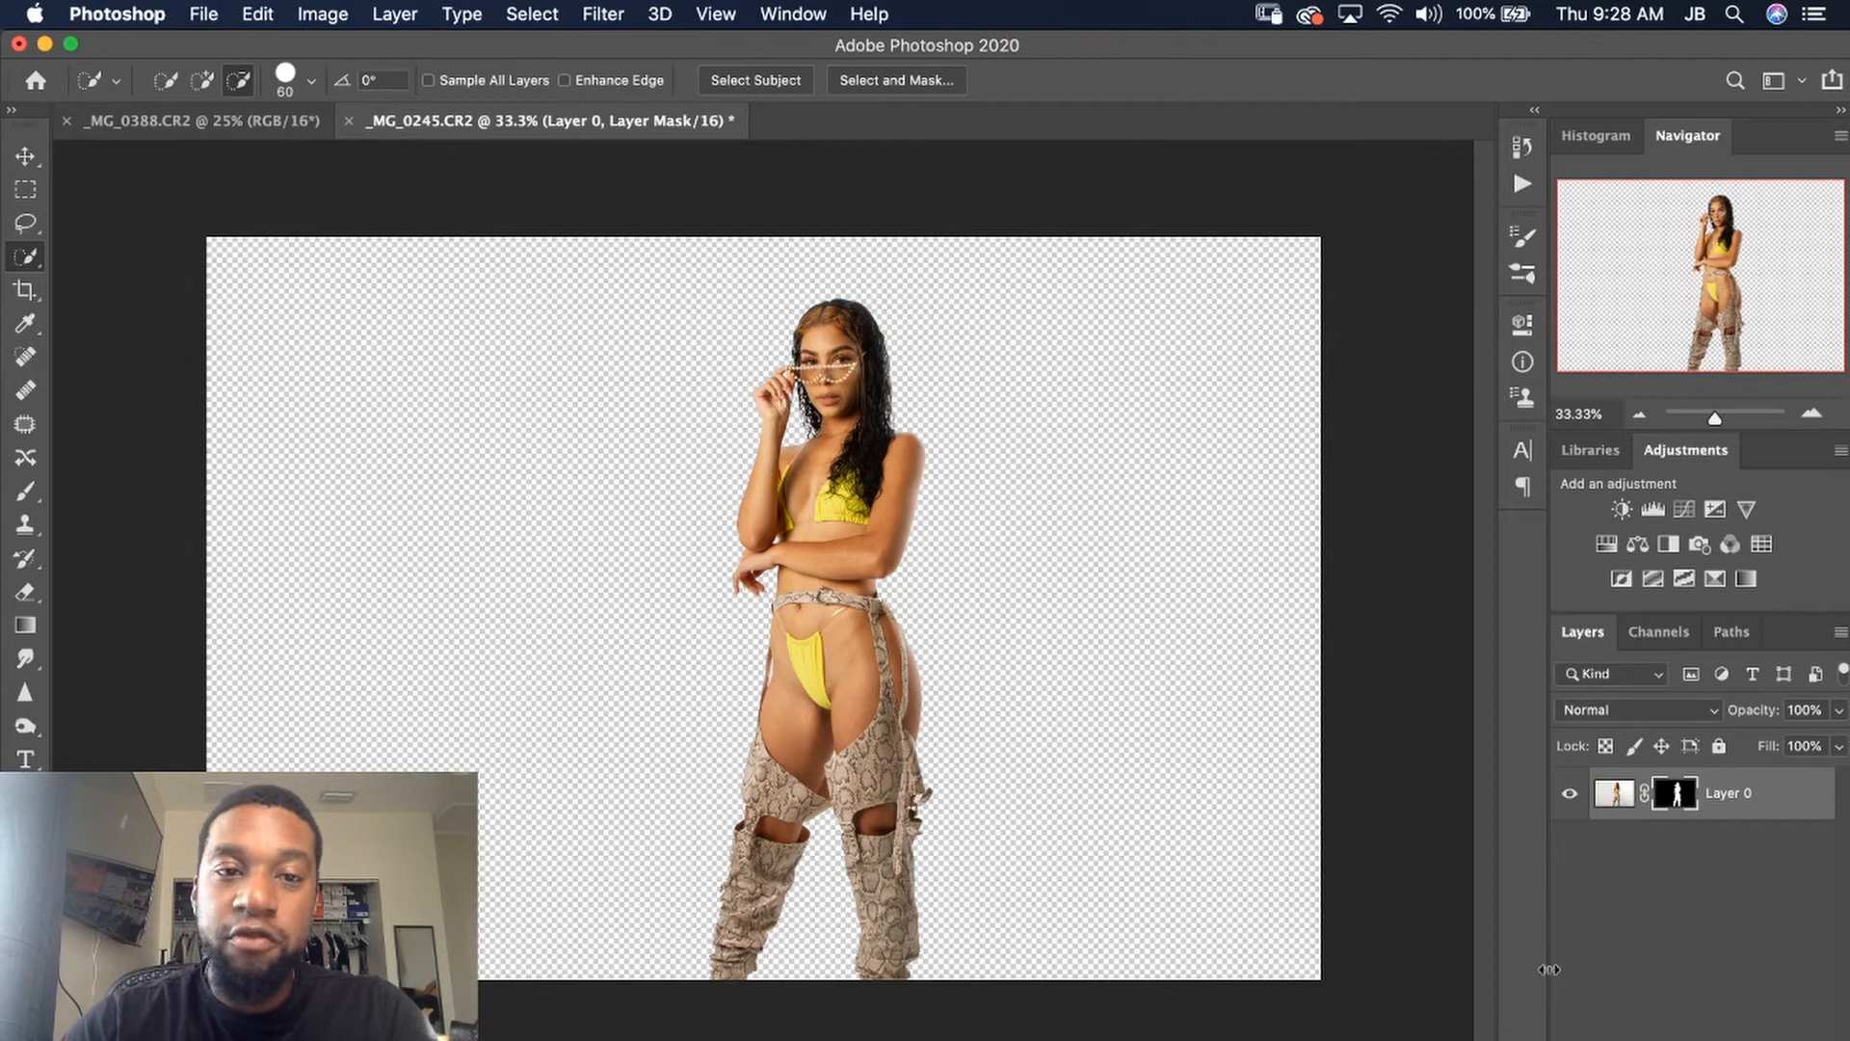
- Add a golden-yellow Solid Color fill layer with hue 54, saturation 98% and brightness 90%, and place it beneath the model's layer
{"action": "left_click", "coordinate": [258, 14]}
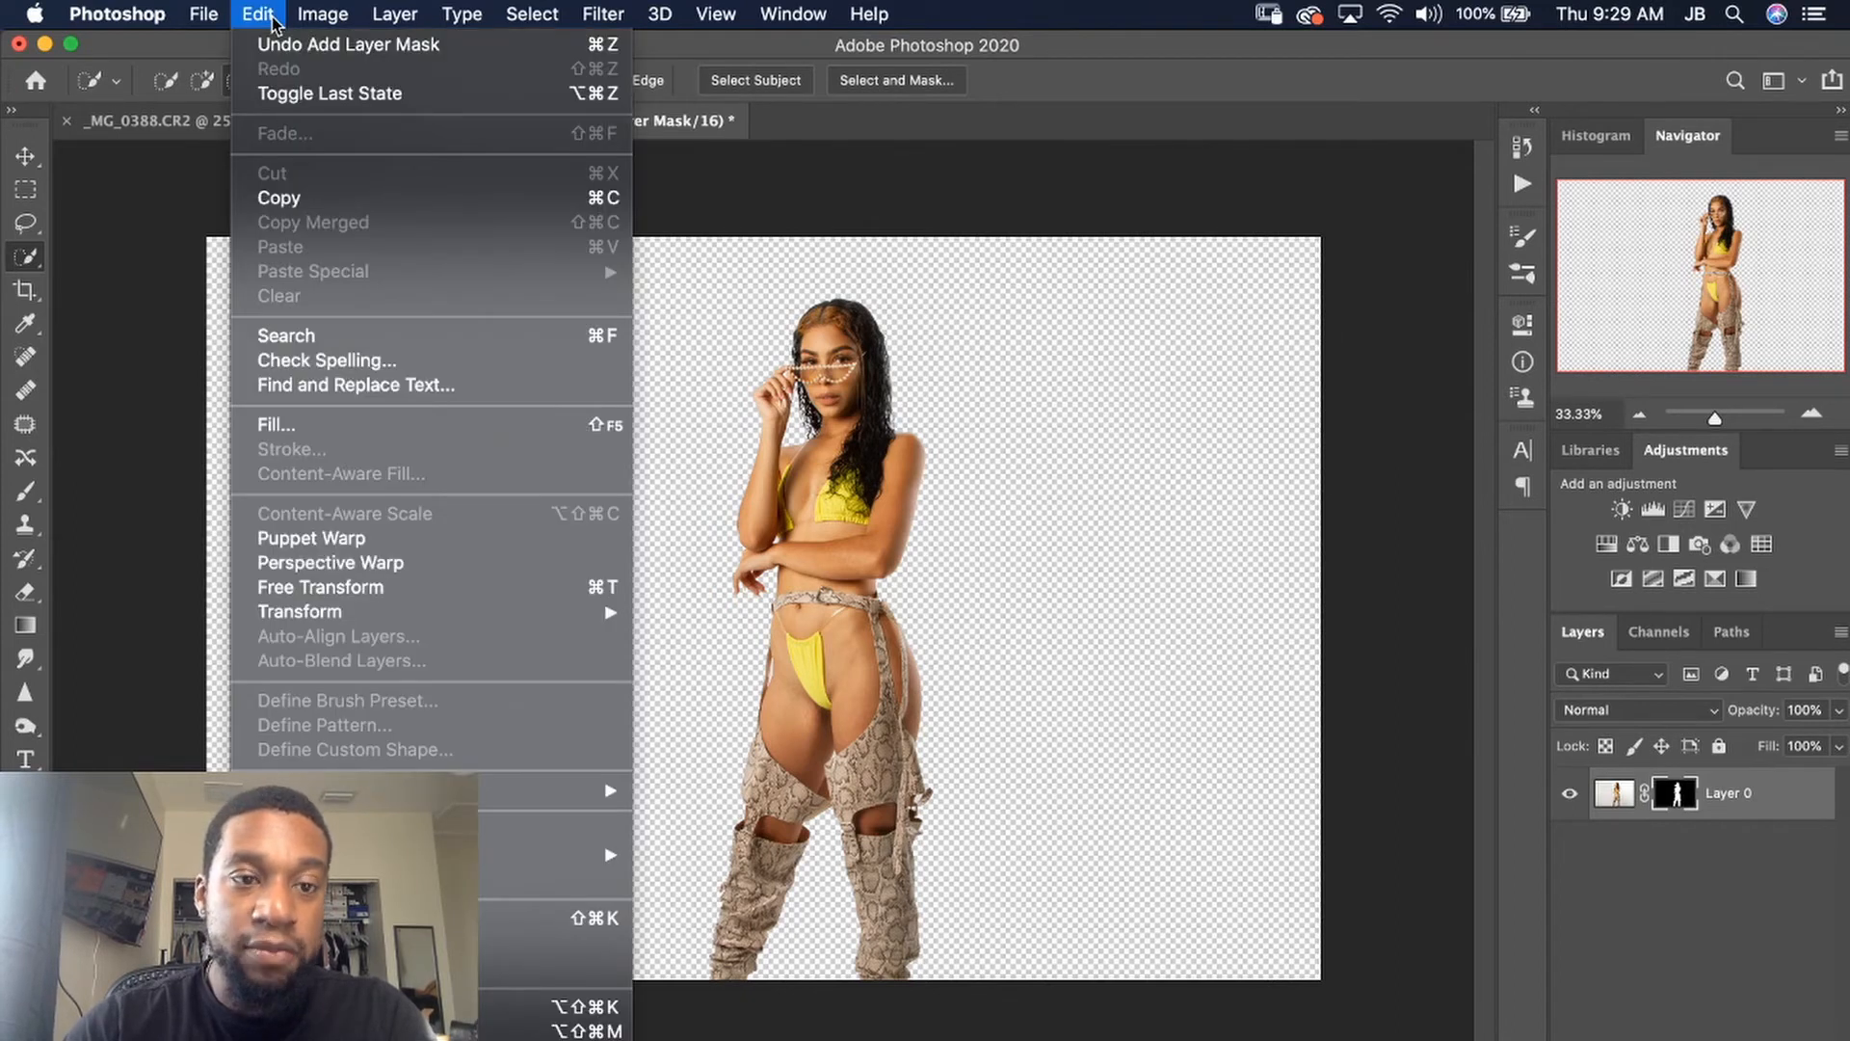
{"action": "left_click", "coordinate": [405, 21]}
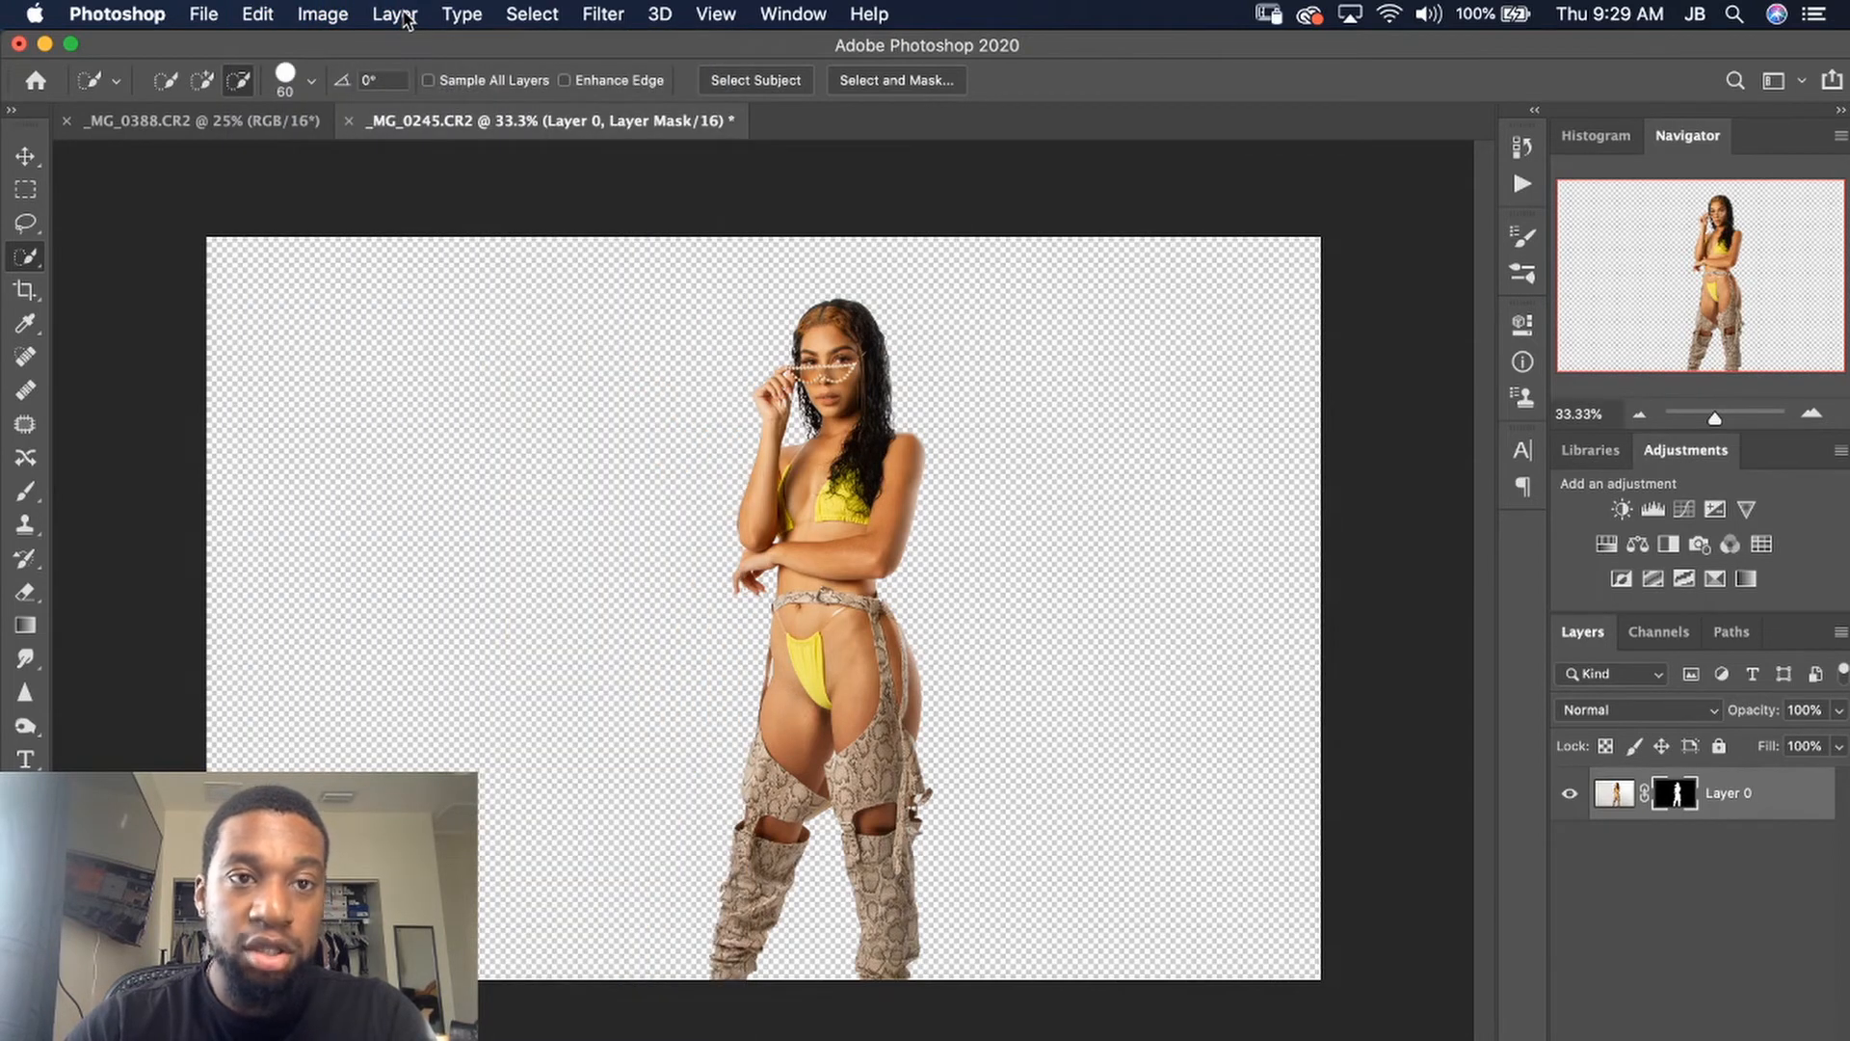
{"action": "left_click", "coordinate": [407, 17]}
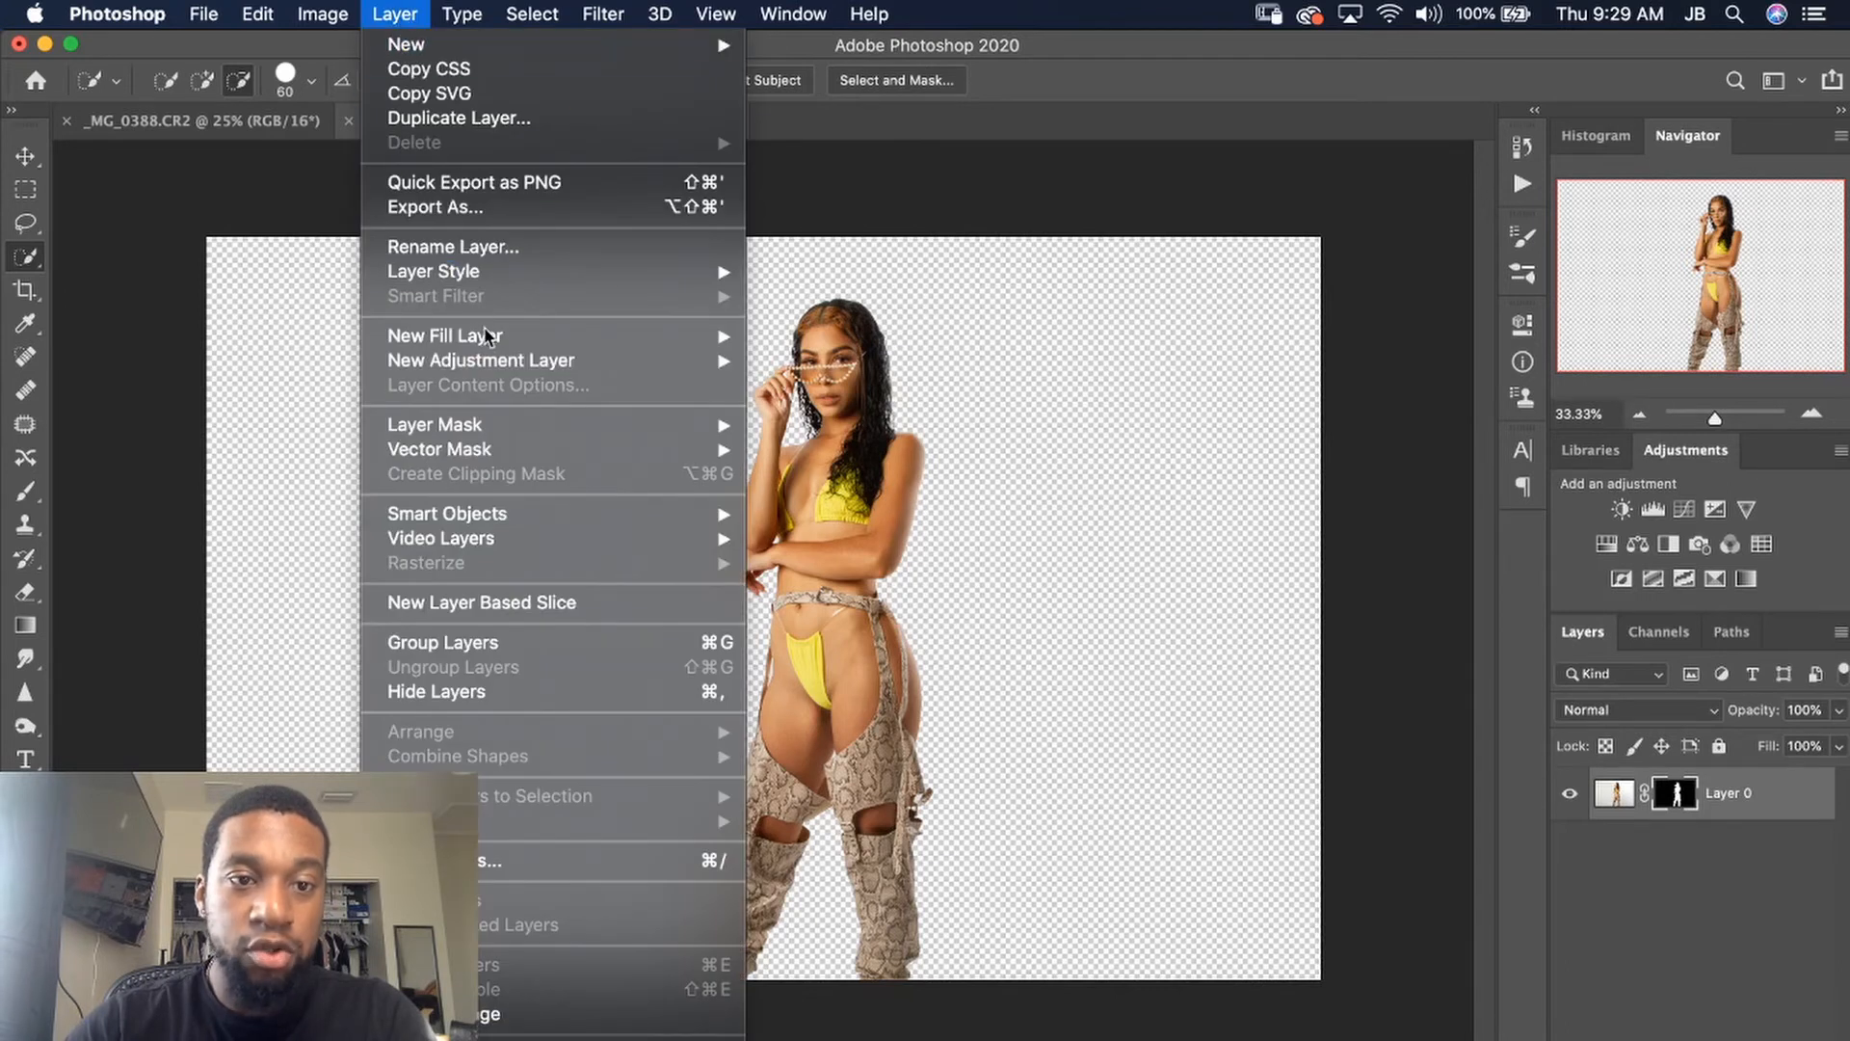
{"action": "mouse_move", "coordinate": [488, 337]}
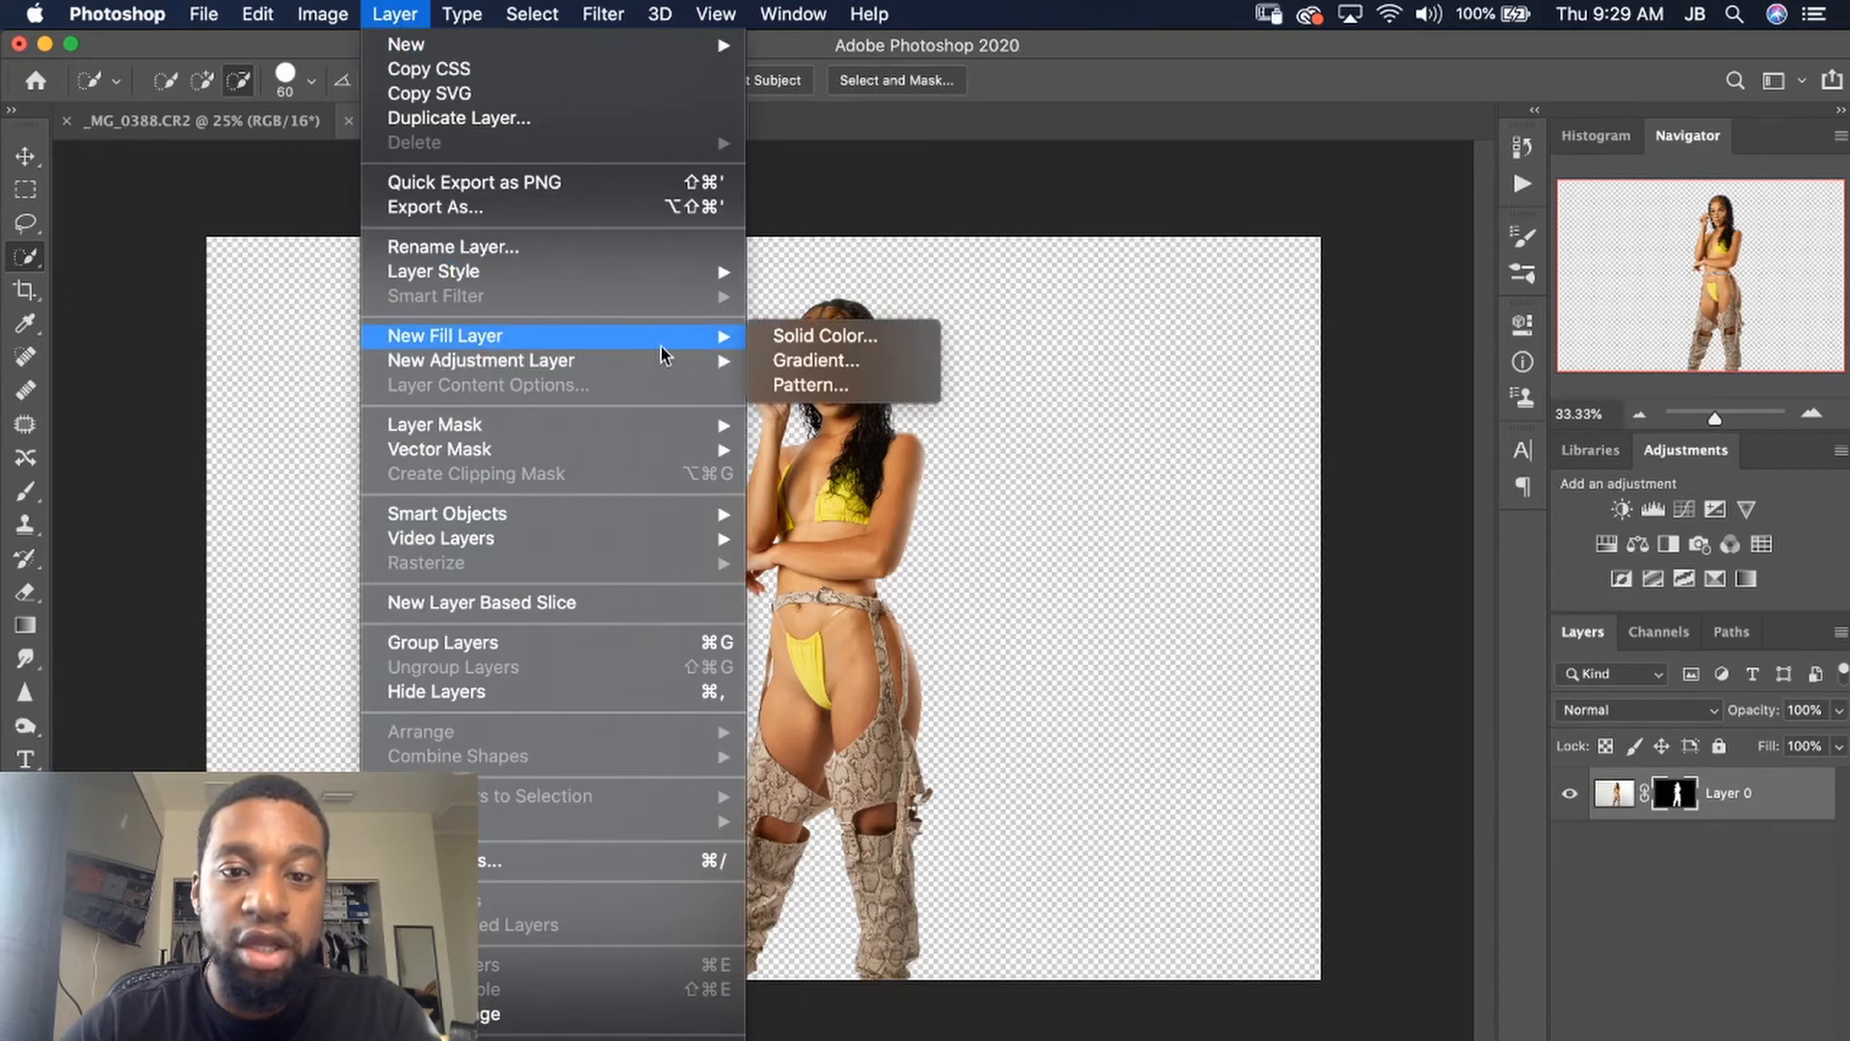
{"action": "left_click", "coordinate": [795, 338]}
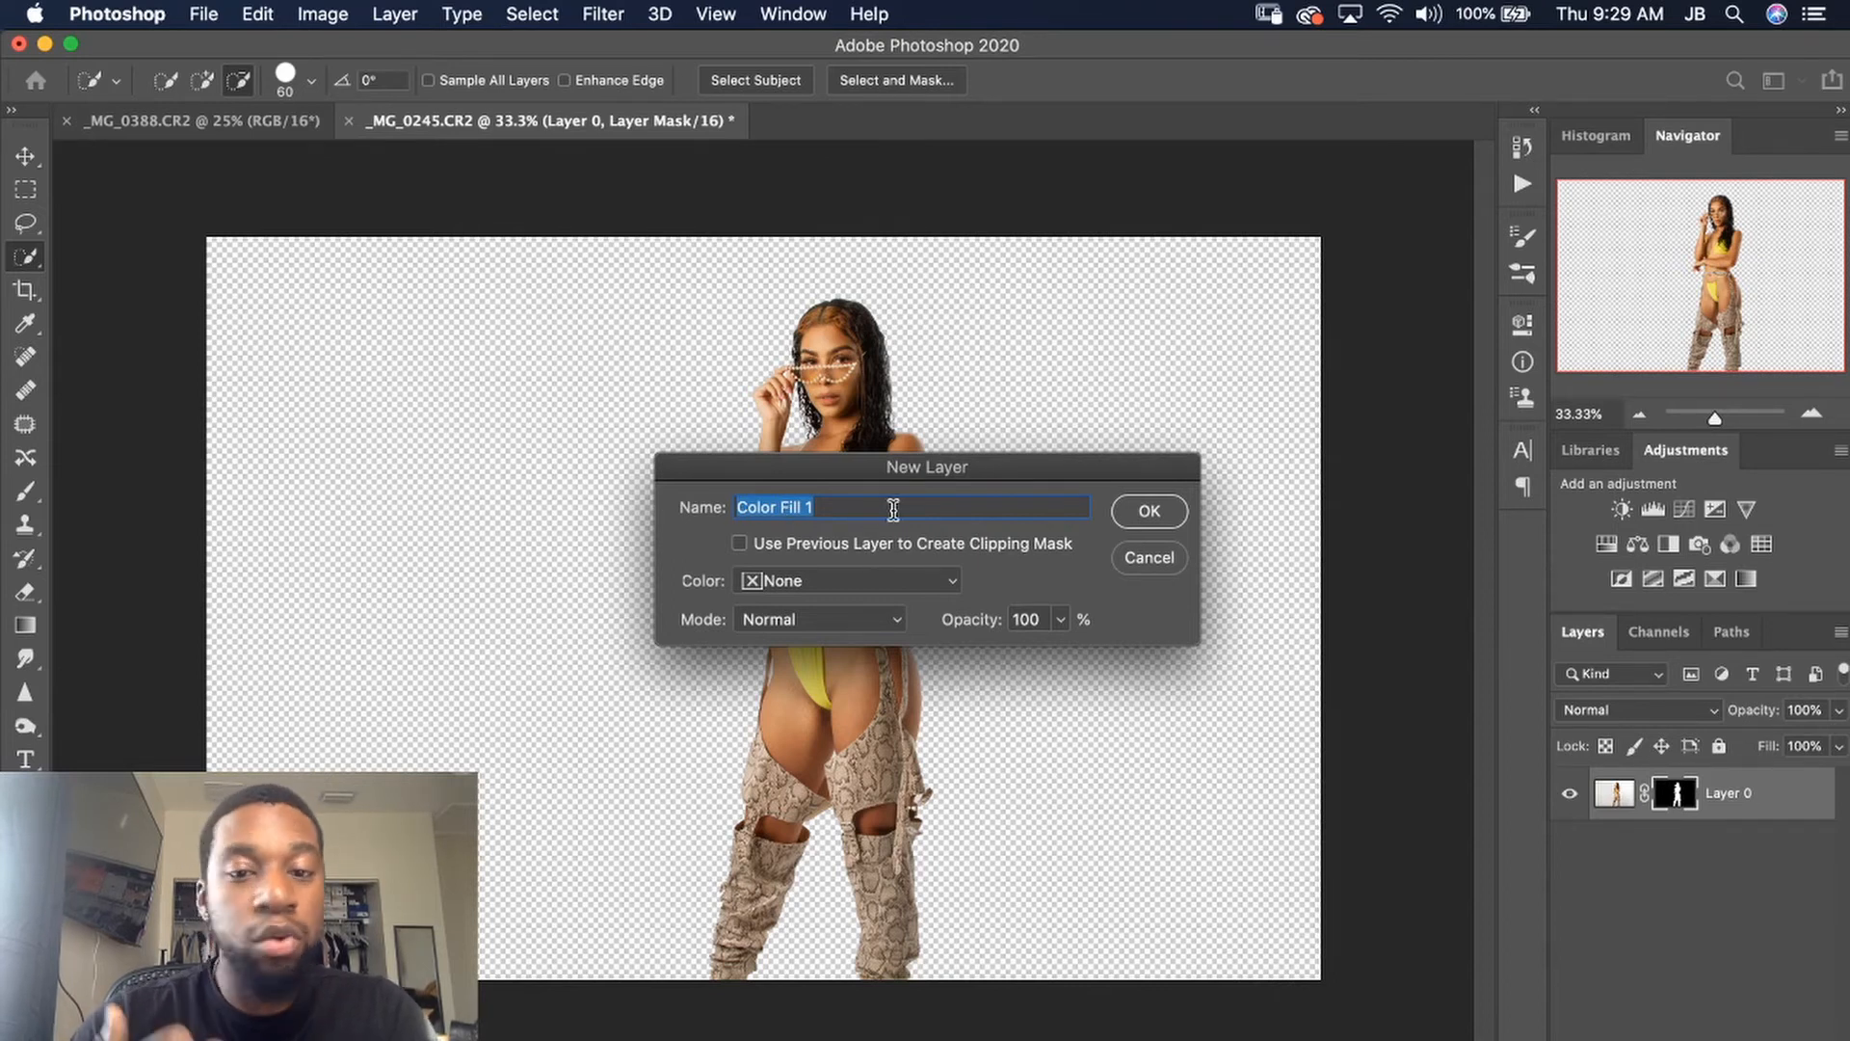
{"action": "left_click", "coordinate": [1137, 520]}
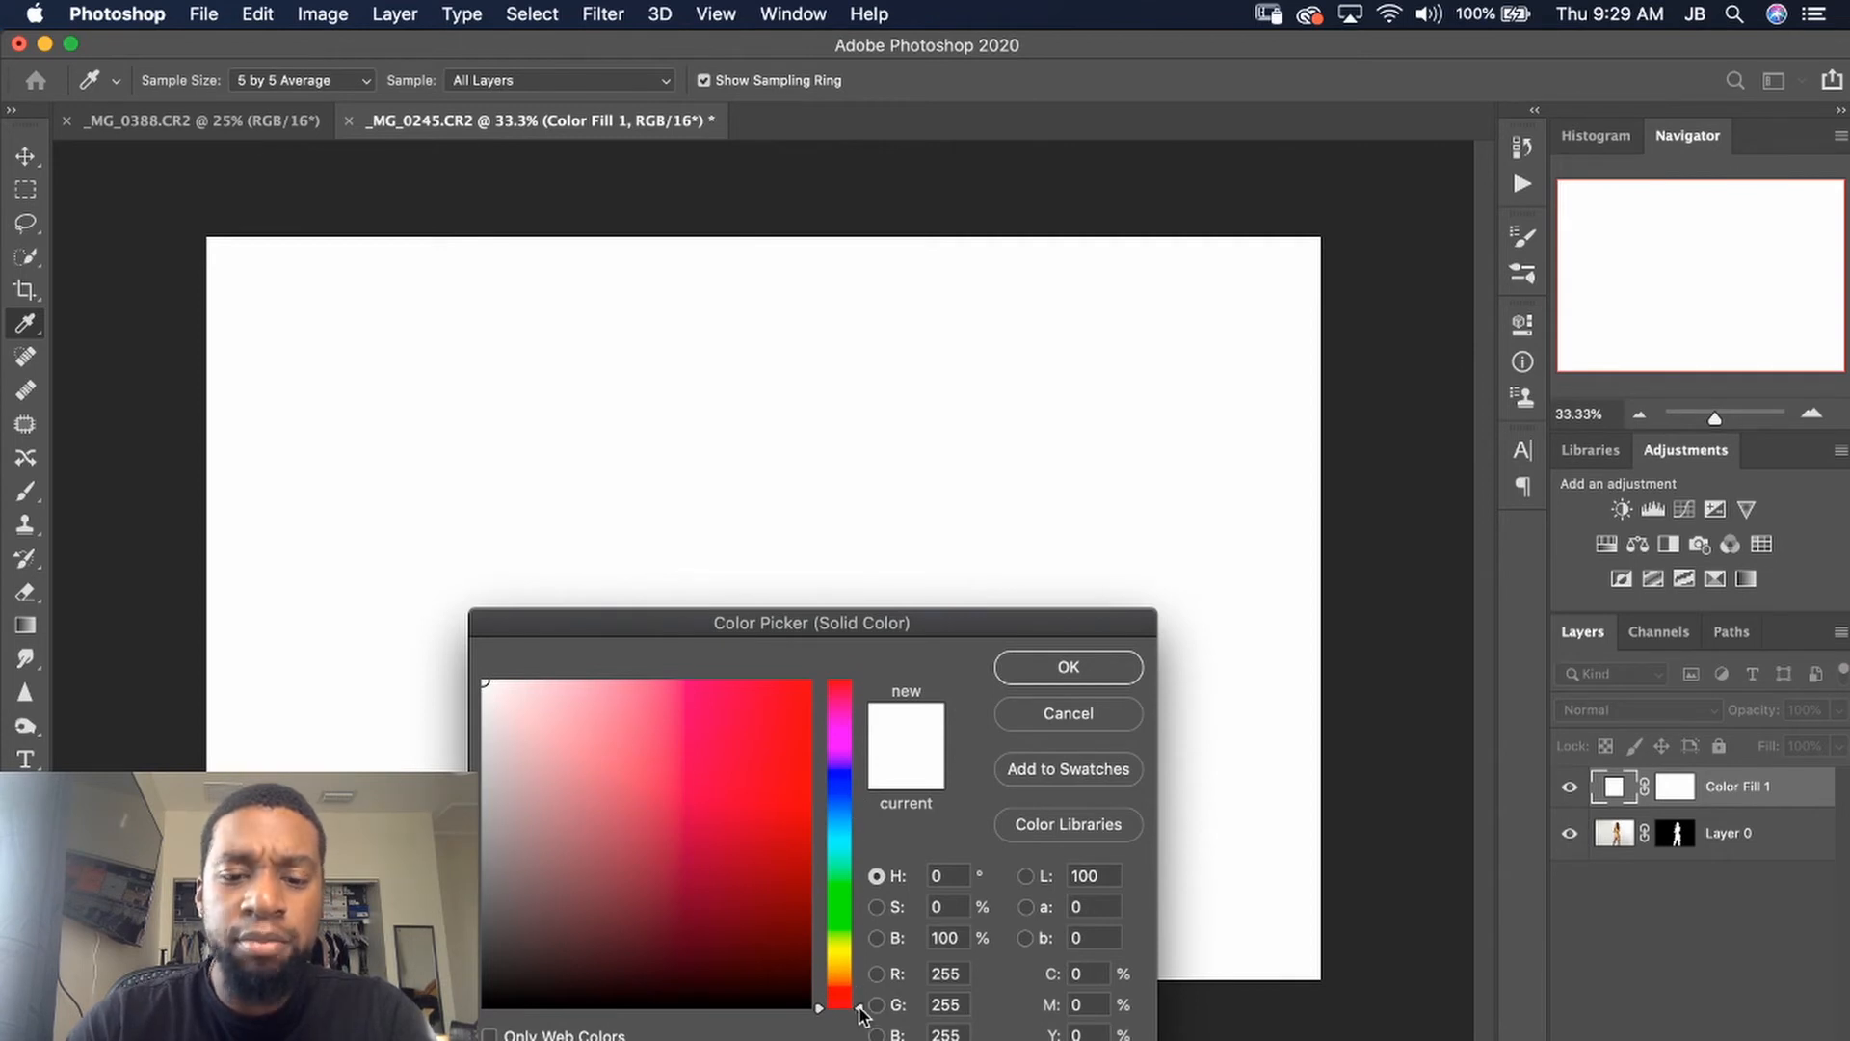
{"action": "left_click_drag", "start_coordinate": [861, 1012], "coordinate": [867, 963]}
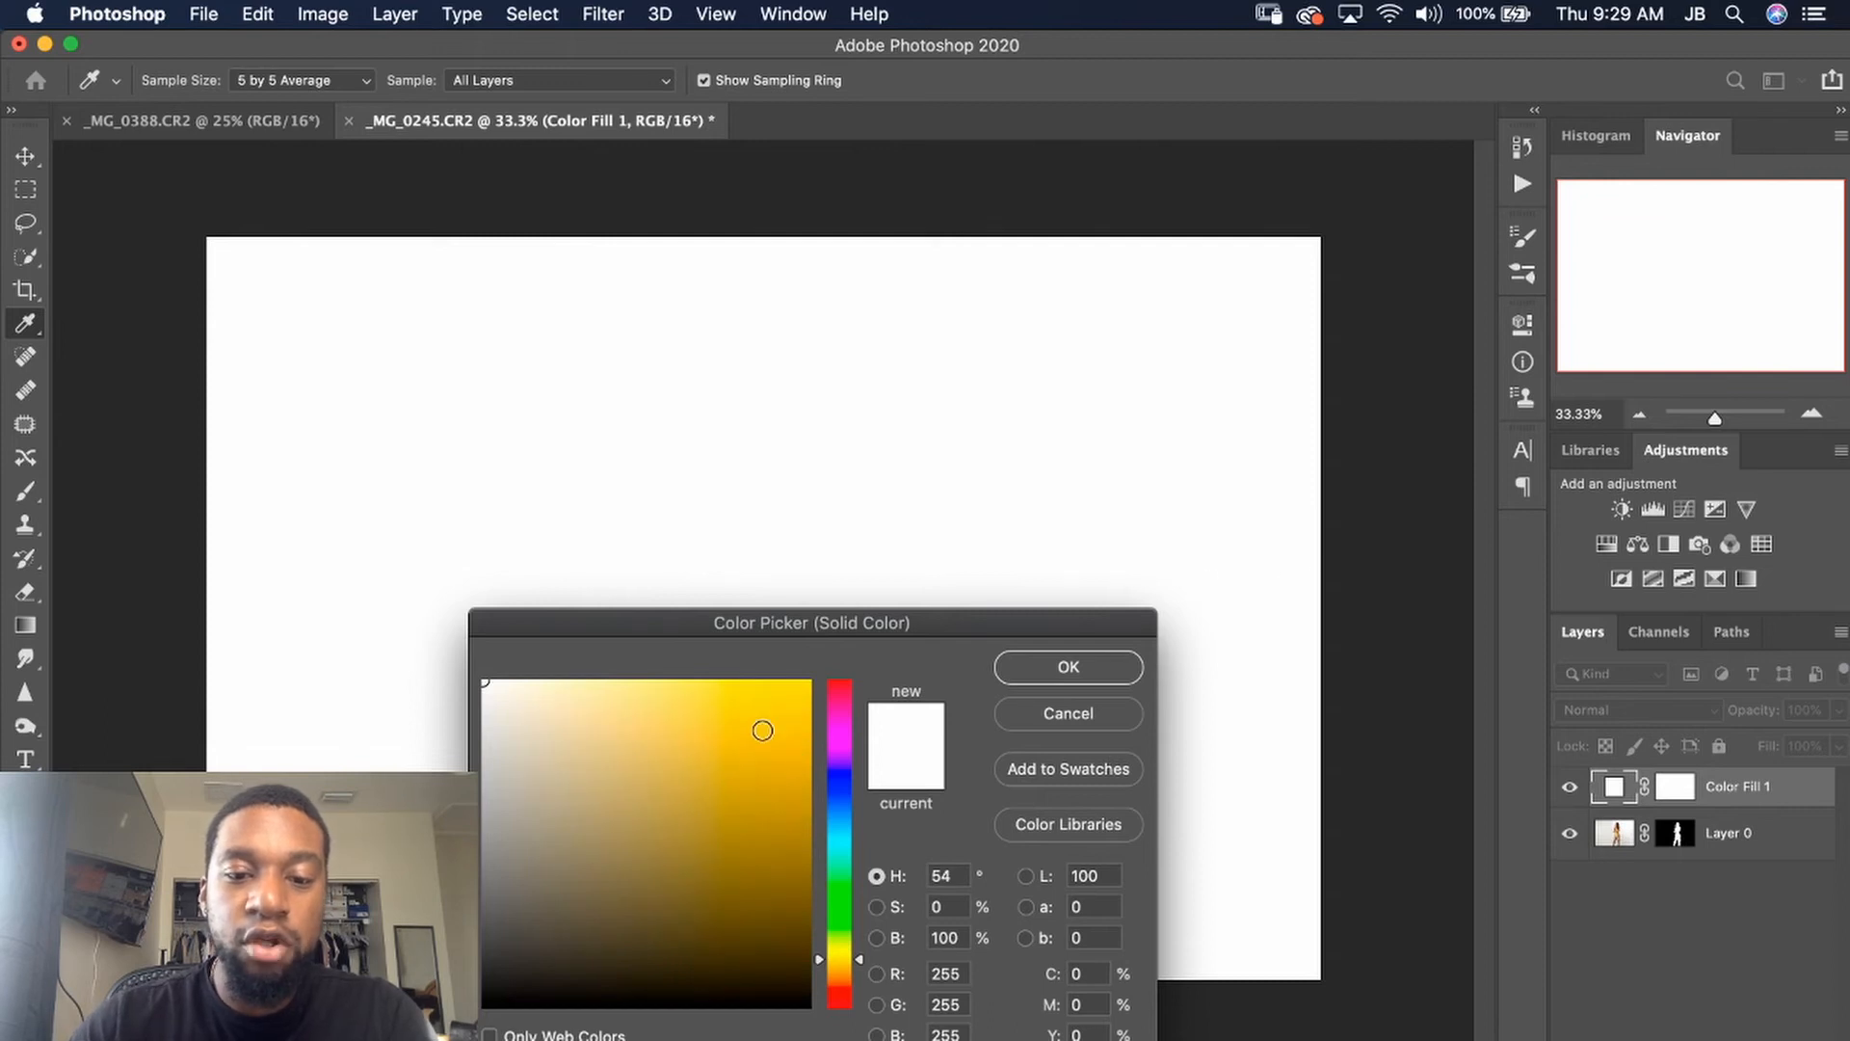
{"action": "left_click", "coordinate": [802, 712]}
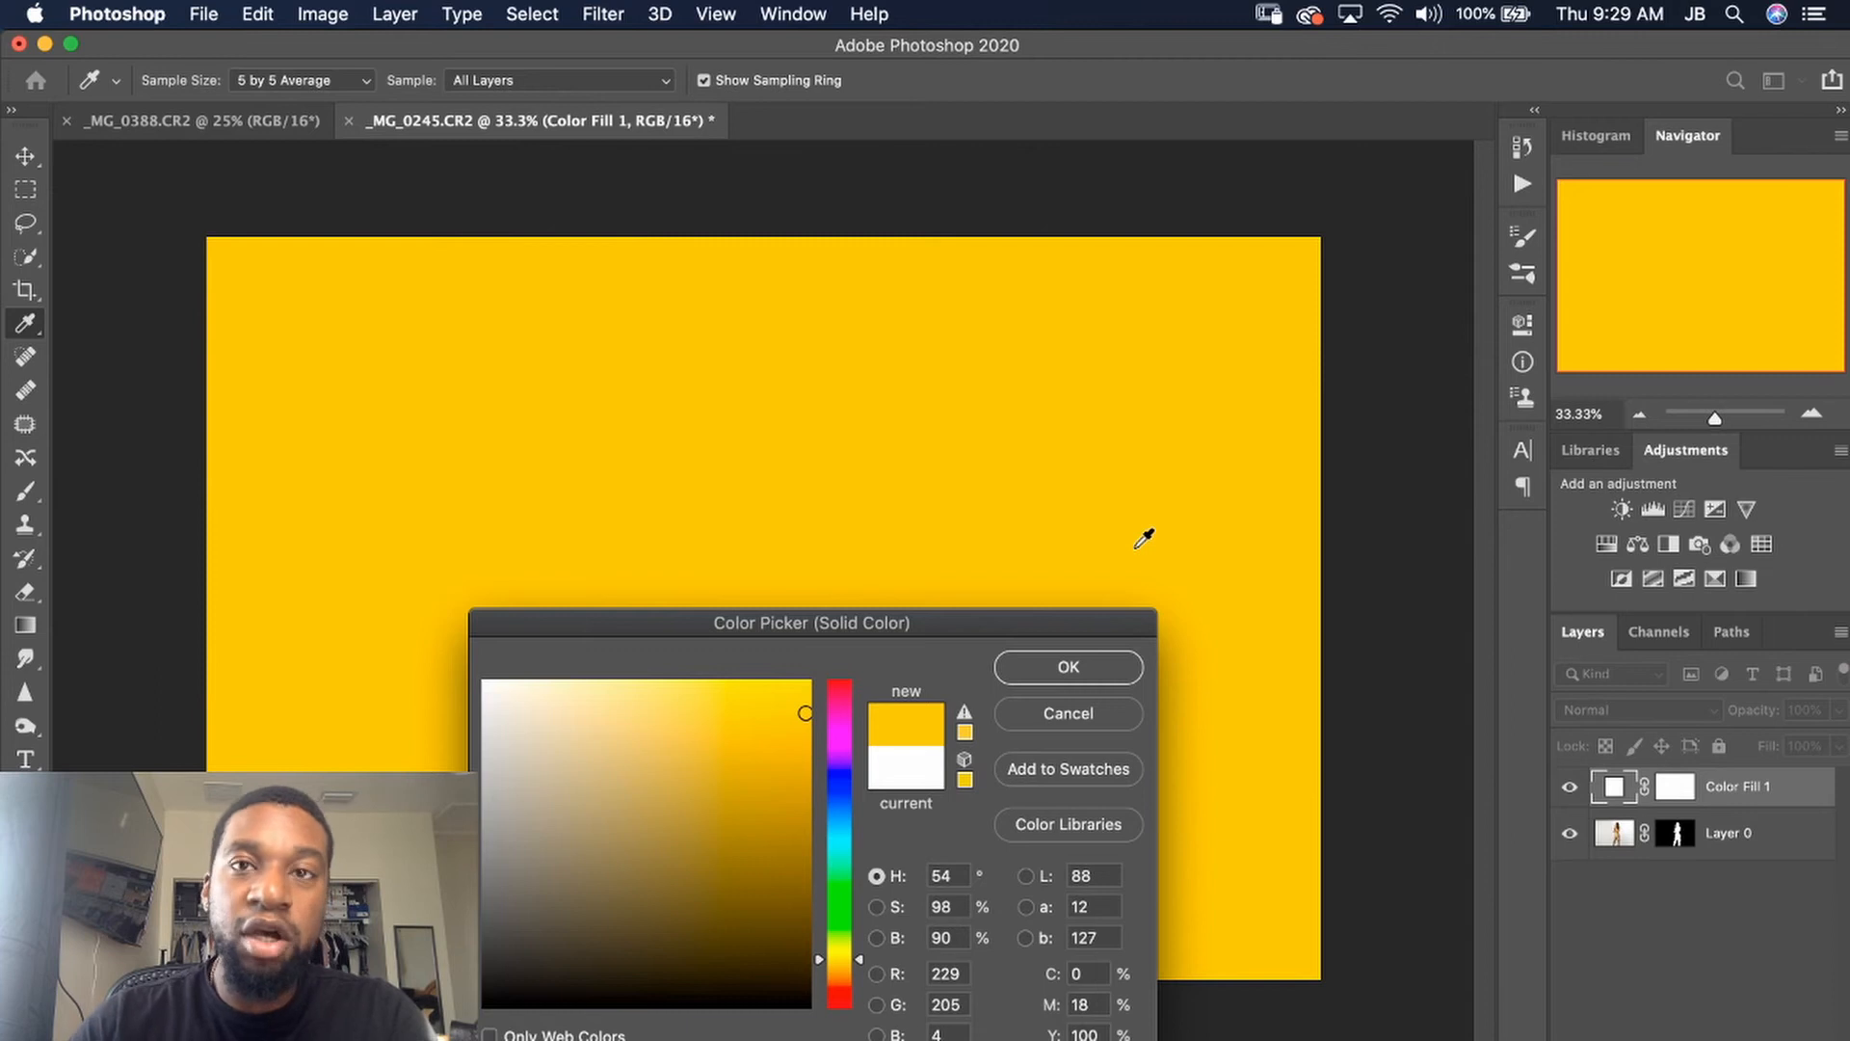
{"action": "left_click", "coordinate": [1108, 667]}
{"action": "key", "text": "w"}
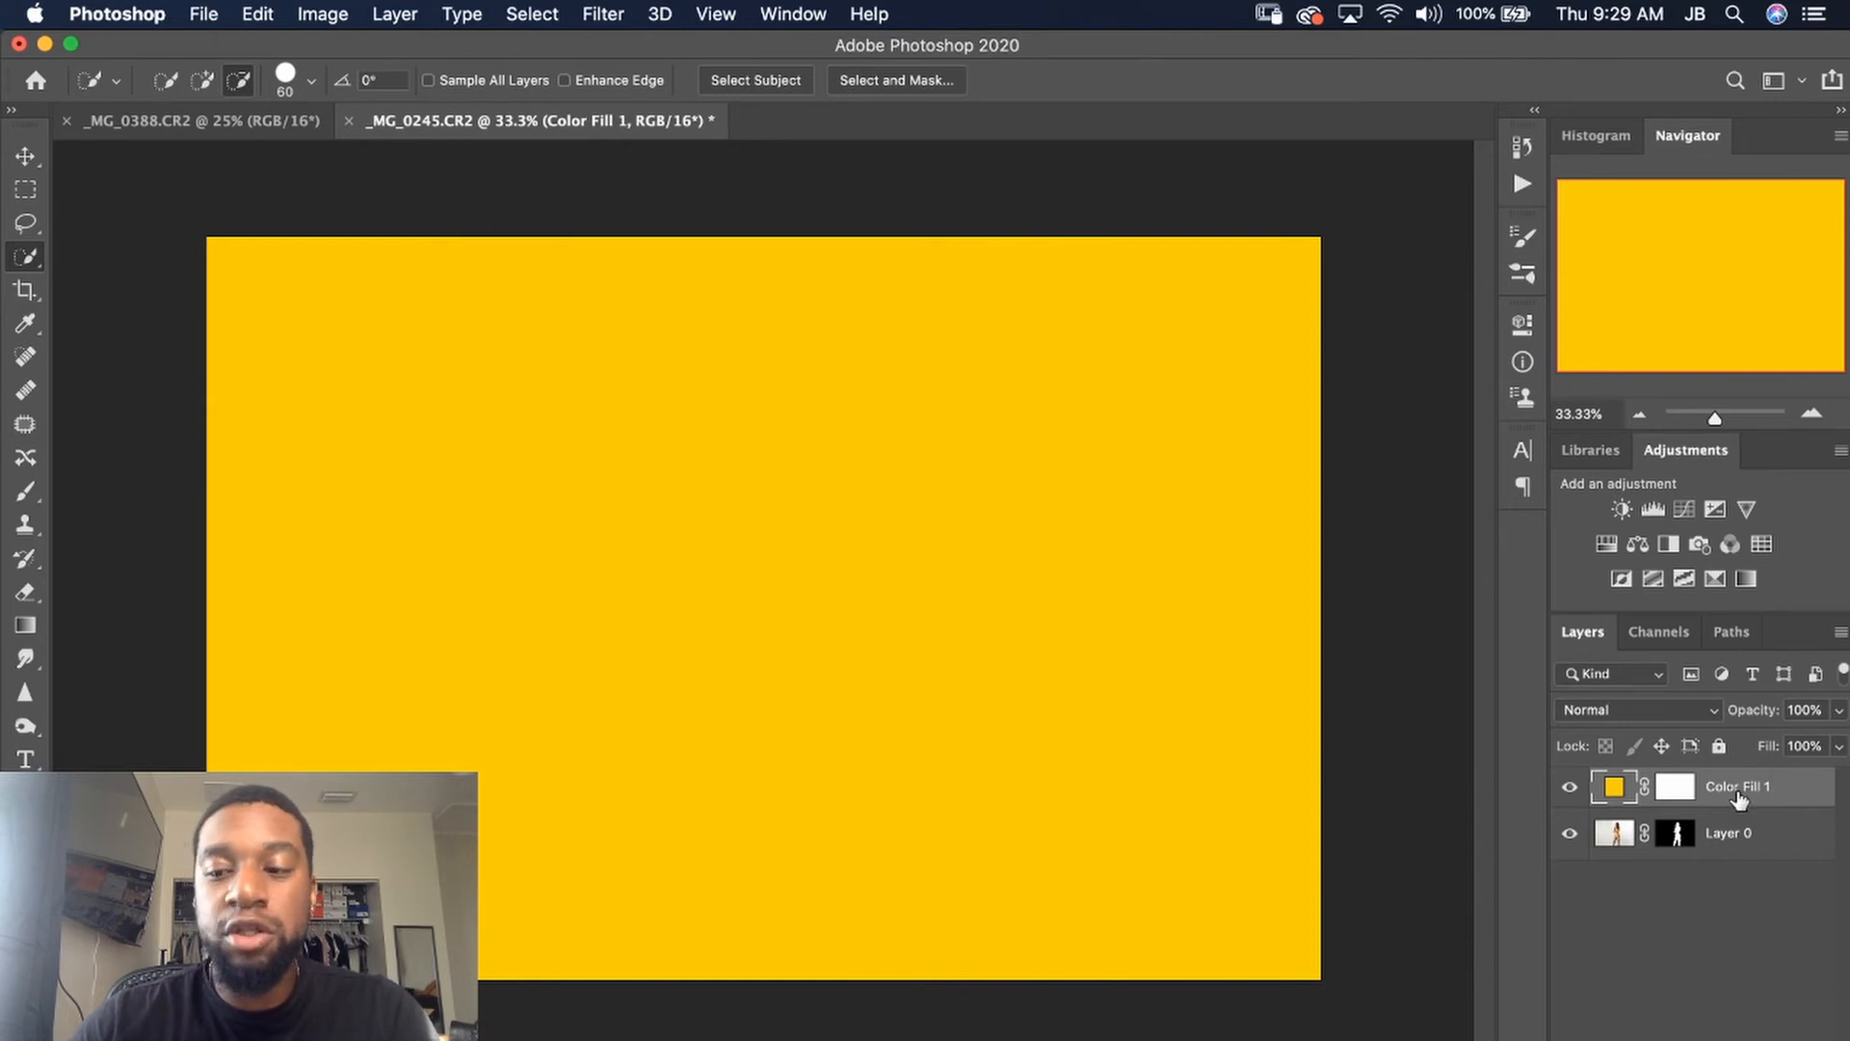
{"action": "left_click_drag", "start_coordinate": [1740, 798], "coordinate": [1726, 864]}
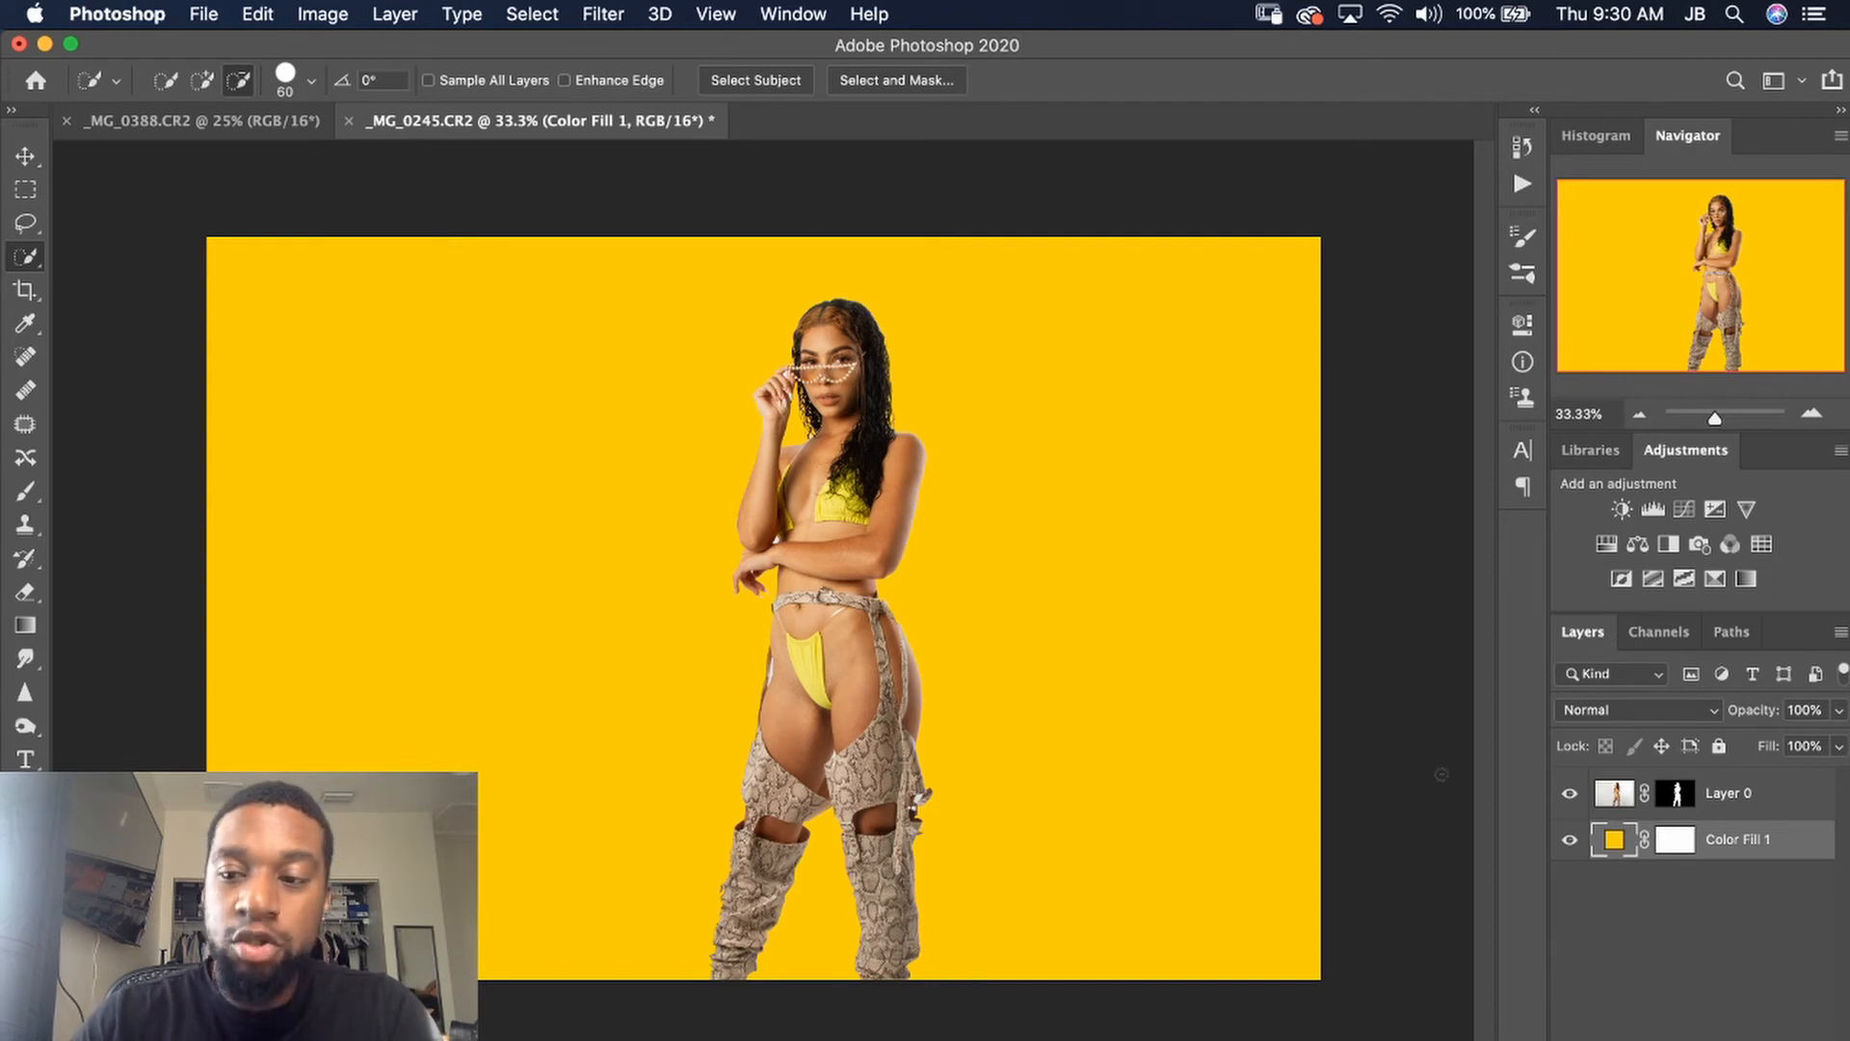
- Add a Hue/Saturation adjustment directly above the color fill, with Lightness at -47 and Saturation at -31
{"action": "left_click", "coordinate": [1607, 545]}
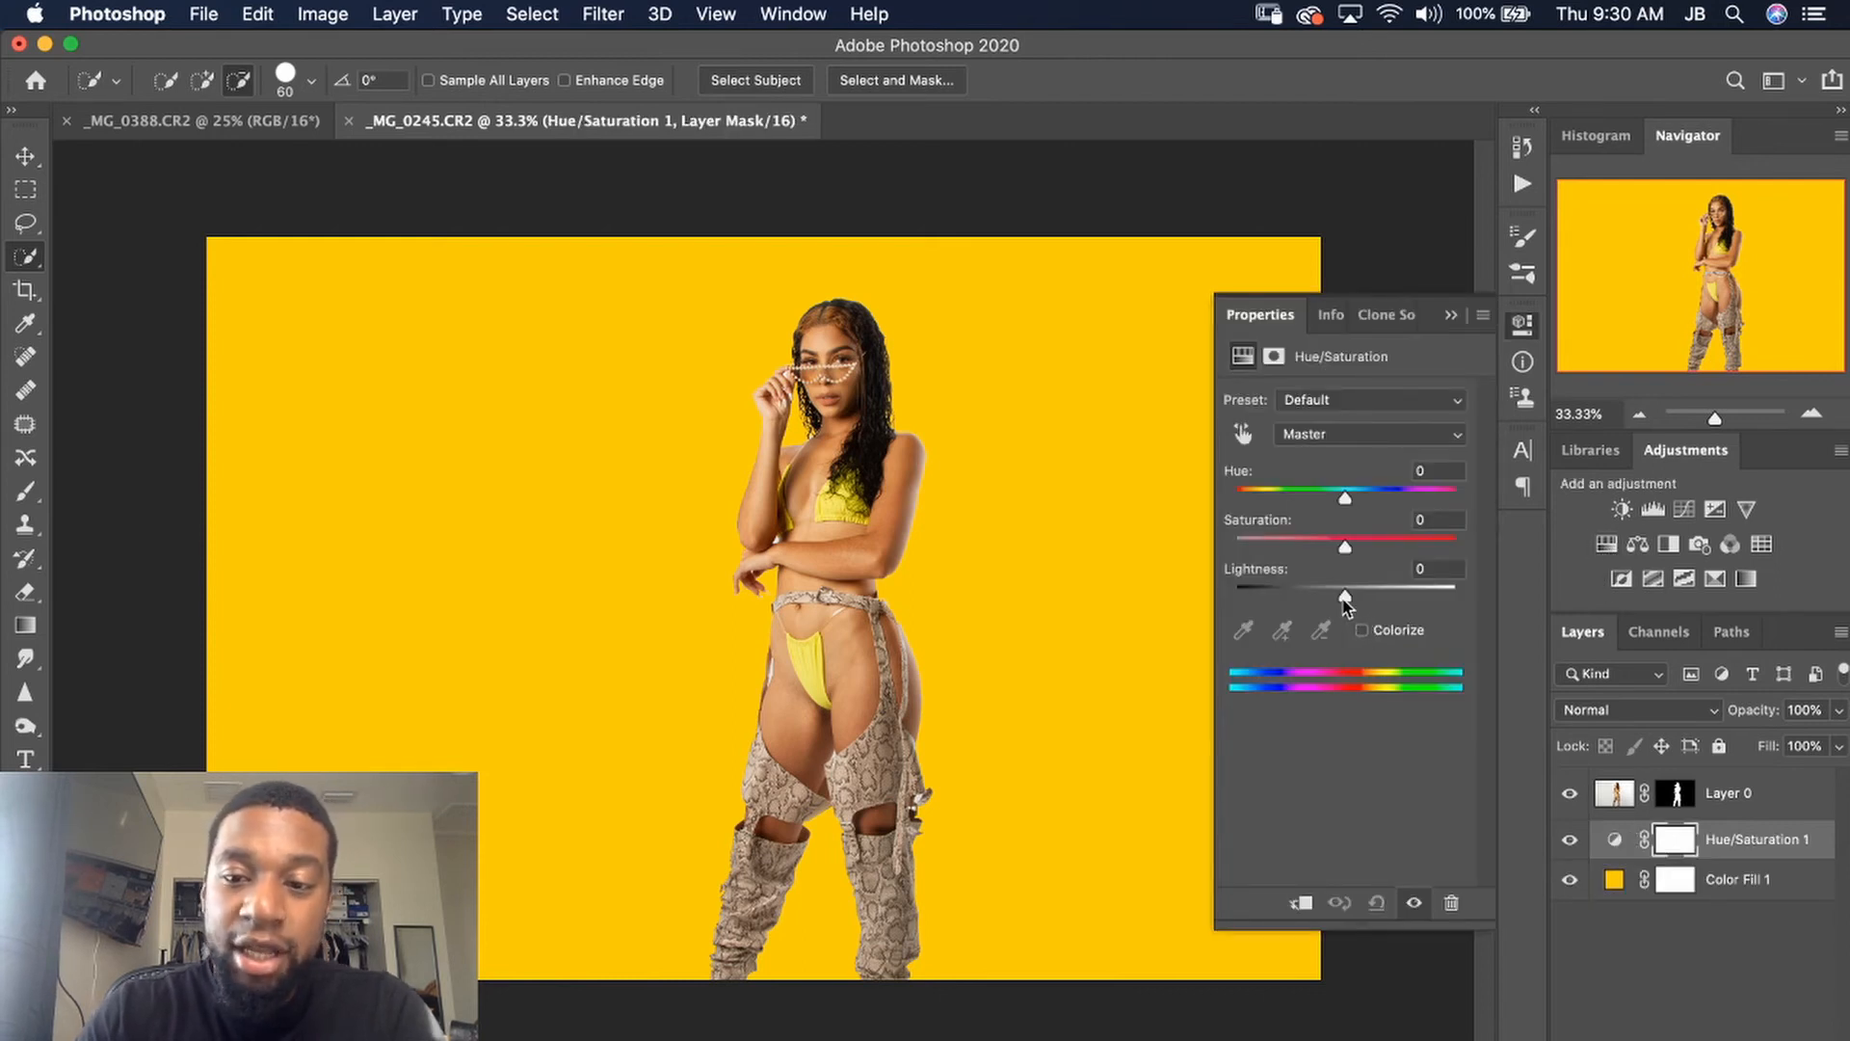
{"action": "left_click_drag", "start_coordinate": [1345, 598], "coordinate": [1311, 555]}
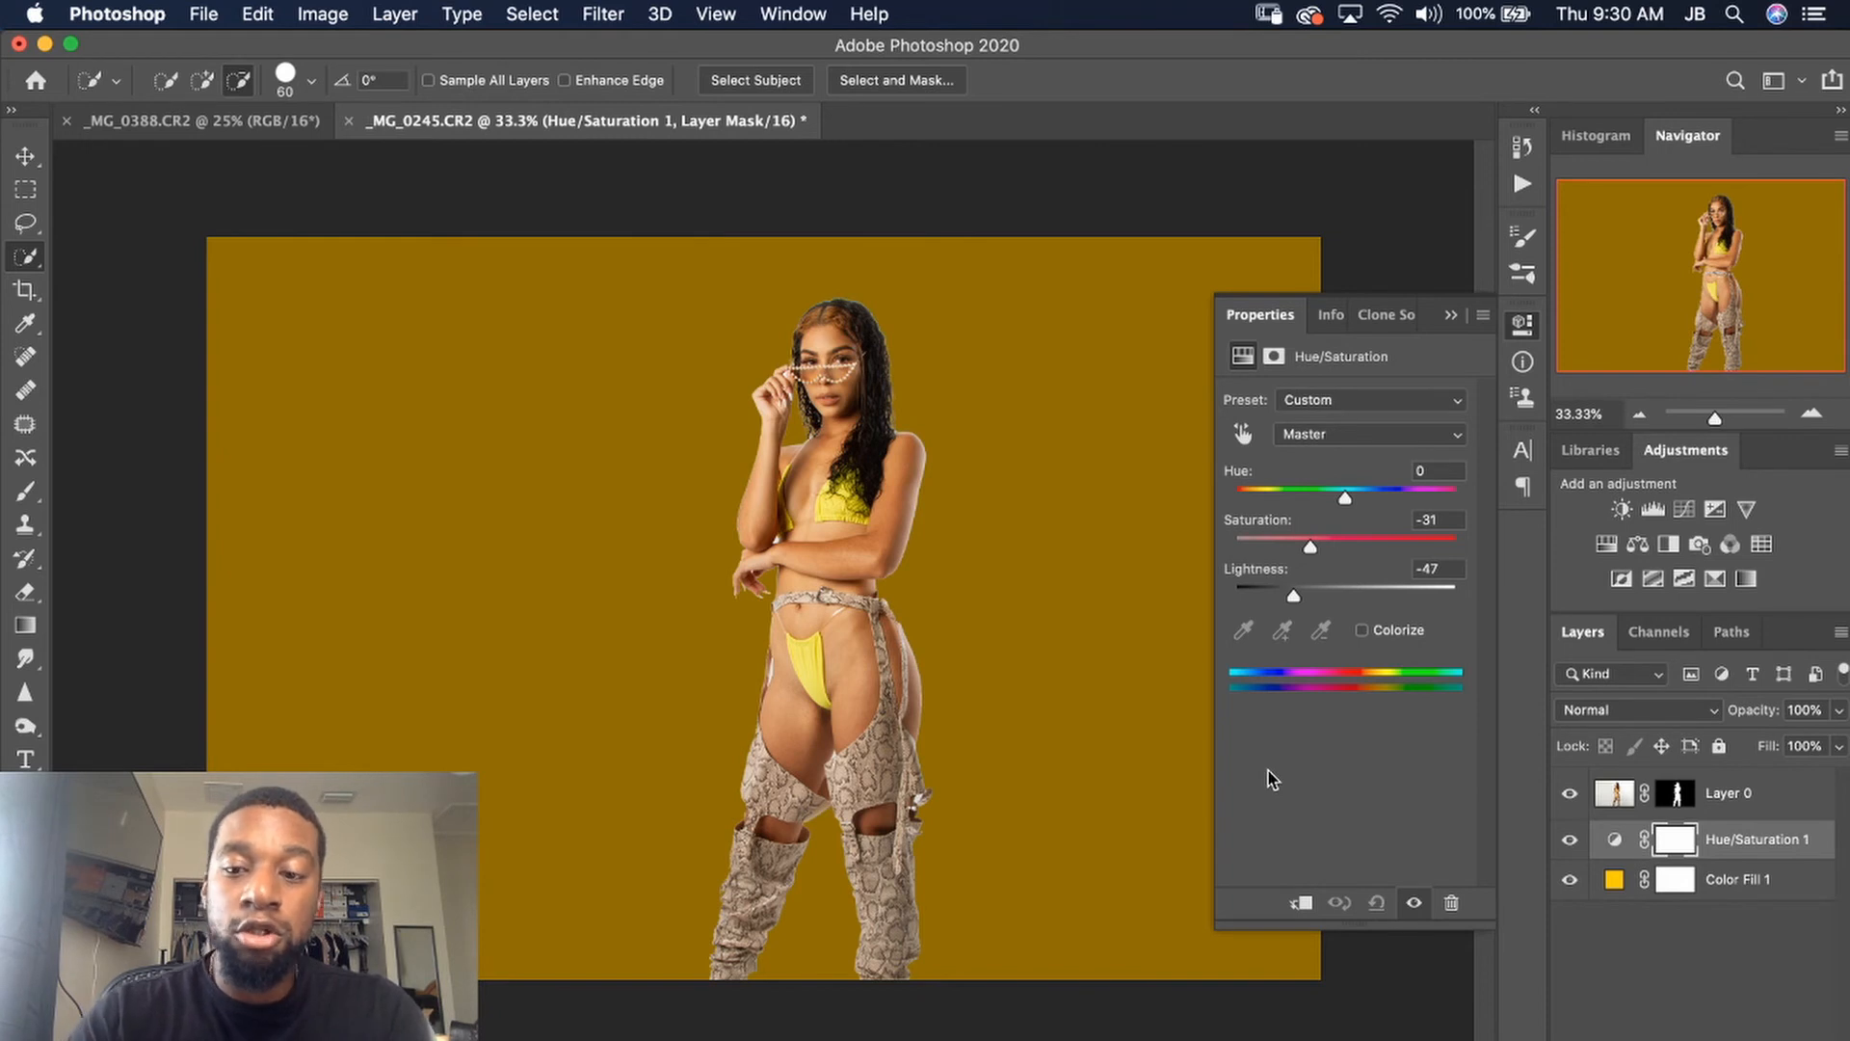
{"action": "left_click", "coordinate": [1451, 319]}
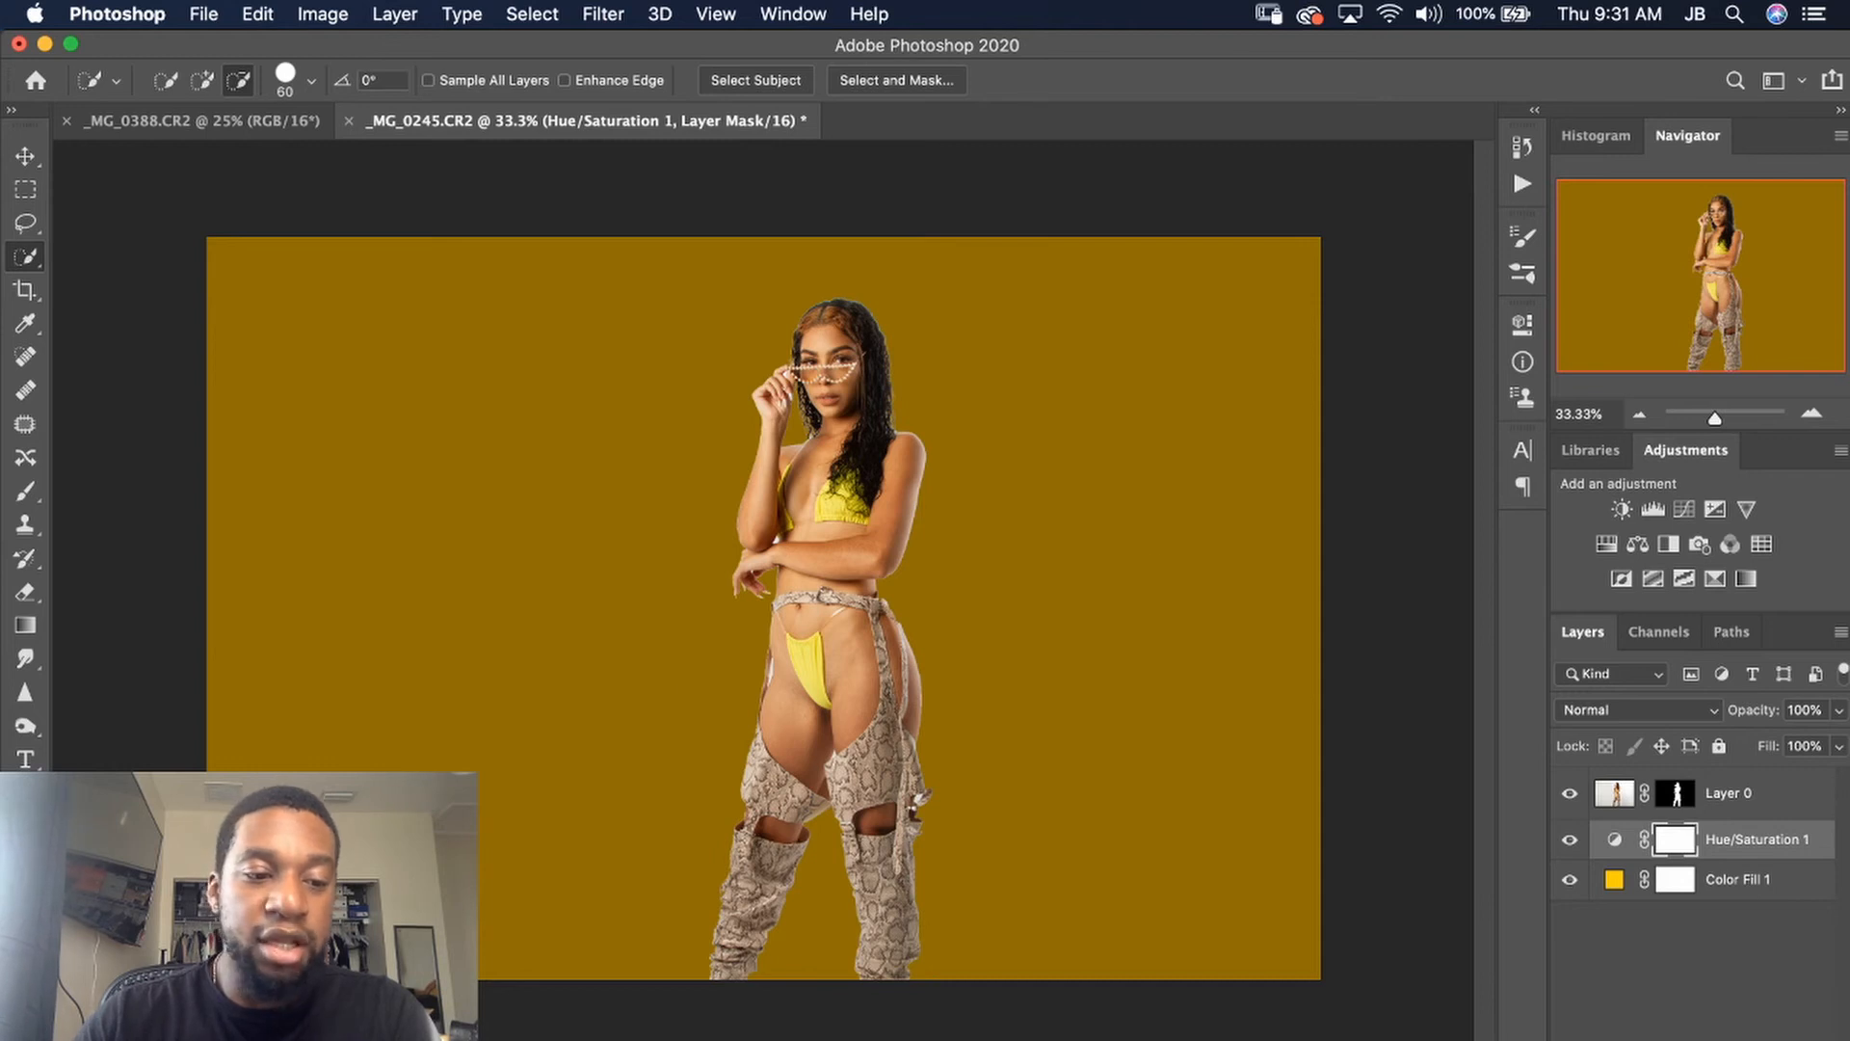
- Draw a tall elliptical marquee selection from above the model's head past the photo's lower edge, centred around her
{"action": "left_click", "coordinate": [25, 925]}
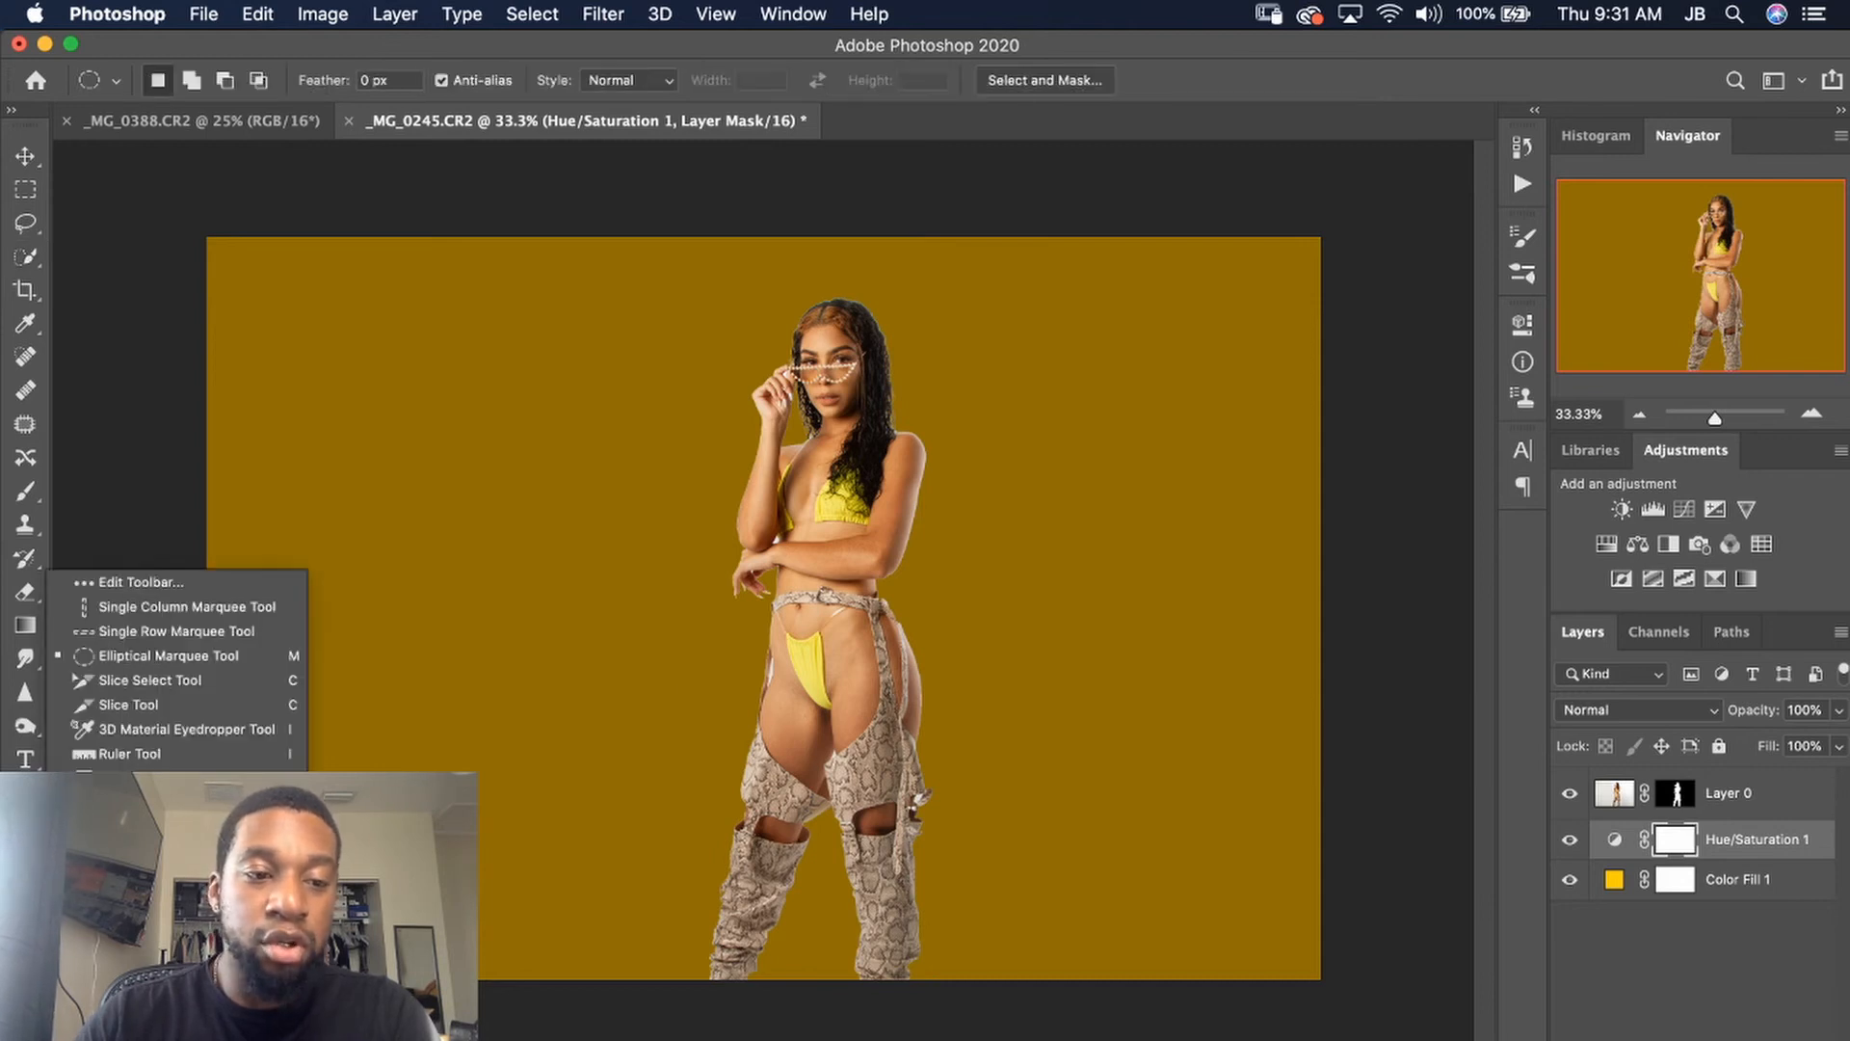
{"action": "left_click", "coordinate": [165, 663]}
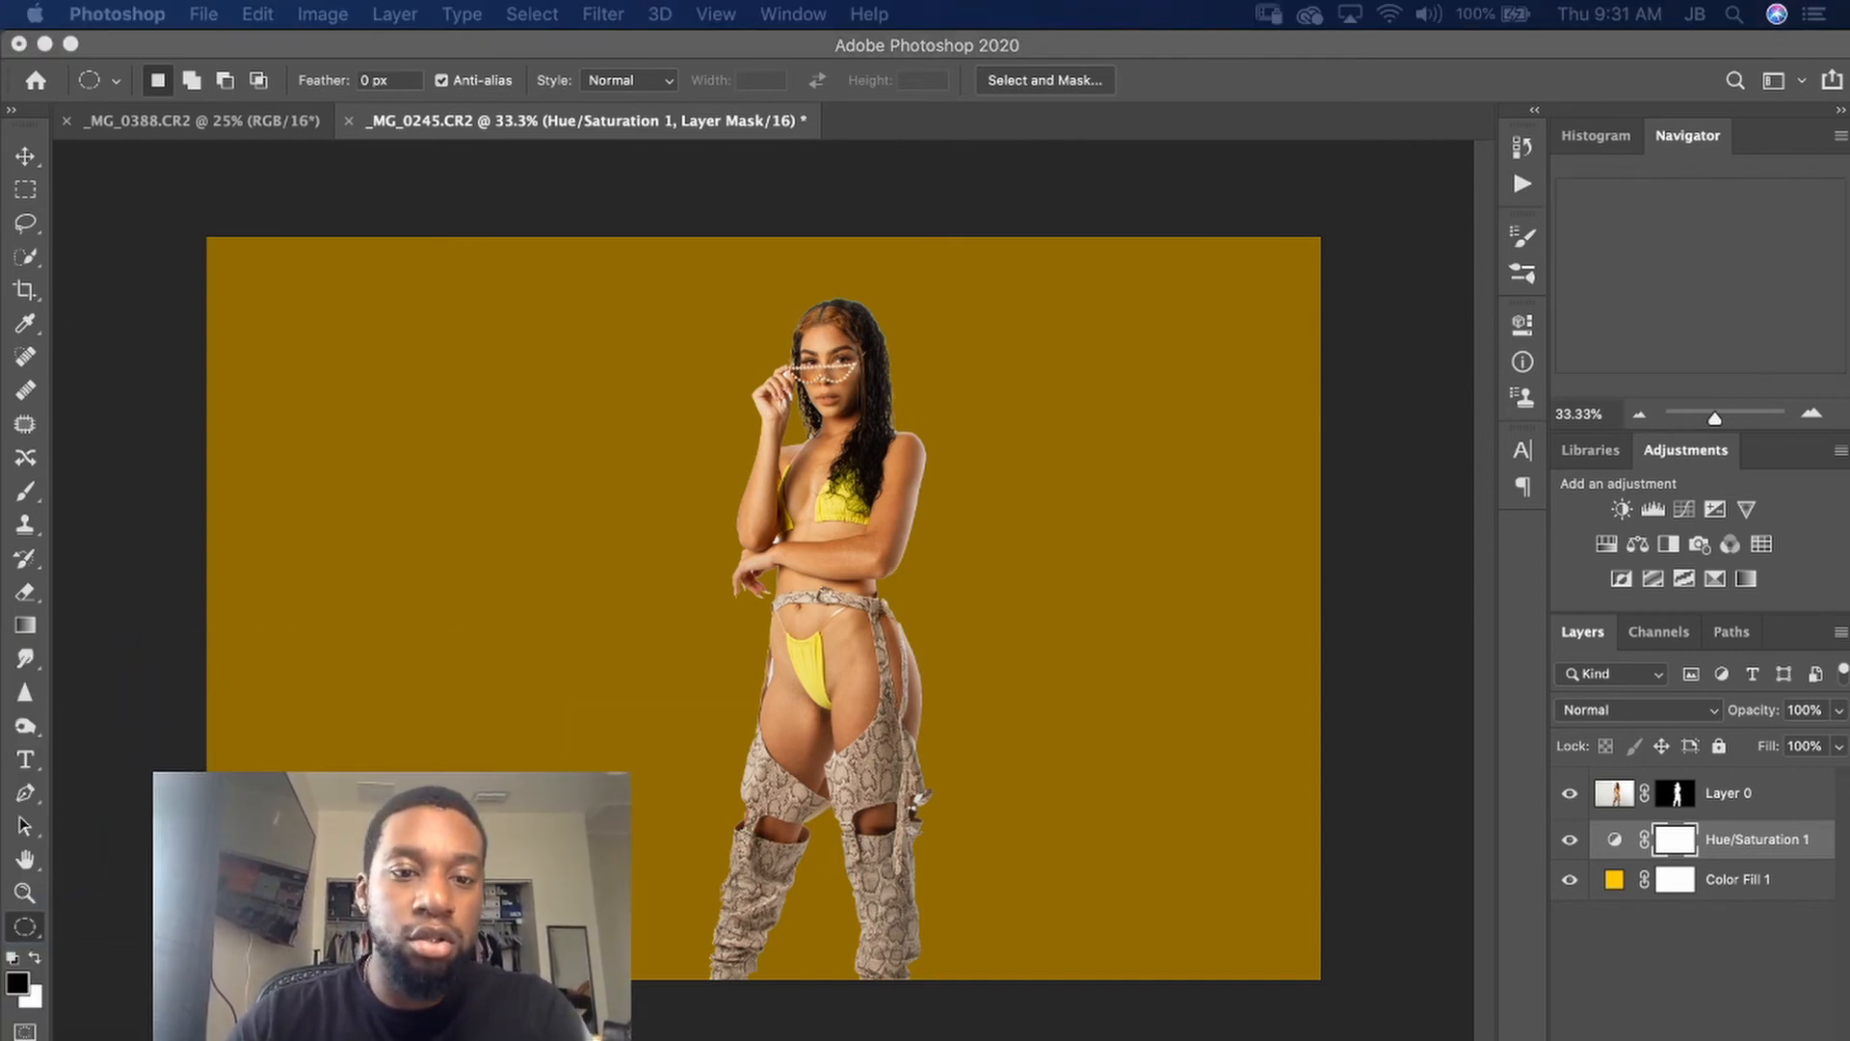
{"action": "left_click", "coordinate": [35, 937]}
{"action": "right_click", "coordinate": [34, 933]}
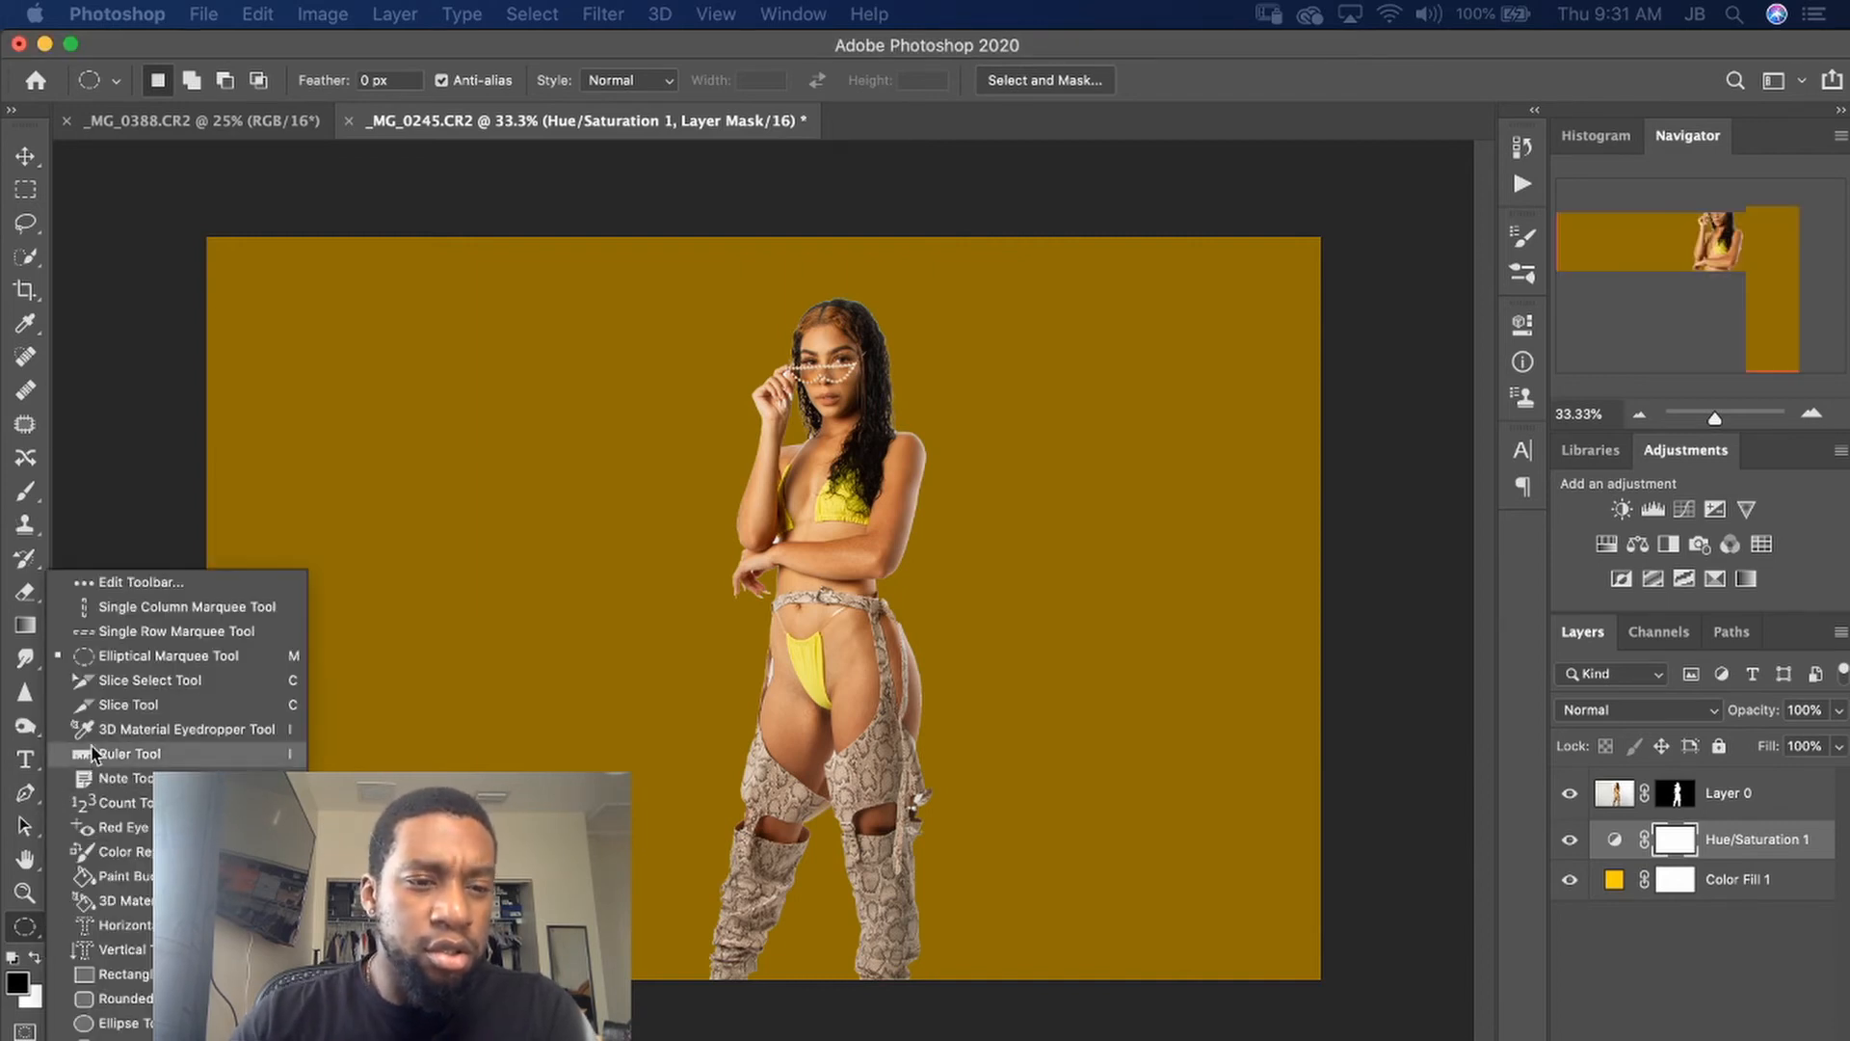
{"action": "left_click", "coordinate": [188, 663]}
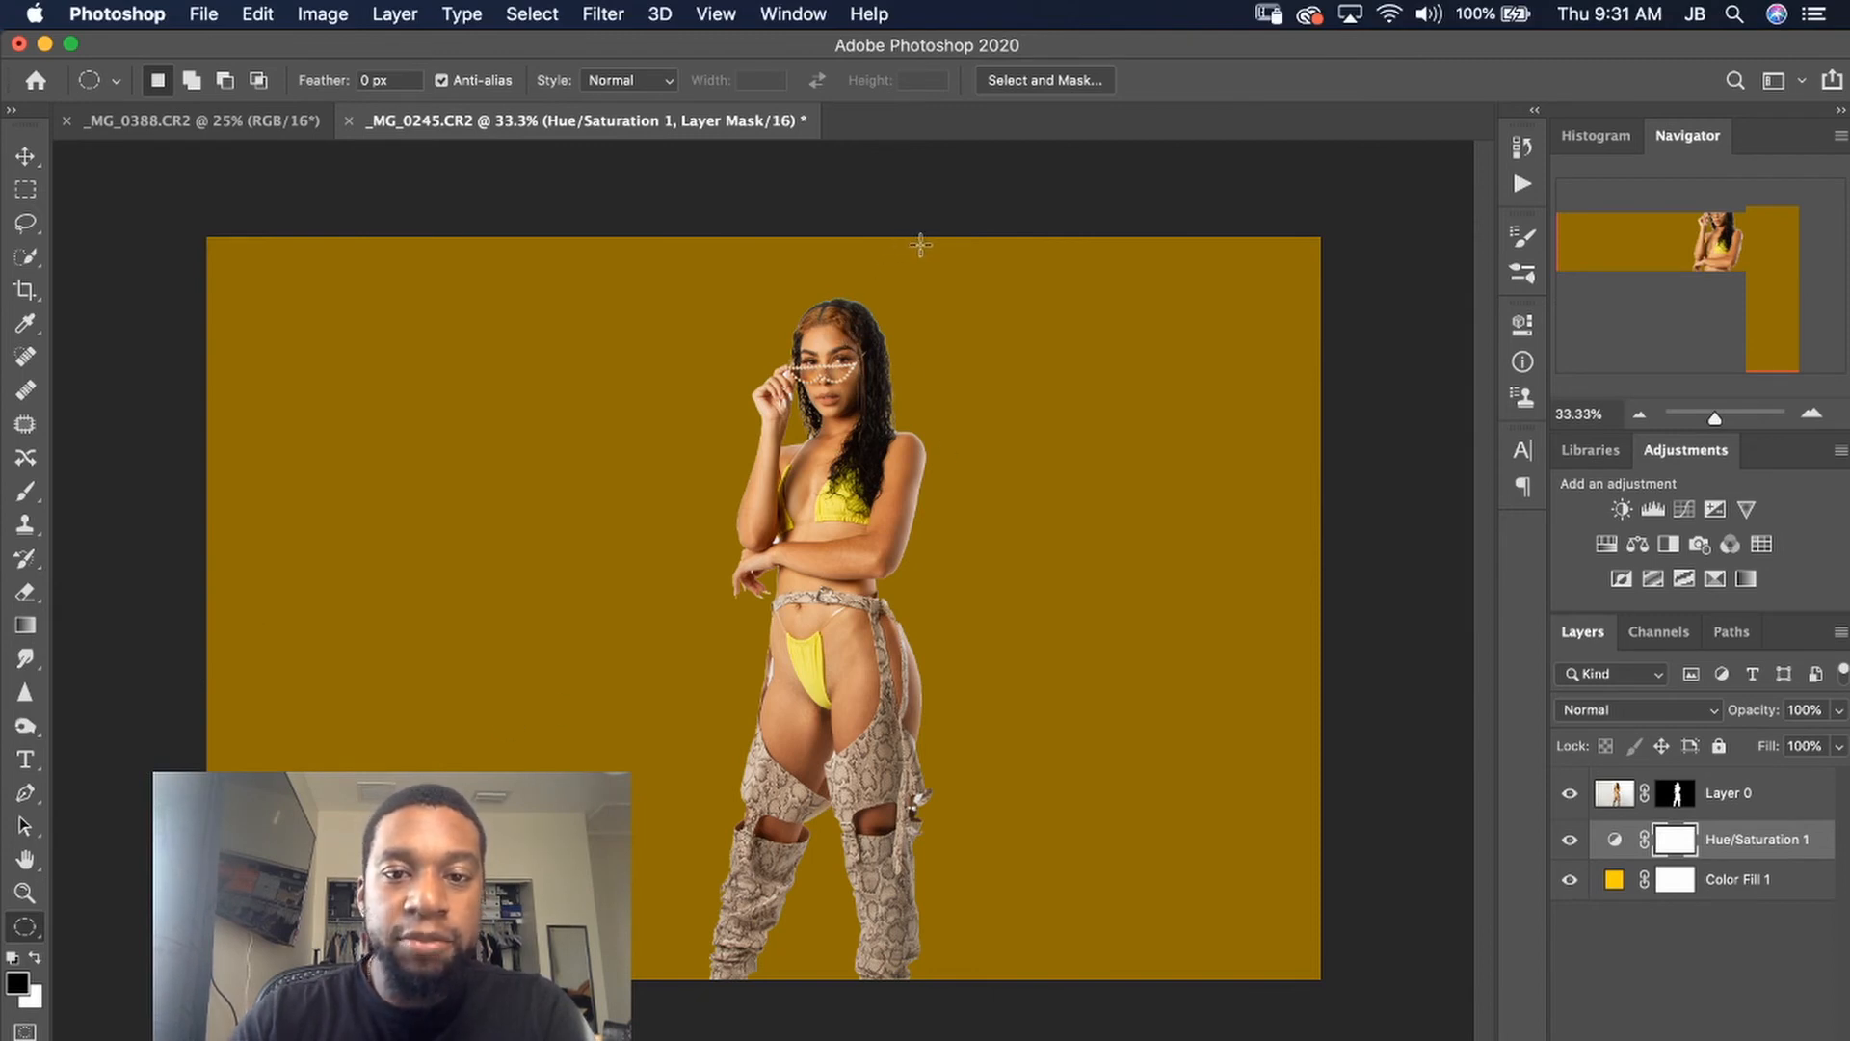
{"action": "left_click_drag", "start_coordinate": [921, 249], "coordinate": [436, 1036]}
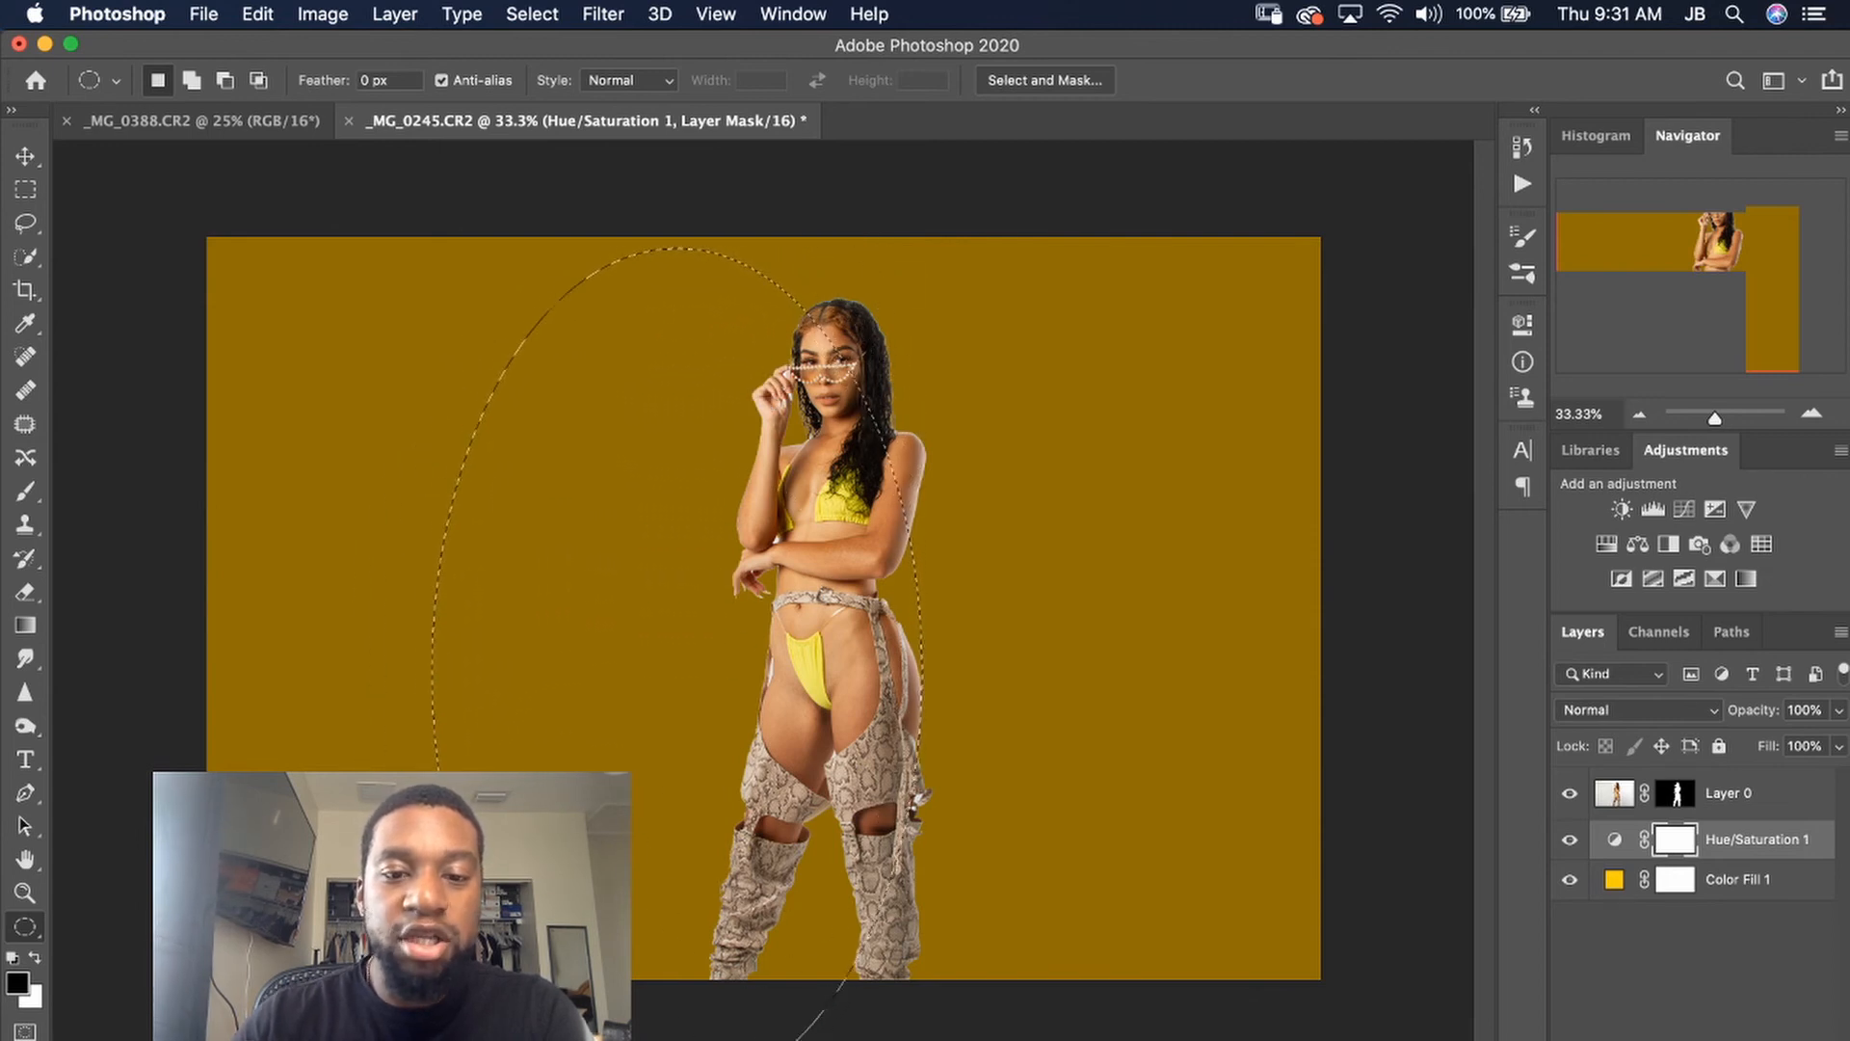
{"action": "key", "text": "super+d"}
{"action": "left_click_drag", "start_coordinate": [669, 677], "coordinate": [800, 667]}
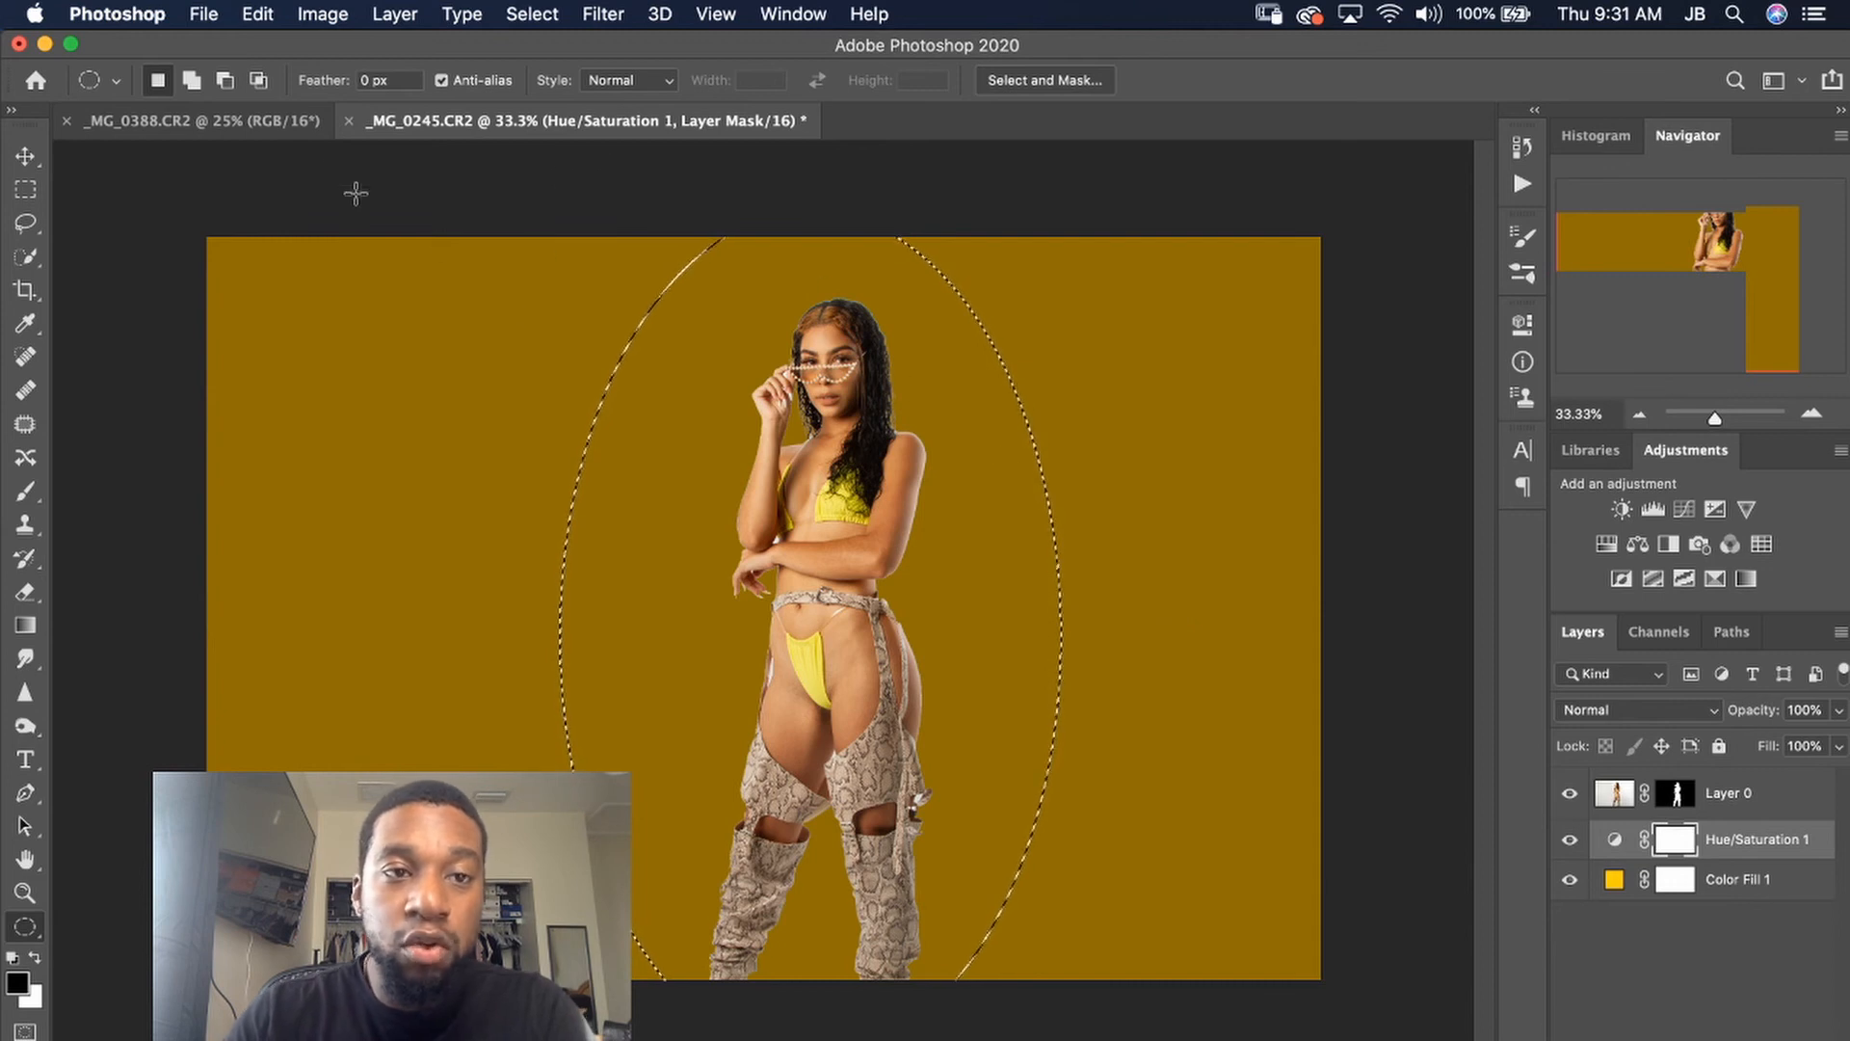
- Fill the ellipse on the Hue/Saturation 1 layer mask with Black at 100% opacity in Normal mode, and clear the selection
{"action": "left_click", "coordinate": [268, 15]}
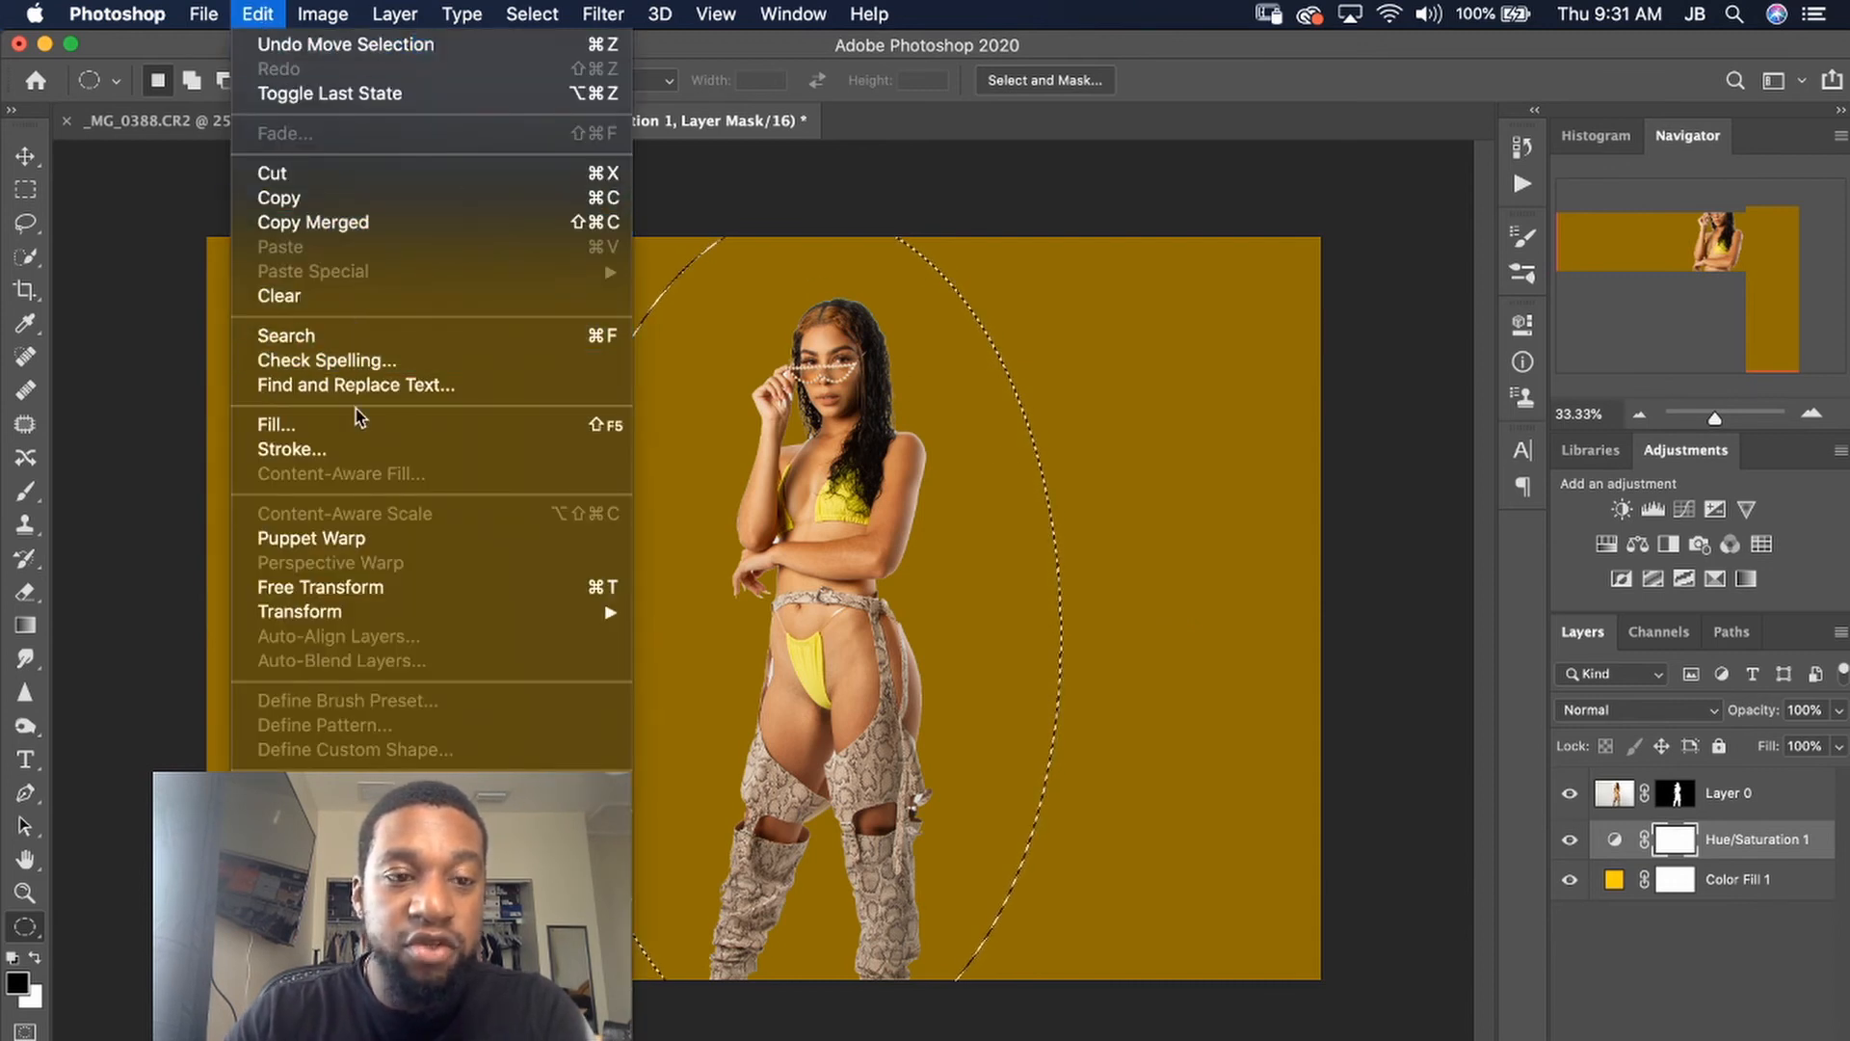
{"action": "left_click", "coordinate": [378, 428]}
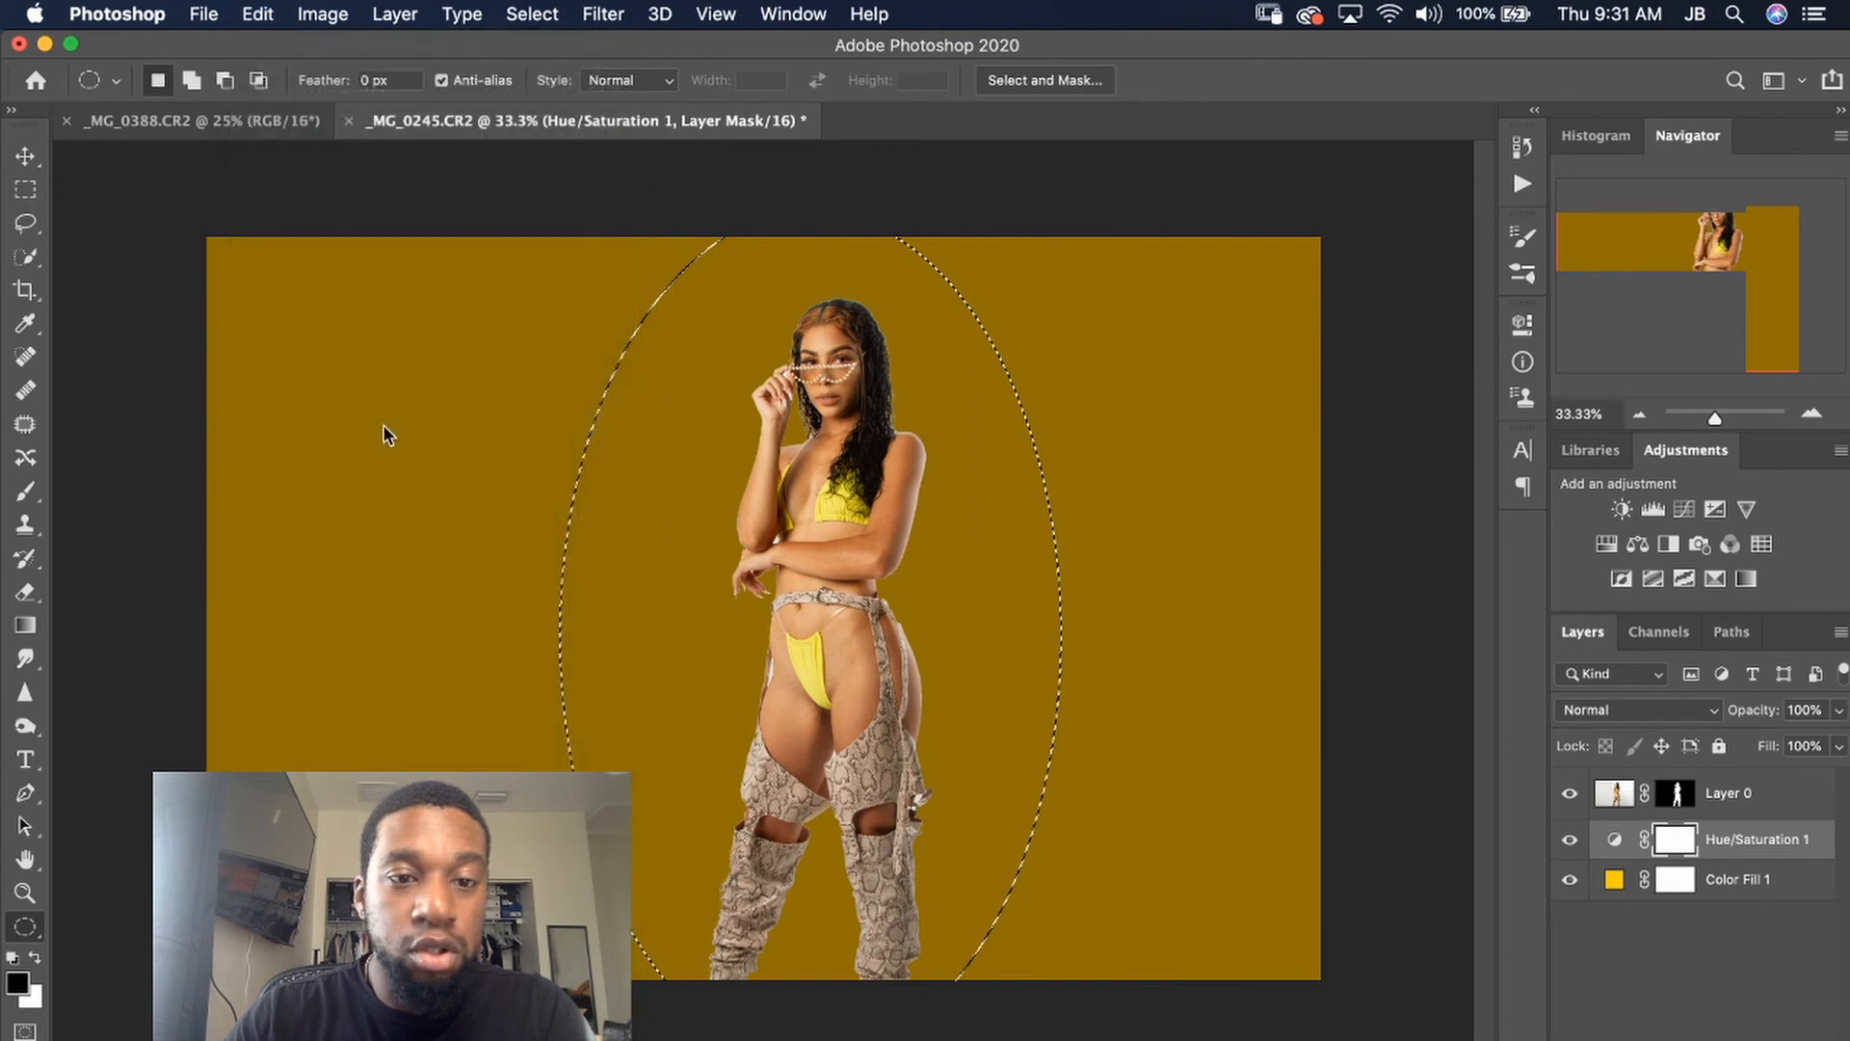
{"action": "left_click", "coordinate": [1027, 445]}
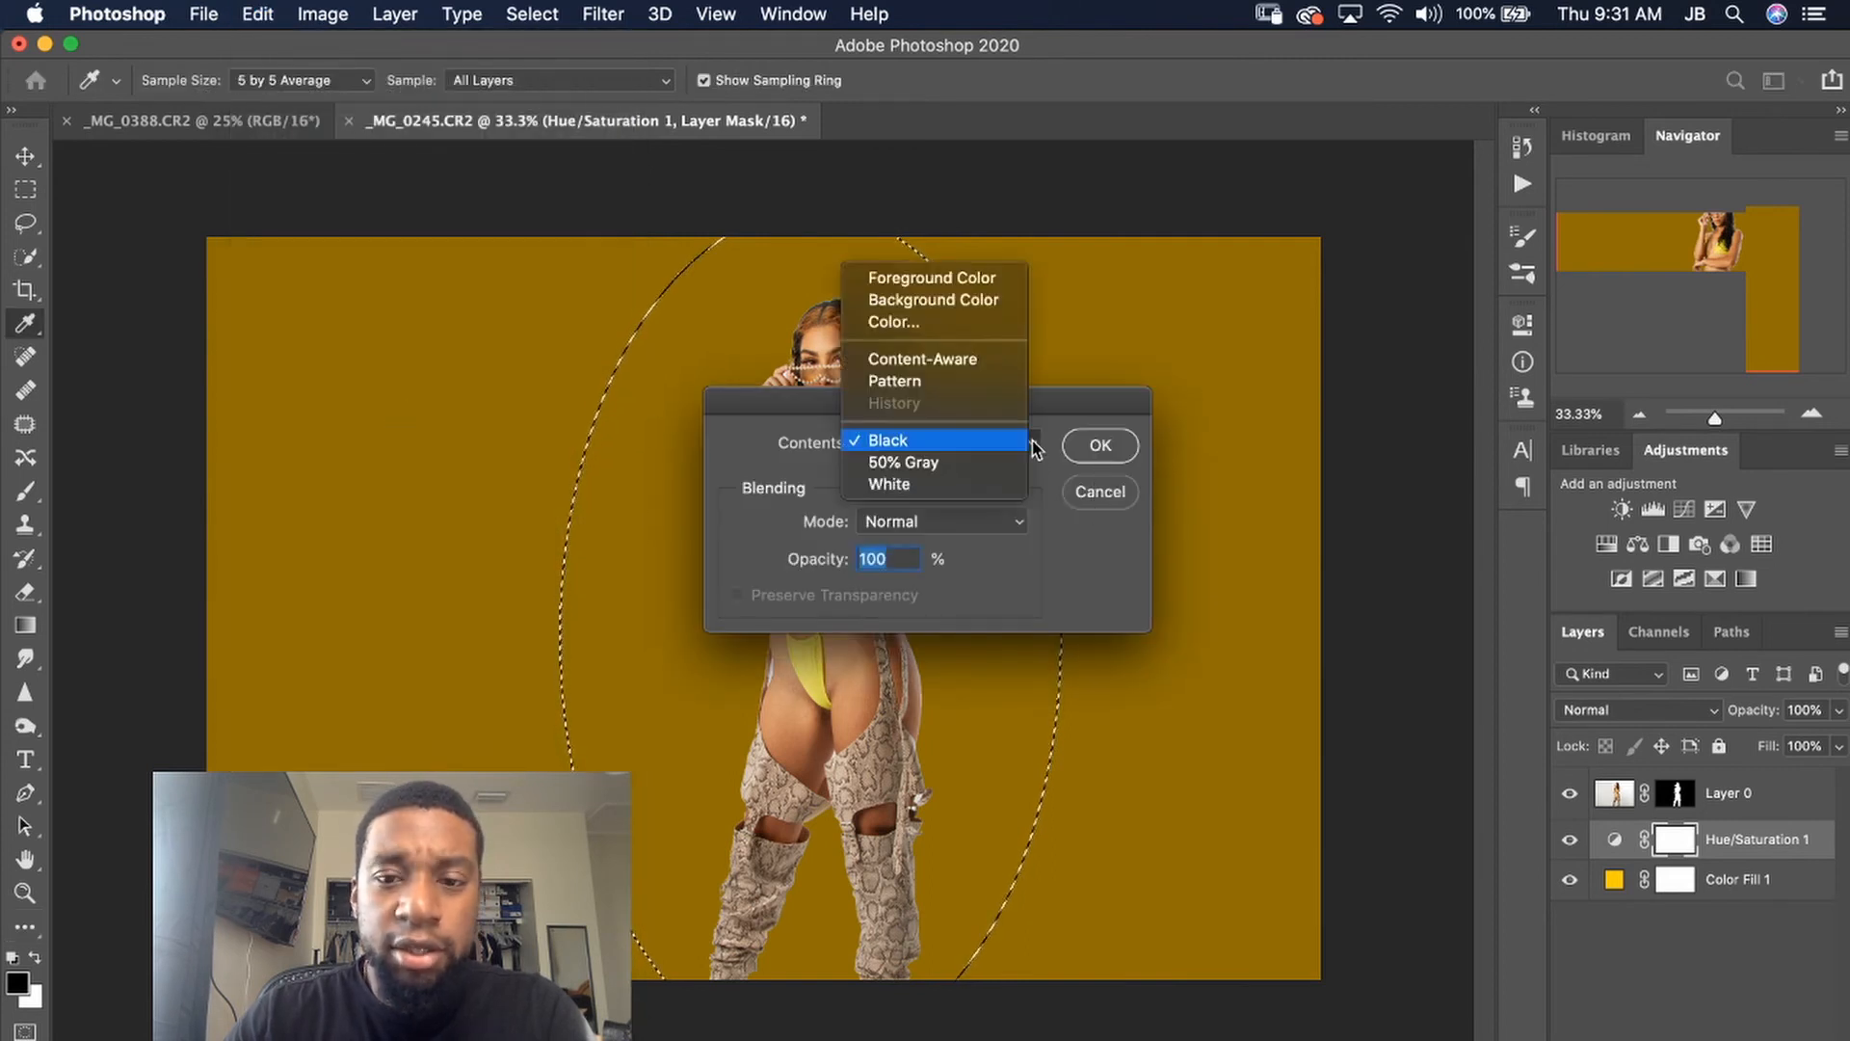
{"action": "left_click", "coordinate": [942, 445]}
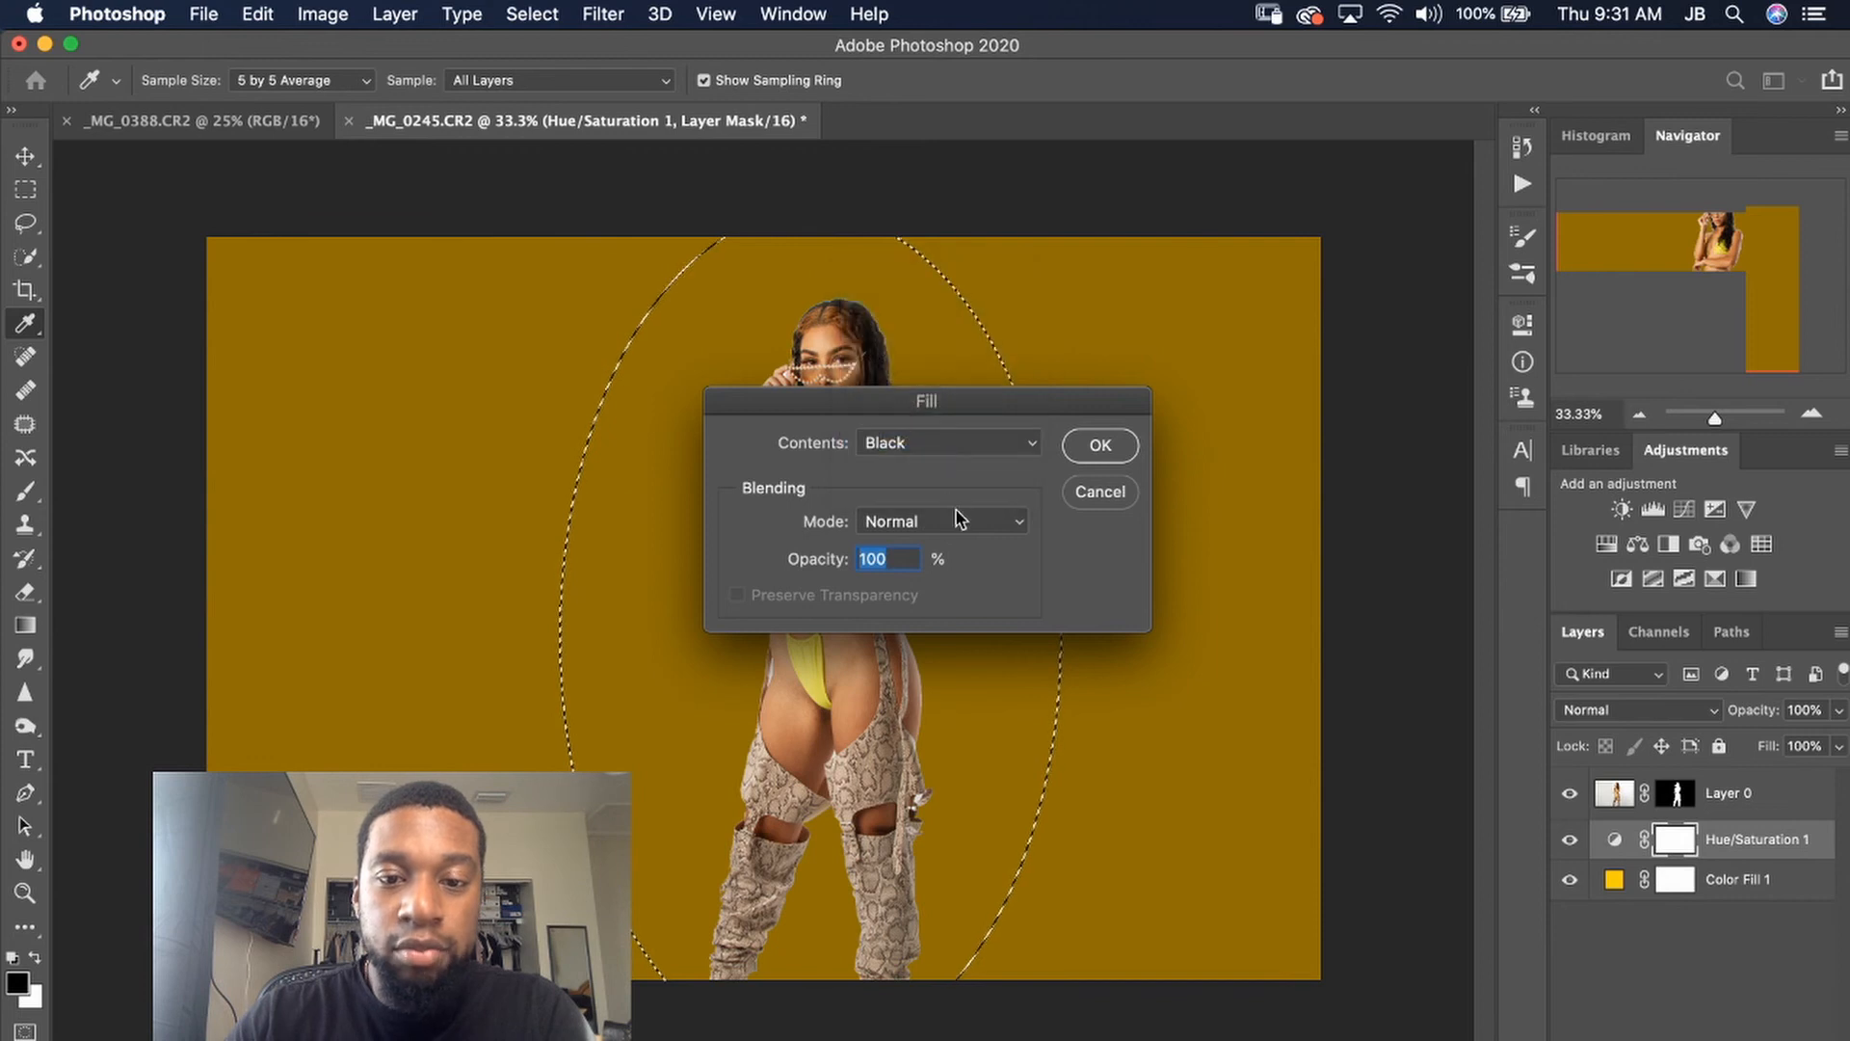
{"action": "left_click", "coordinate": [1100, 445]}
{"action": "key", "text": "m"}
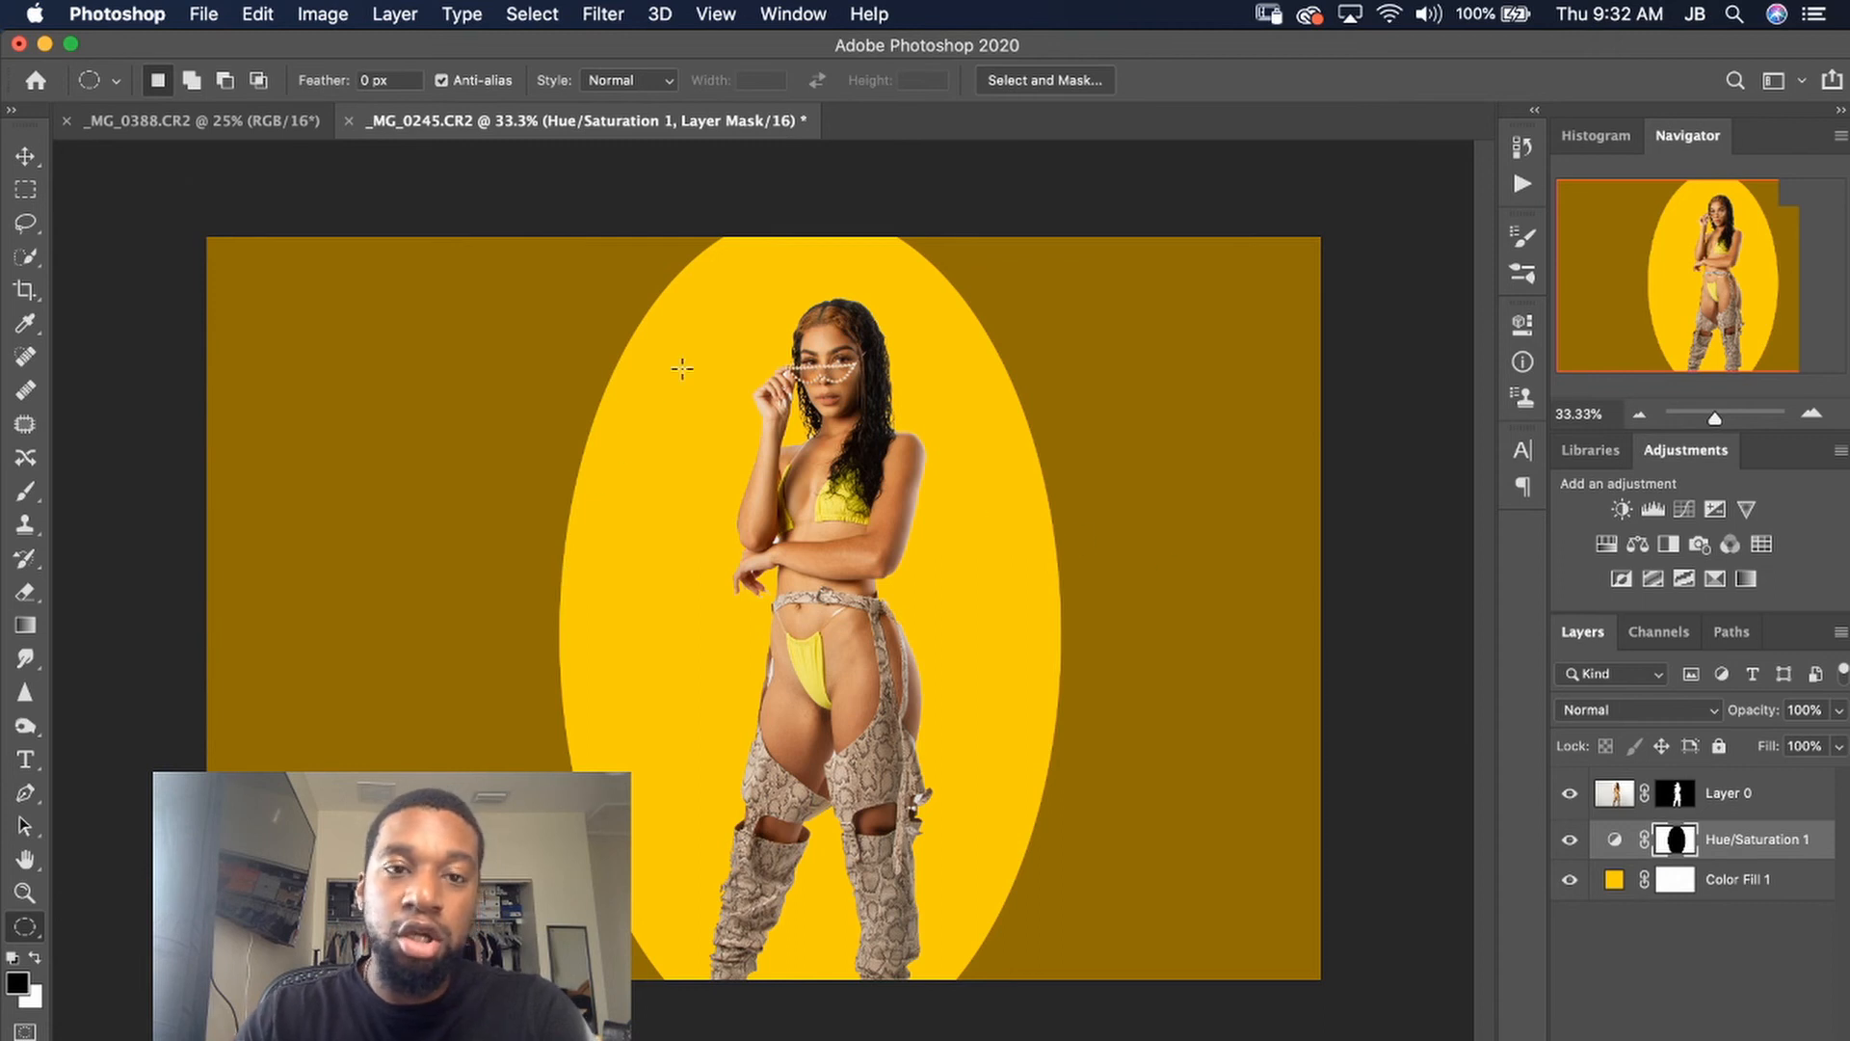
- Soften the ellipse on the Hue/Saturation 1 mask with a Gaussian Blur of 694.3 pixels radius
{"action": "left_click", "coordinate": [607, 13]}
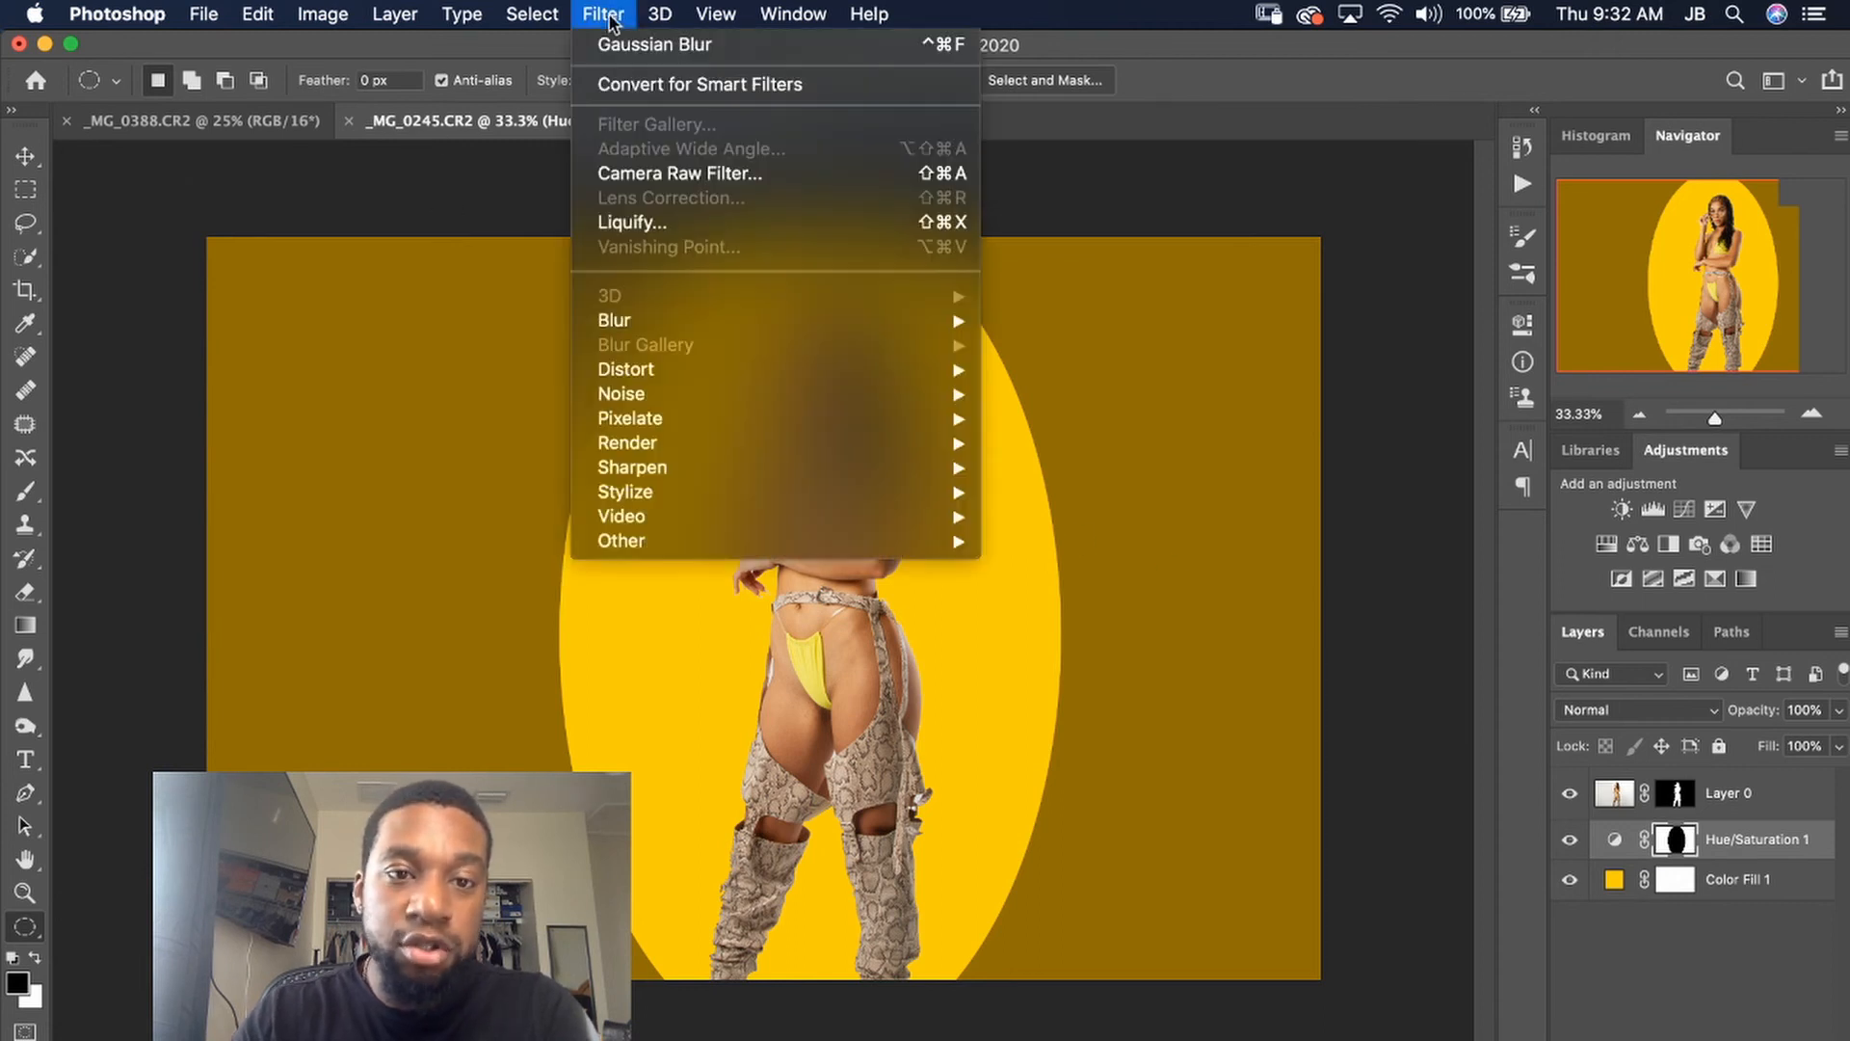
{"action": "mouse_move", "coordinate": [808, 316]}
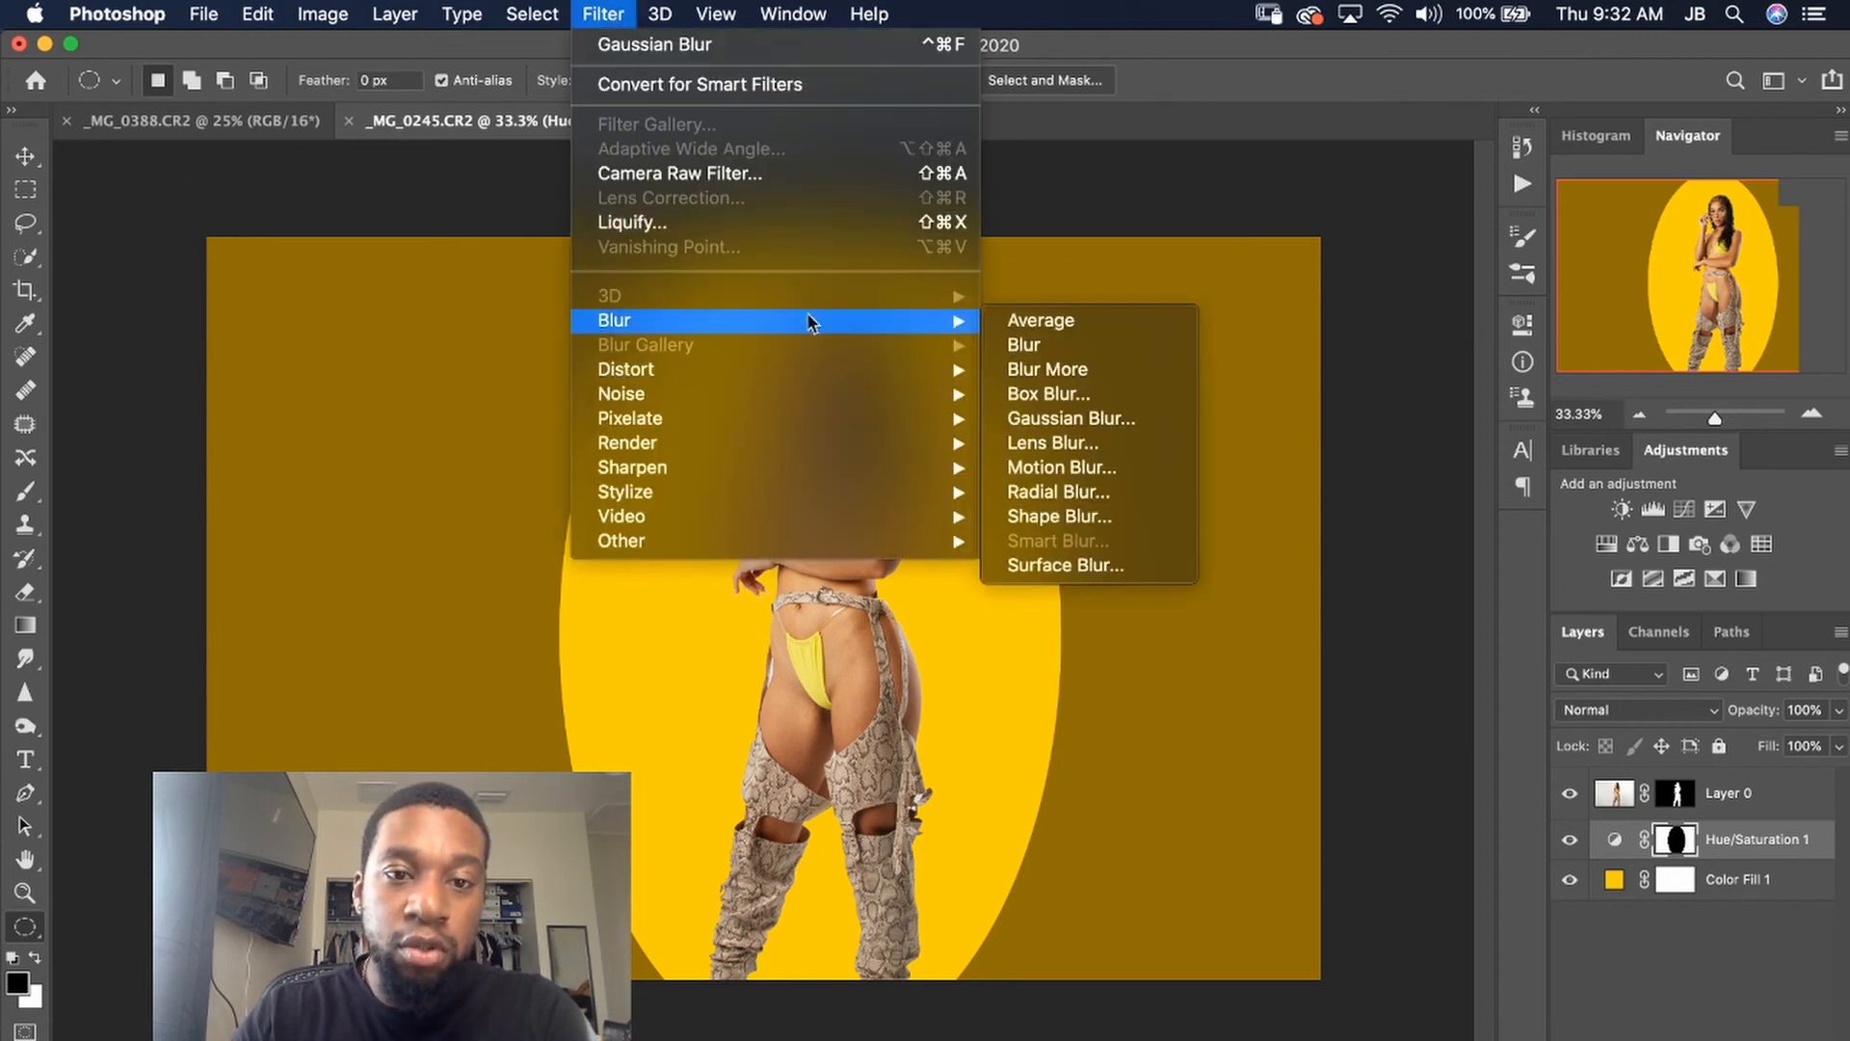
{"action": "left_click", "coordinate": [1071, 418]}
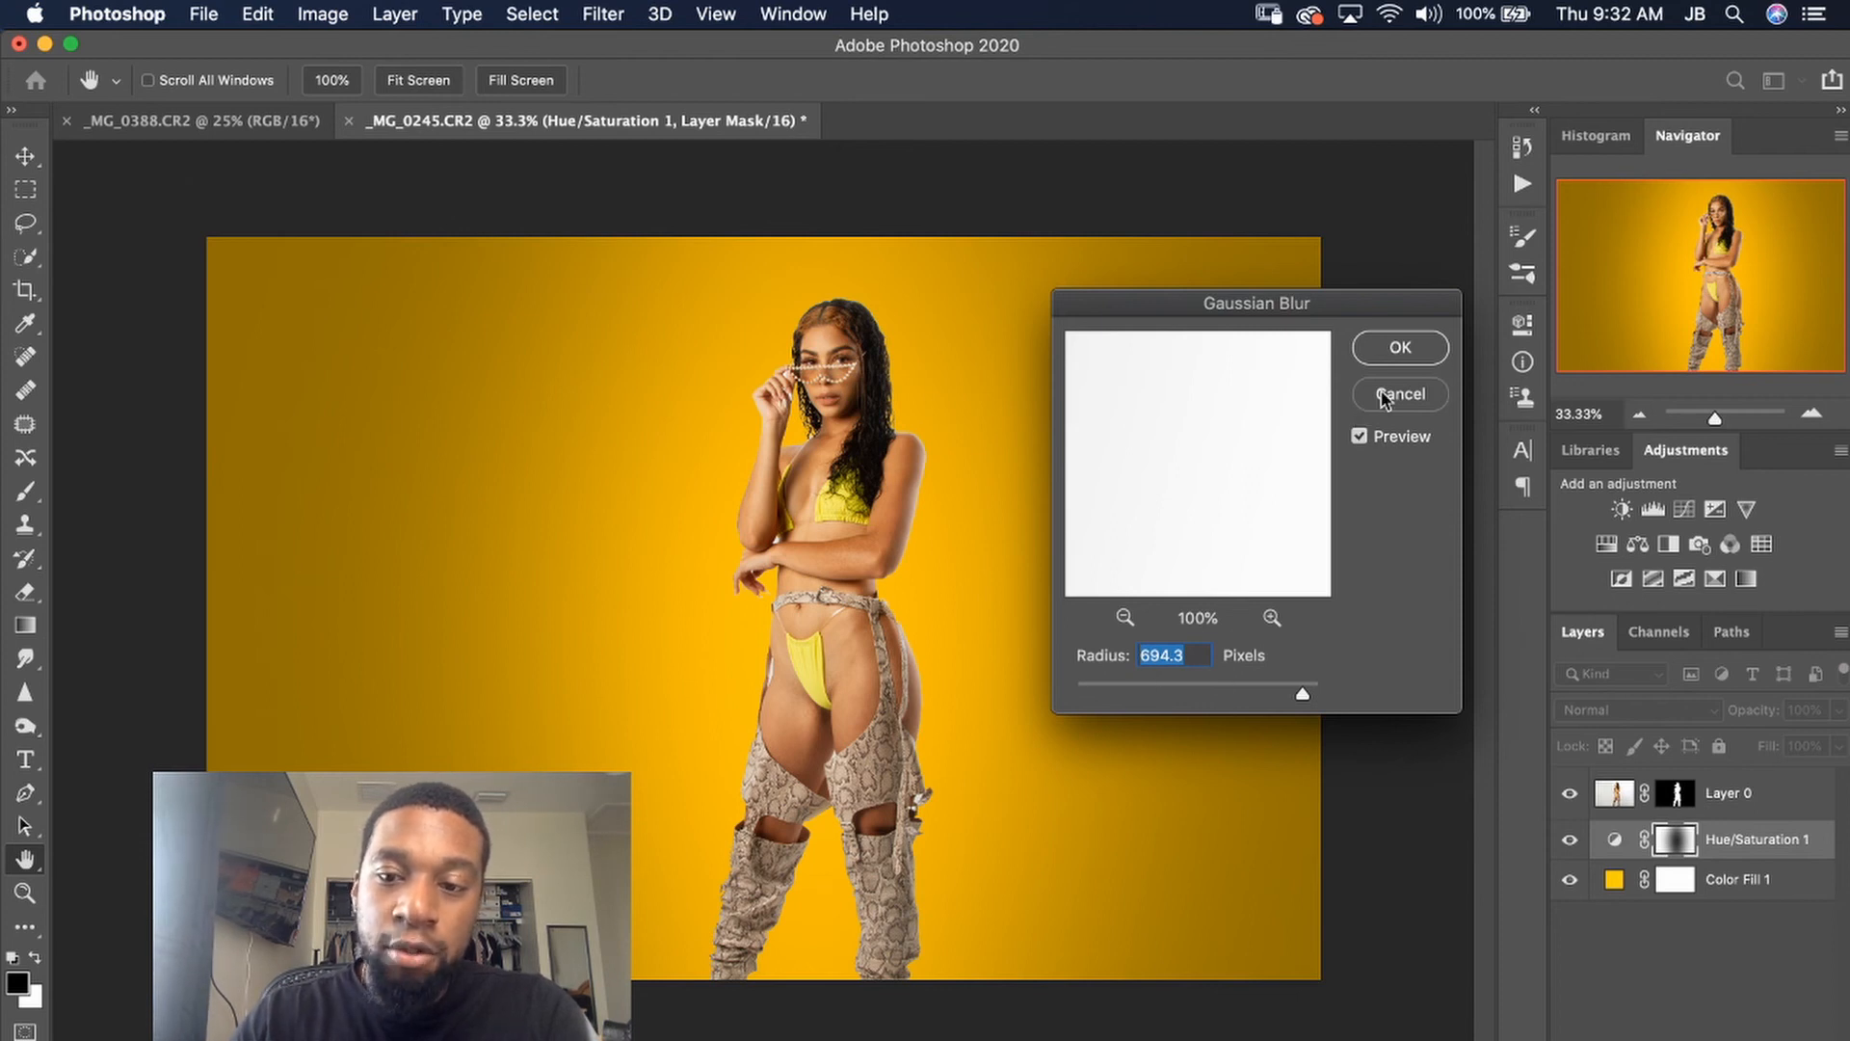
{"action": "left_click", "coordinate": [1424, 357]}
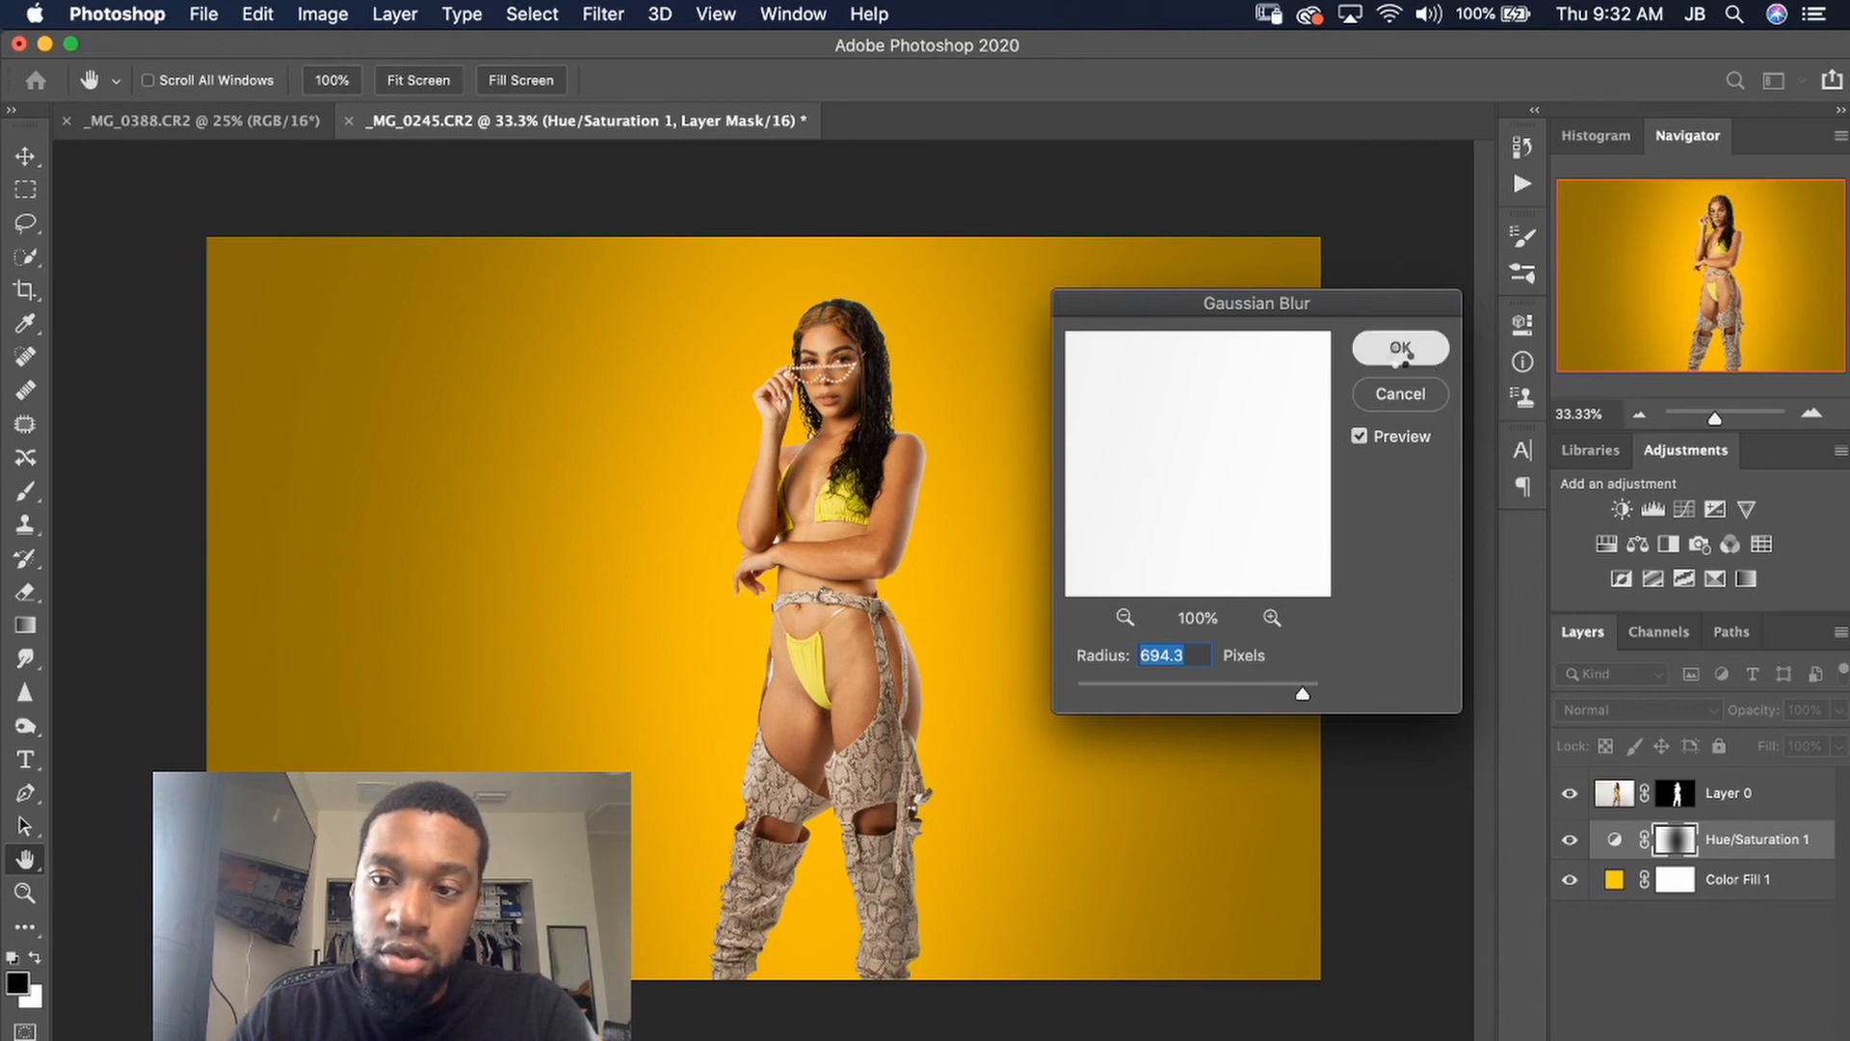
{"action": "left_click", "coordinate": [1403, 357]}
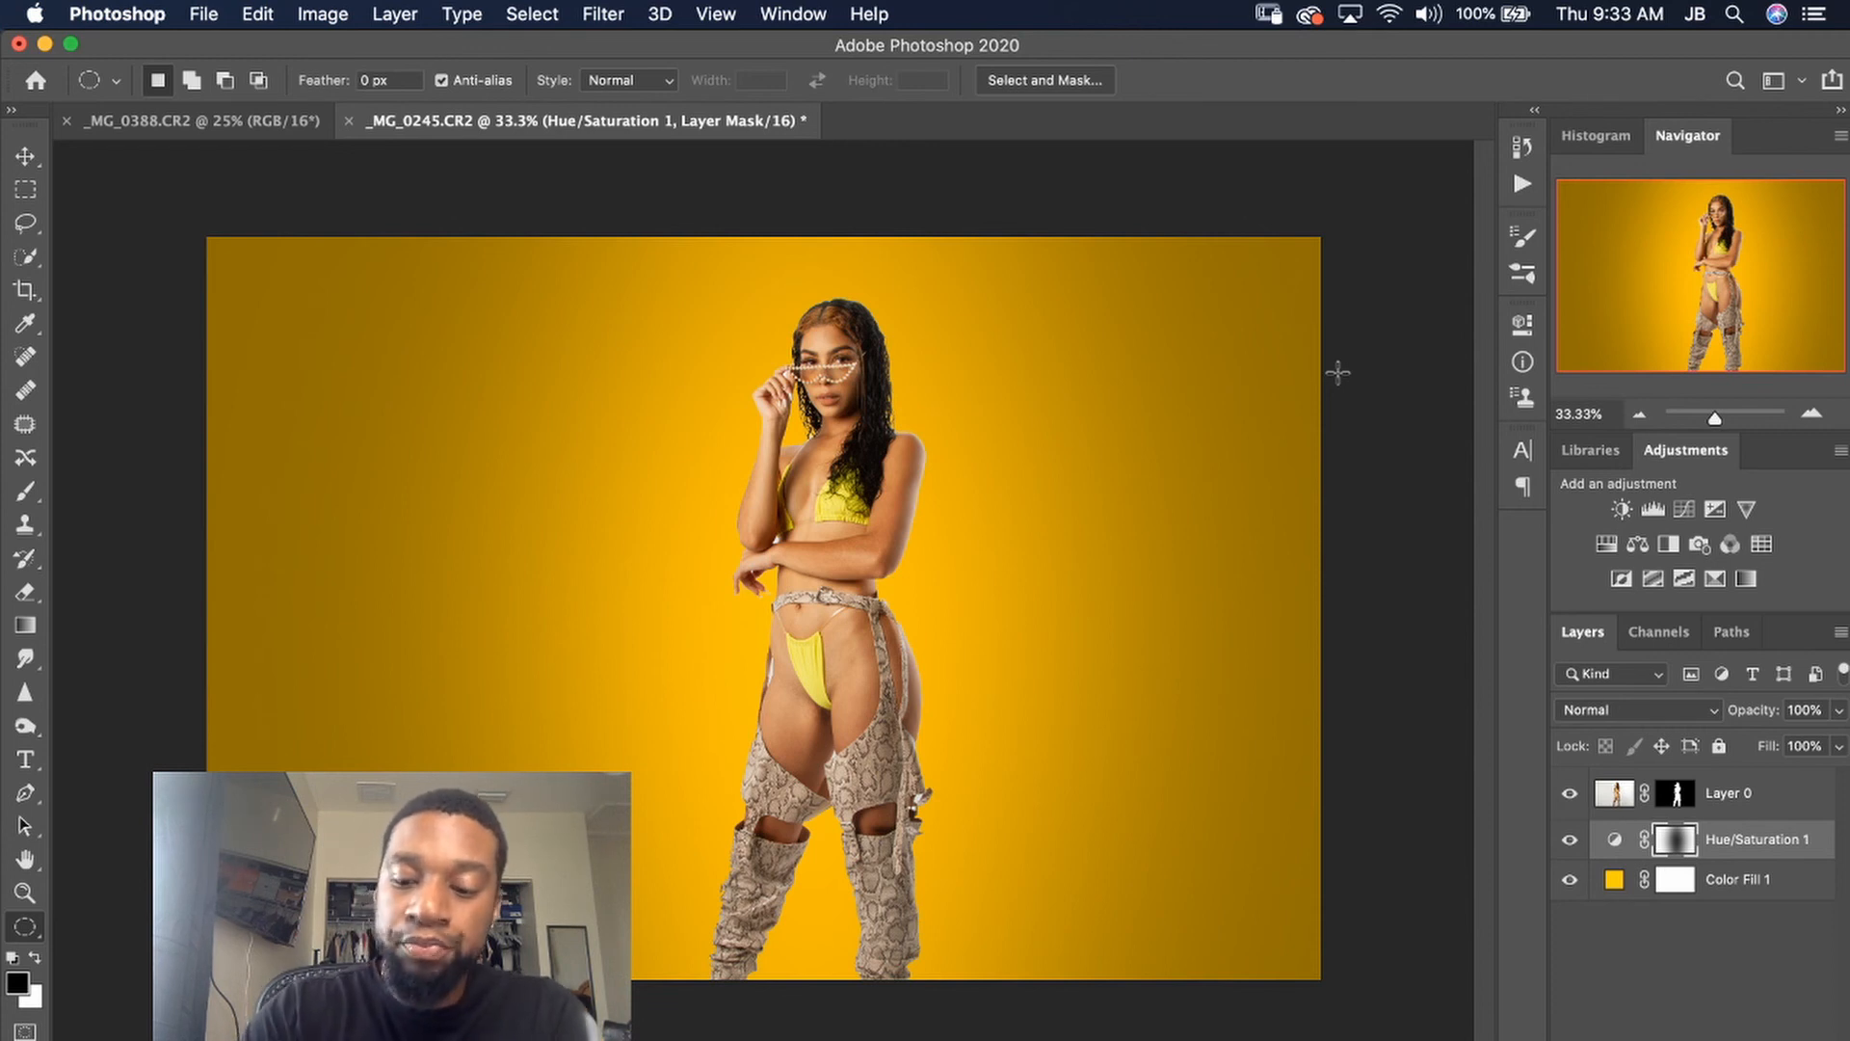
- Inspect the cutout from the belt up to the raised hand for leftover white patches, and activate Layer 0's mask for brushing
{"action": "key", "text": "super+equal"}
{"action": "key", "text": "super+equal"}
{"action": "key", "text": "super+equal"}
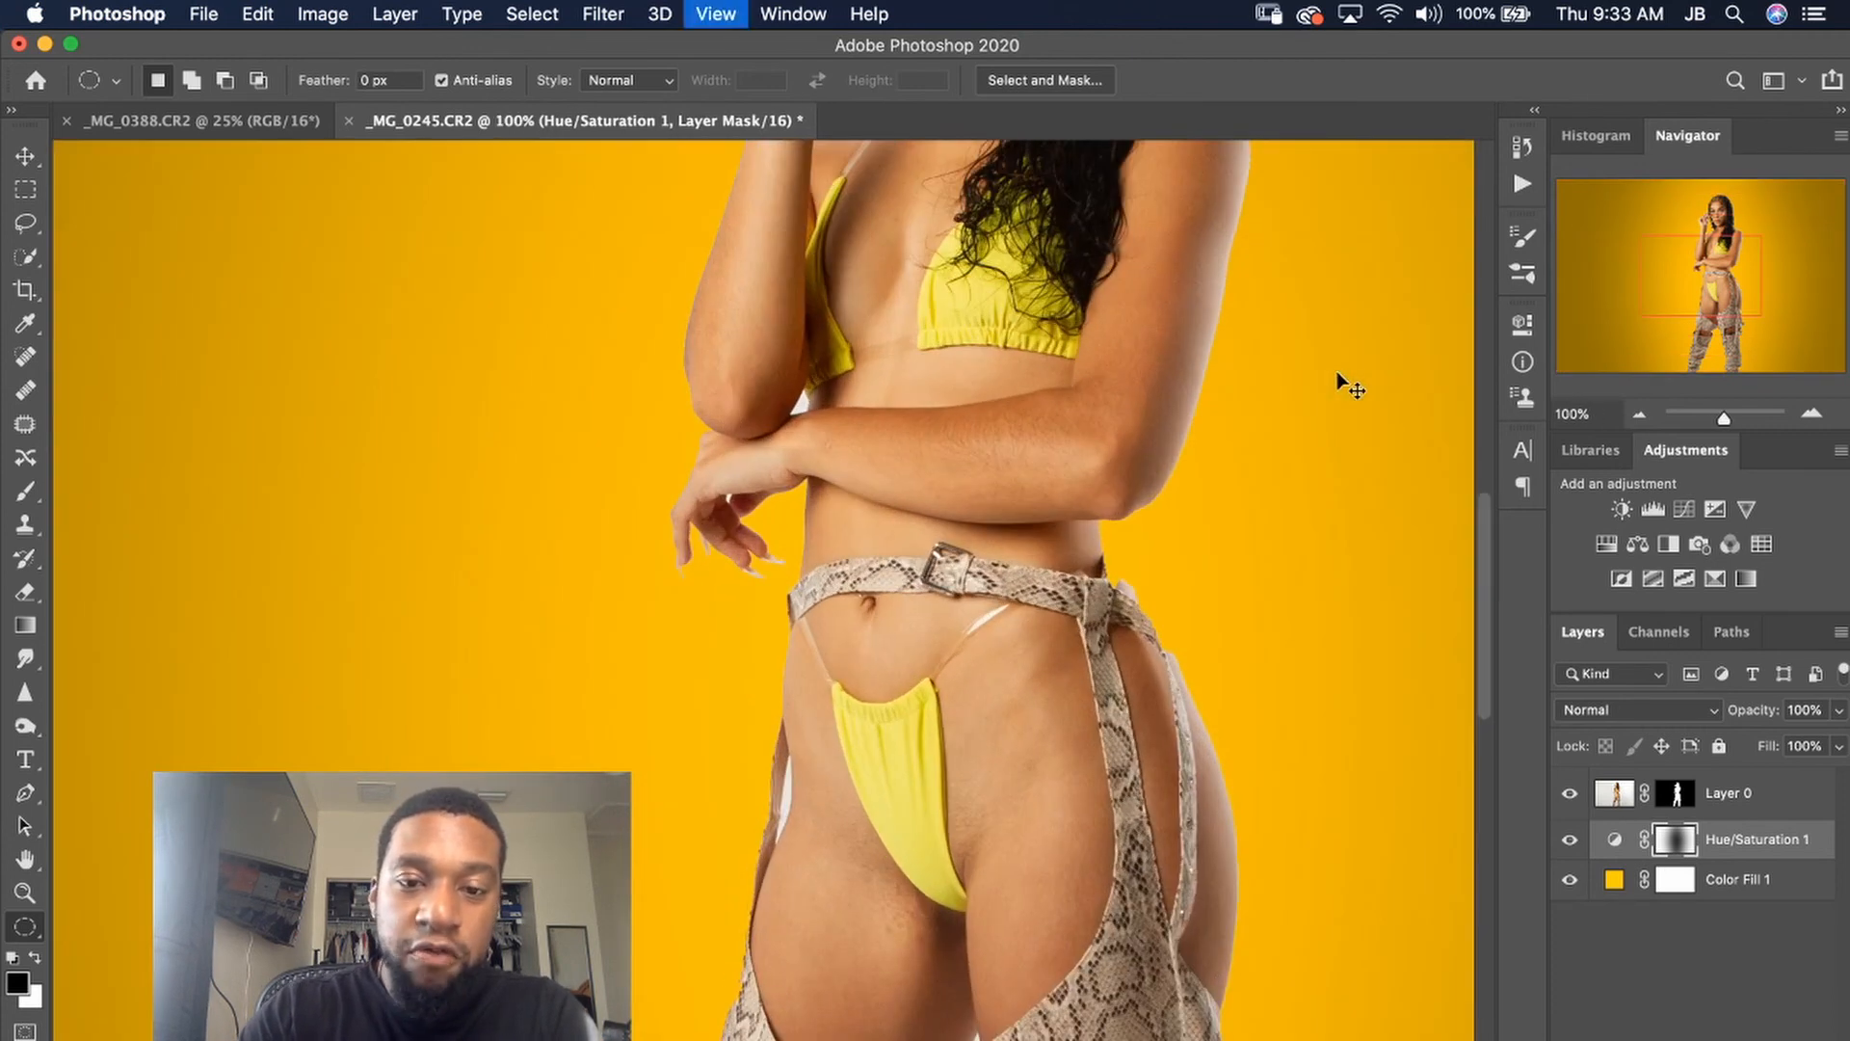
{"action": "key", "text": "super+equal"}
{"action": "scroll", "coordinate": [954, 652], "scroll_direction": "up", "scroll_amount": 10}
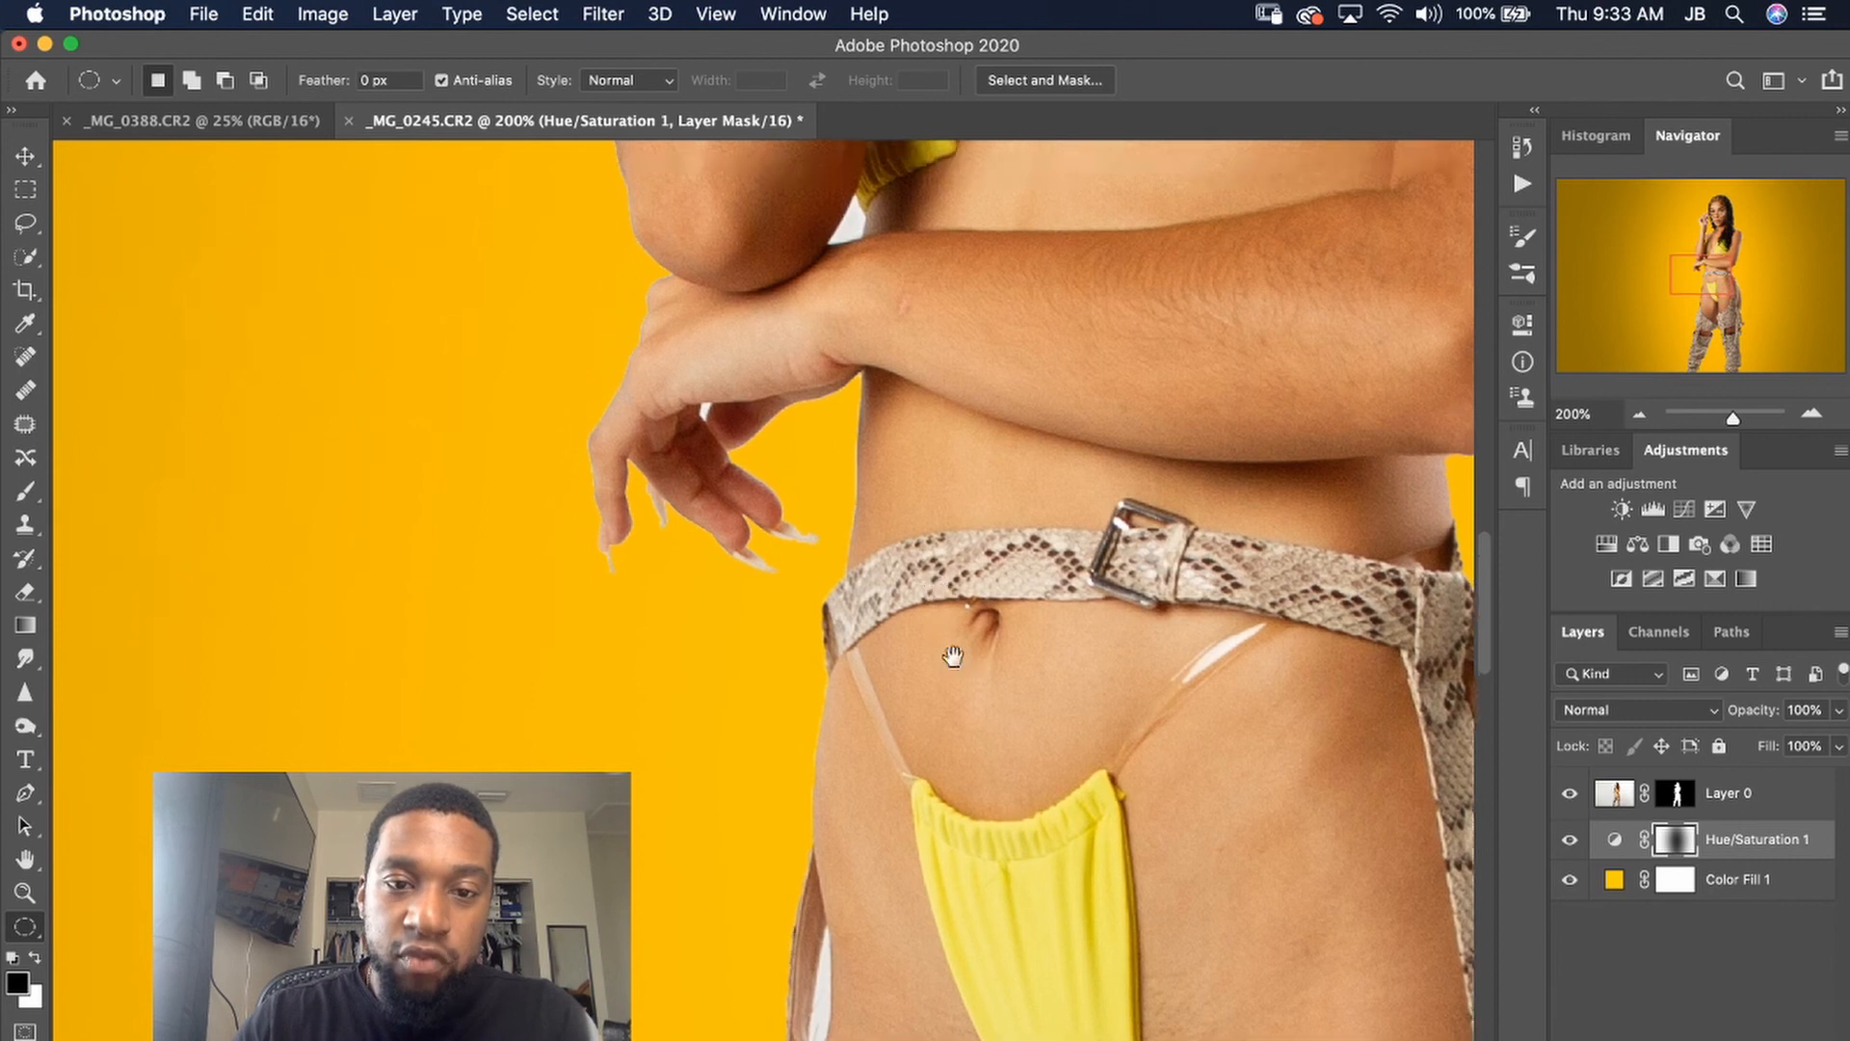
{"action": "scroll", "coordinate": [954, 705], "scroll_direction": "up", "scroll_amount": 10}
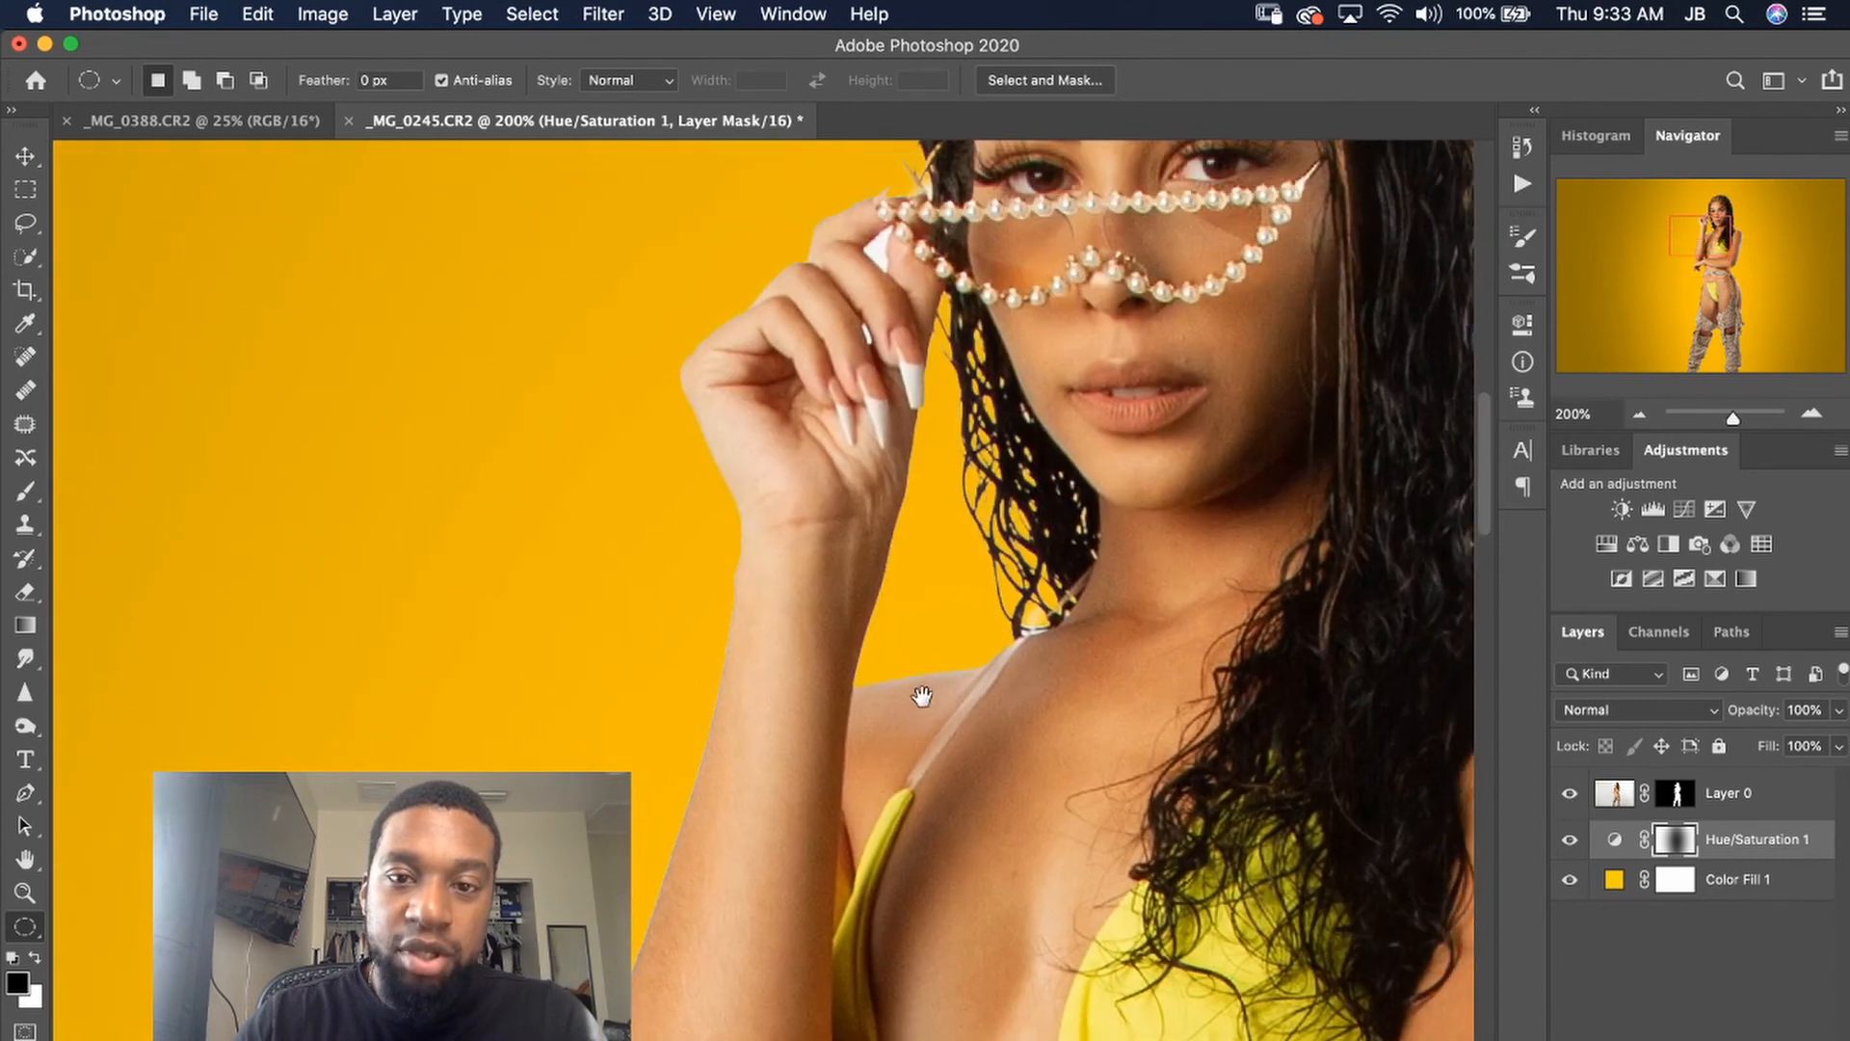
{"action": "scroll", "coordinate": [901, 749], "scroll_direction": "right", "scroll_amount": 5}
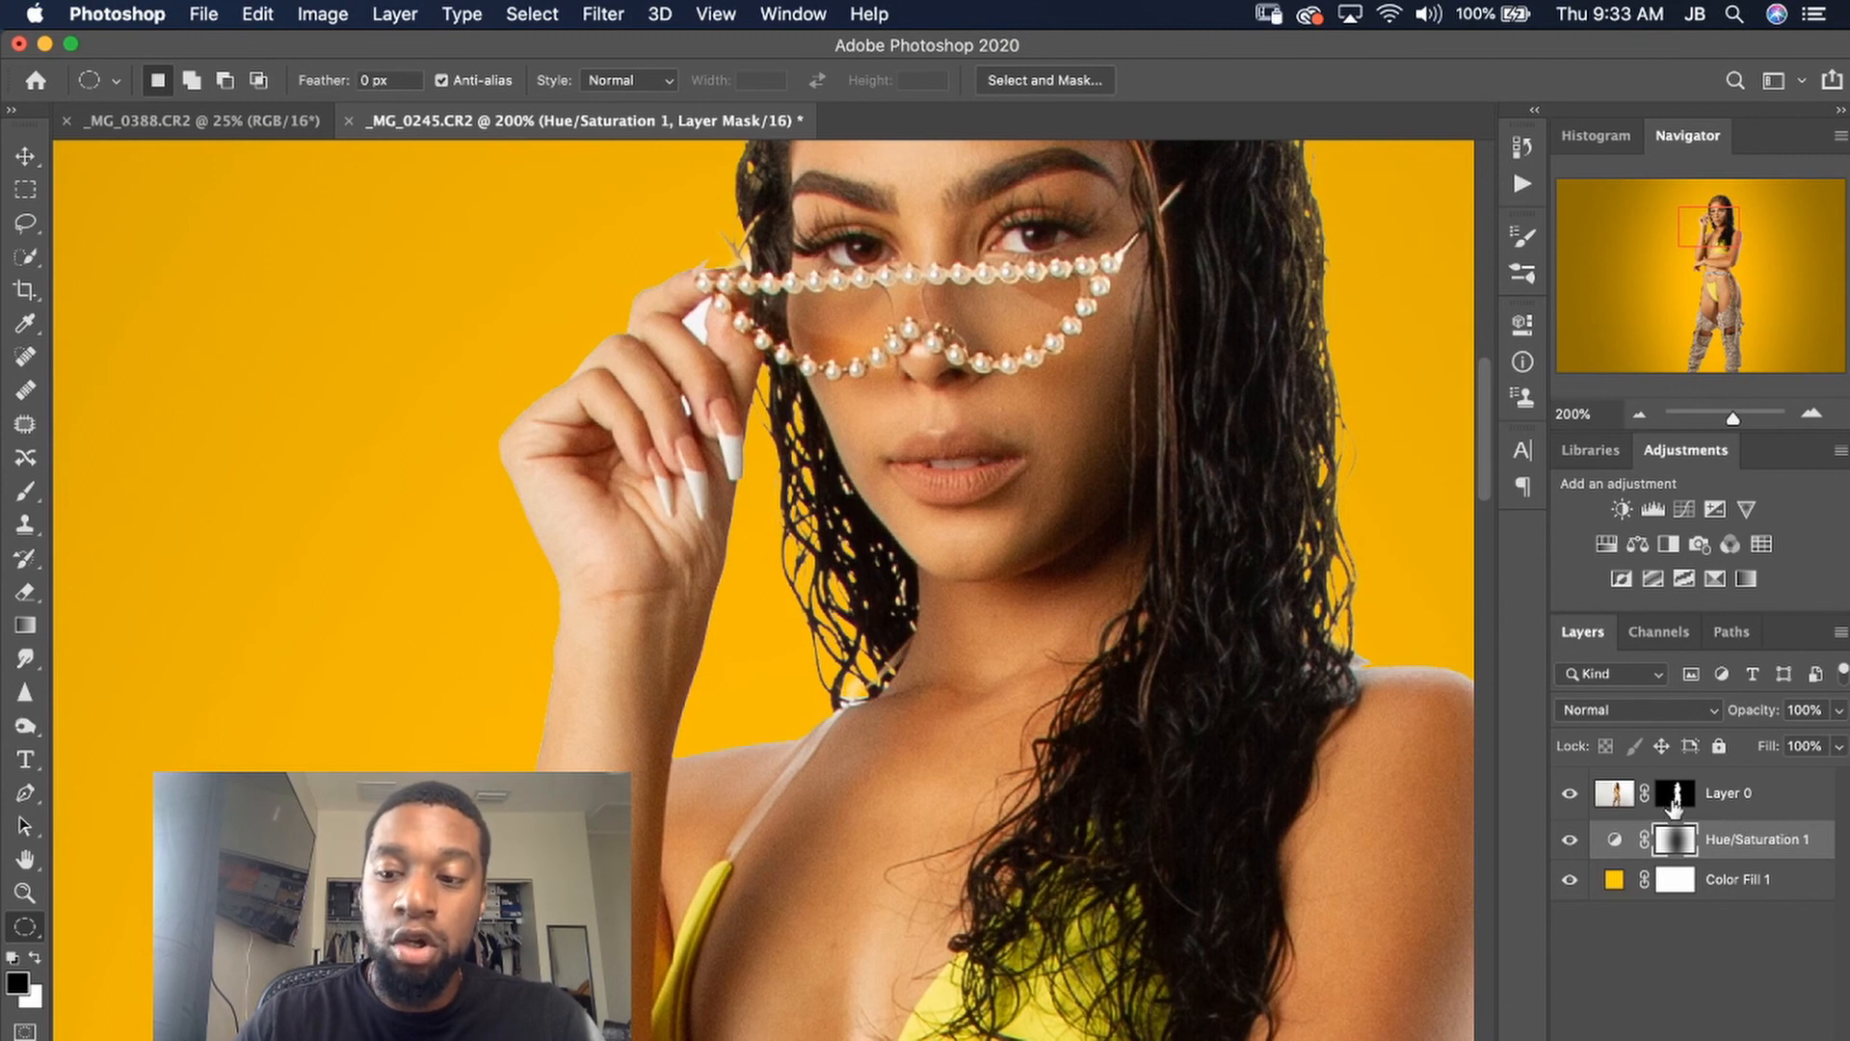
{"action": "left_click", "coordinate": [1676, 799]}
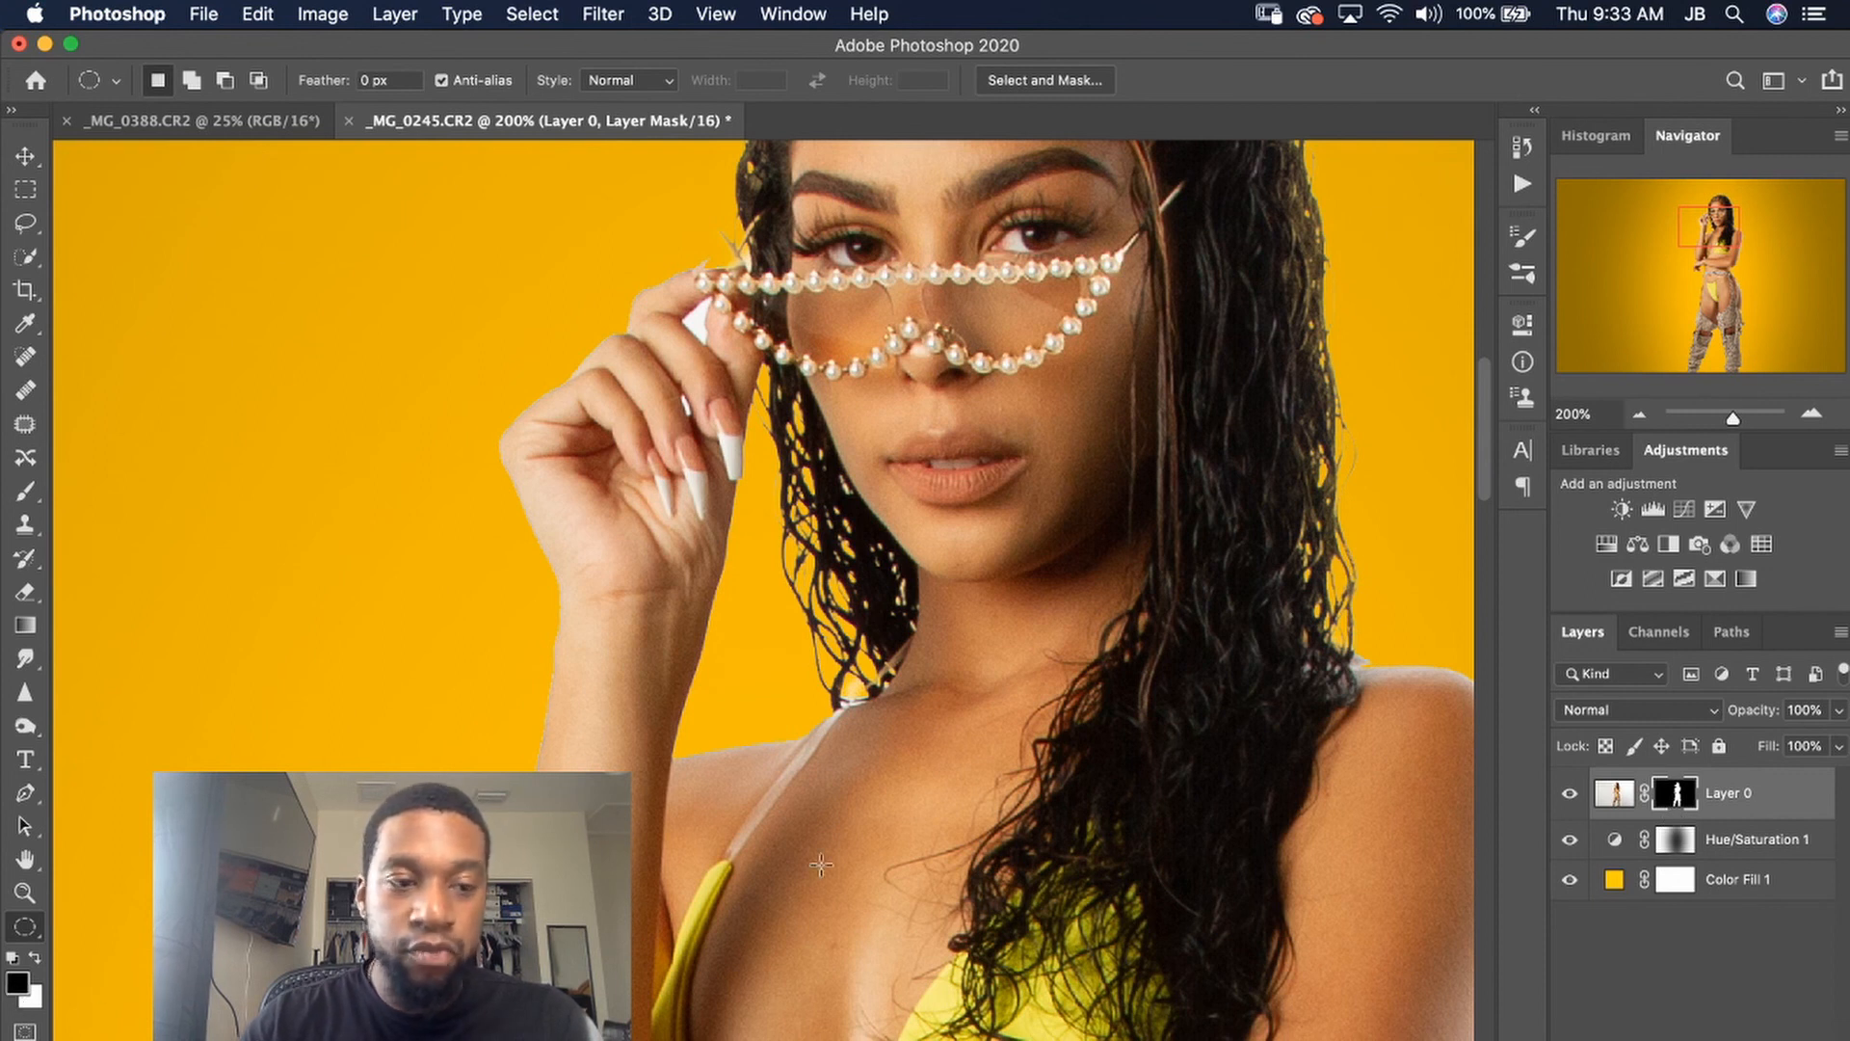
{"action": "key", "text": "b"}
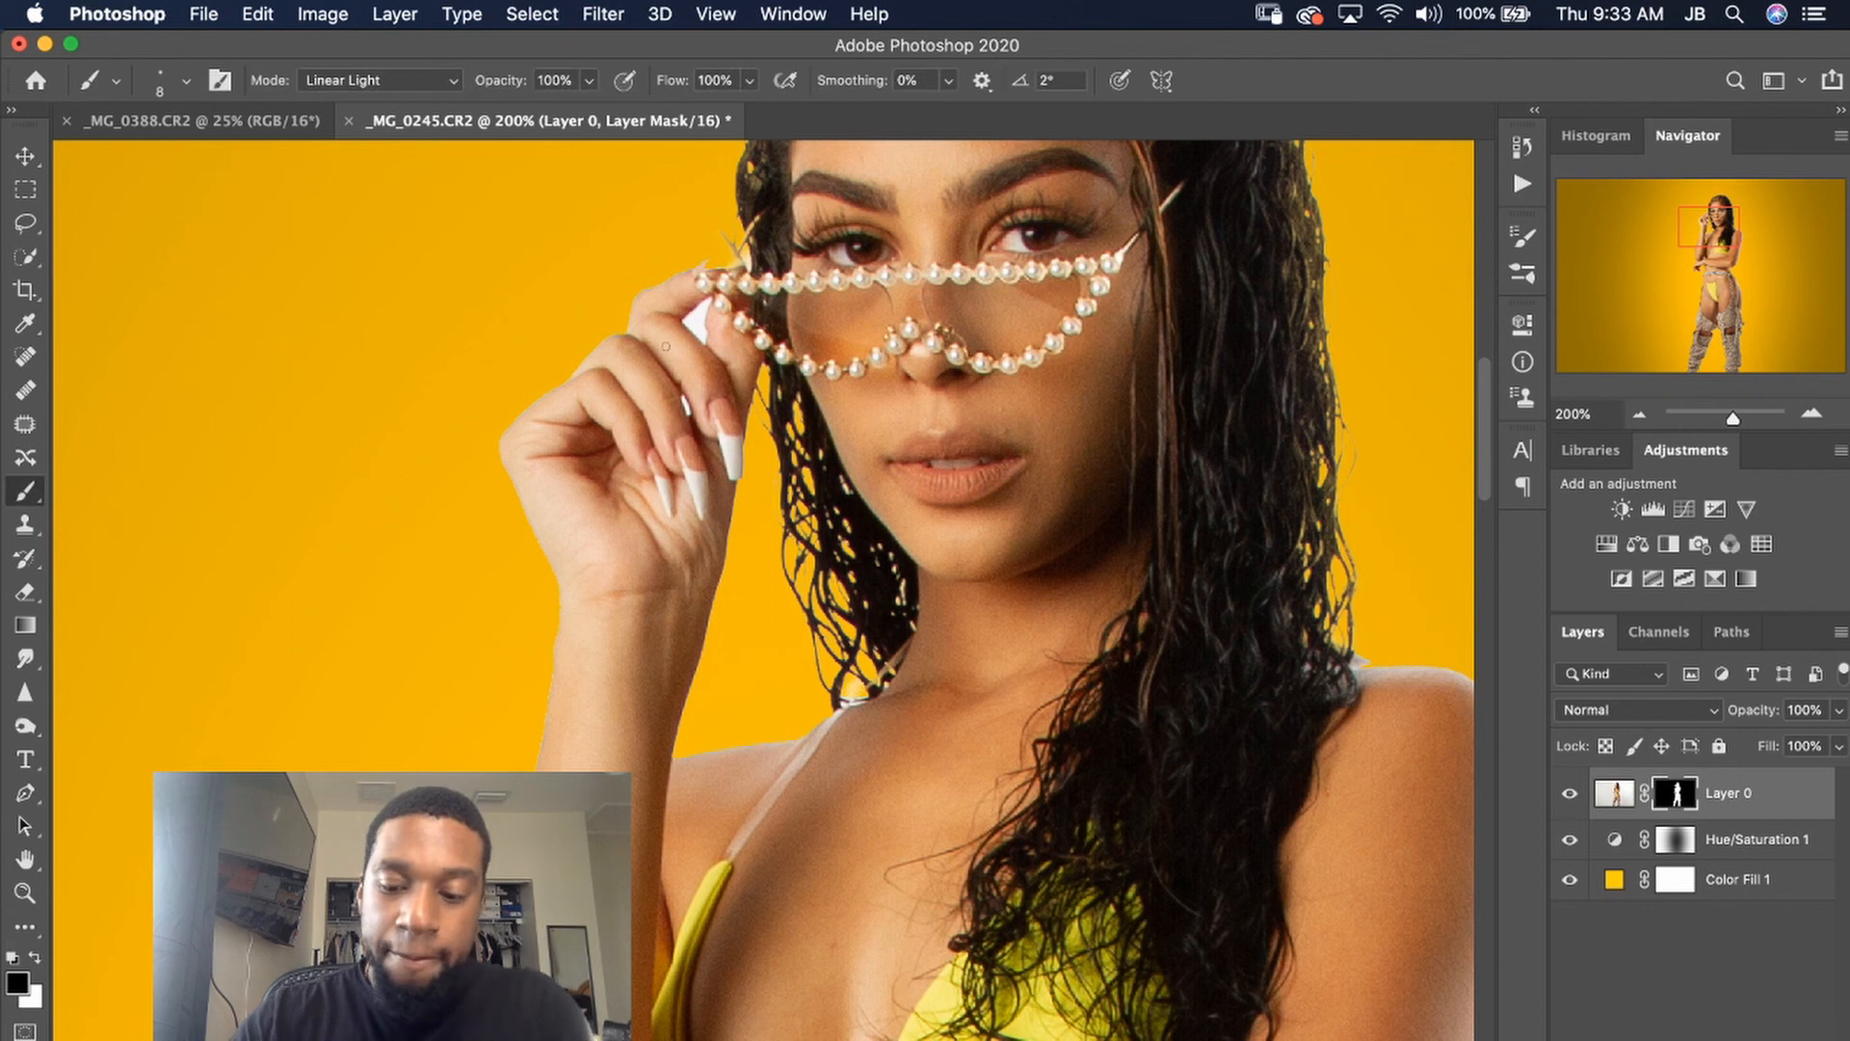
- Try to brush away the white gap between the fingers beside the glasses directly on Layer 0's mask, and undo the stroke
{"action": "key", "text": "super+equal"}
{"action": "key", "text": "super+equal"}
{"action": "scroll", "coordinate": [553, 430], "scroll_direction": "up", "scroll_amount": 5}
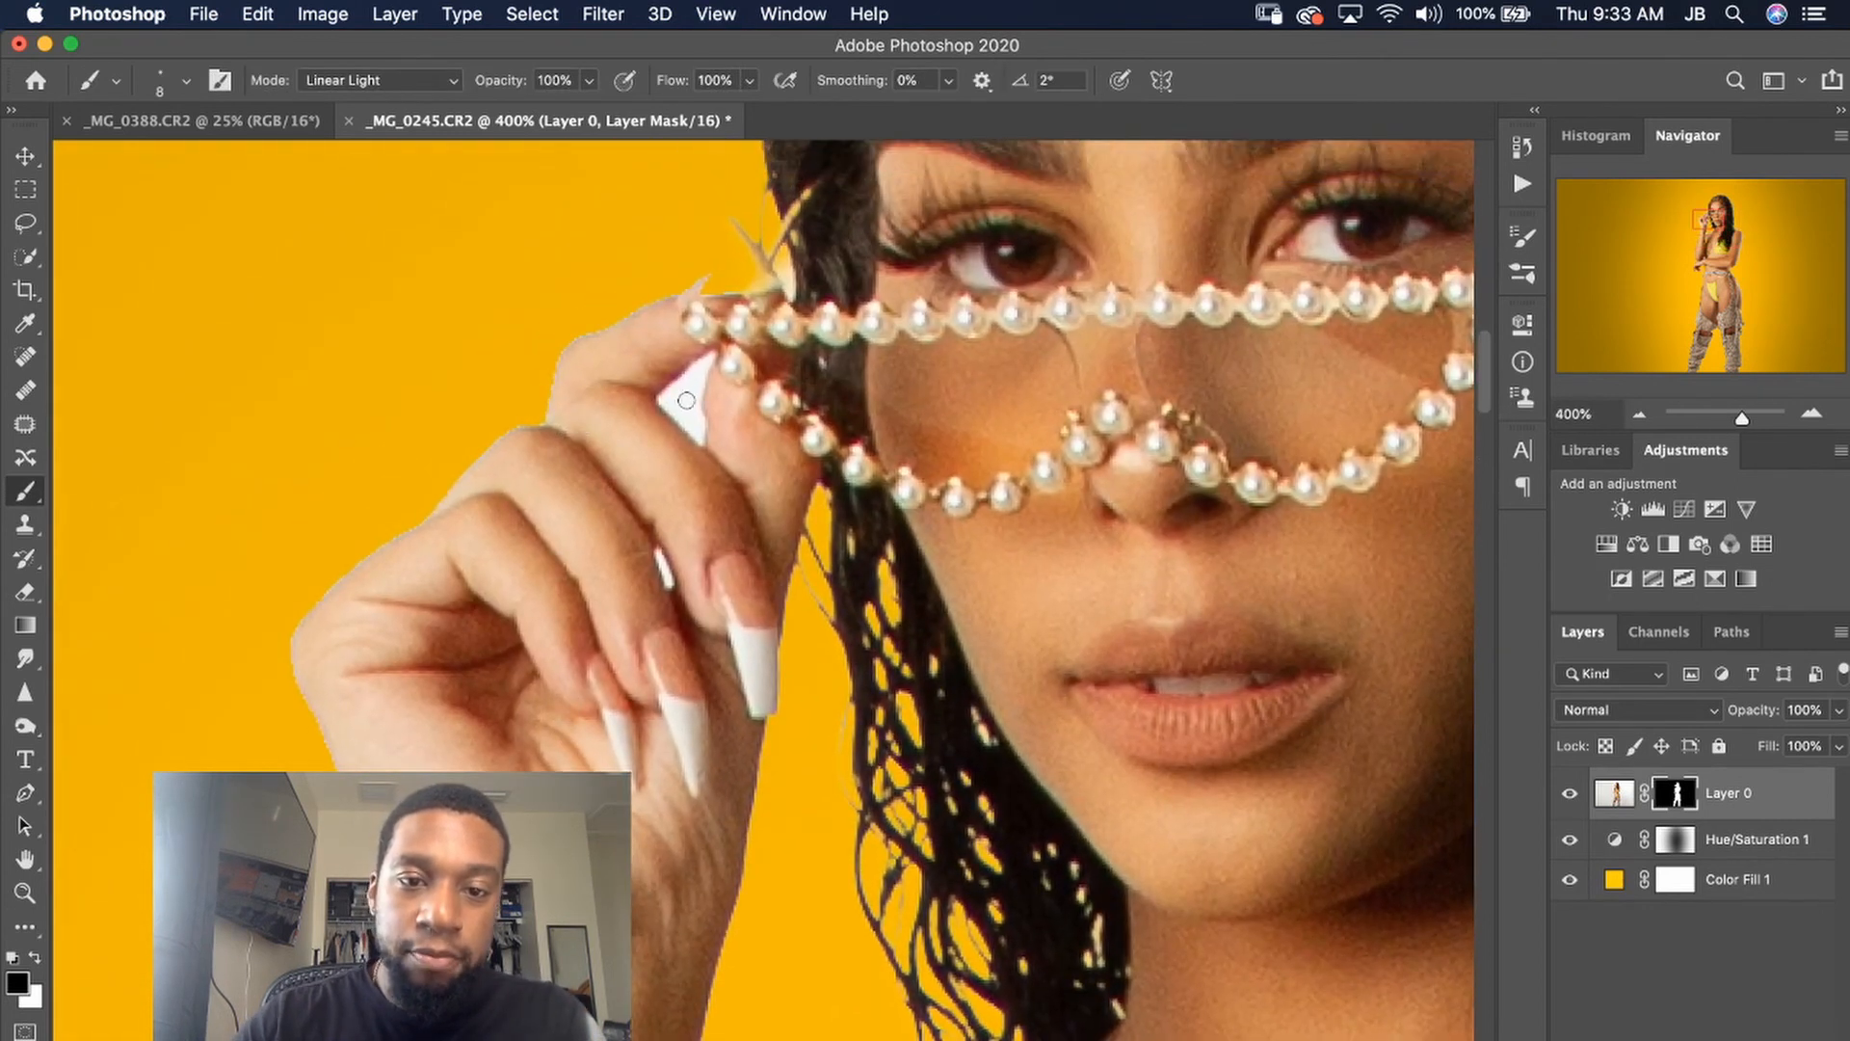
{"action": "mouse_move", "coordinate": [686, 400]}
{"action": "left_mouse_down"}
{"action": "mouse_move", "coordinate": [691, 379]}
{"action": "mouse_move", "coordinate": [700, 431]}
{"action": "mouse_move", "coordinate": [658, 395]}
{"action": "mouse_move", "coordinate": [707, 361]}
{"action": "left_mouse_up"}
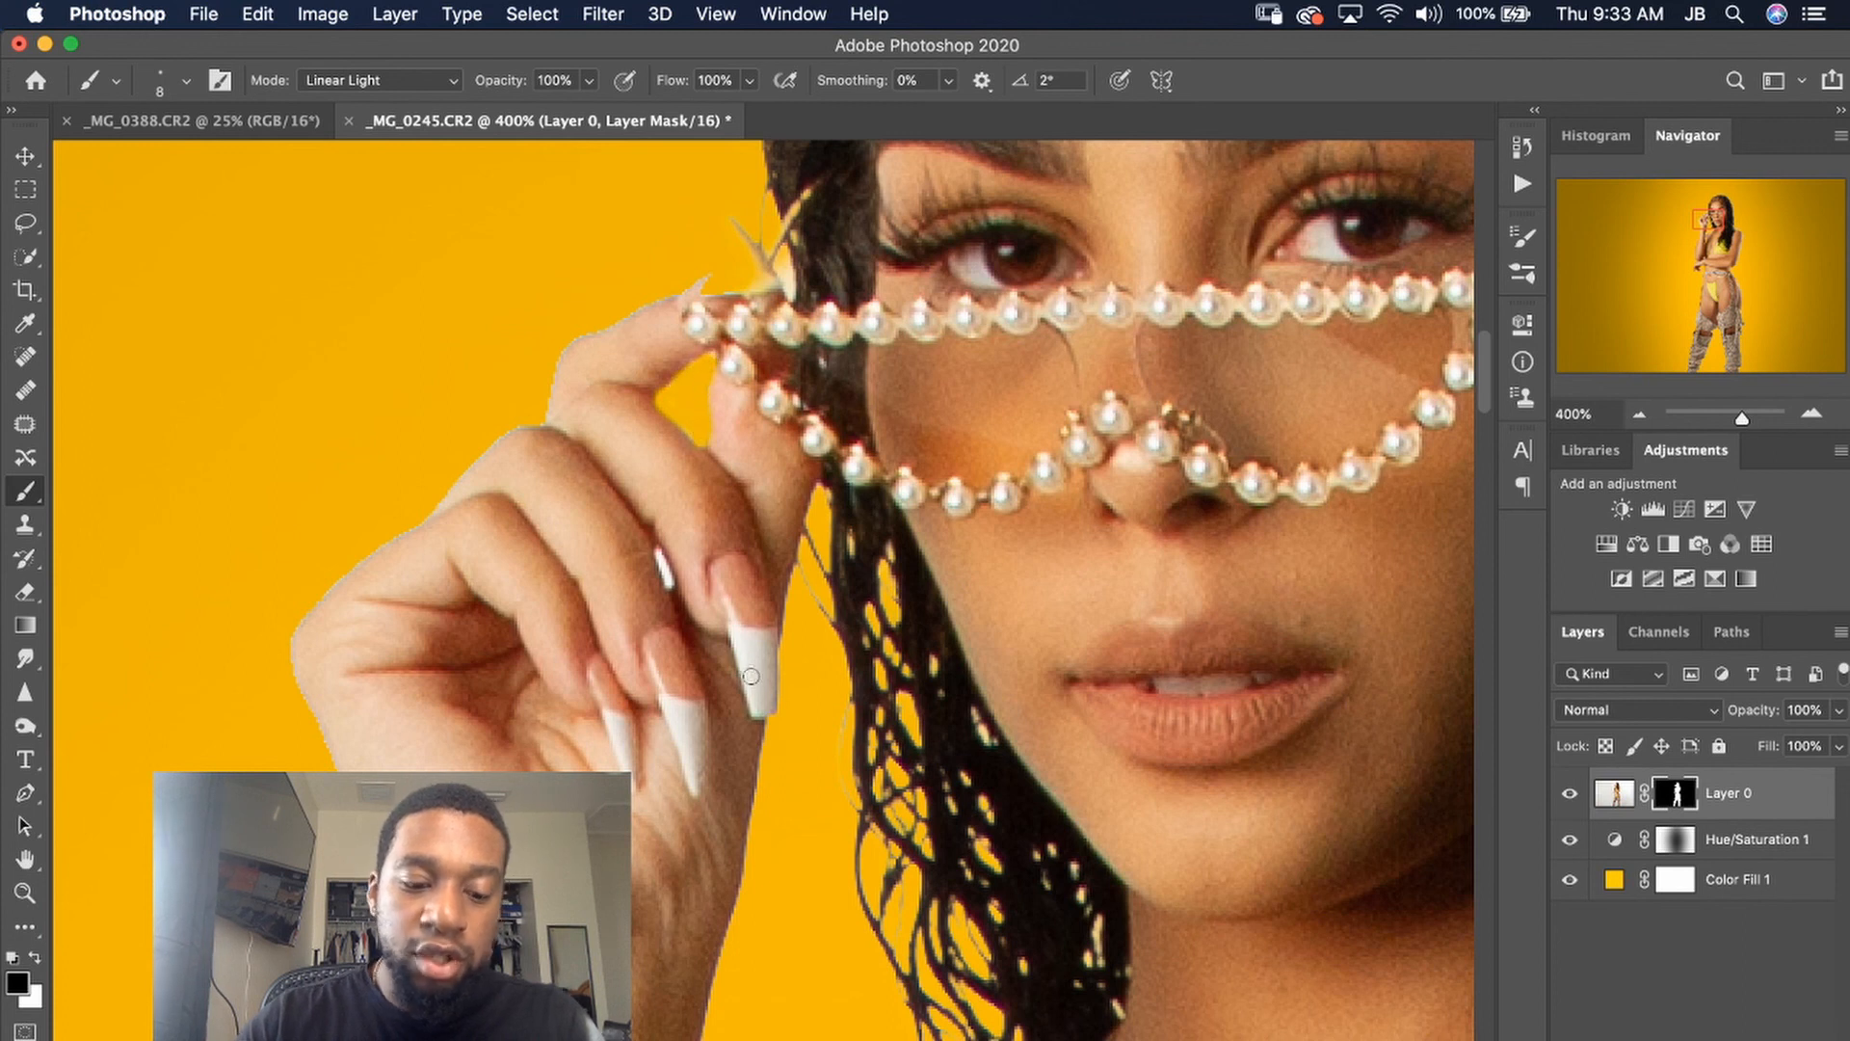
{"action": "key", "text": "super+z"}
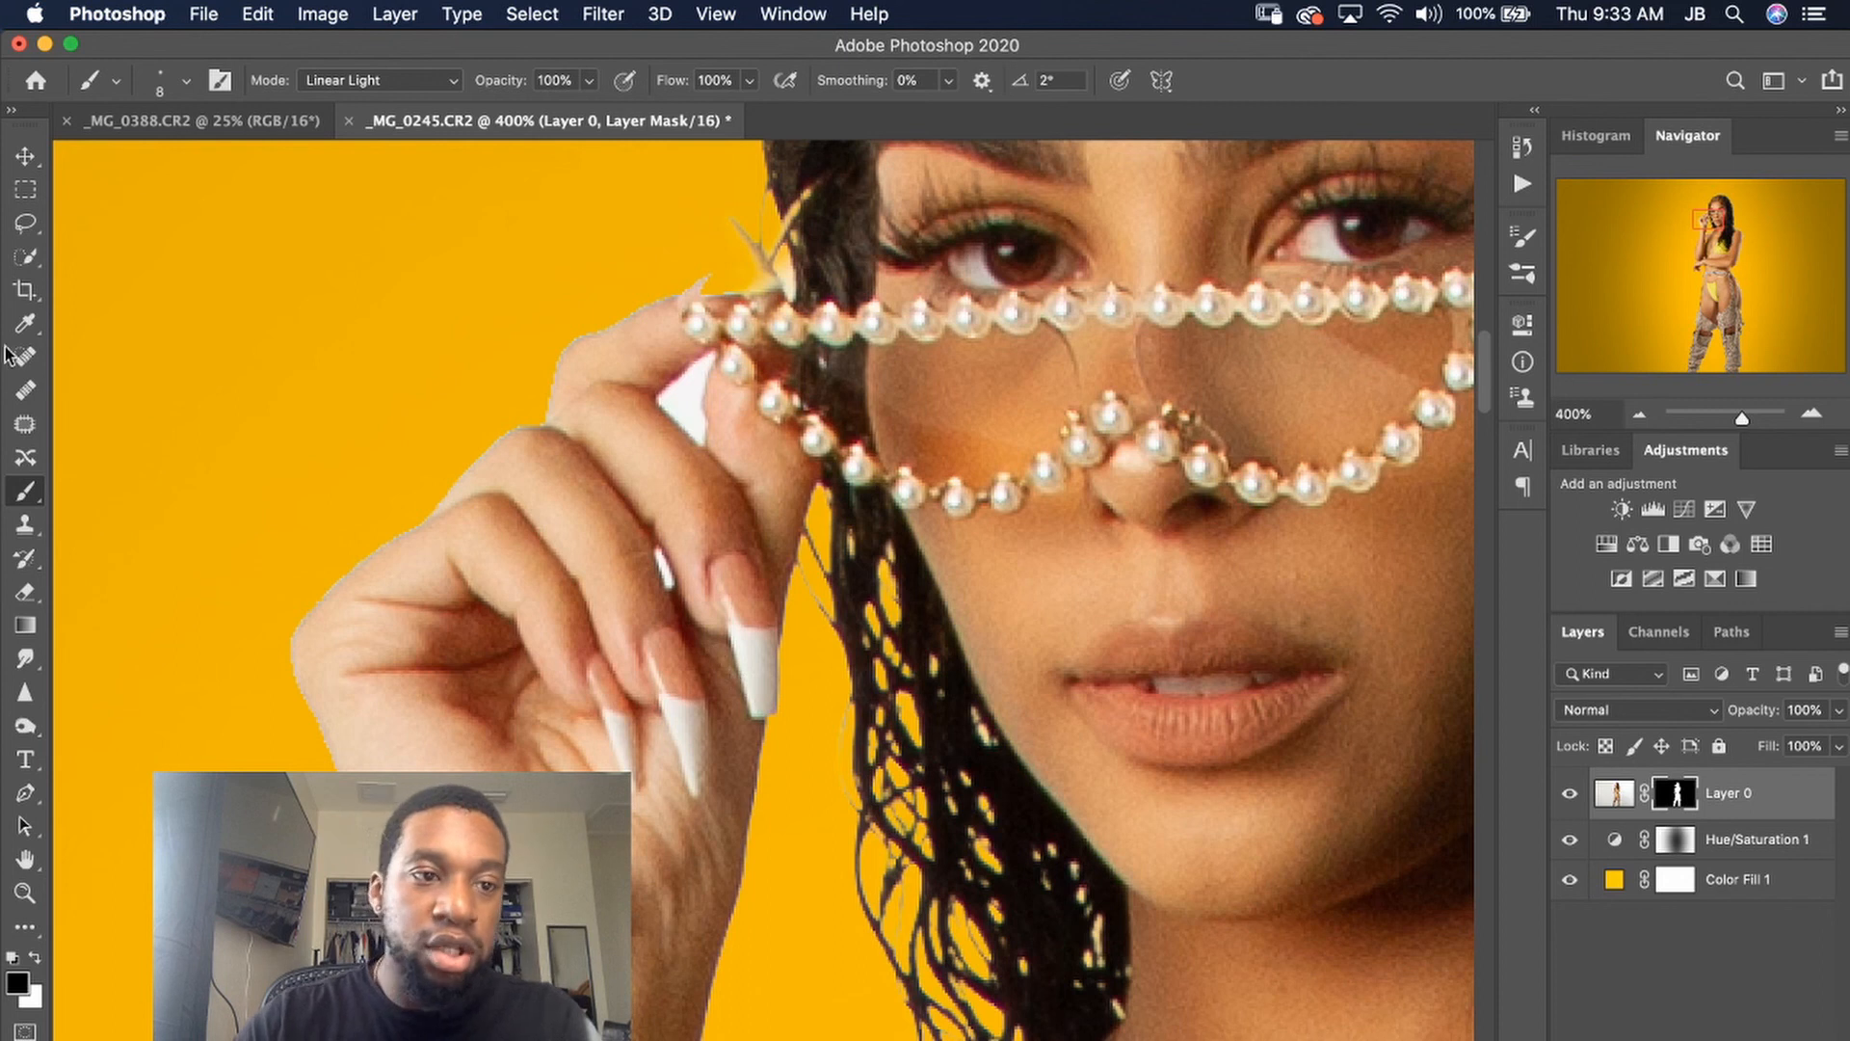
- Select the white gap between the fingers beside the glasses with the Magic Wand, paint it black on Layer 0's mask, and deselect
{"action": "left_click", "coordinate": [25, 256]}
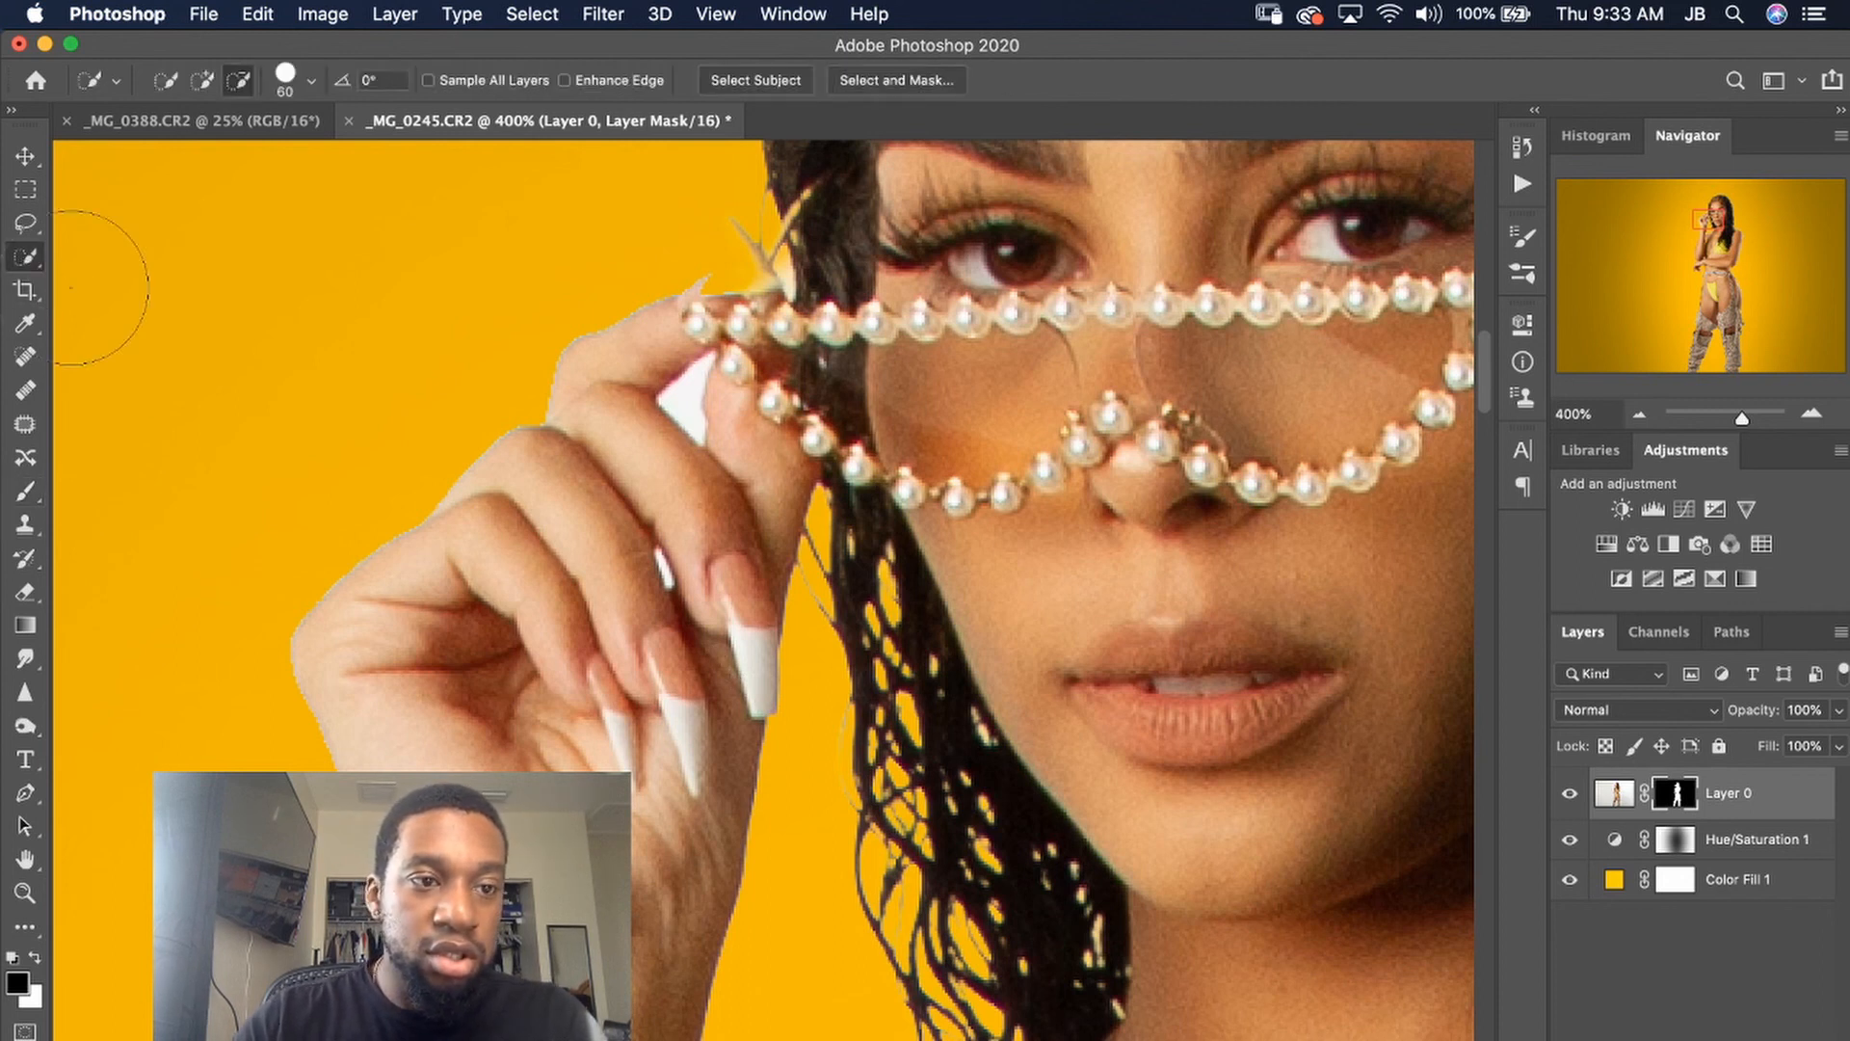
{"action": "right_click", "coordinate": [25, 257]}
{"action": "left_click", "coordinate": [118, 303]}
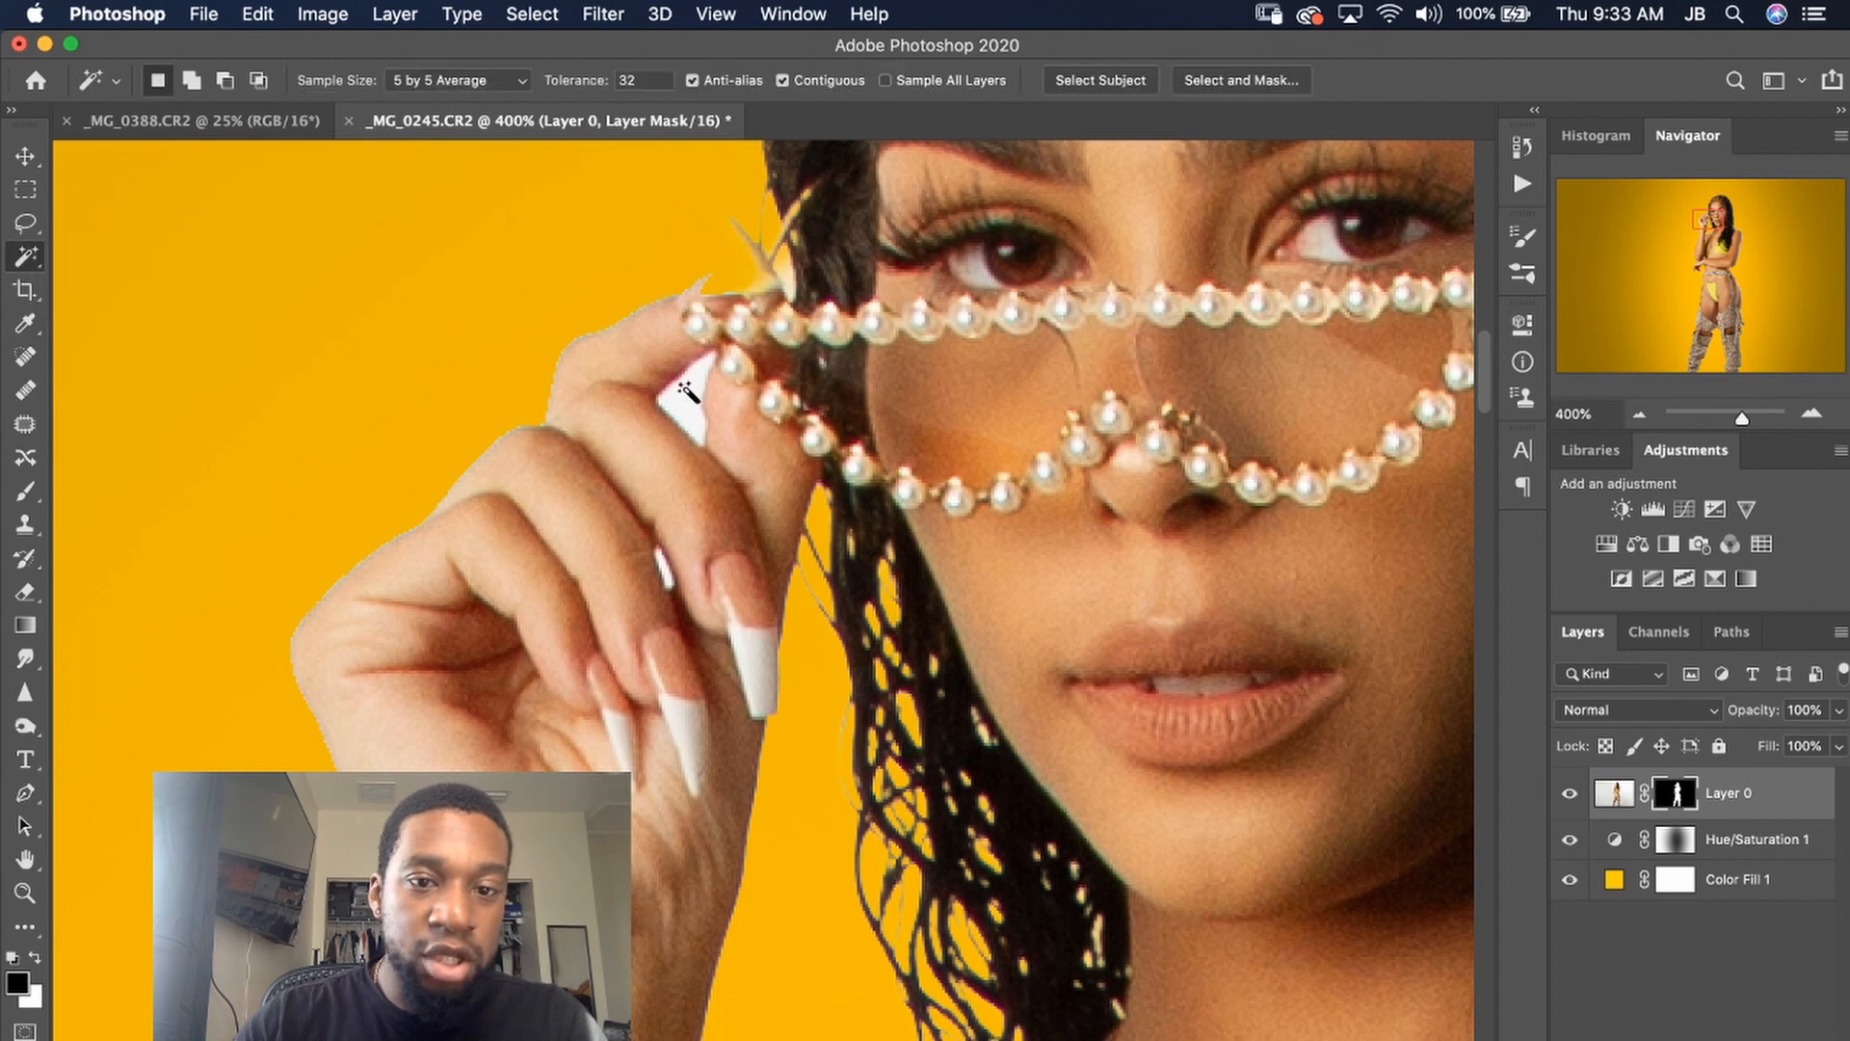
{"action": "left_click", "coordinate": [690, 402]}
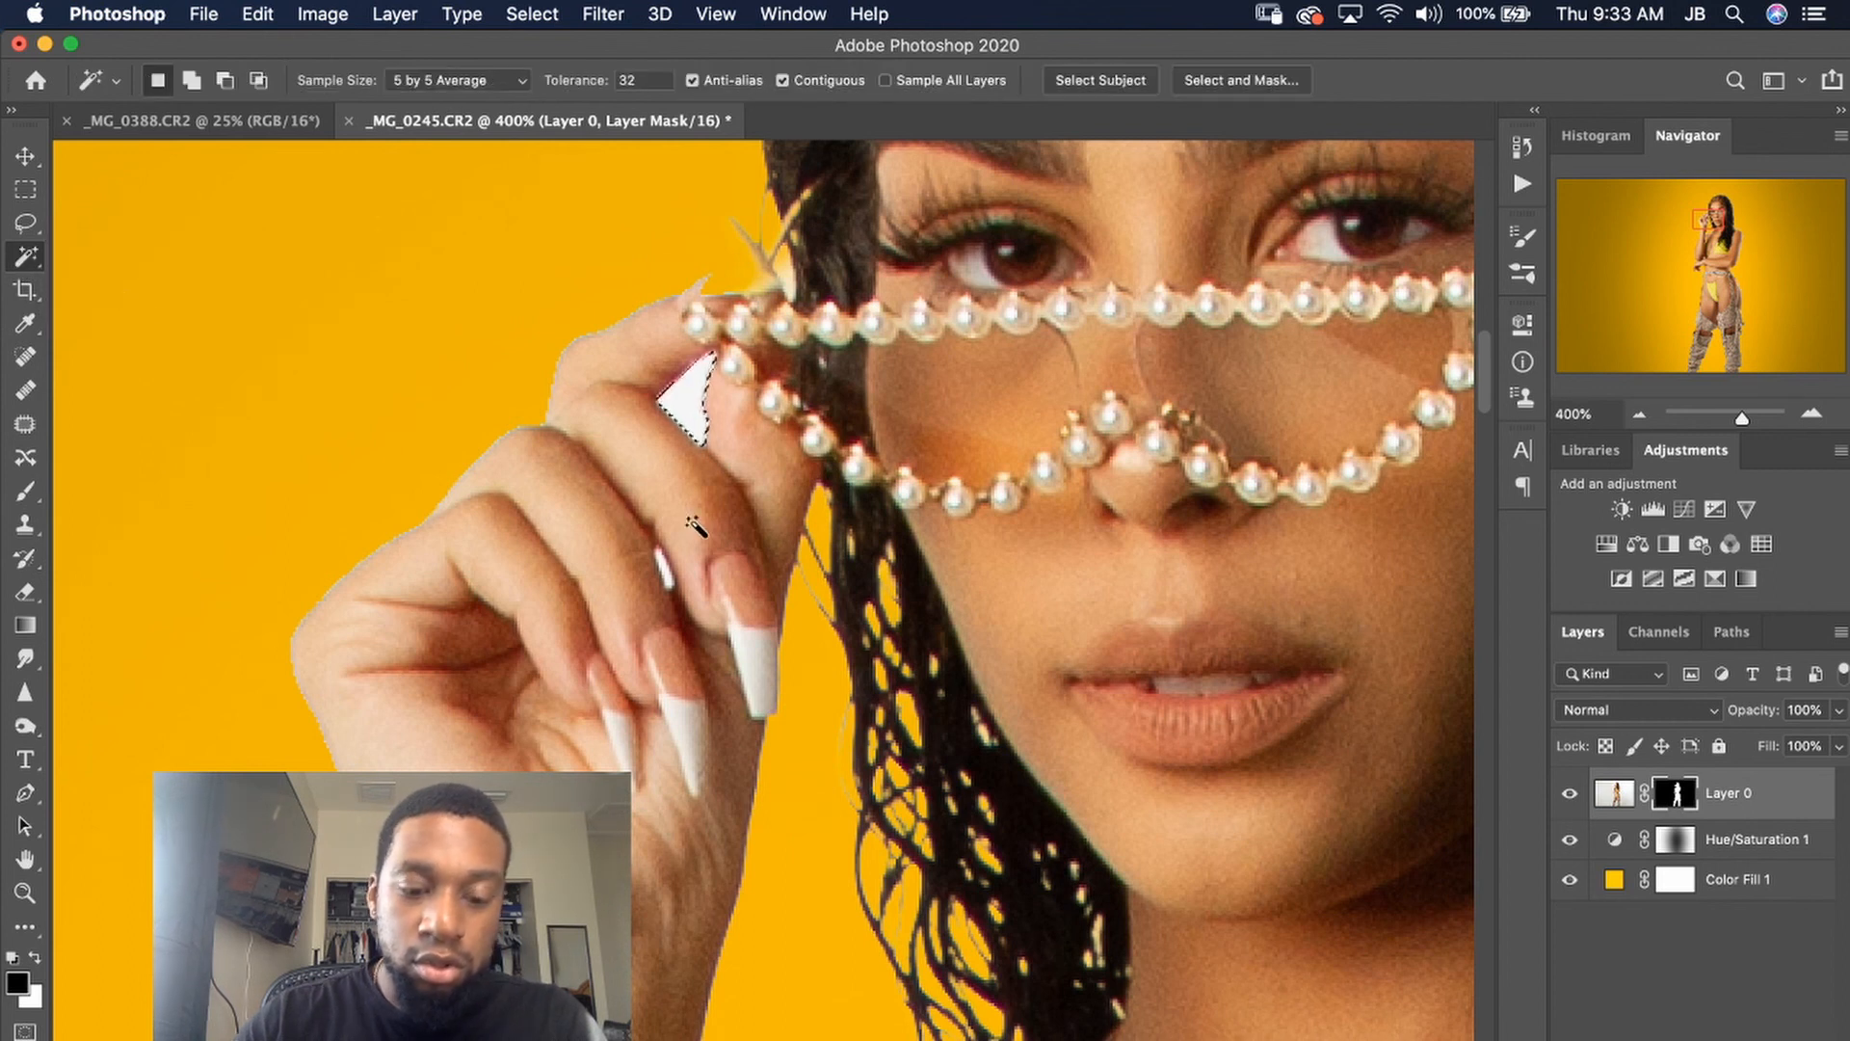
{"action": "key", "text": "b"}
{"action": "mouse_move", "coordinate": [663, 465]}
{"action": "left_mouse_down"}
{"action": "mouse_move", "coordinate": [699, 371]}
{"action": "mouse_move", "coordinate": [692, 421]}
{"action": "mouse_move", "coordinate": [694, 403]}
{"action": "left_mouse_up"}
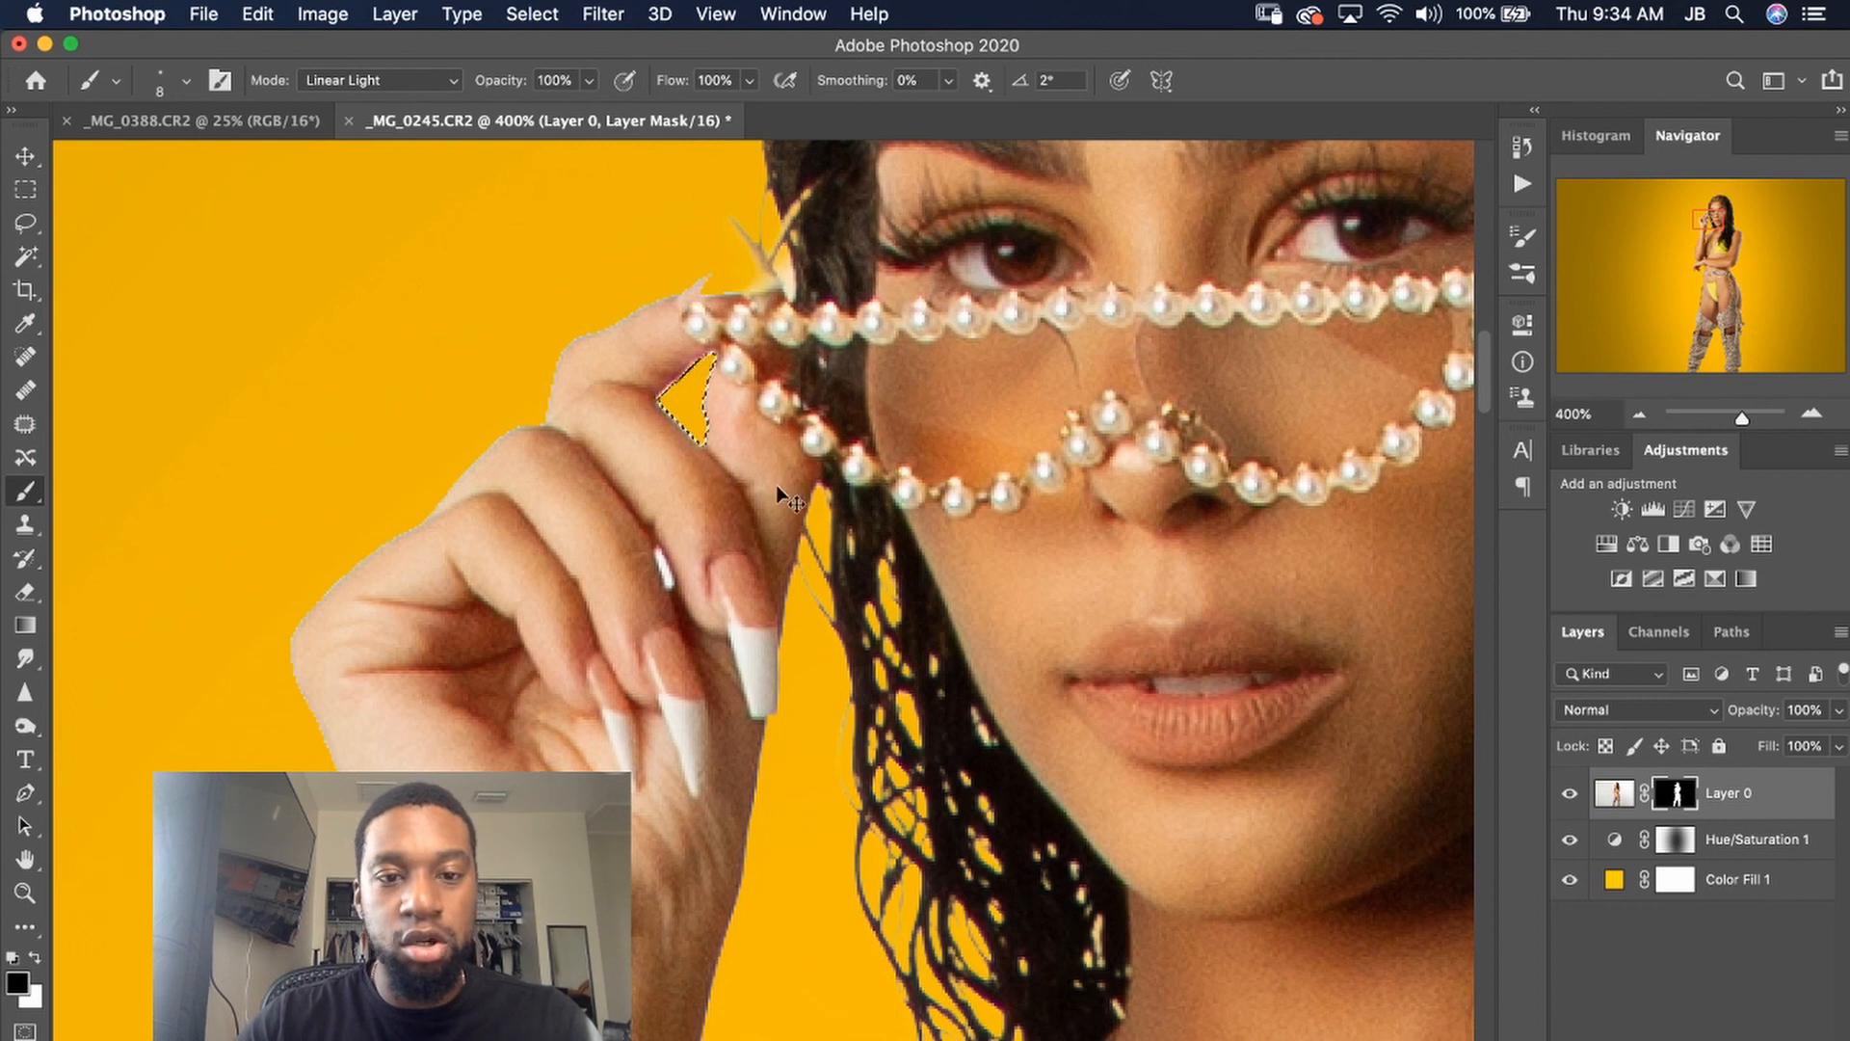
{"action": "key", "text": "ctrl+d"}
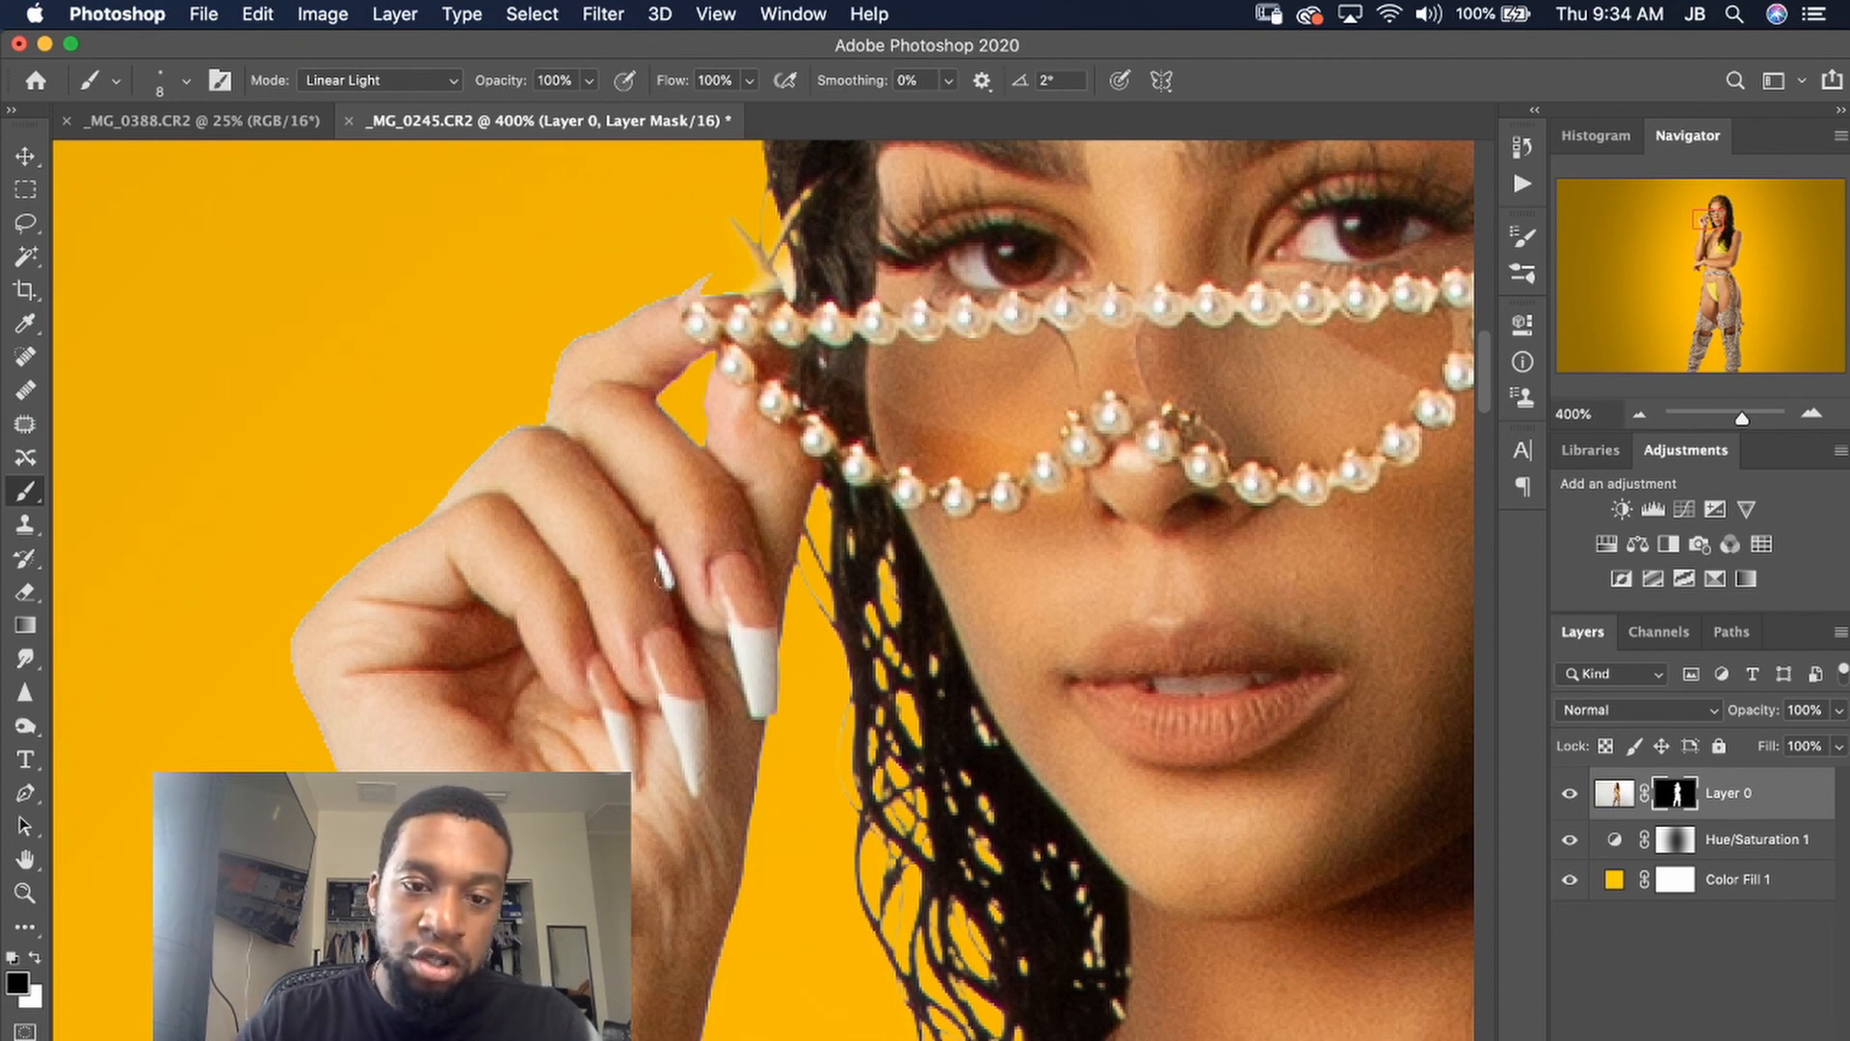
- Select the white gap between the elbow, forearm and bikini top with the Magic Wand, paint it black on Layer 0's mask, and deselect
{"action": "left_click_drag", "start_coordinate": [677, 700], "coordinate": [622, 251]}
{"action": "left_click_drag", "start_coordinate": [685, 526], "coordinate": [873, 364]}
{"action": "left_click_drag", "start_coordinate": [701, 816], "coordinate": [855, 187]}
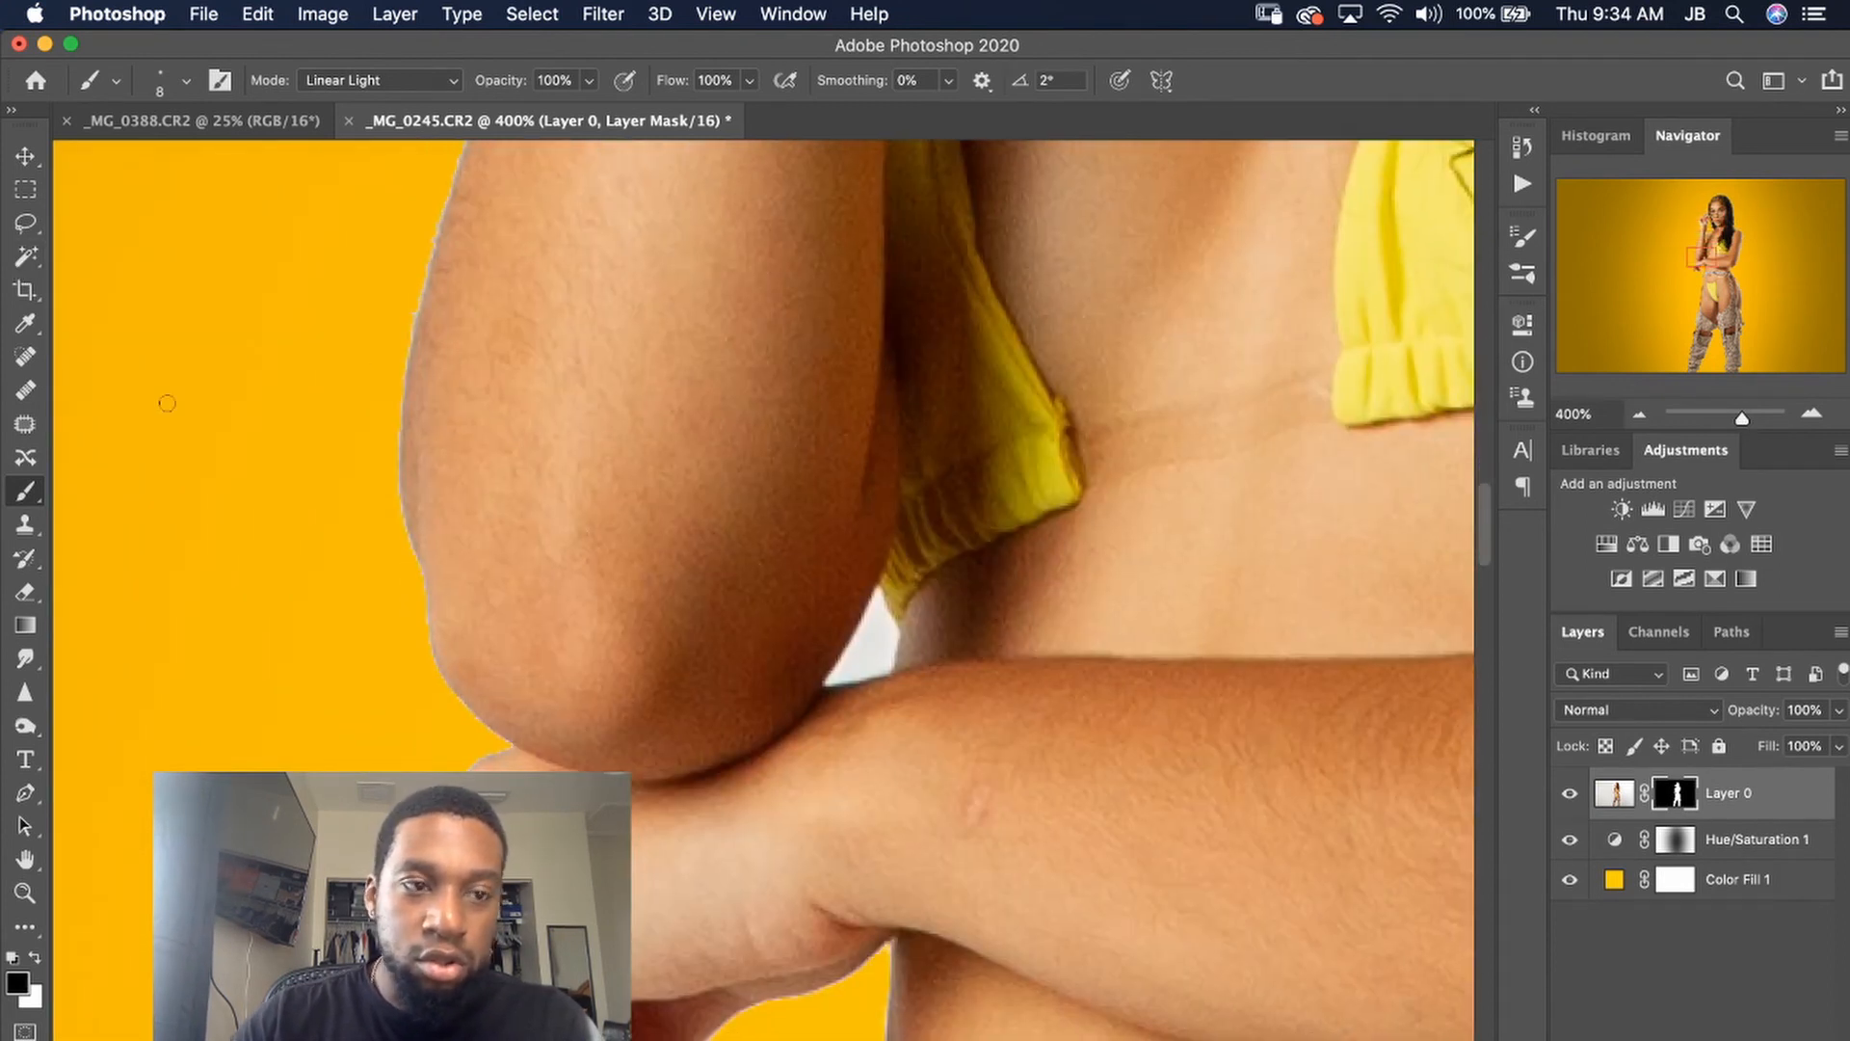
{"action": "left_click", "coordinate": [25, 256]}
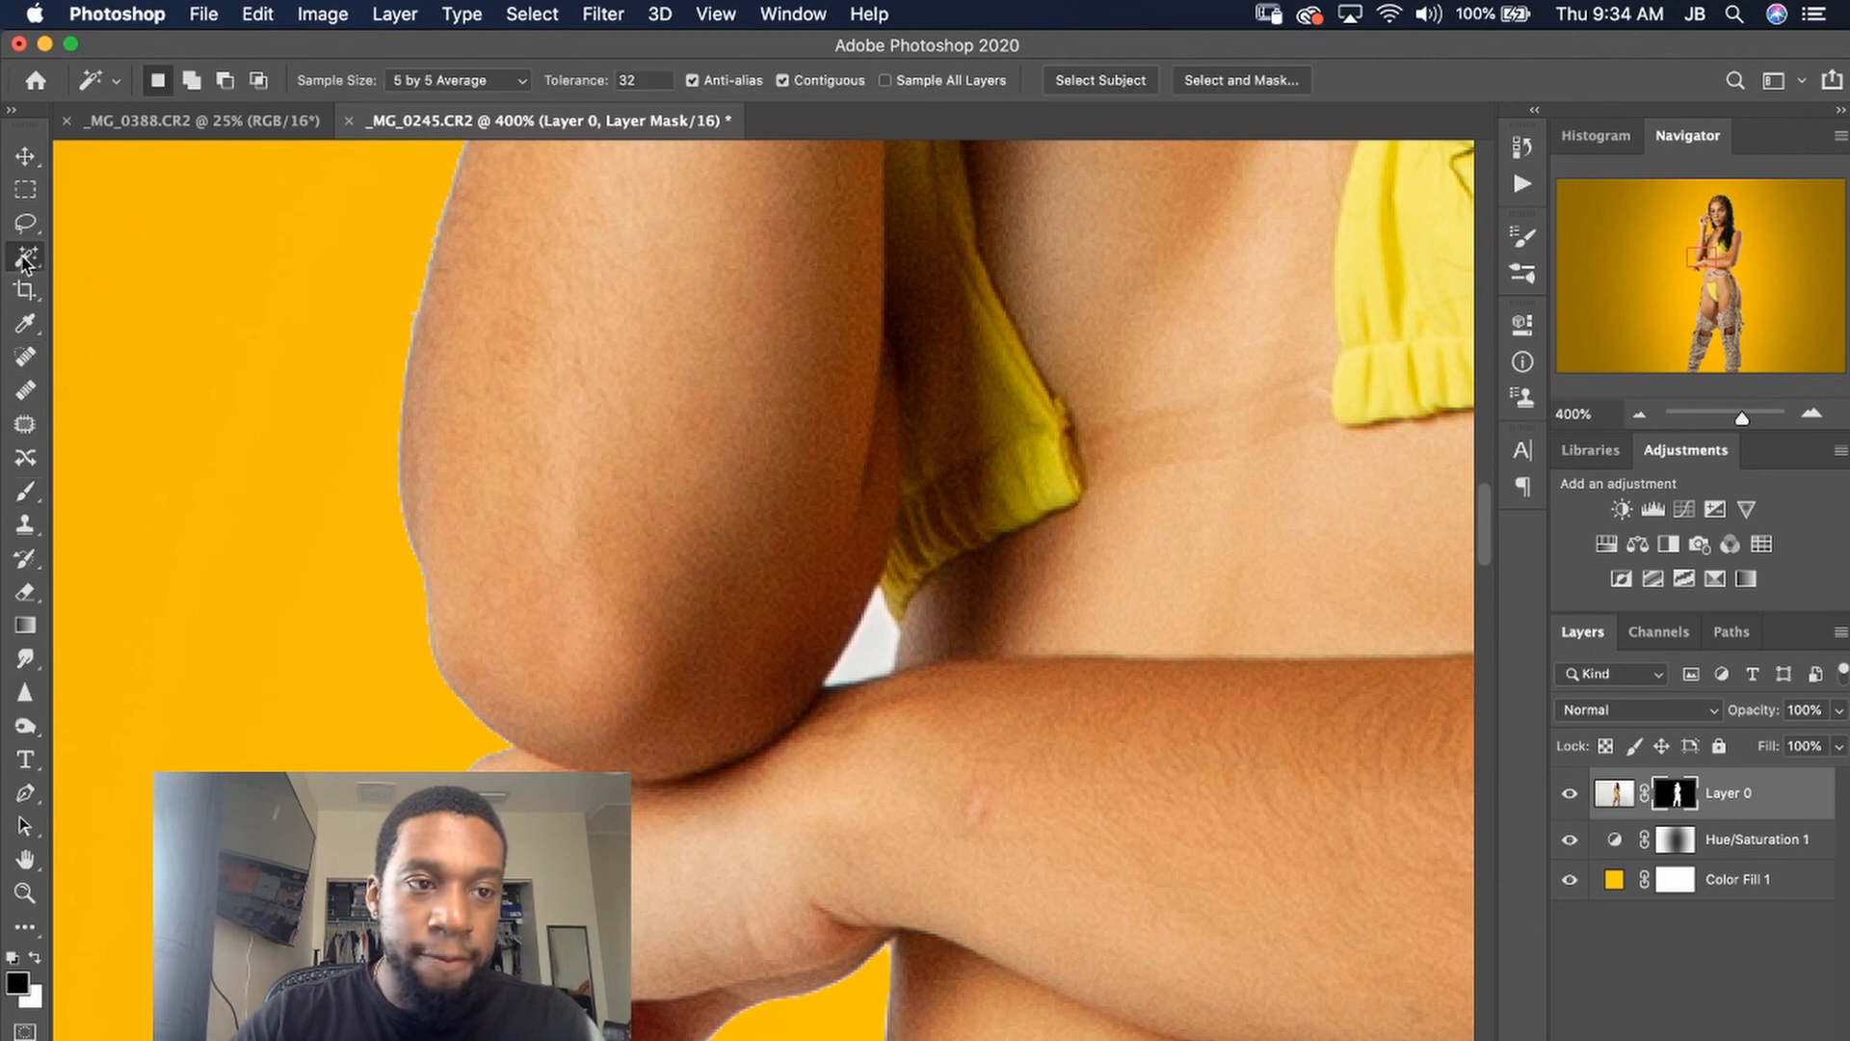
{"action": "left_click", "coordinate": [879, 663]}
{"action": "key", "text": "b"}
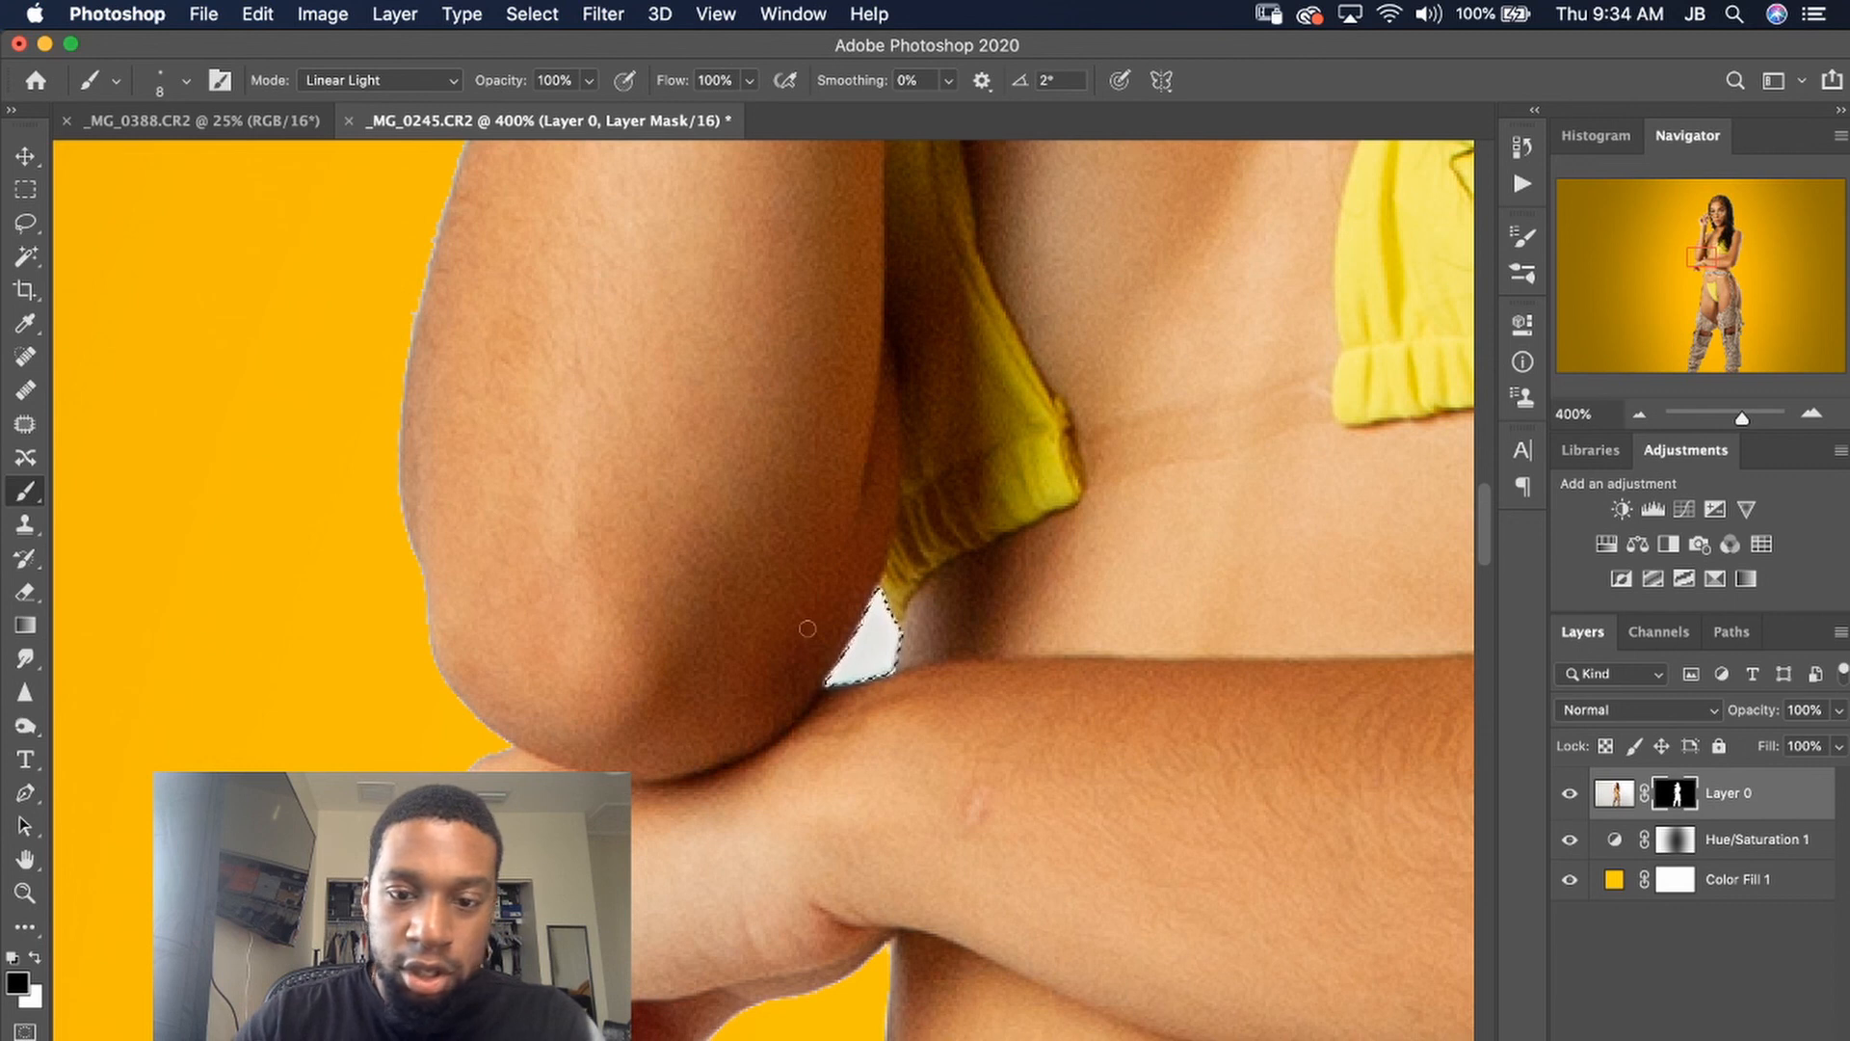
{"action": "mouse_move", "coordinate": [843, 677]}
{"action": "left_mouse_down"}
{"action": "mouse_move", "coordinate": [895, 651]}
{"action": "mouse_move", "coordinate": [884, 622]}
{"action": "mouse_move", "coordinate": [893, 657]}
{"action": "mouse_move", "coordinate": [824, 686]}
{"action": "left_mouse_up"}
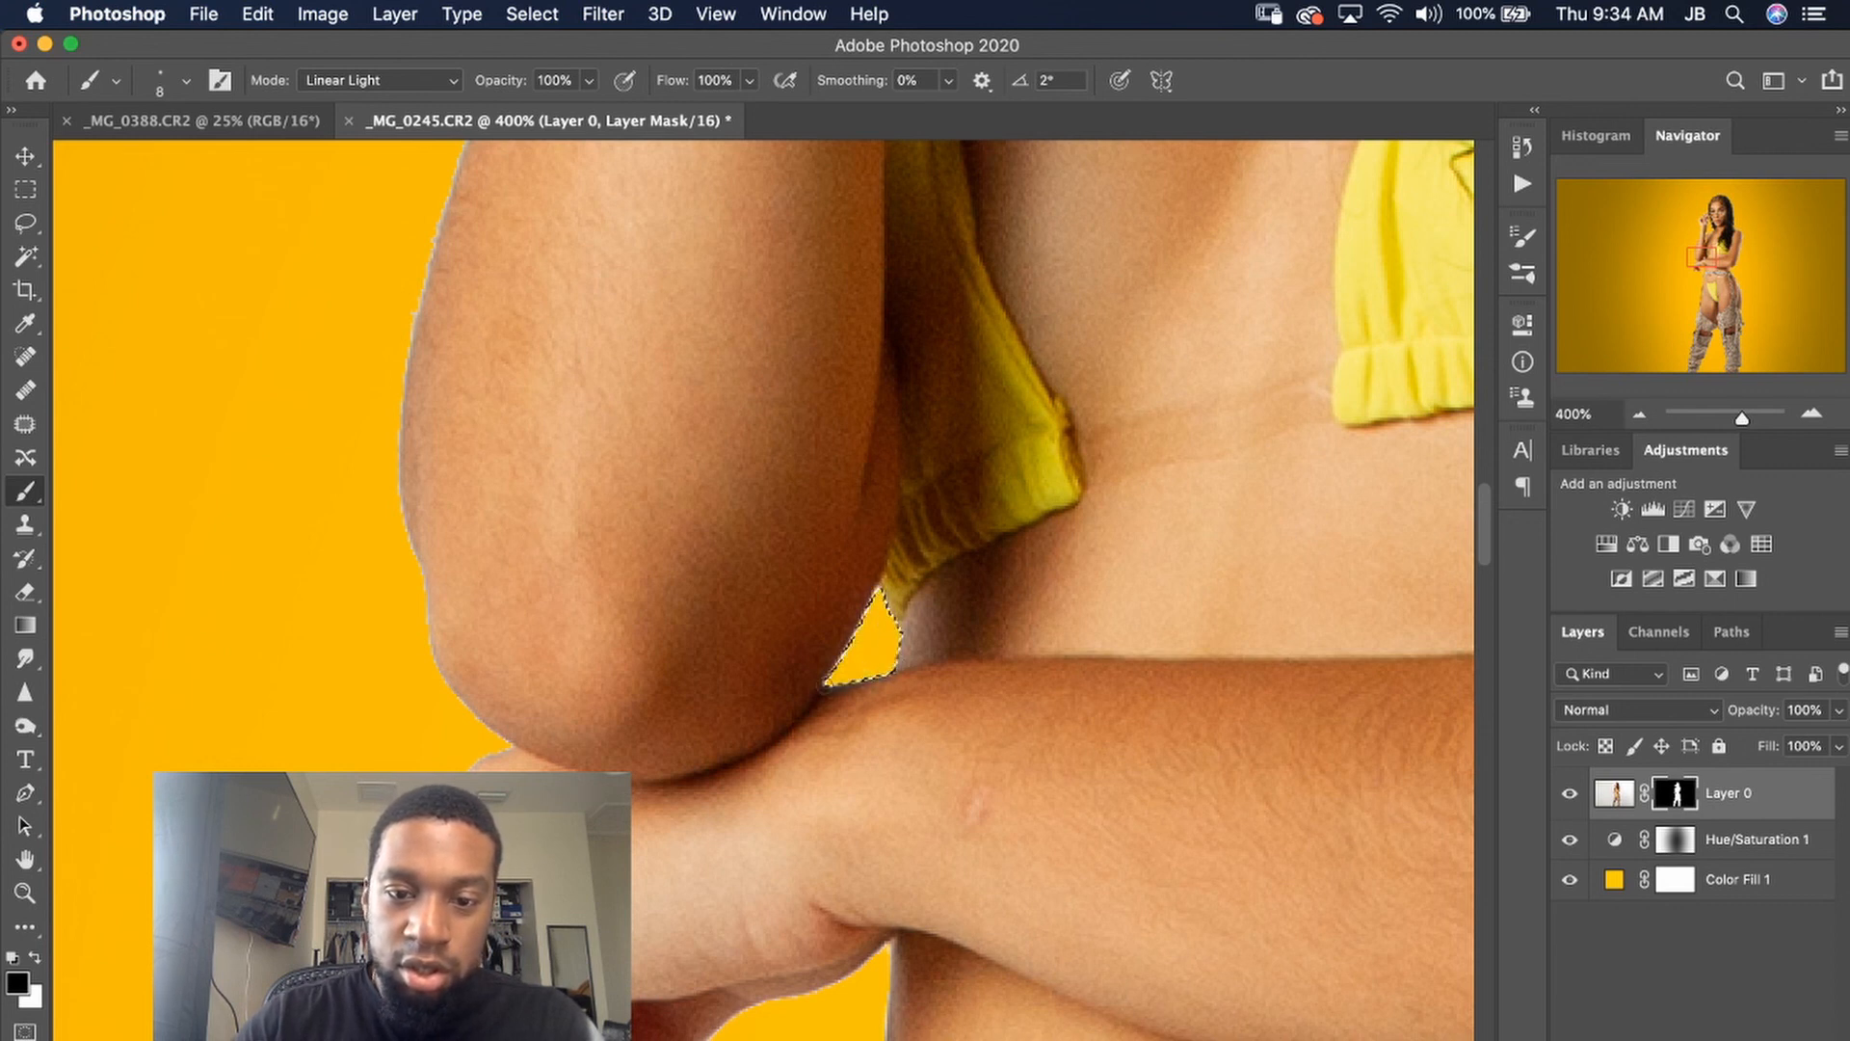
{"action": "key", "text": "super+d"}
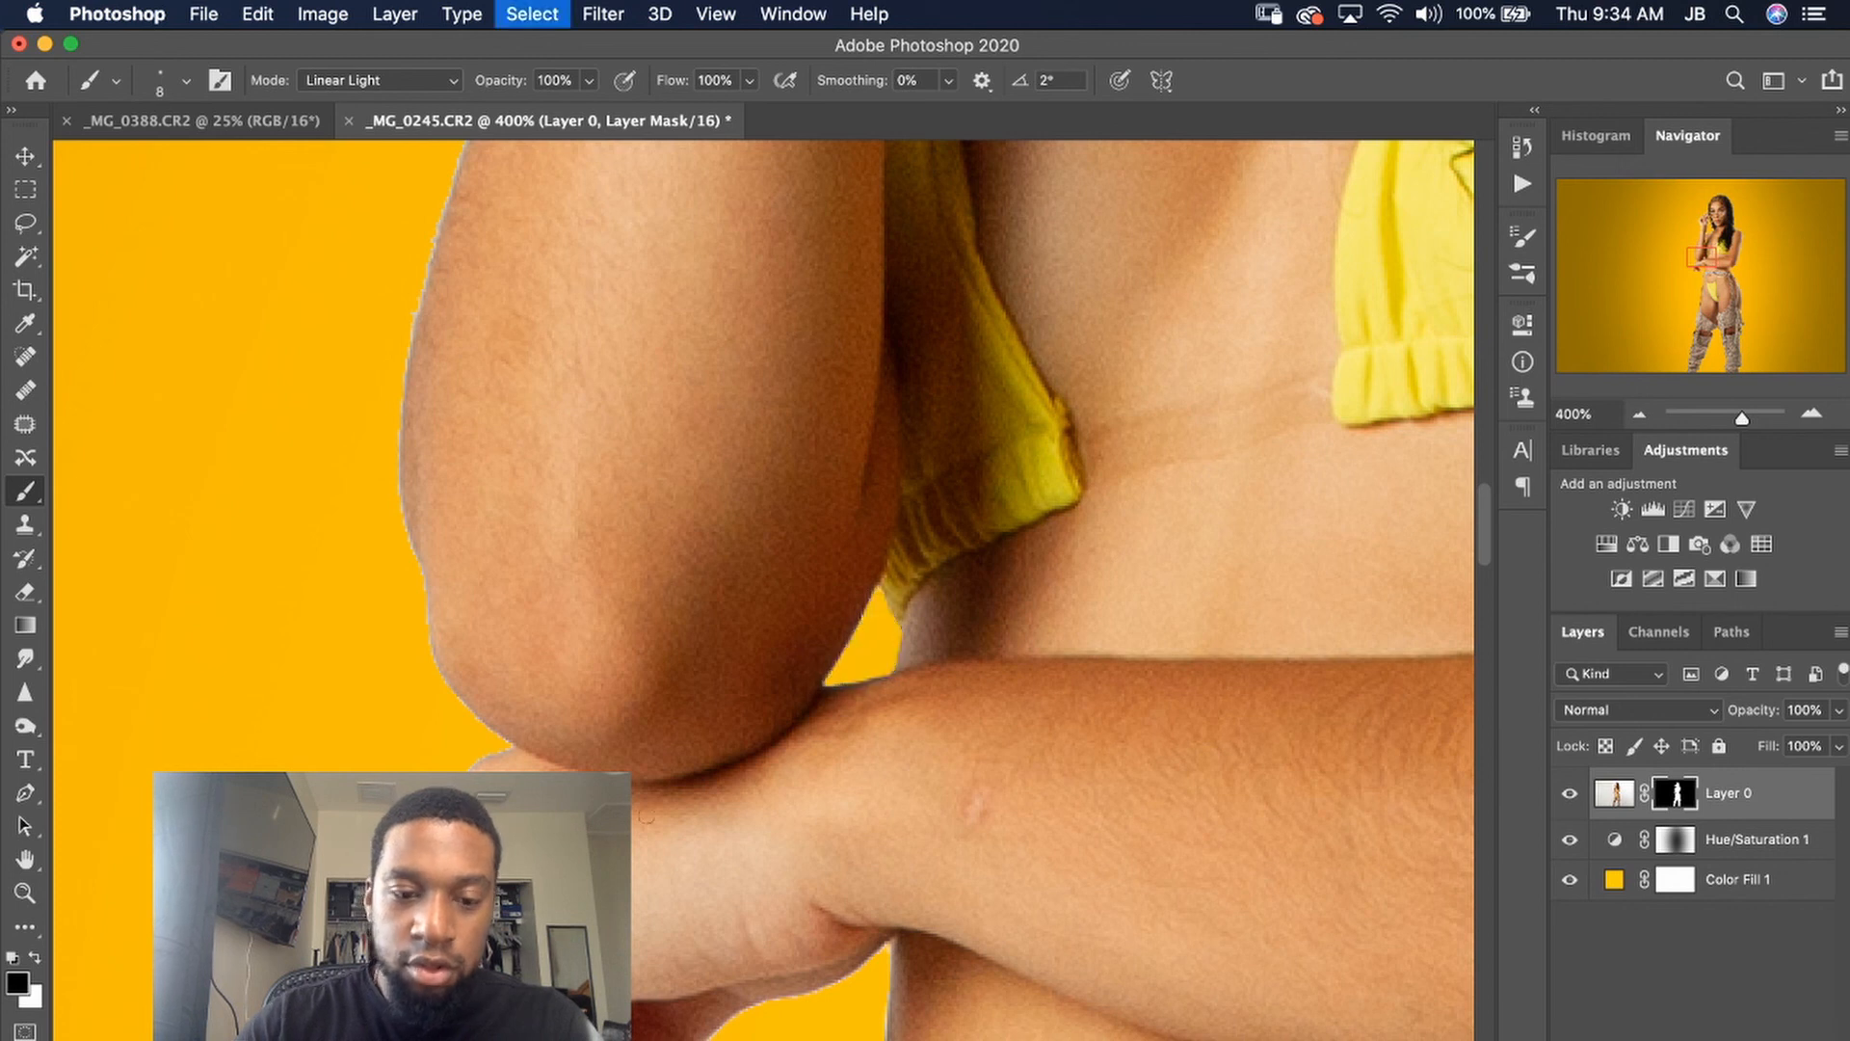
- Check the cleaned-up arm area and review the whole model against the yellow gradient background
{"action": "left_click_drag", "start_coordinate": [661, 811], "coordinate": [673, 634]}
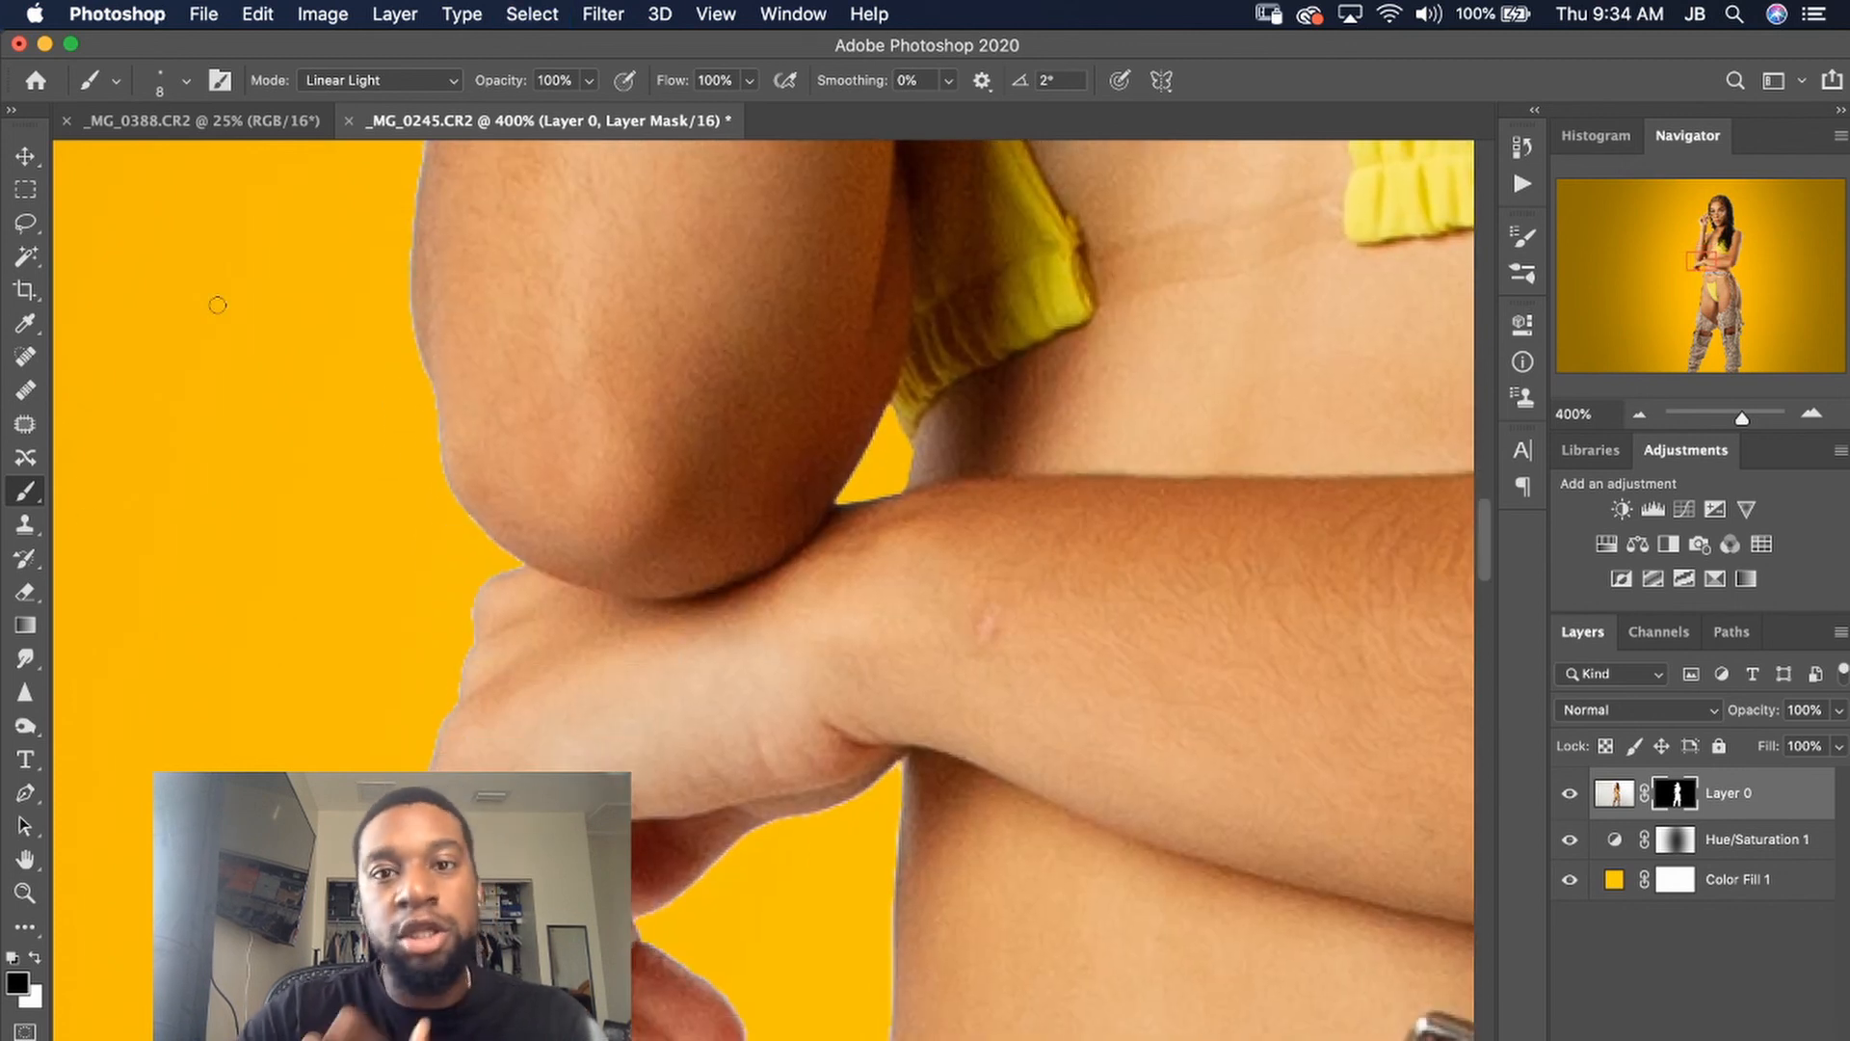
{"action": "key", "text": "super+minus"}
{"action": "key", "text": "super+minus"}
{"action": "key", "text": "super+minus"}
{"action": "key", "text": "super+minus"}
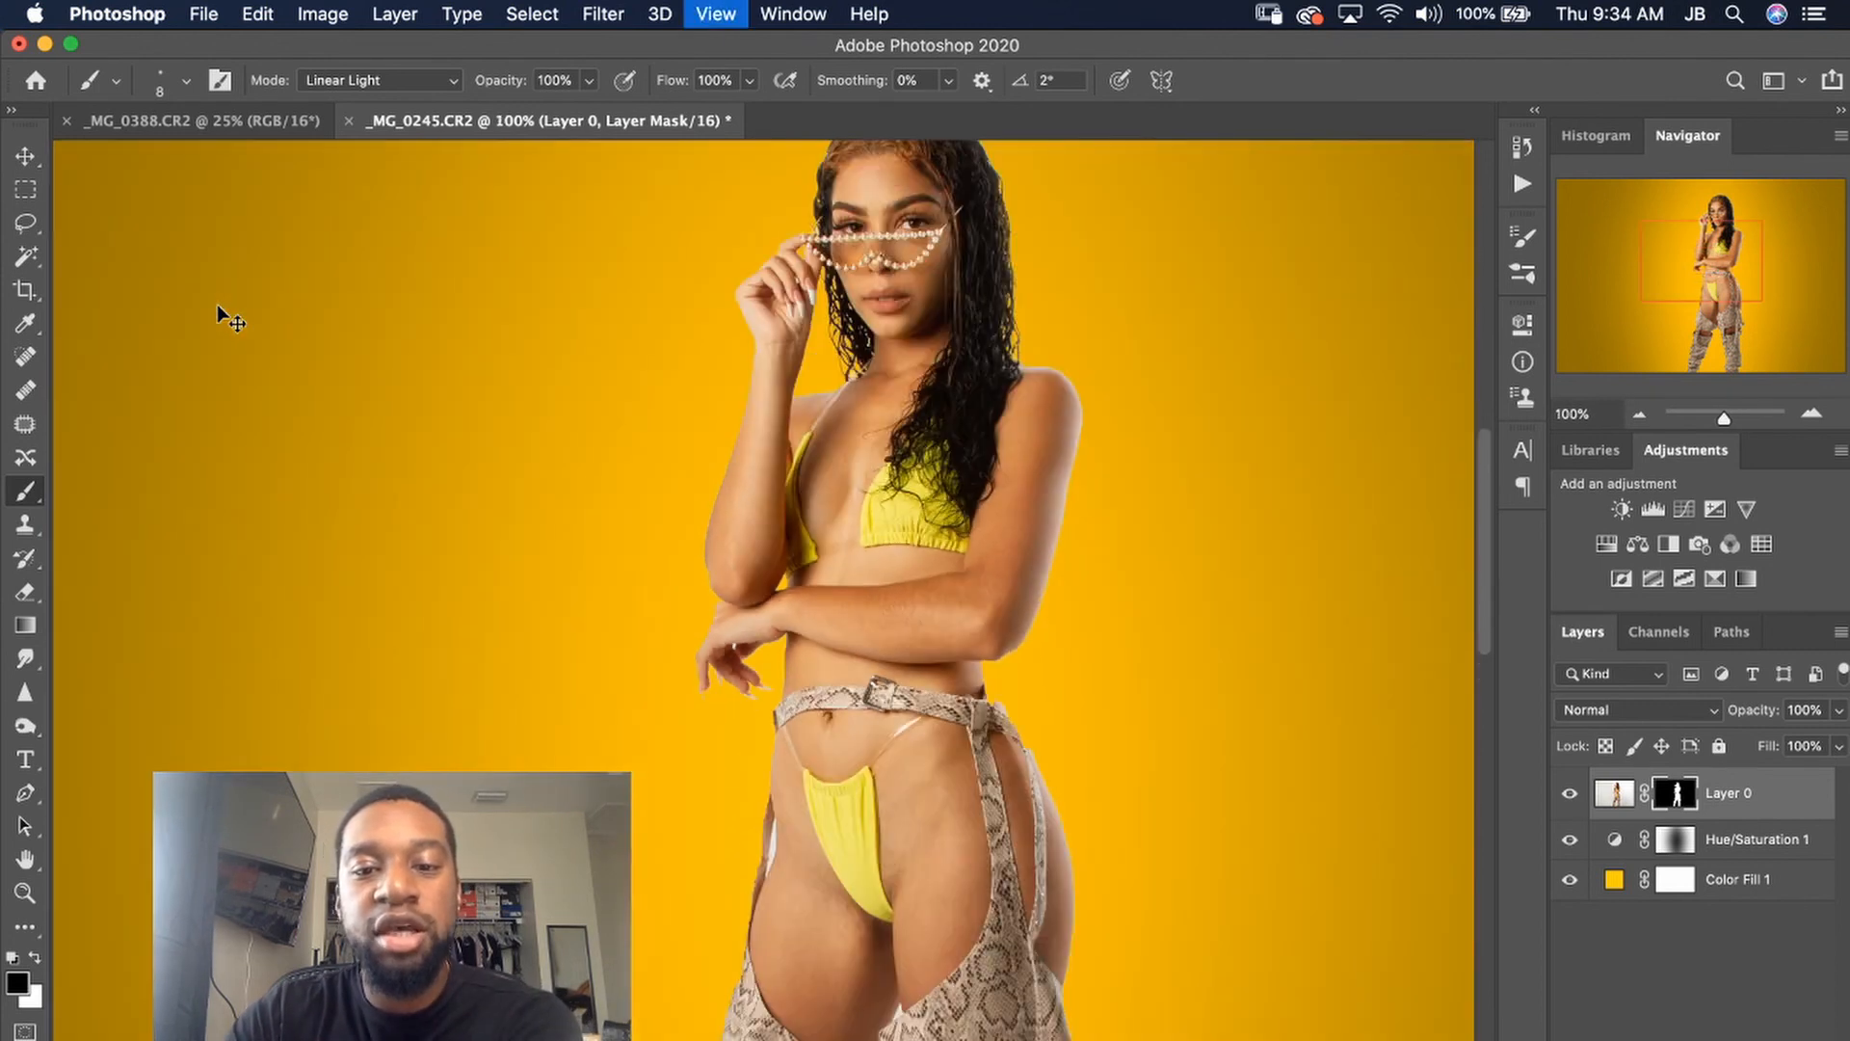
{"action": "key", "text": "super+minus"}
{"action": "key", "text": "super+minus"}
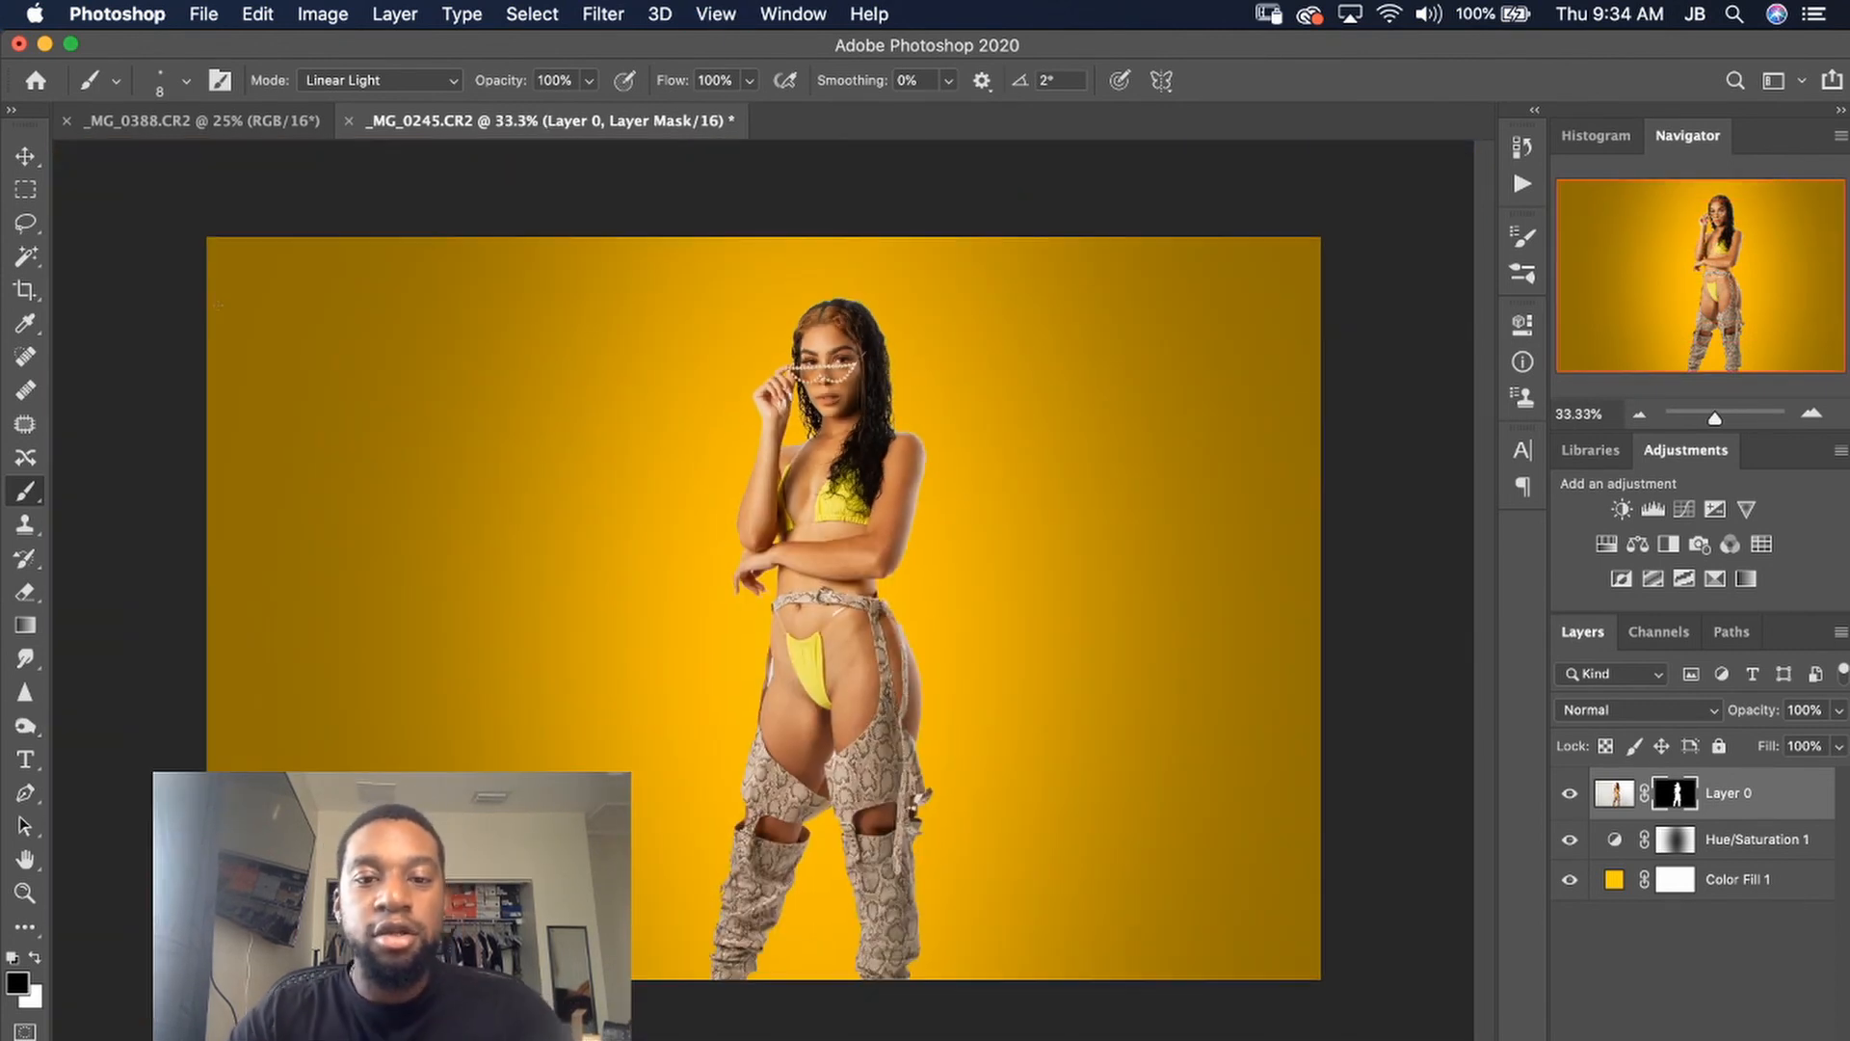